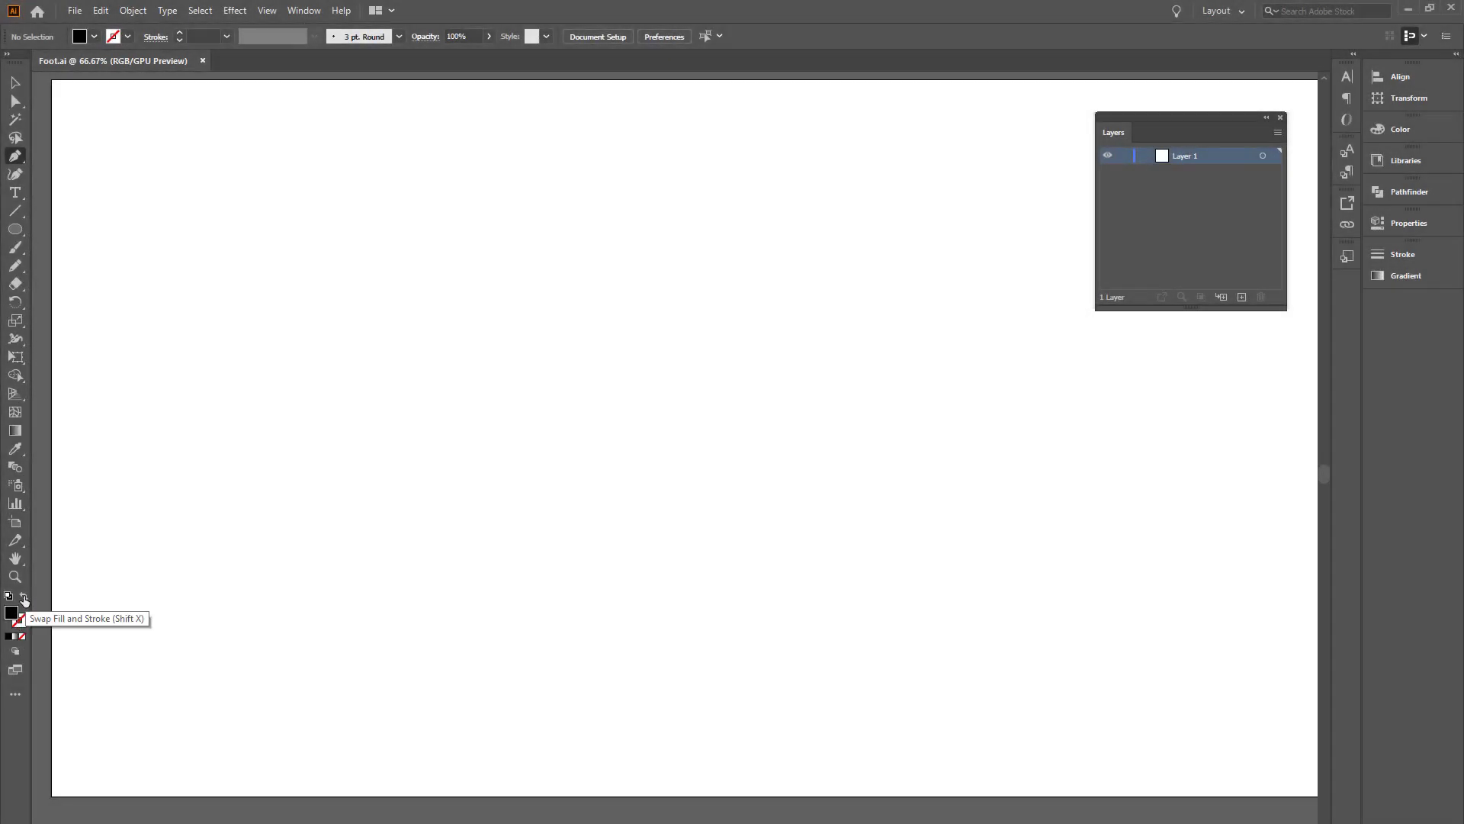
Step: Draw a closed five-corner side-view foot outline with the Pen tool, using a black stroke and no fill
{"action": "left_click", "coordinate": [23, 598]}
{"action": "left_click", "coordinate": [23, 621]}
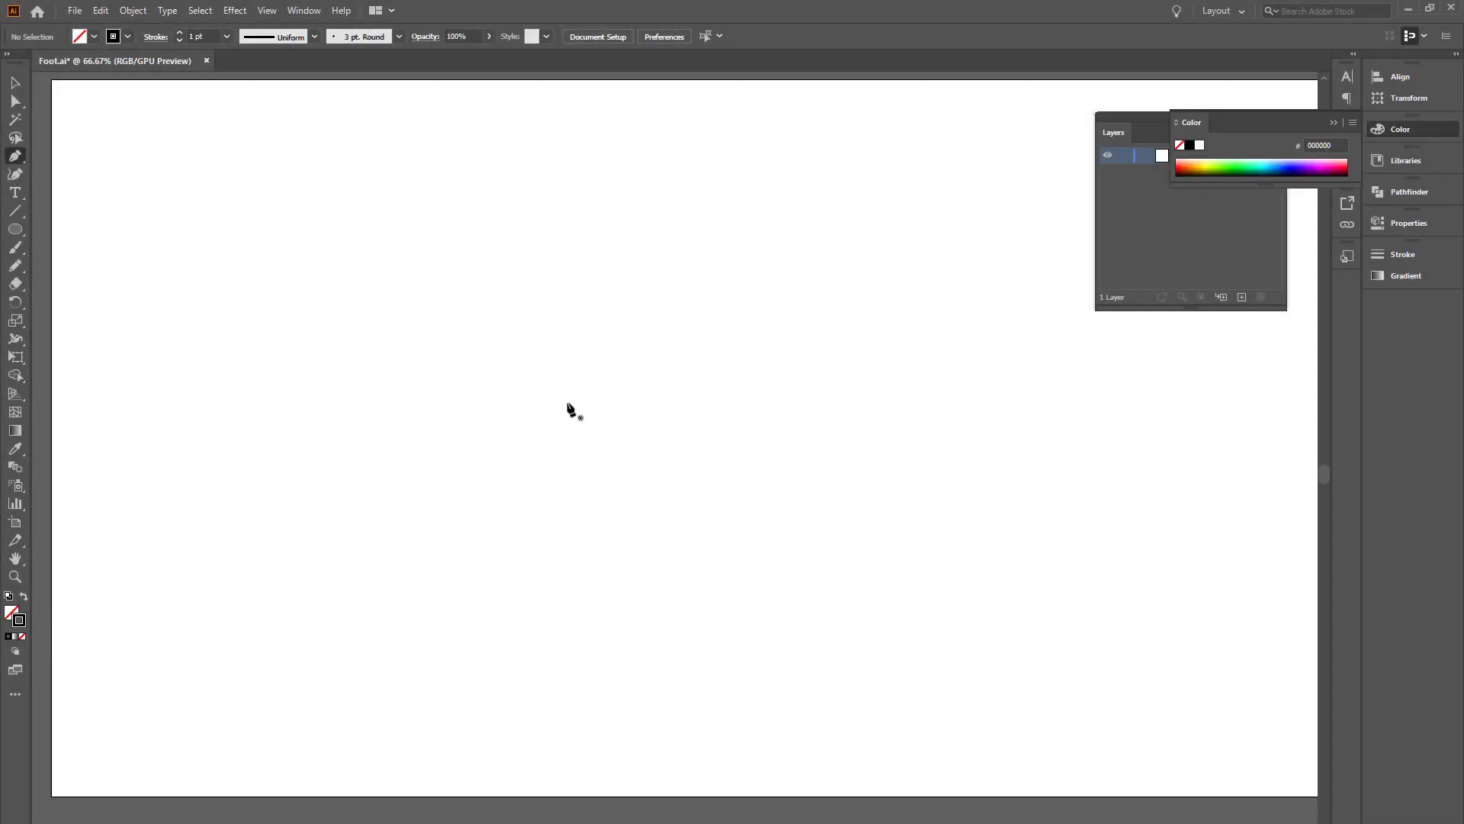
{"action": "left_click", "coordinate": [542, 367]}
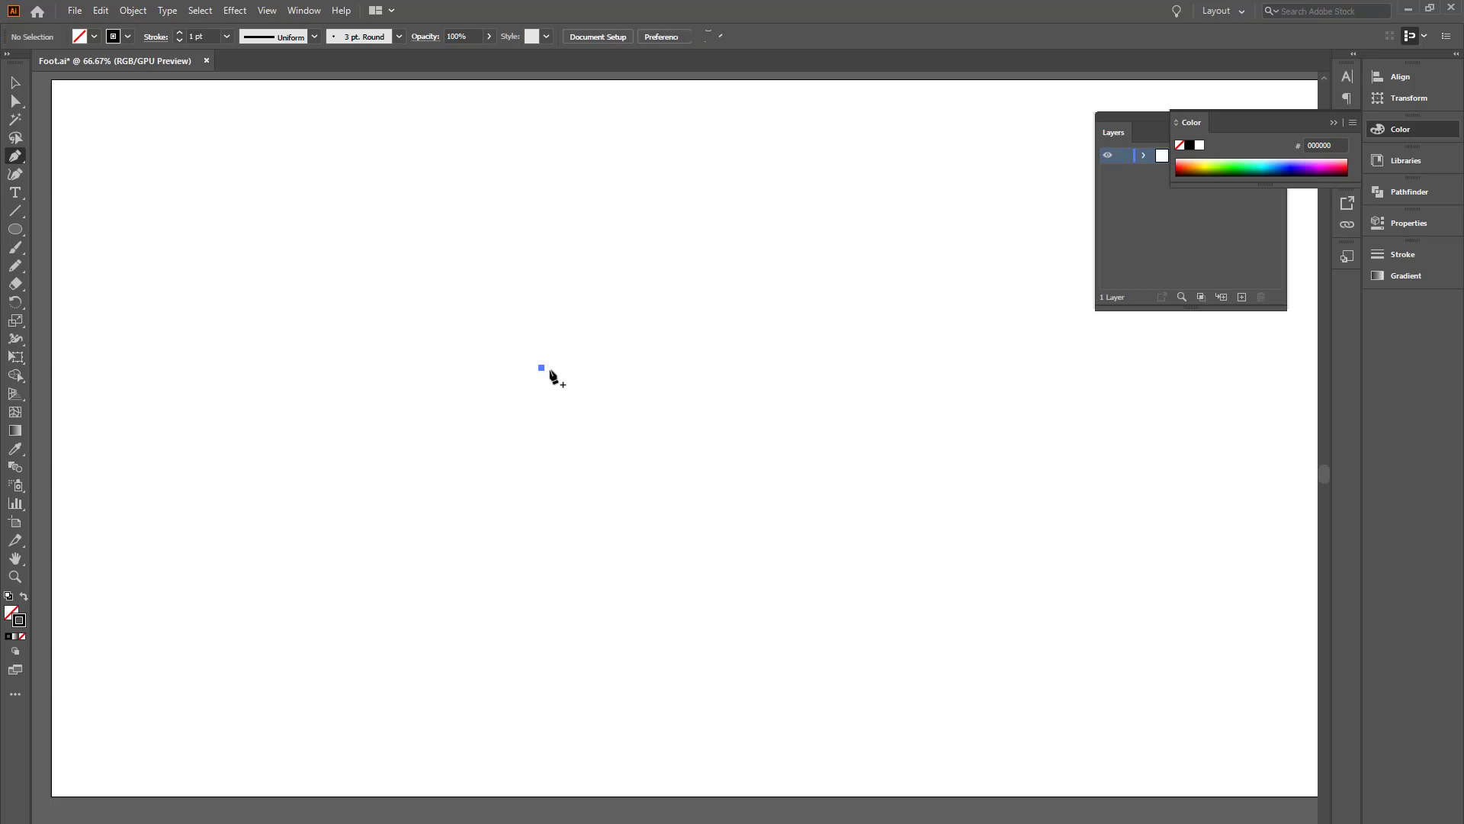
{"action": "left_click", "coordinate": [702, 368]}
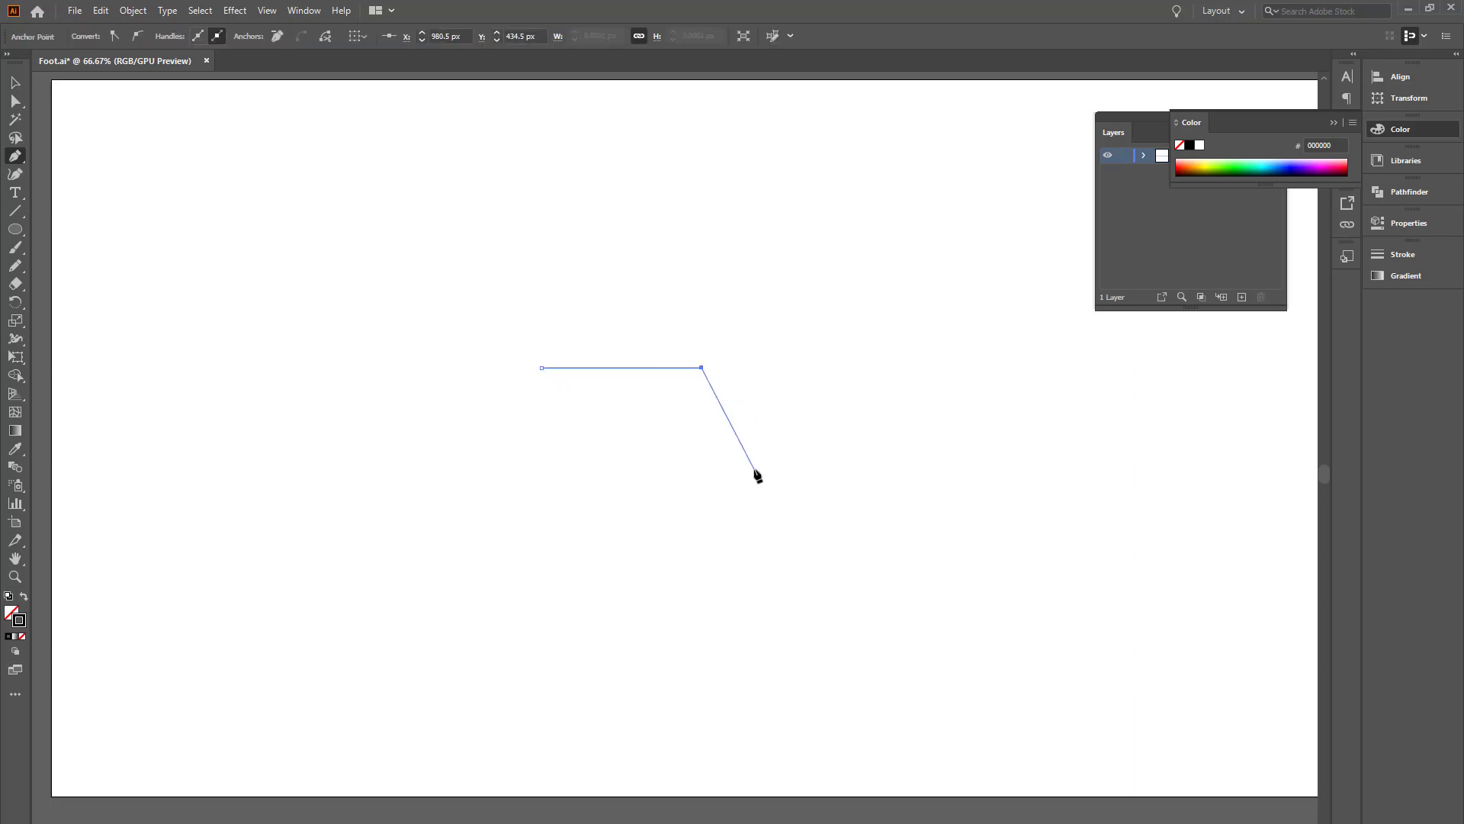
{"action": "left_click", "coordinate": [738, 450]}
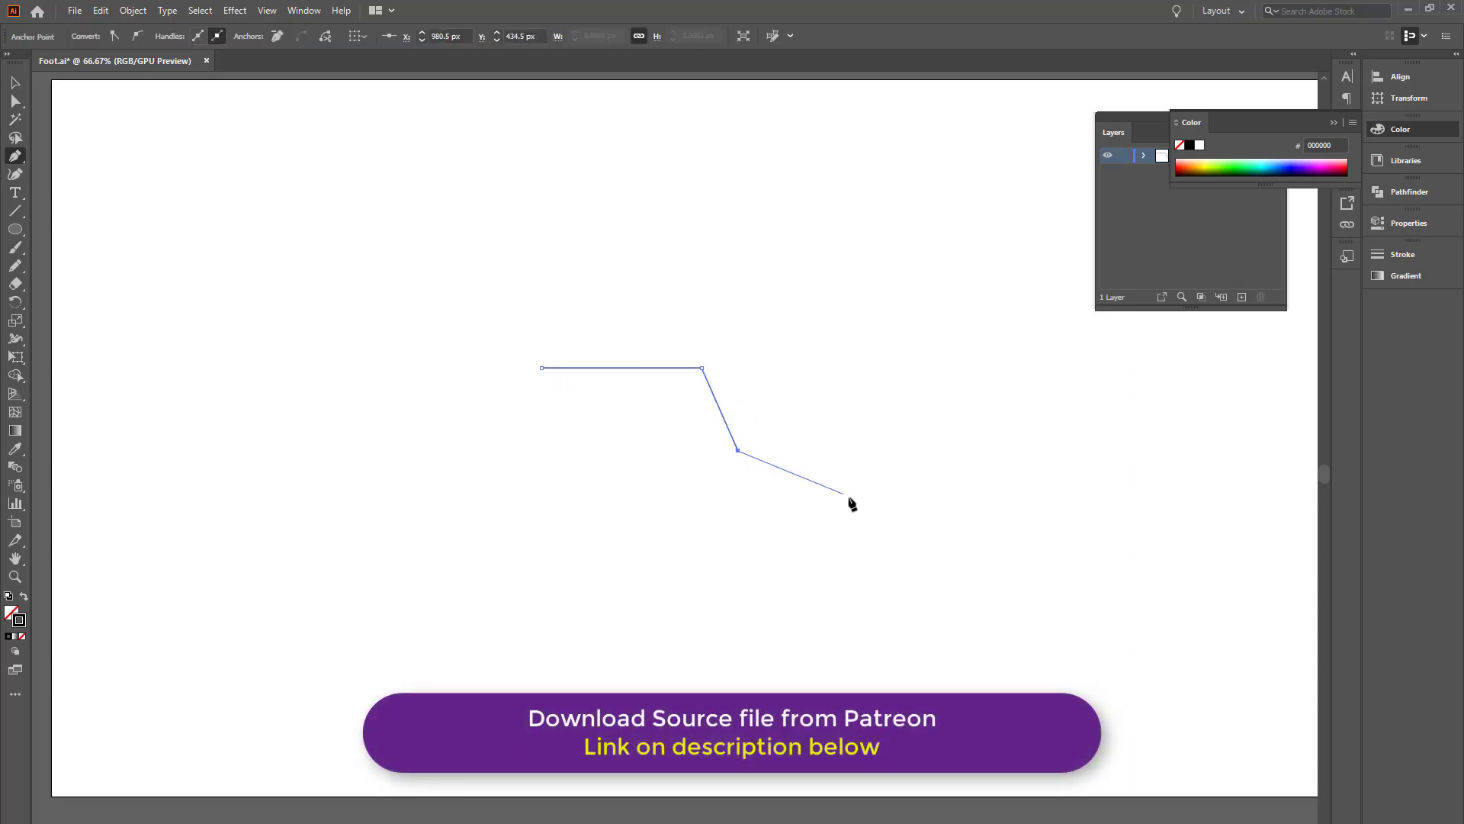
{"action": "left_click", "coordinate": [1065, 570]}
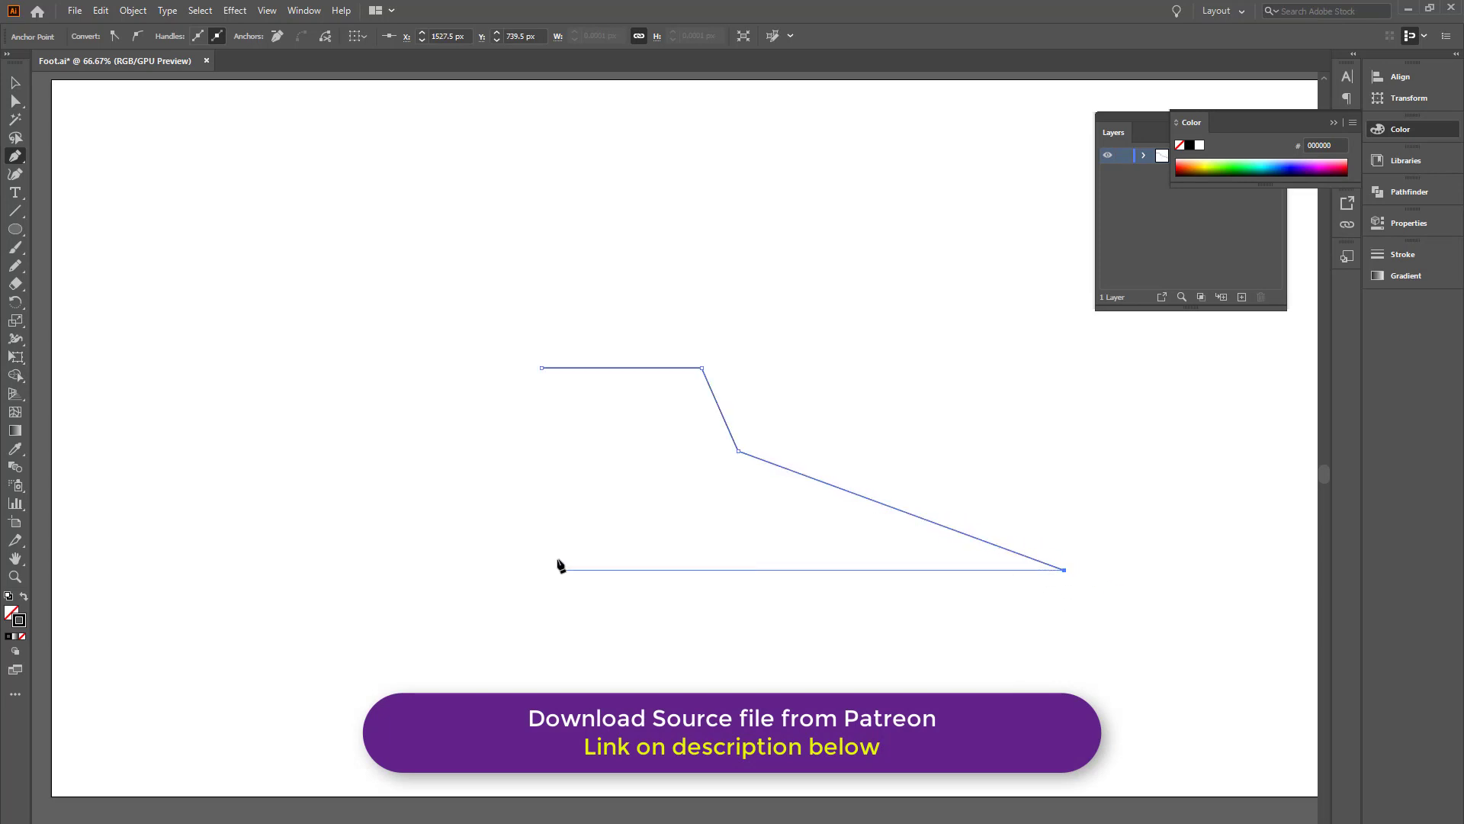
{"action": "left_click", "coordinate": [538, 570]}
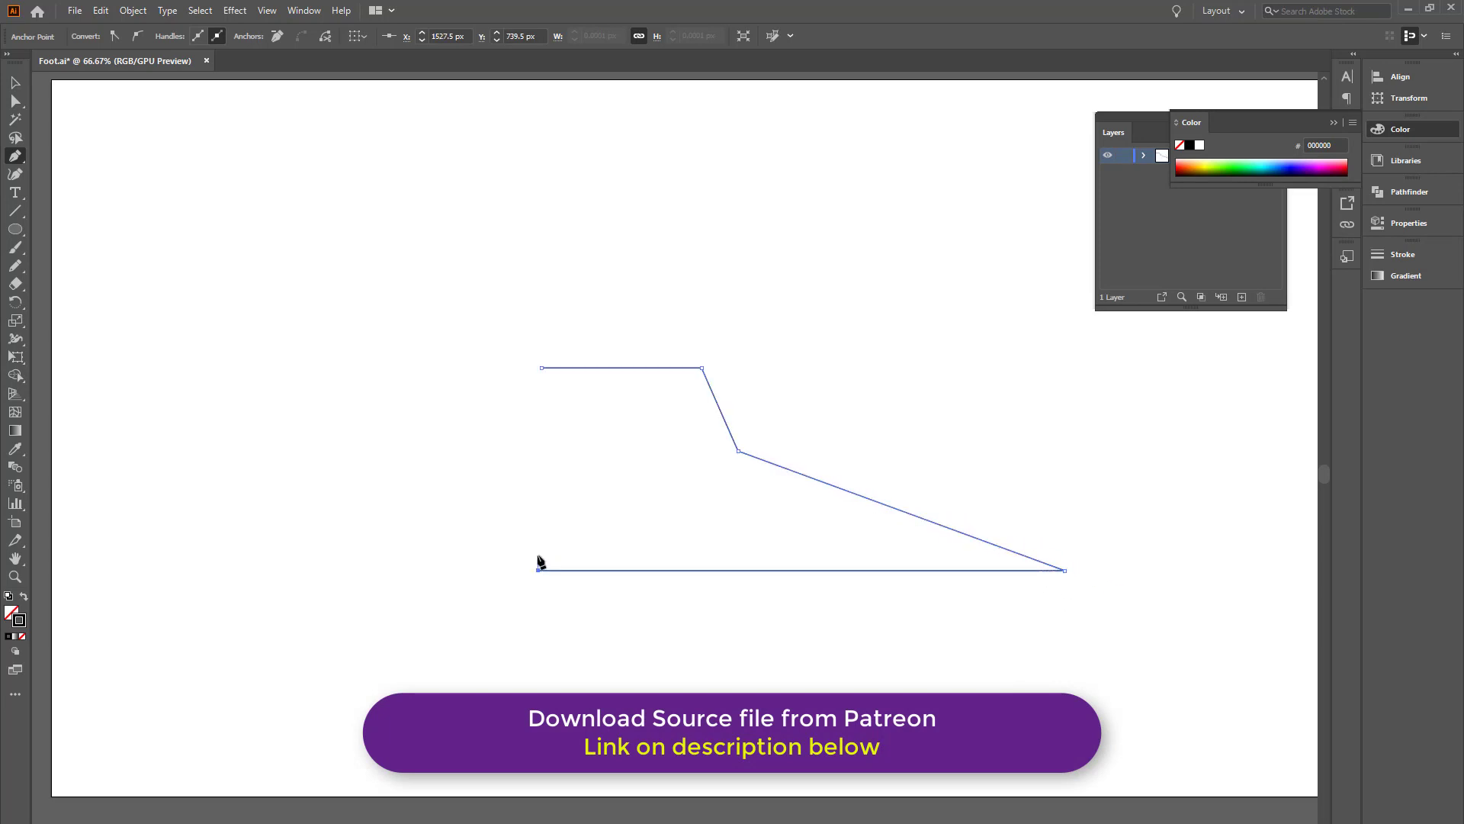
{"action": "left_click", "coordinate": [542, 369]}
Step: Move the two bottom anchor points of the foot outline down by about 90 px
{"action": "left_click", "coordinate": [15, 83]}
{"action": "left_click", "coordinate": [15, 100]}
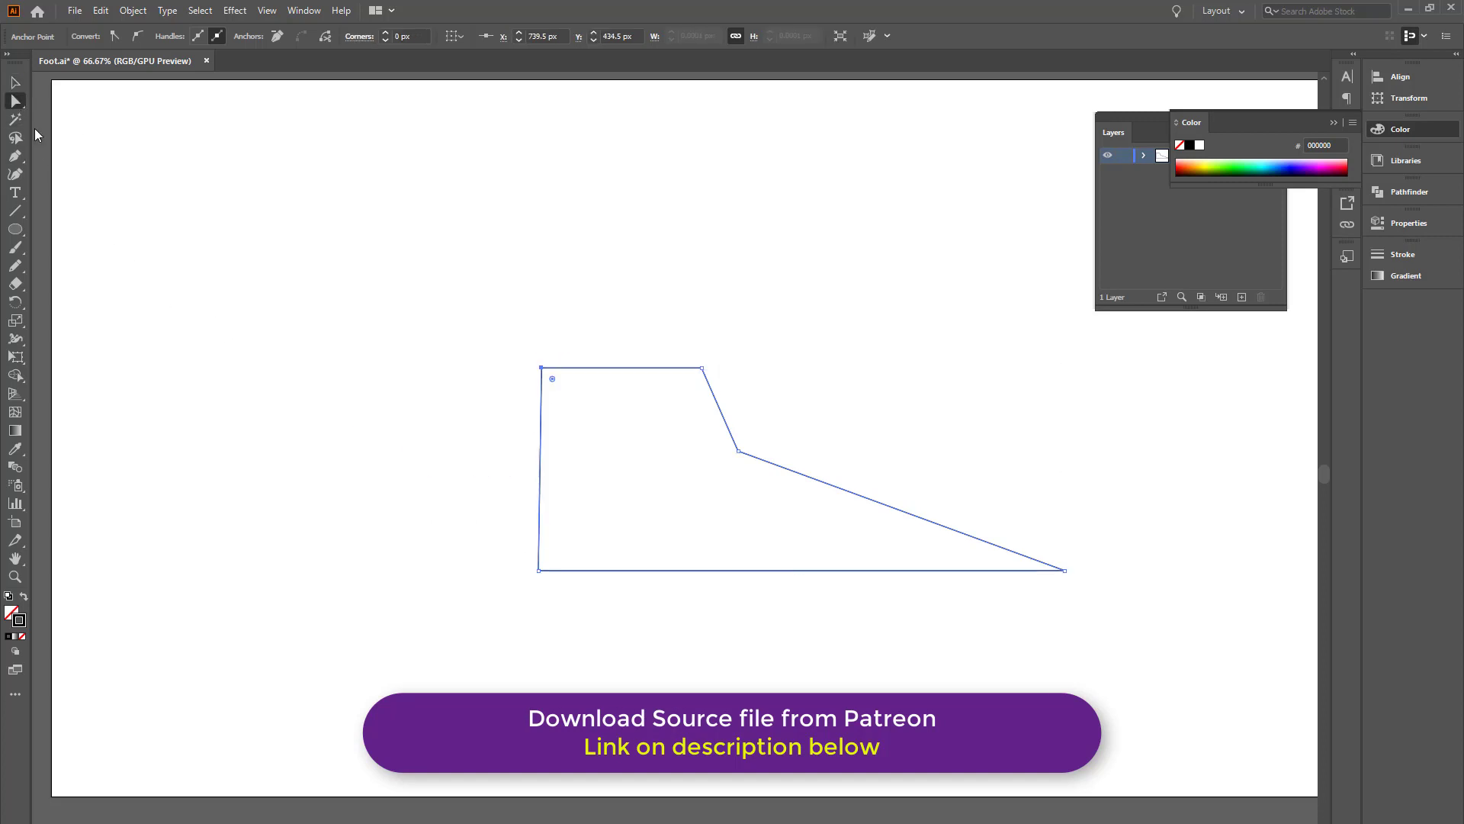
{"action": "left_click", "coordinate": [412, 527]}
{"action": "left_click_drag", "start_coordinate": [1157, 536], "coordinate": [504, 603]}
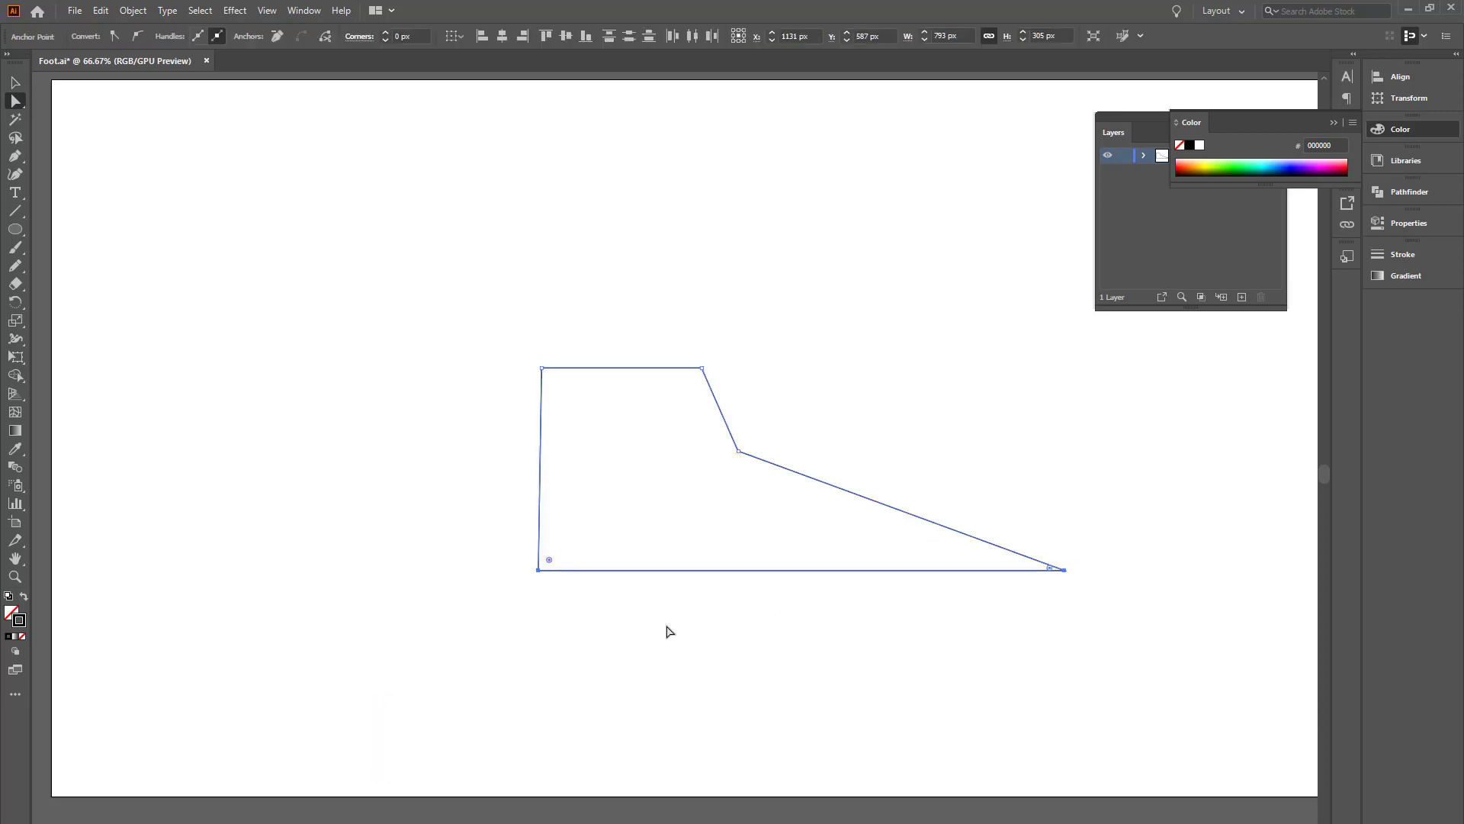
{"action": "key", "text": "shift+Down"}
{"action": "key", "text": "shift+Down"}
{"action": "key", "text": "shift+Down"}
{"action": "key", "text": "shift+Down"}
{"action": "key", "text": "shift+Down"}
{"action": "key", "text": "shift+Down"}
{"action": "key", "text": "shift+Down"}
{"action": "key", "text": "shift+Down"}
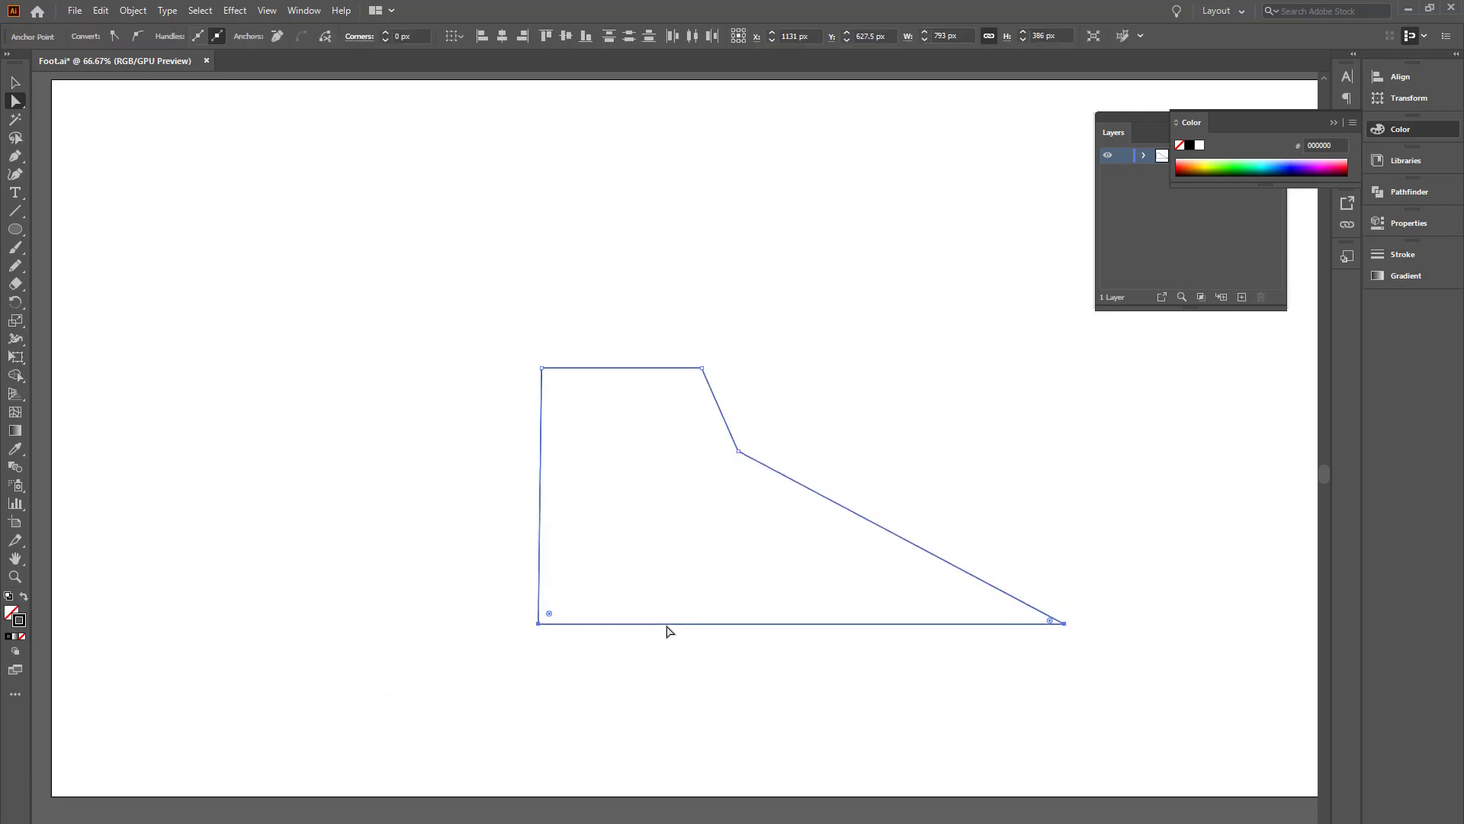
{"action": "key", "text": "shift+Down"}
Step: Shift the two ankle anchor points at the front of the outline about 27 px toward the toe
{"action": "left_click_drag", "start_coordinate": [647, 352], "coordinate": [762, 474]}
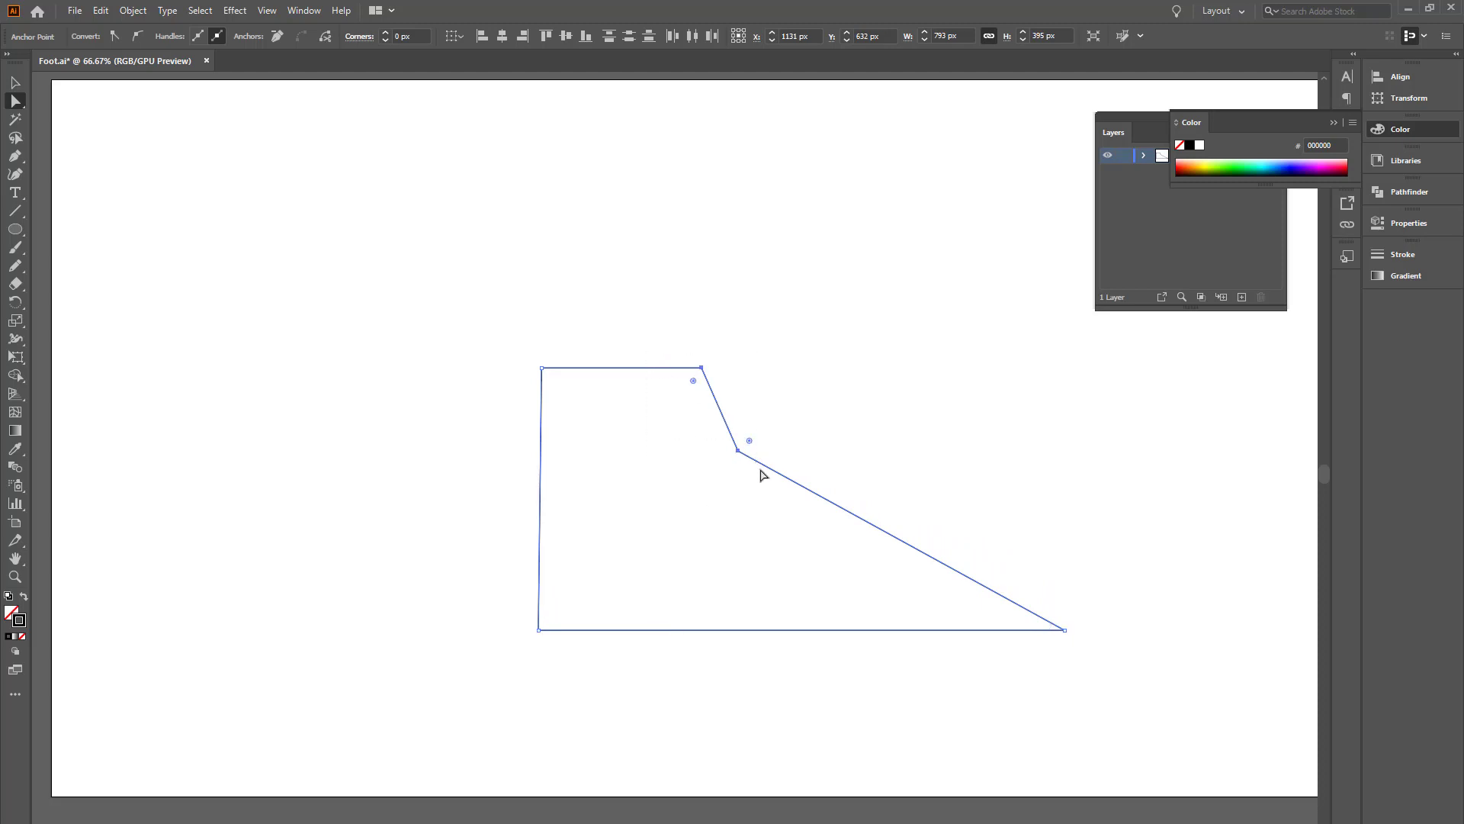
{"action": "key", "text": "shift+Right"}
{"action": "key", "text": "shift+Right"}
{"action": "key", "text": "shift+Right"}
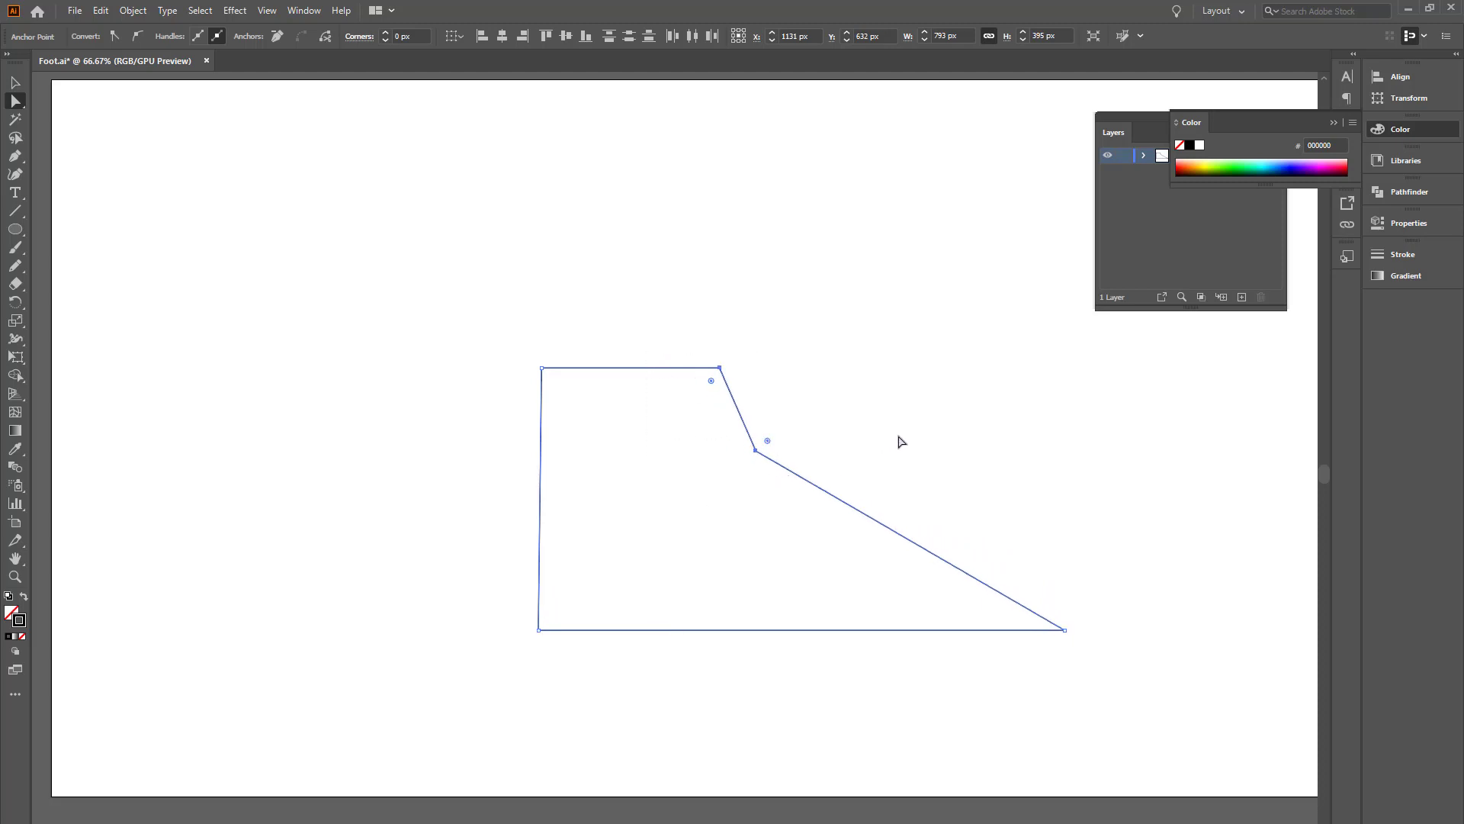
{"action": "left_click", "coordinate": [898, 441]}
{"action": "left_click_drag", "start_coordinate": [868, 427], "coordinate": [838, 429]}
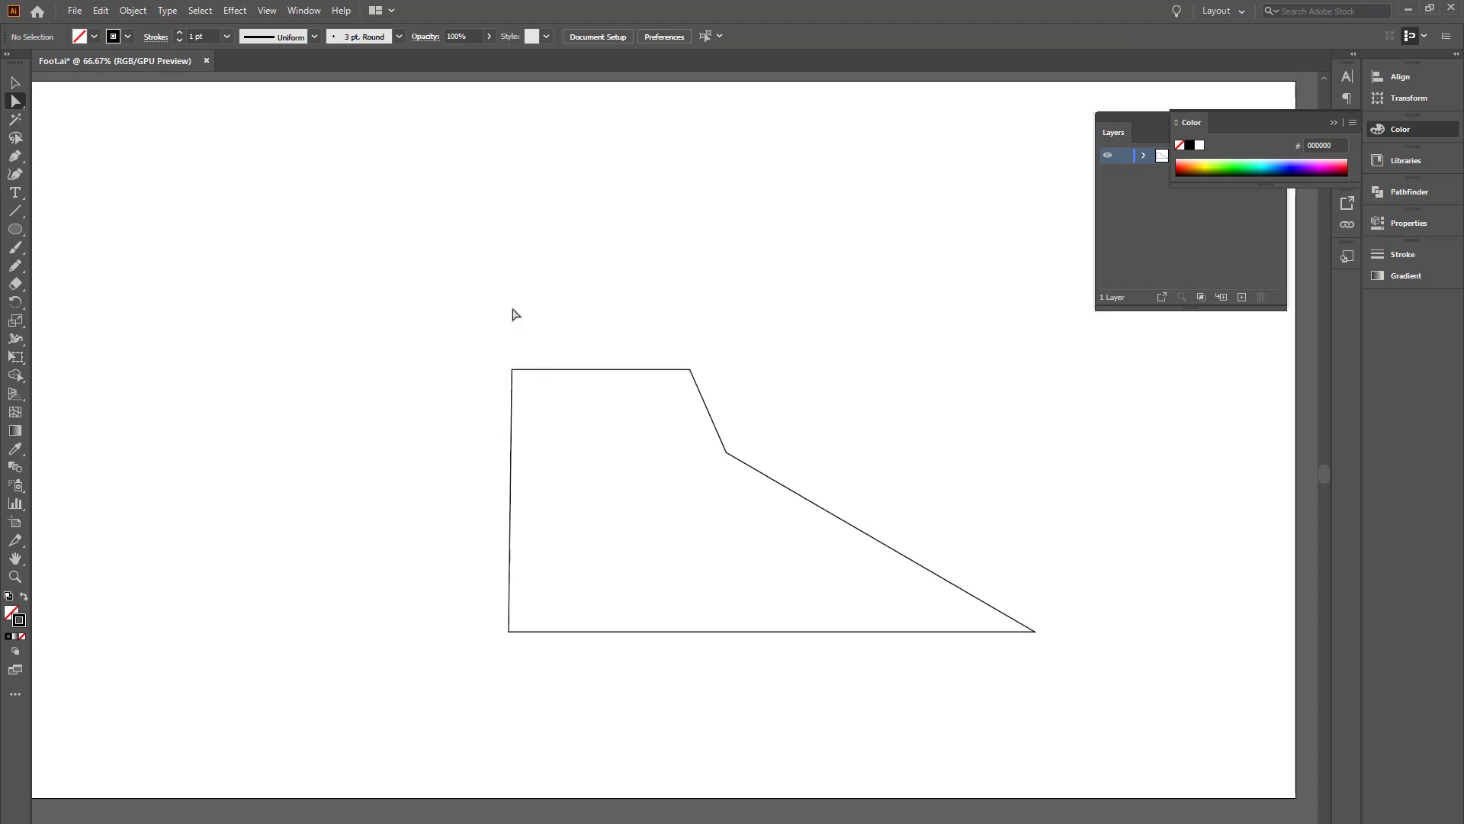
Step: Draw a straight vertical line crossing the sloping front part of the foot, extending above and below the outline
{"action": "left_click", "coordinate": [16, 84]}
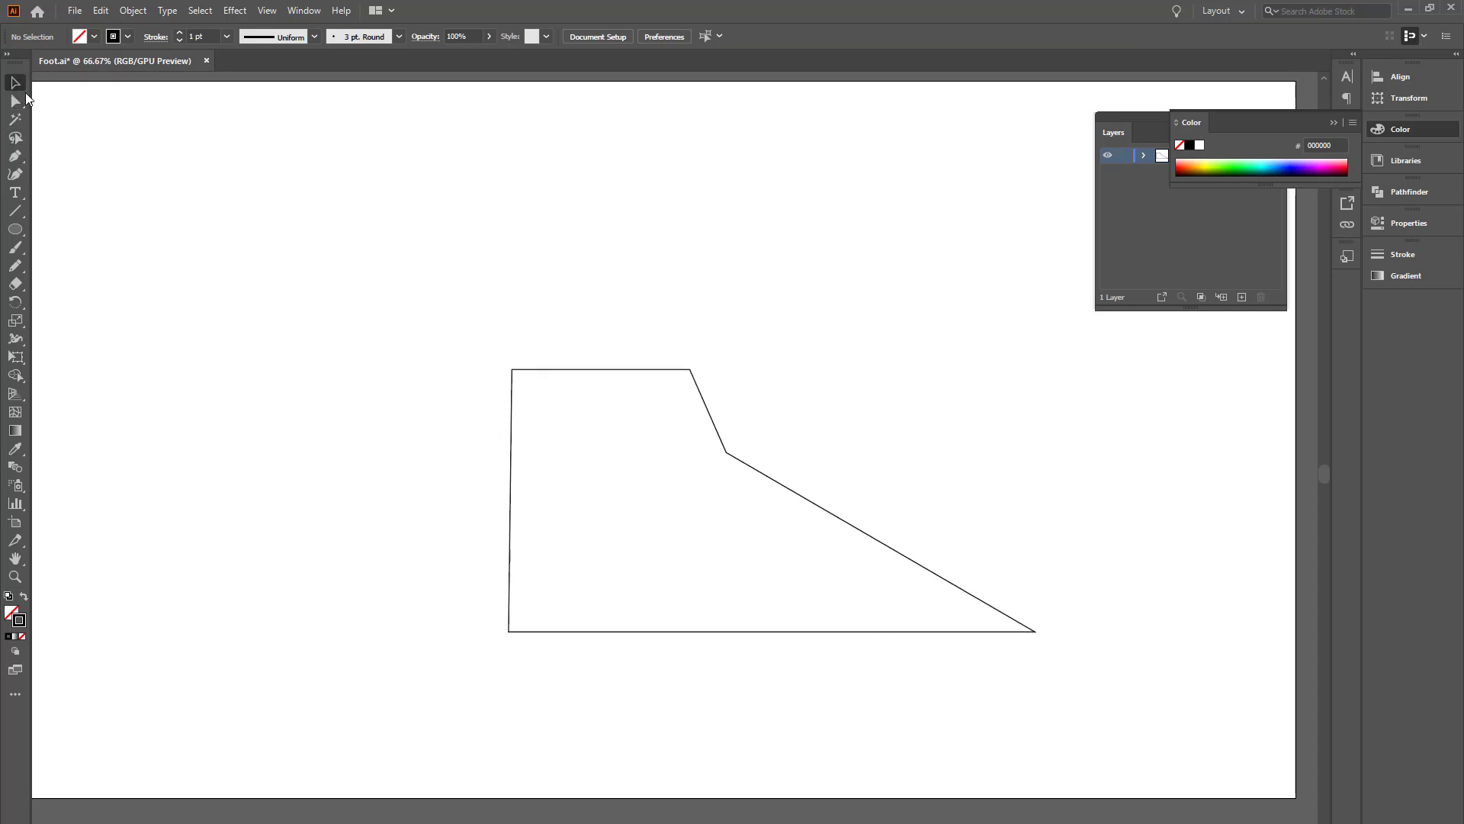
{"action": "left_click", "coordinate": [15, 211]}
{"action": "left_click_drag", "start_coordinate": [852, 399], "coordinate": [851, 739]}
{"action": "left_click", "coordinate": [15, 82]}
{"action": "left_click", "coordinate": [1024, 511]}
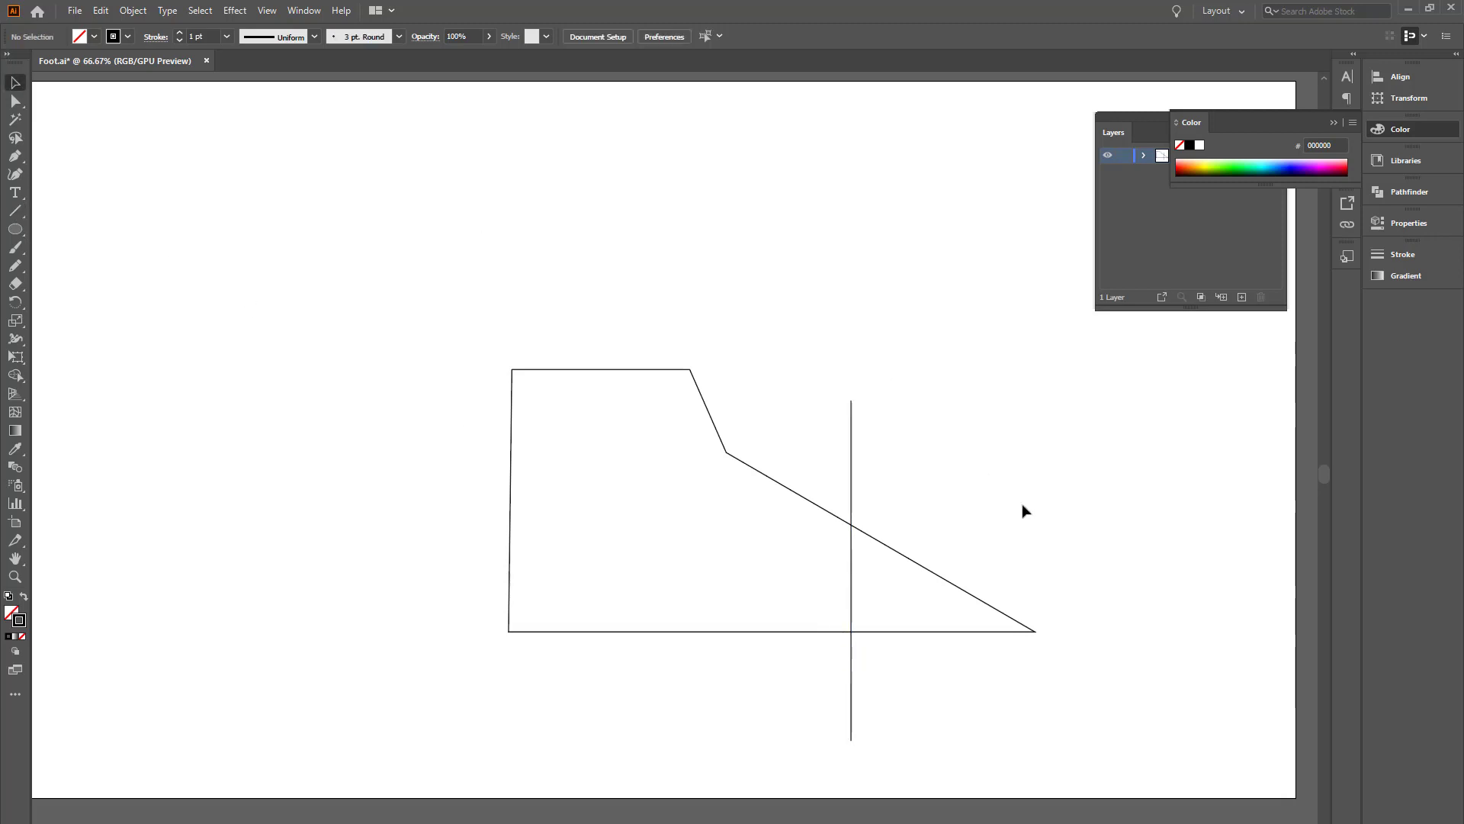
{"action": "left_click_drag", "start_coordinate": [1106, 448], "coordinate": [611, 619]}
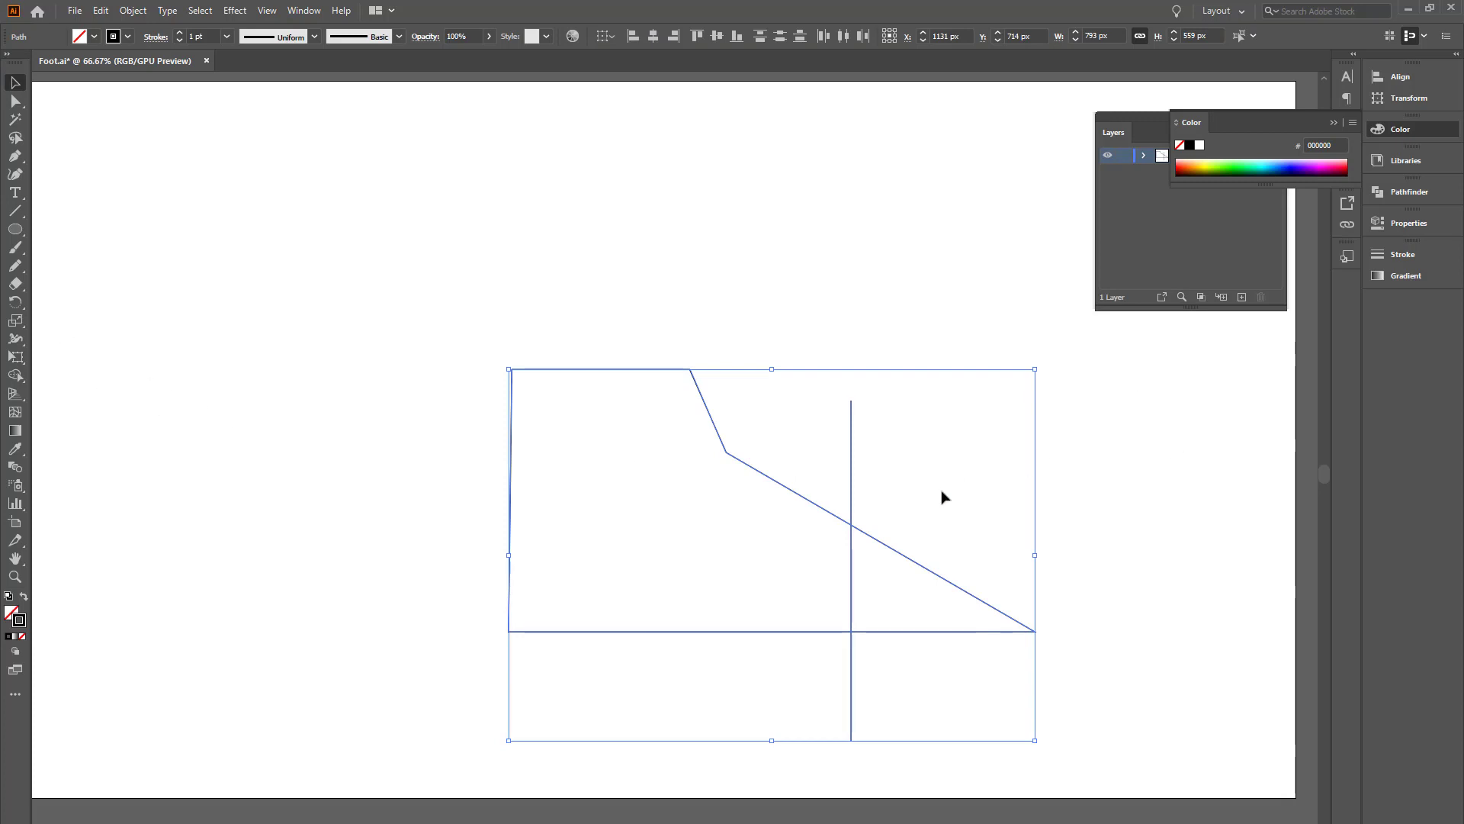
{"action": "left_click", "coordinate": [733, 392]}
Step: Draw a circle about 158 px in diameter overlapping the vertical line, between the sloping edge and the base
{"action": "left_click", "coordinate": [15, 229]}
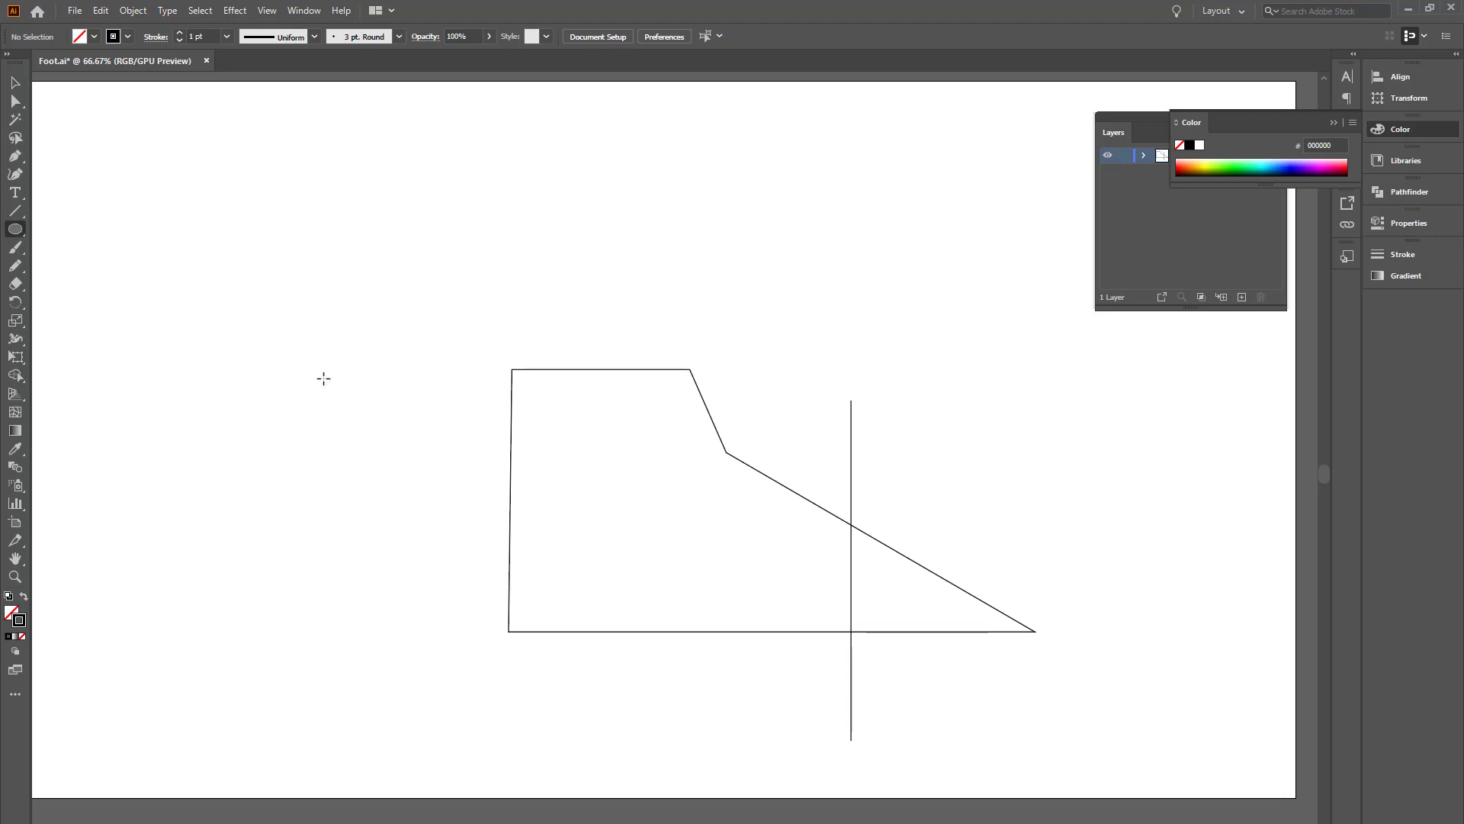
{"action": "left_click_drag", "start_coordinate": [779, 517], "coordinate": [843, 618]}
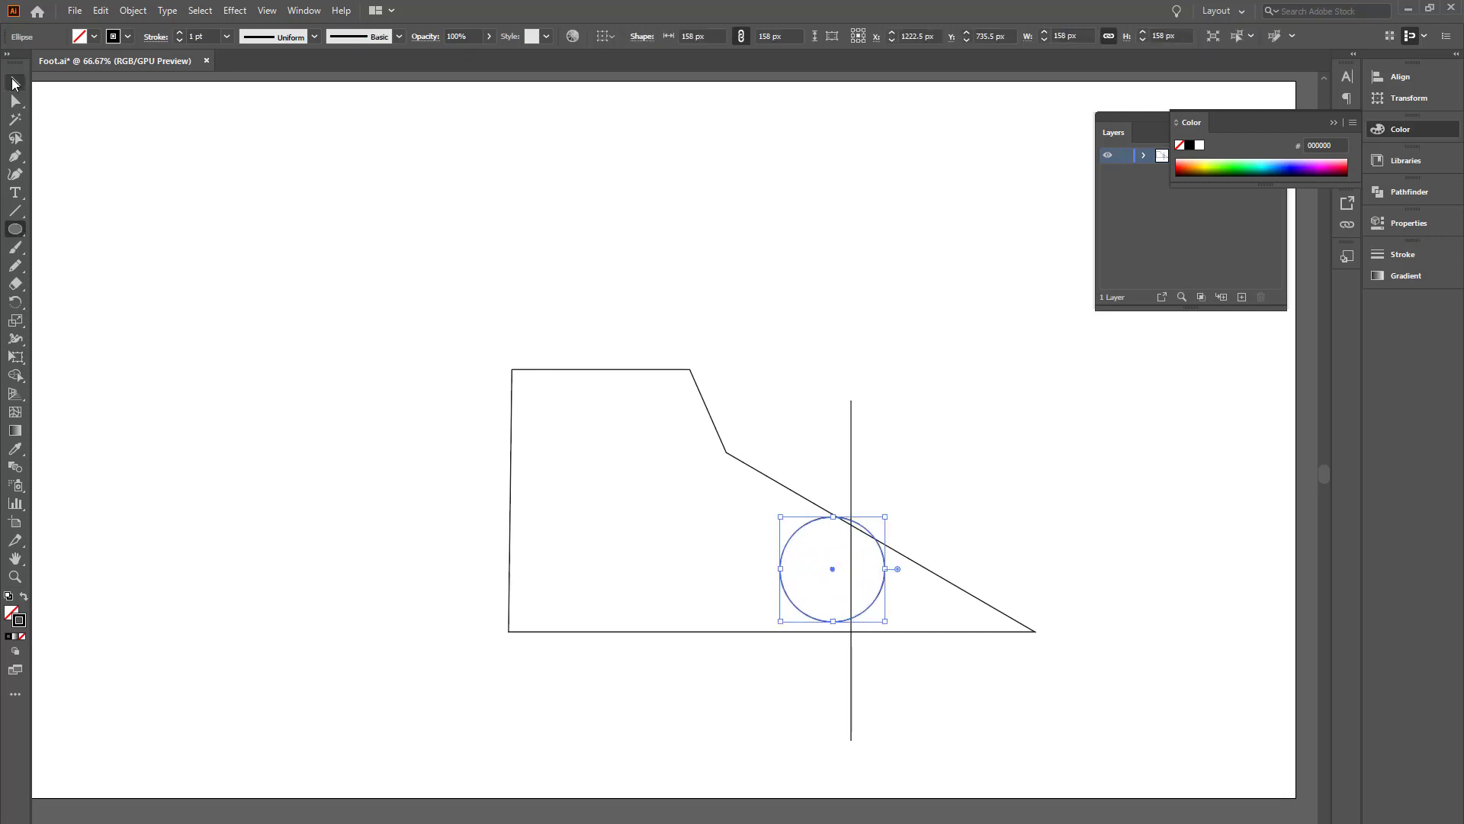
{"action": "left_click", "coordinate": [16, 83]}
Step: Enlarge the circle downward to about 170 px so it touches the base line of the foot
{"action": "left_click_drag", "start_coordinate": [945, 473], "coordinate": [854, 359]}
{"action": "key", "text": "ctrl+equal"}
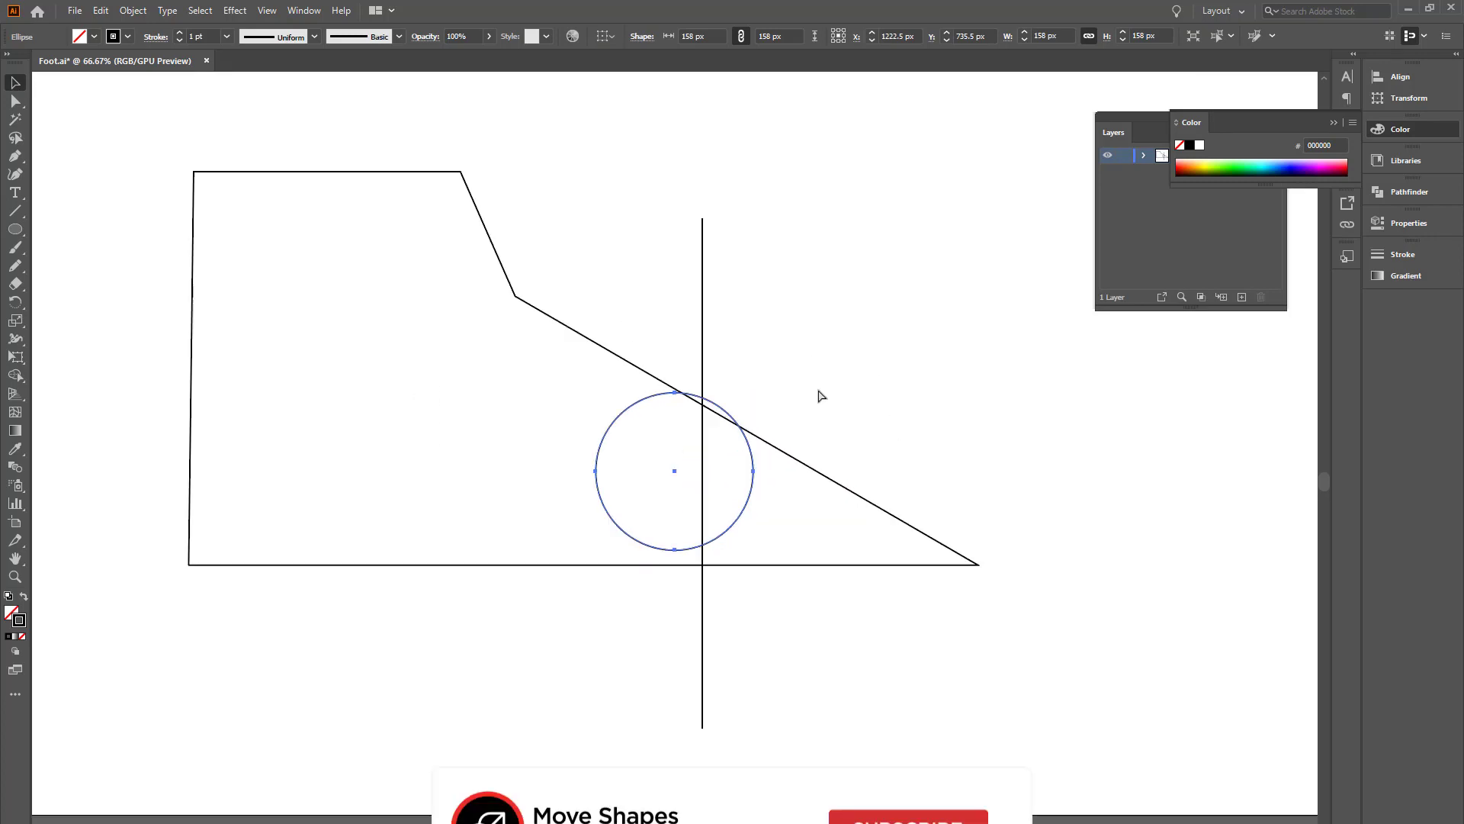
{"action": "key", "text": "ctrl+equal"}
{"action": "key", "text": "ctrl+equal"}
{"action": "mouse_move", "coordinate": [833, 513]}
{"action": "left_mouse_down"}
{"action": "mouse_move", "coordinate": [826, 529]}
{"action": "mouse_move", "coordinate": [850, 540]}
{"action": "mouse_move", "coordinate": [812, 519]}
{"action": "left_mouse_up"}
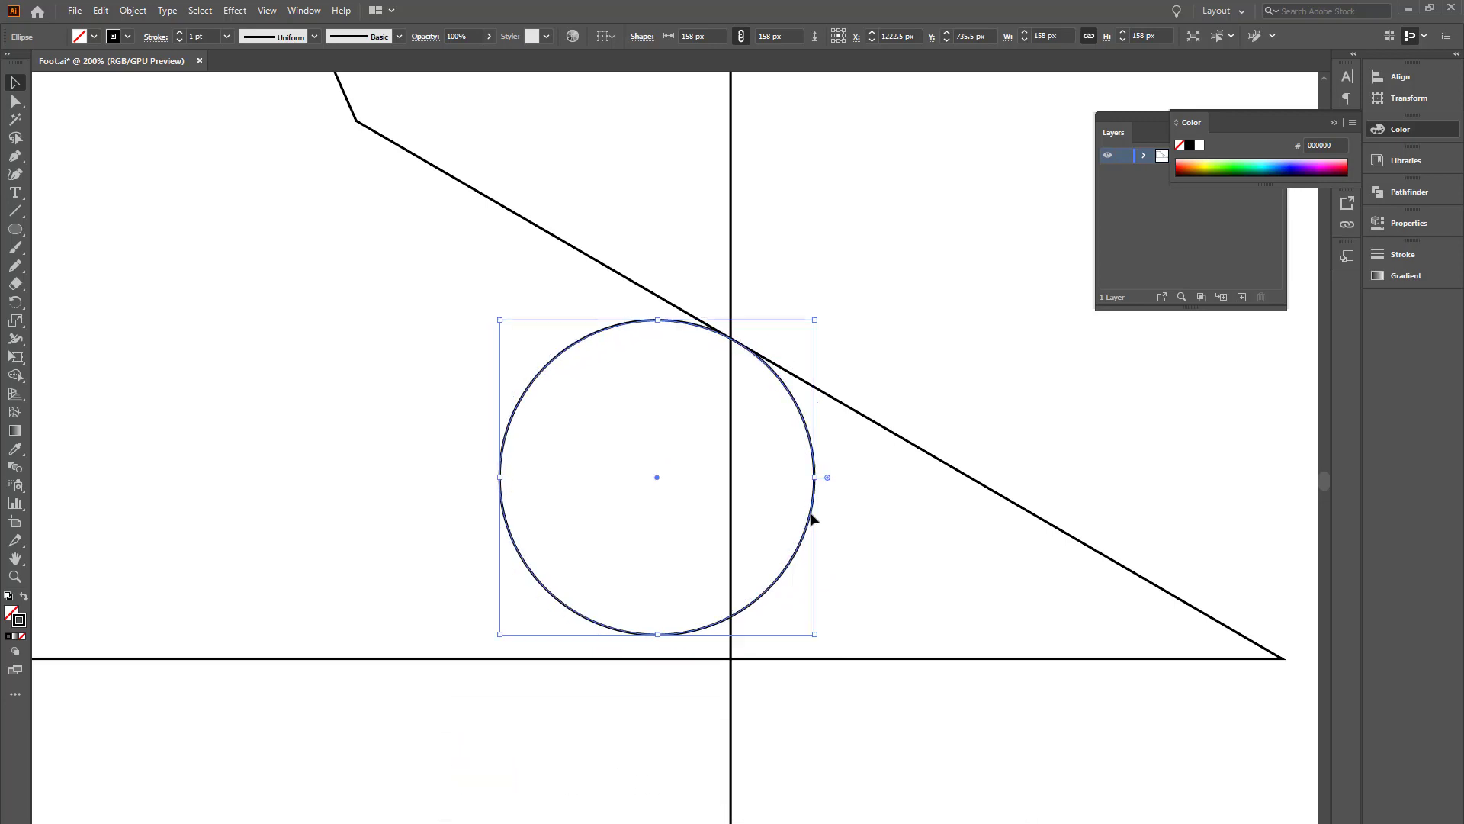
{"action": "left_click_drag", "start_coordinate": [658, 637], "coordinate": [660, 661]}
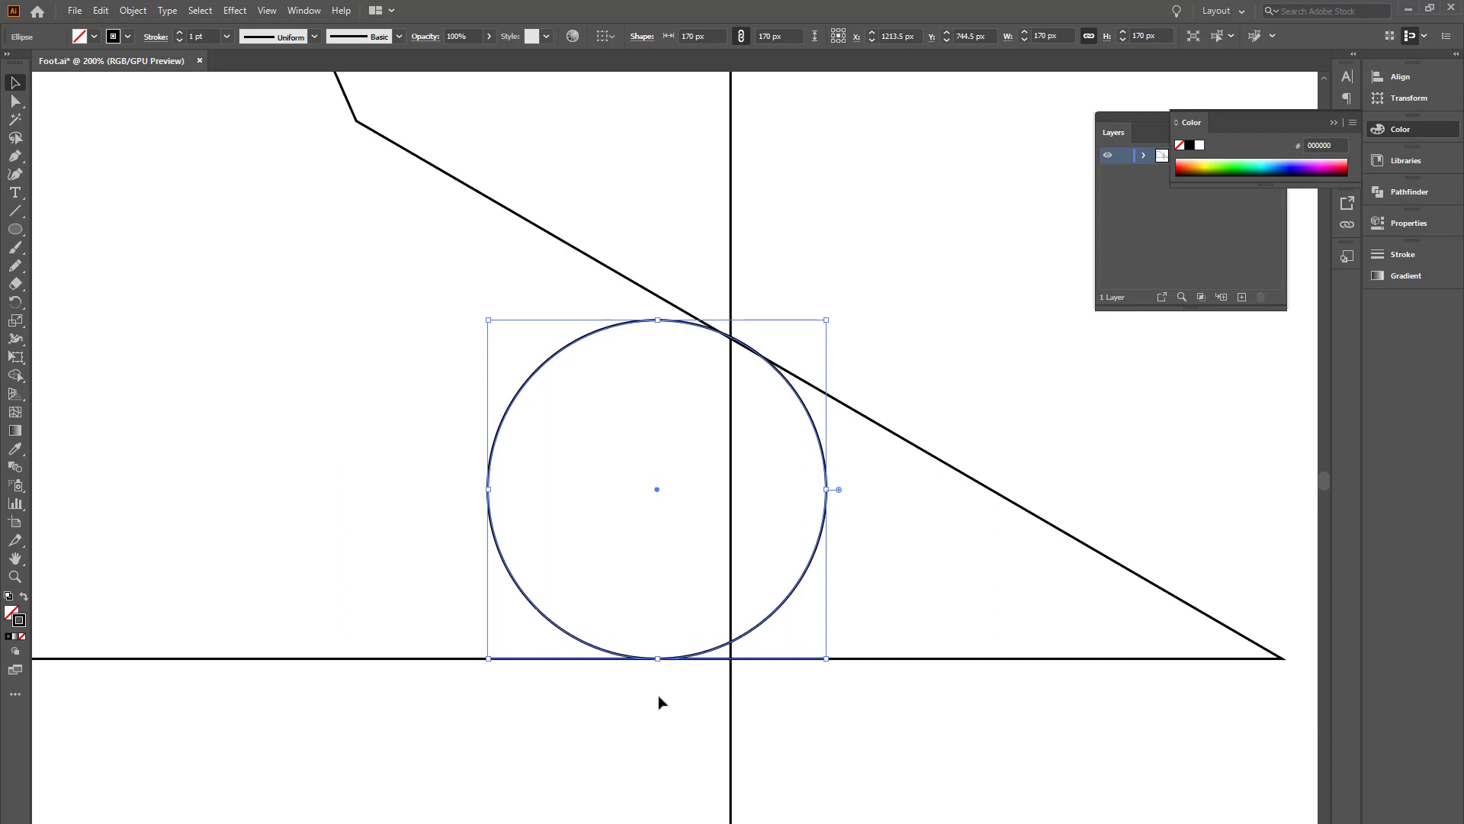
{"action": "left_click", "coordinate": [855, 524]}
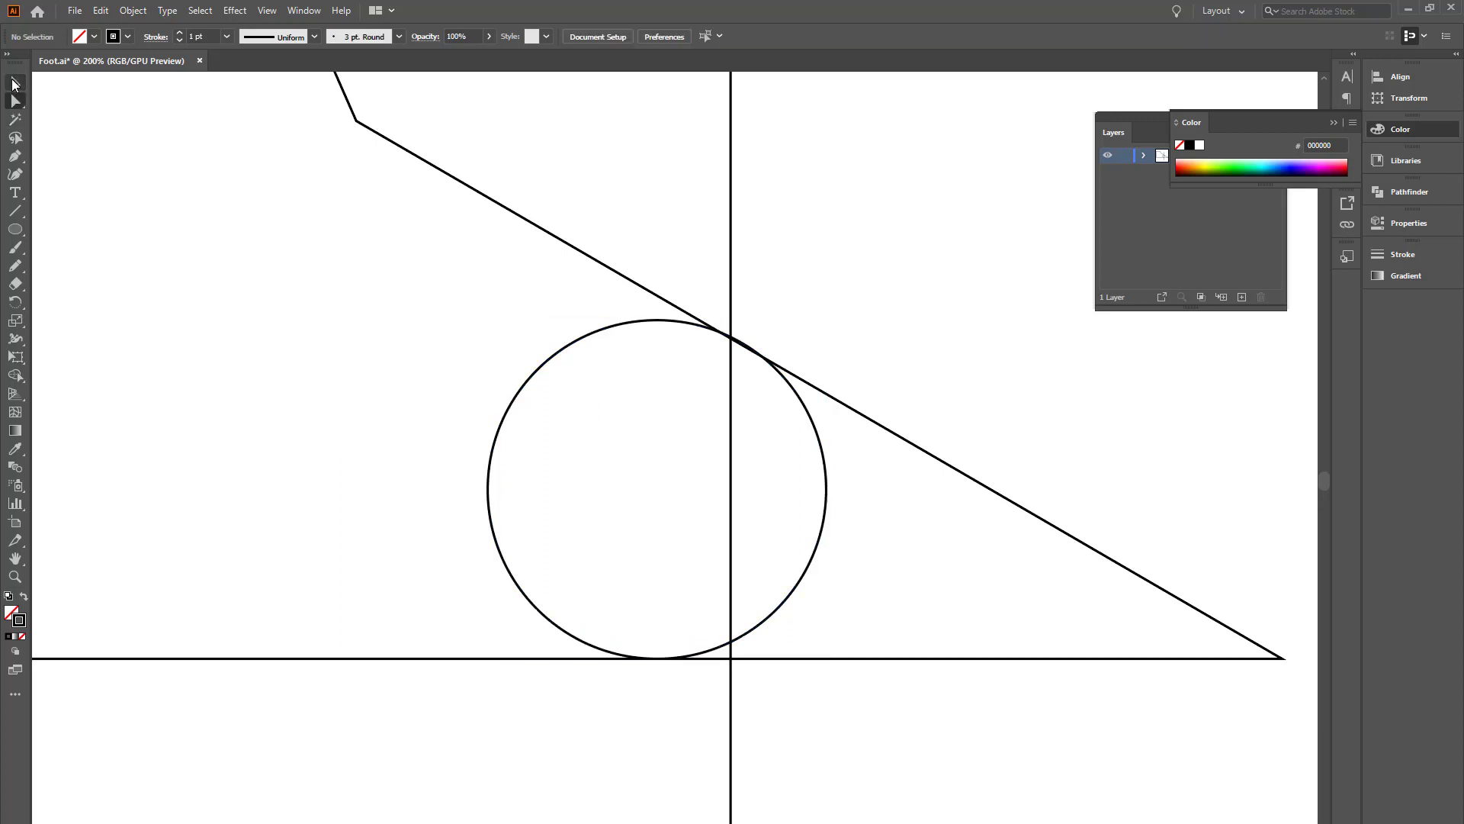
Step: Shrink the circle from its upper edge to about 169 px so it meets the crossing of sloping edge and vertical line
{"action": "left_click", "coordinate": [825, 484]}
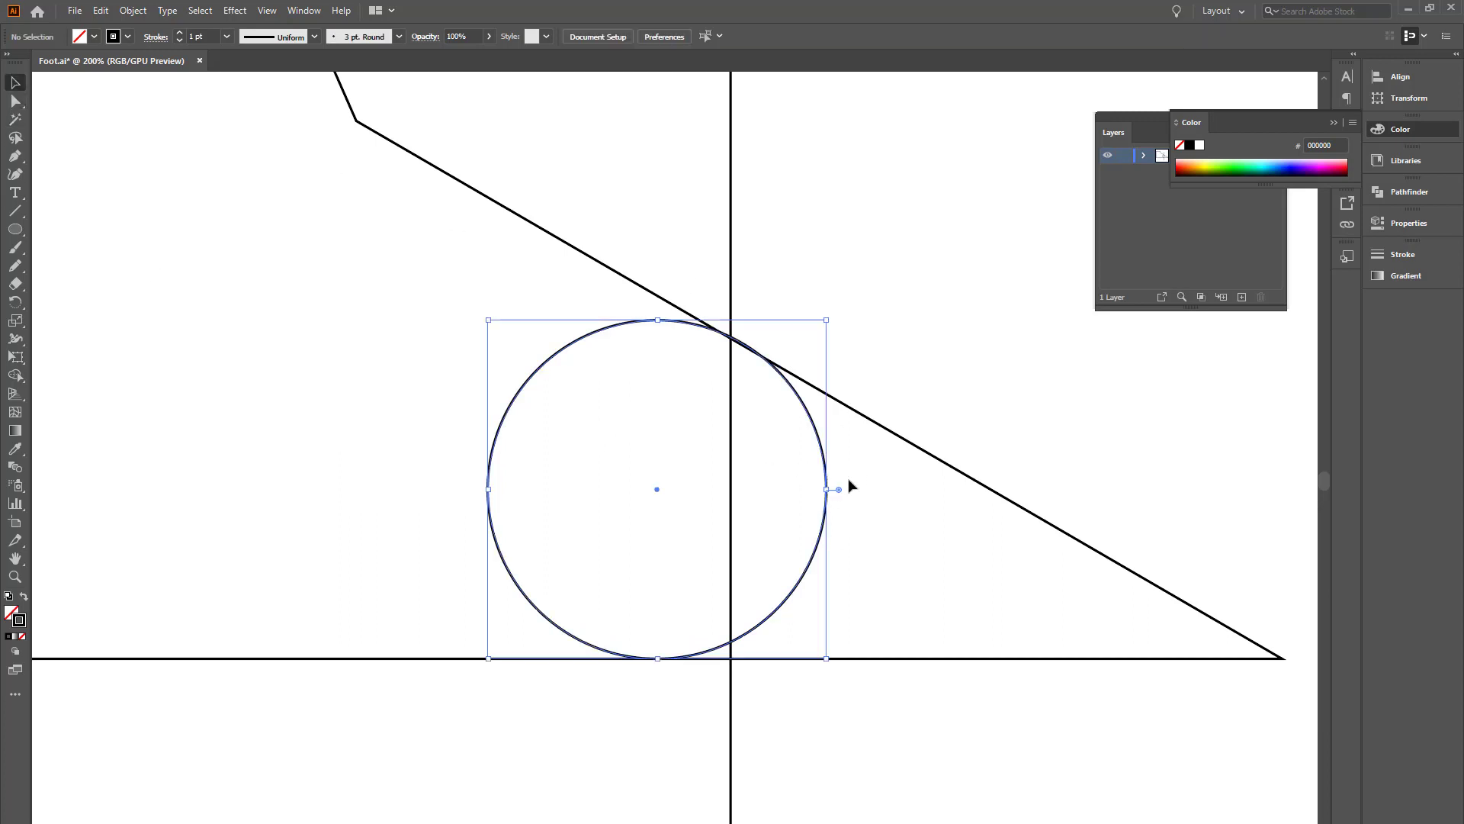
{"action": "key", "text": "ctrl+plus"}
{"action": "key", "text": "ctrl+plus"}
{"action": "key", "text": "ctrl+plus"}
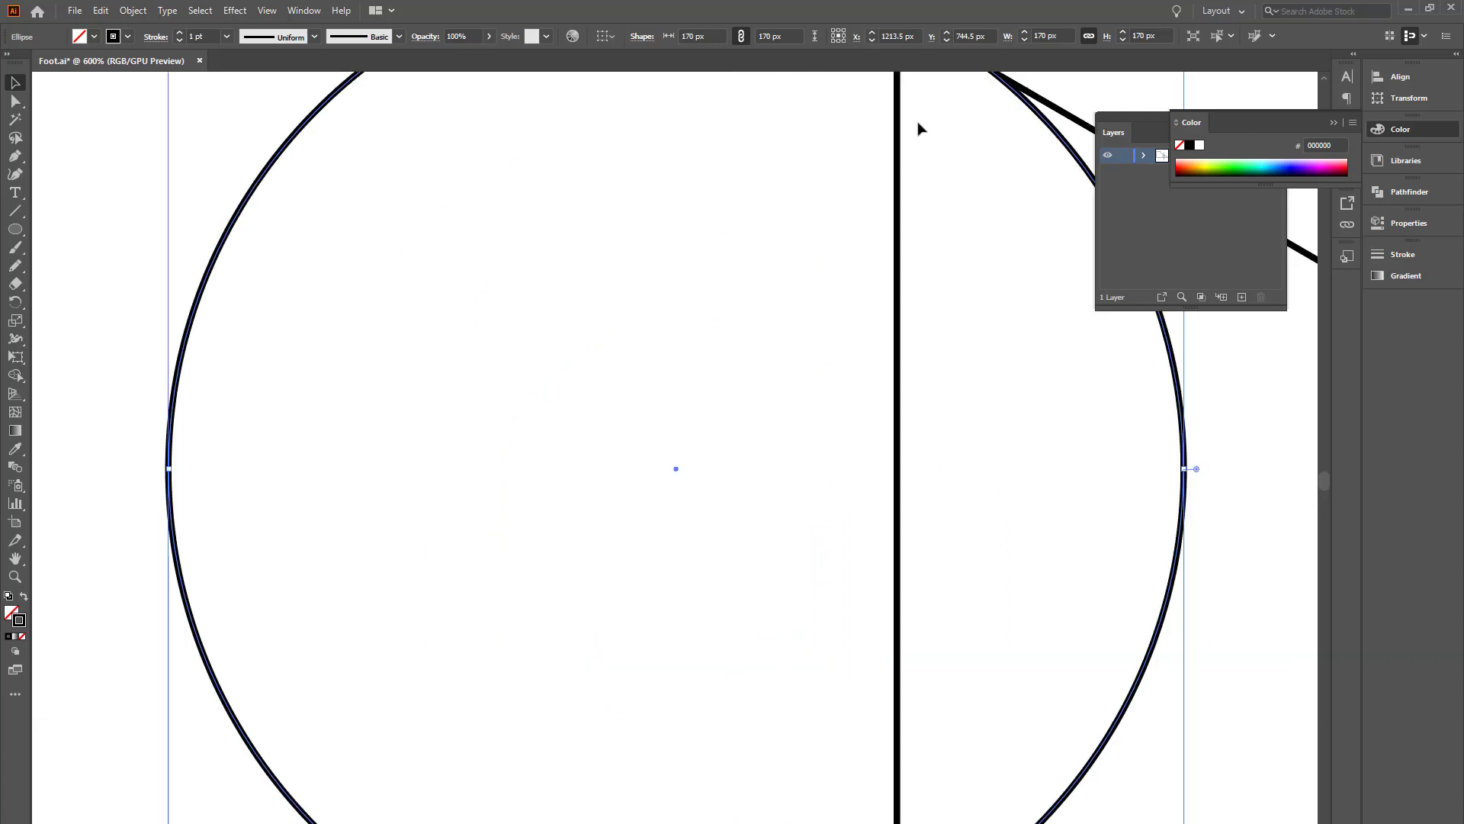
{"action": "left_click_drag", "start_coordinate": [918, 123], "coordinate": [778, 507]}
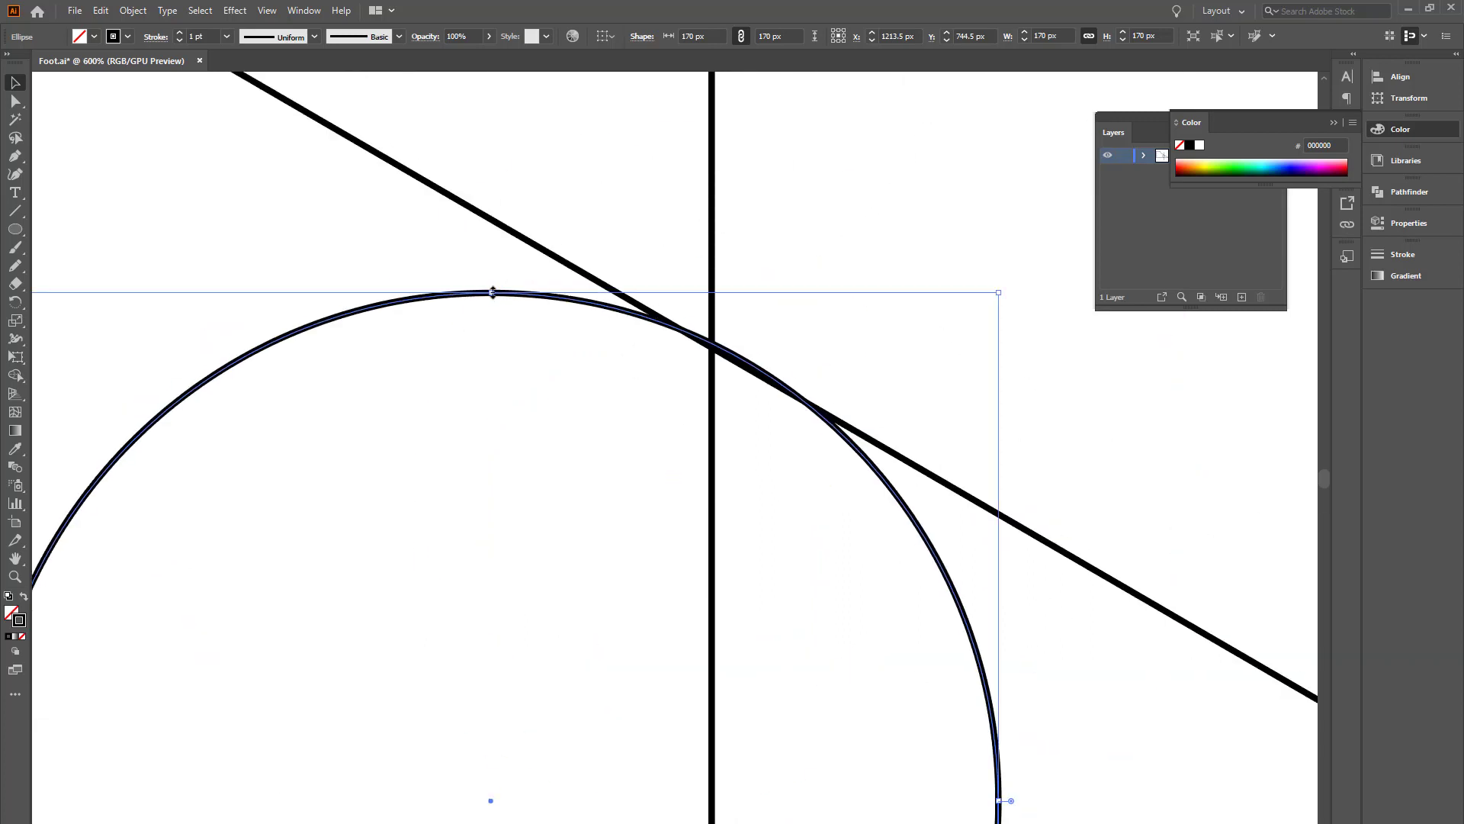
{"action": "left_click_drag", "start_coordinate": [491, 292], "coordinate": [491, 299]}
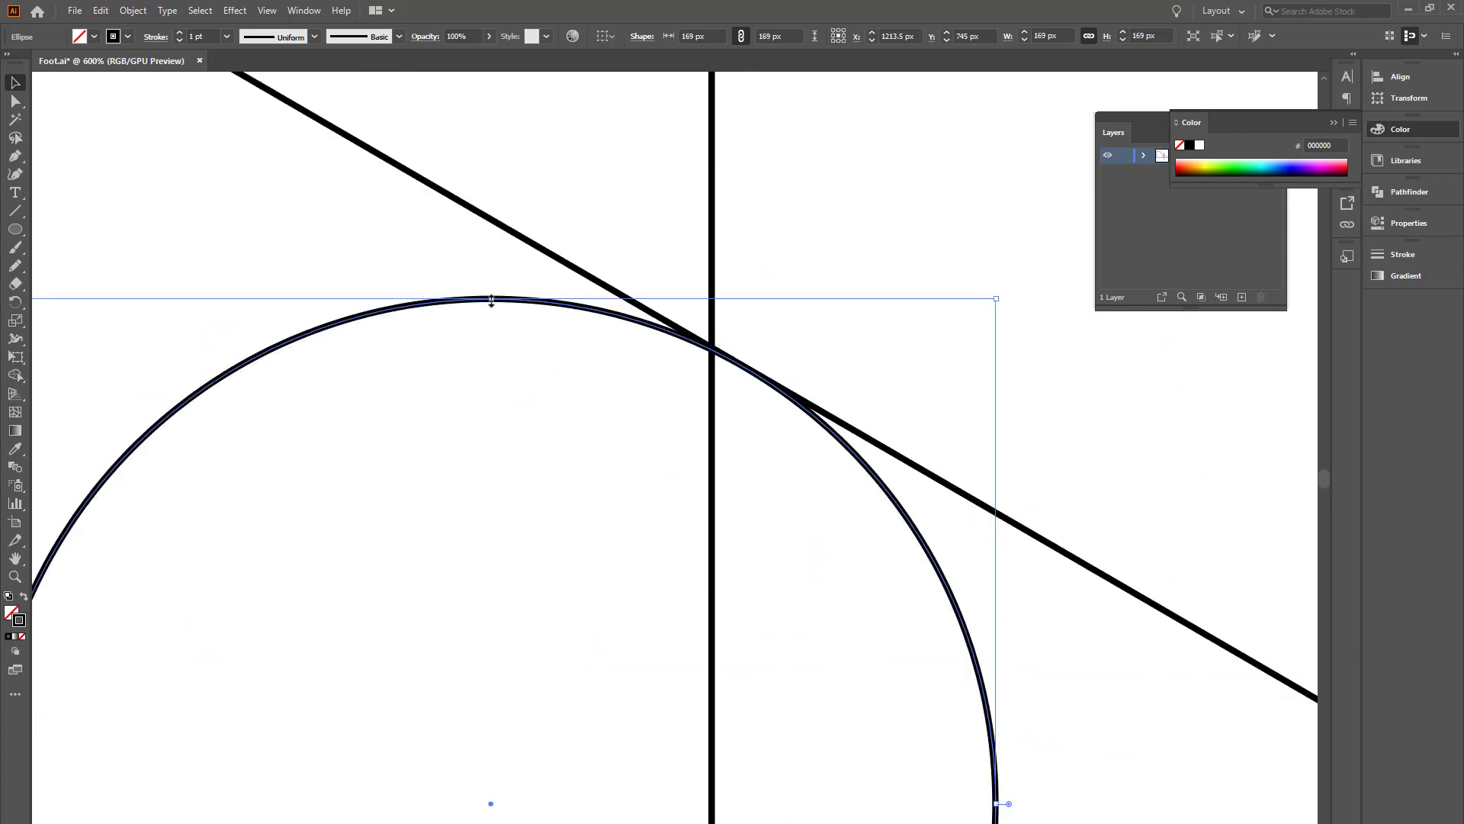
{"action": "left_click", "coordinate": [858, 202]}
Step: Cut the circle from the artwork to the clipboard
{"action": "key", "text": "ctrl+1"}
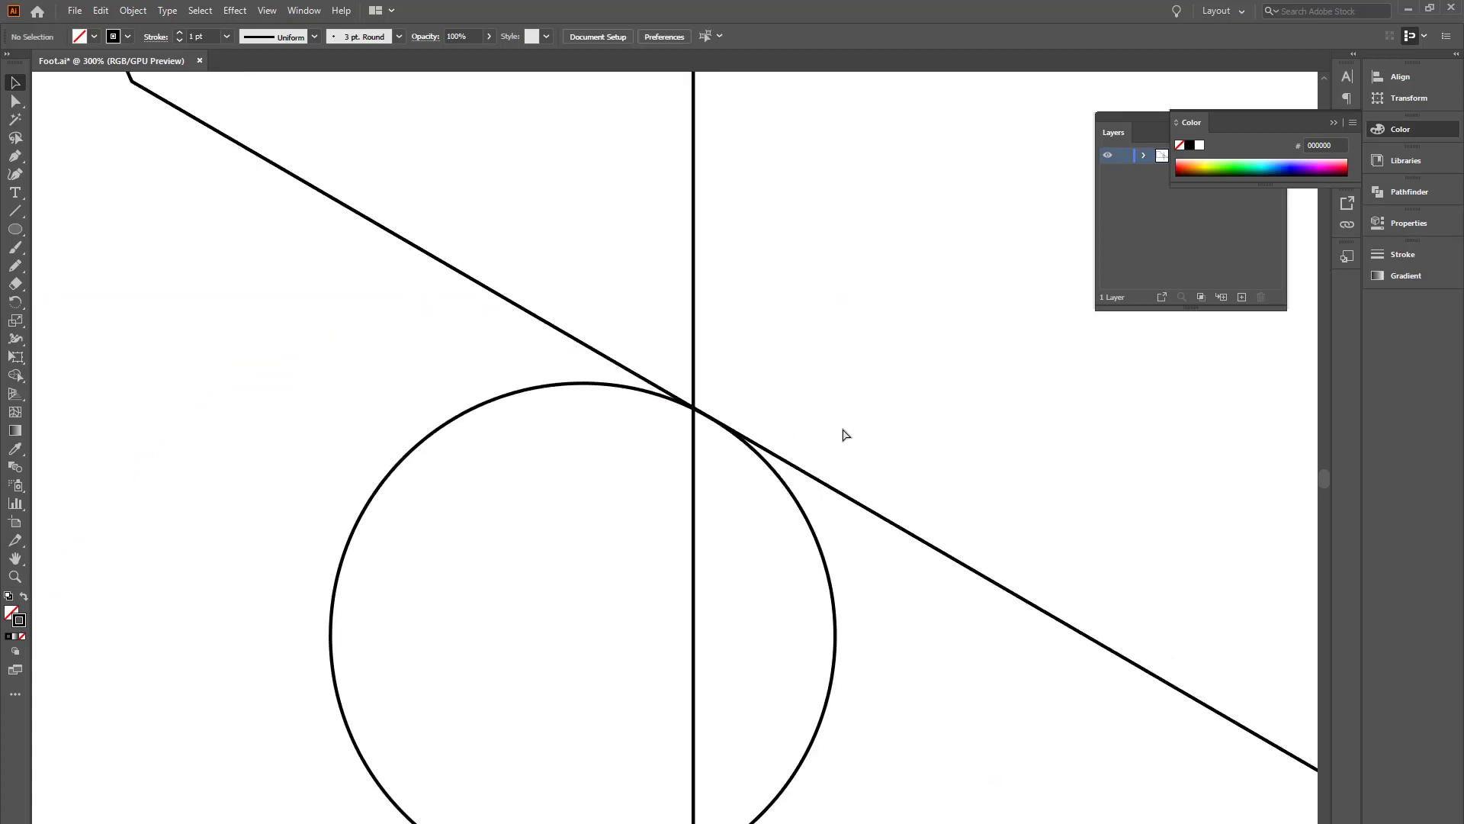
{"action": "left_click_drag", "start_coordinate": [847, 334], "coordinate": [914, 336]}
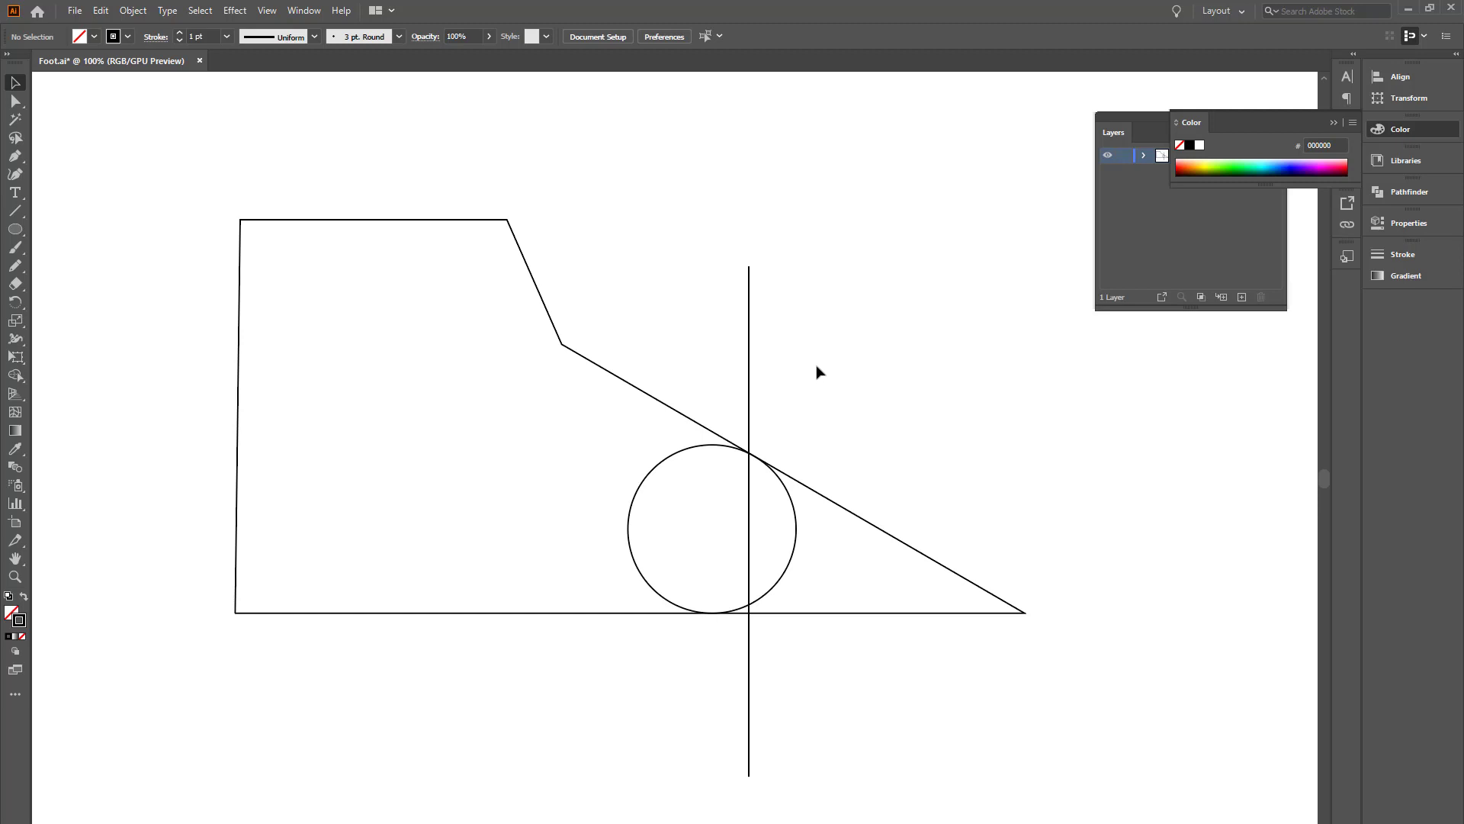
{"action": "left_click_drag", "start_coordinate": [667, 510], "coordinate": [588, 539]}
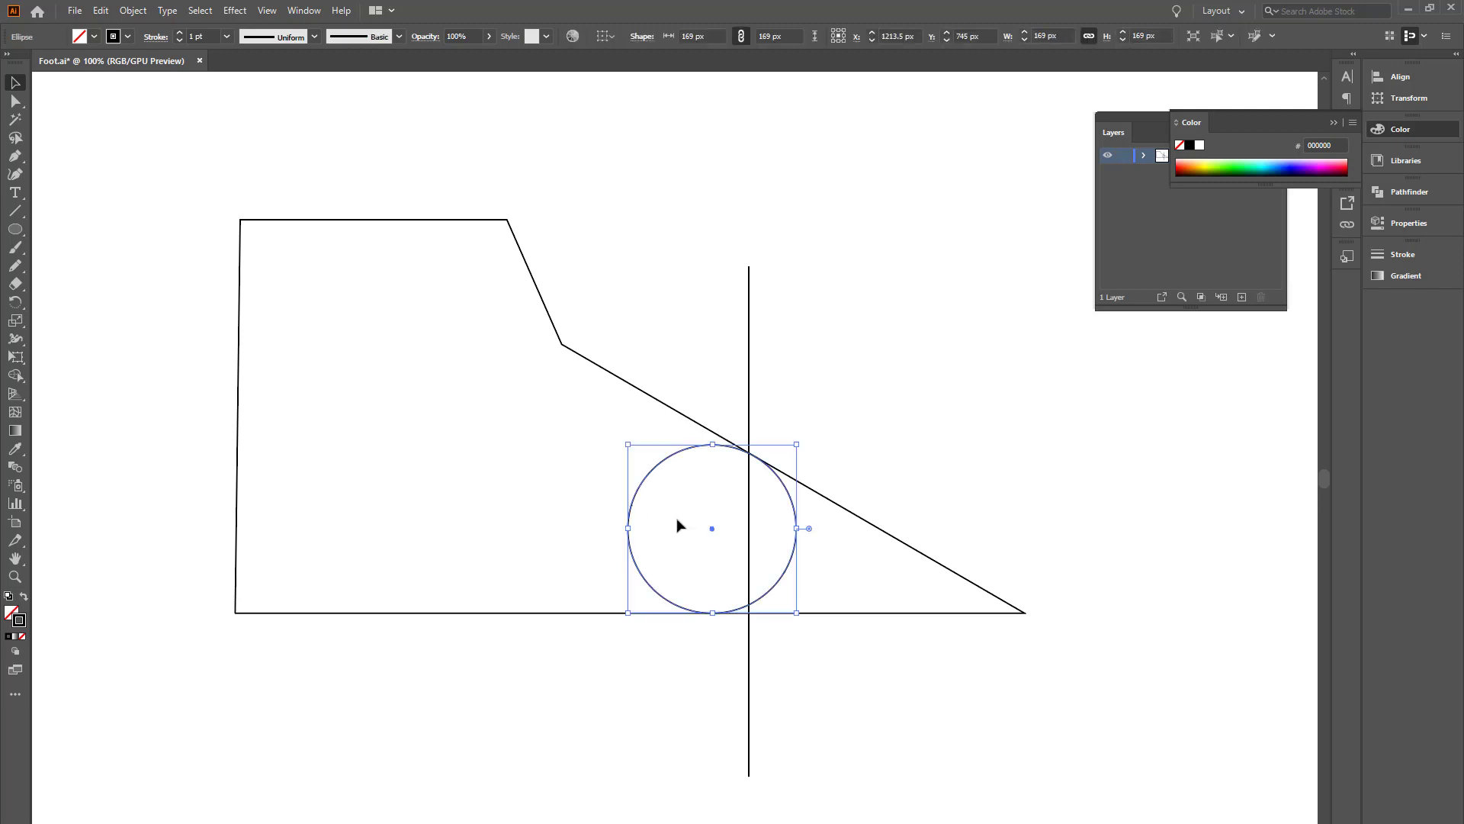
{"action": "left_click", "coordinate": [75, 11]}
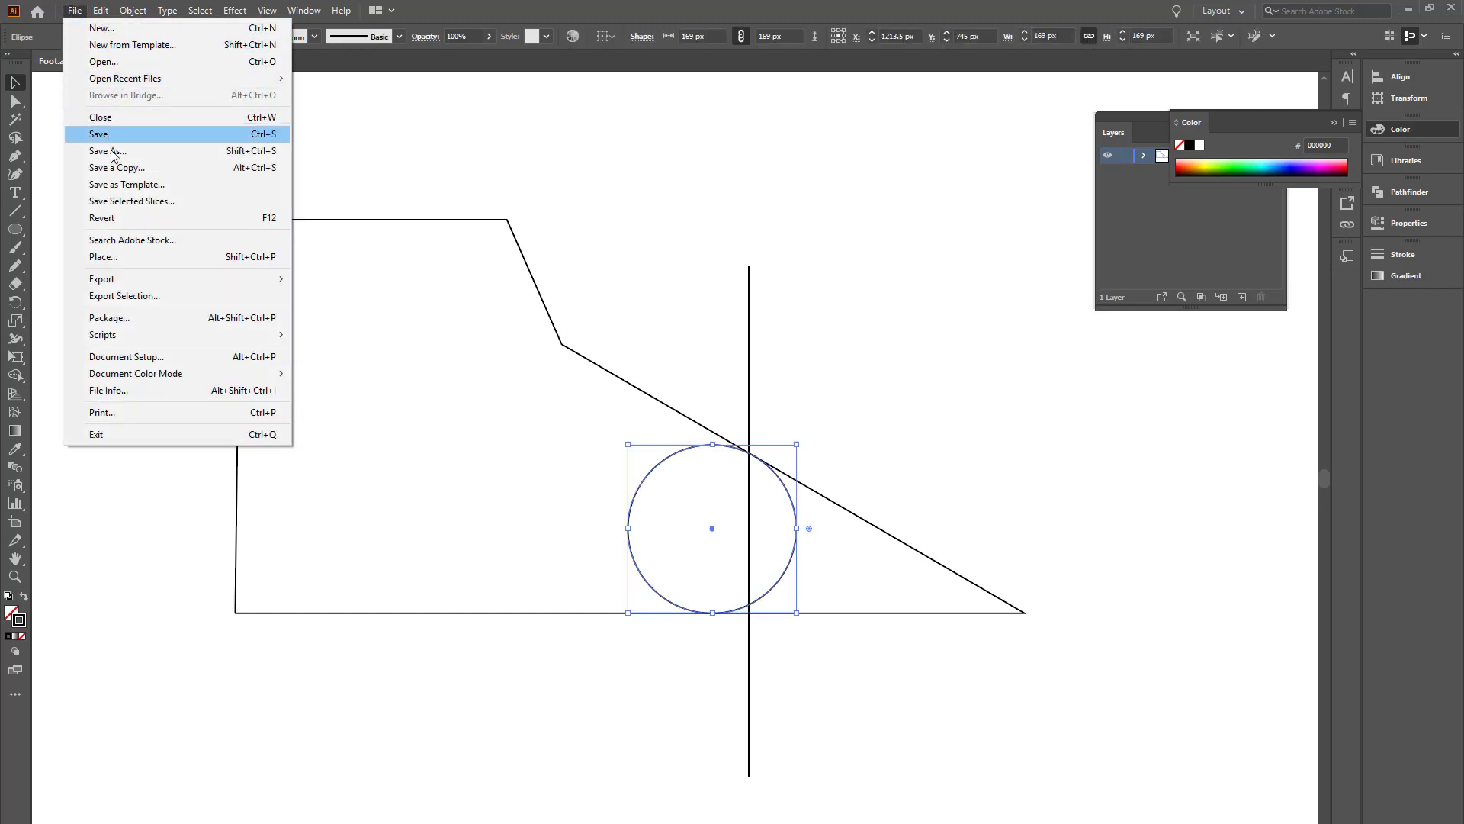
{"action": "left_click", "coordinate": [74, 10]}
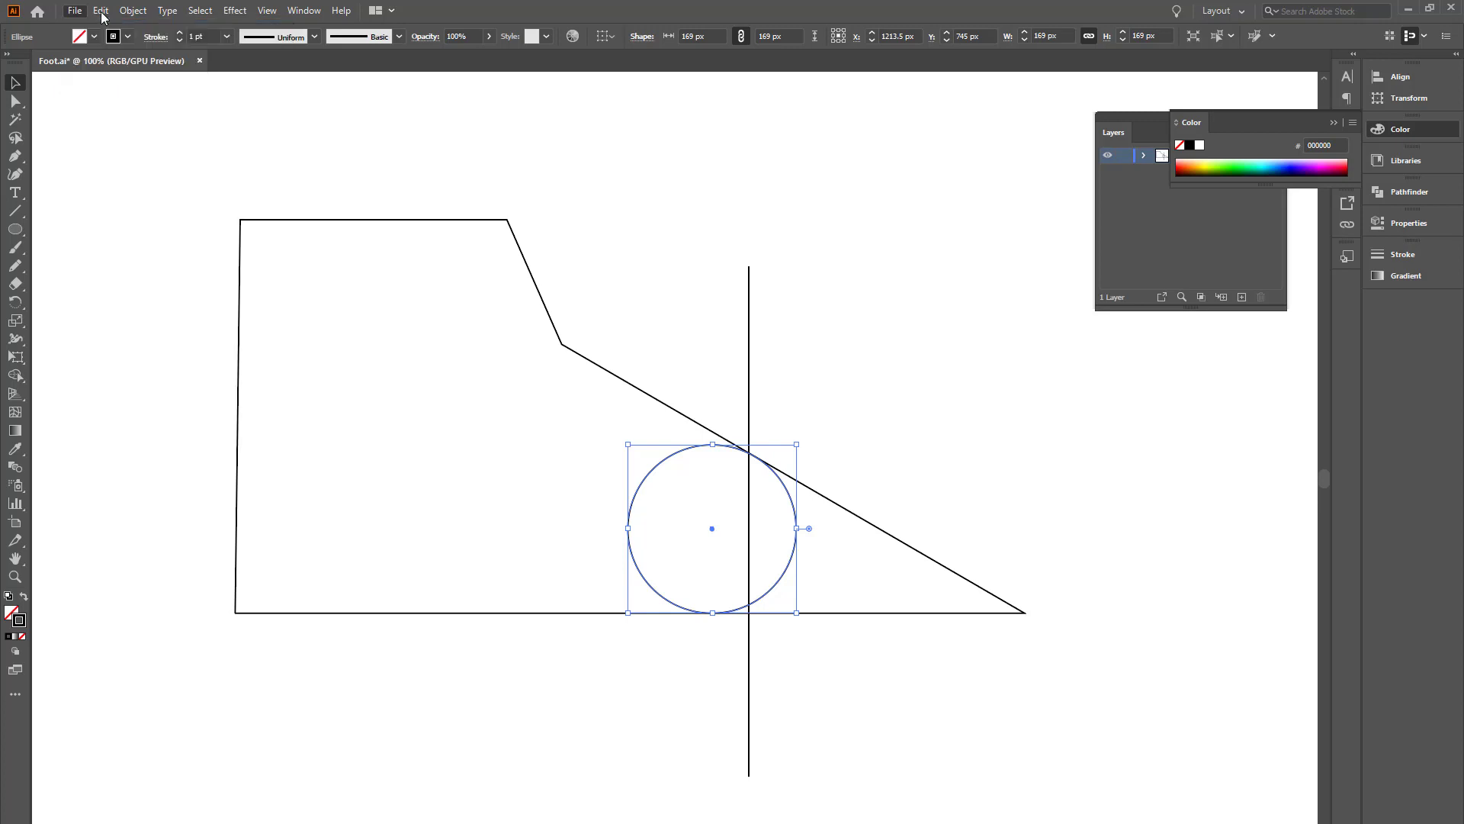
{"action": "left_click", "coordinate": [101, 11]}
{"action": "left_click", "coordinate": [126, 67]}
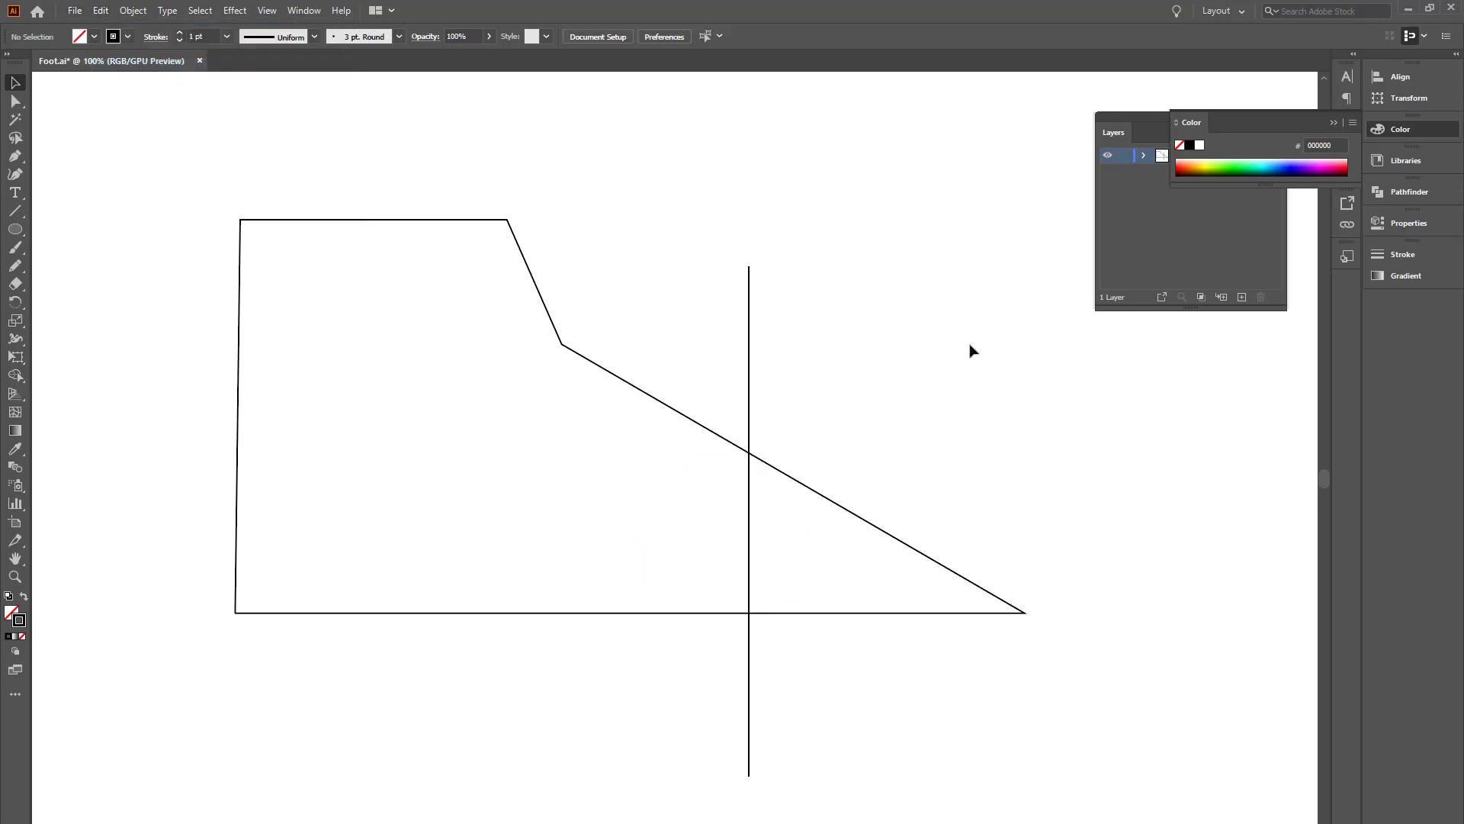
Step: Divide the foot outline along the vertical line with the Shape Builder tool, separating the triangular toe area
{"action": "left_click_drag", "start_coordinate": [973, 350], "coordinate": [549, 627]}
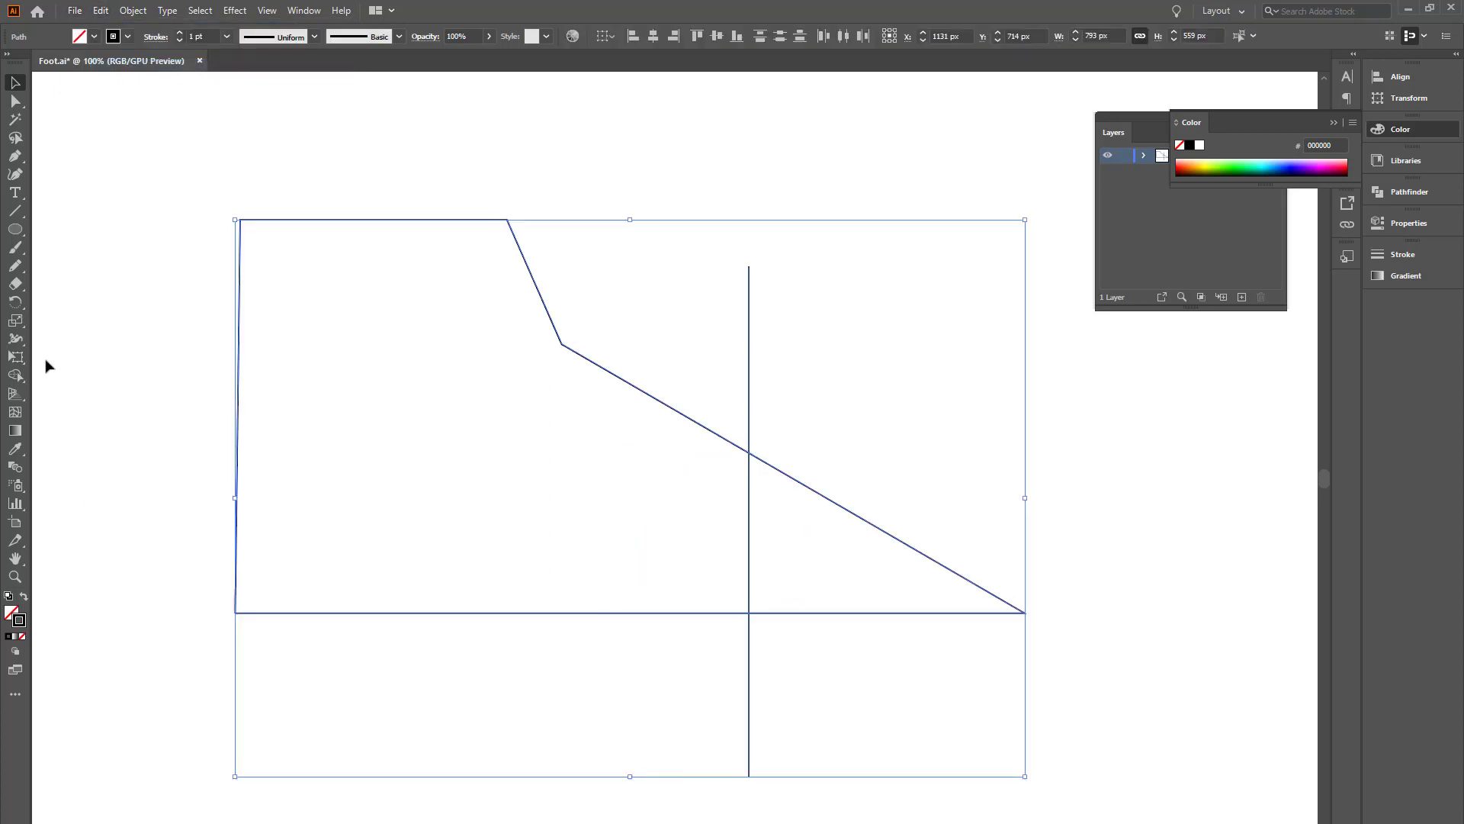
{"action": "left_click", "coordinate": [15, 377]}
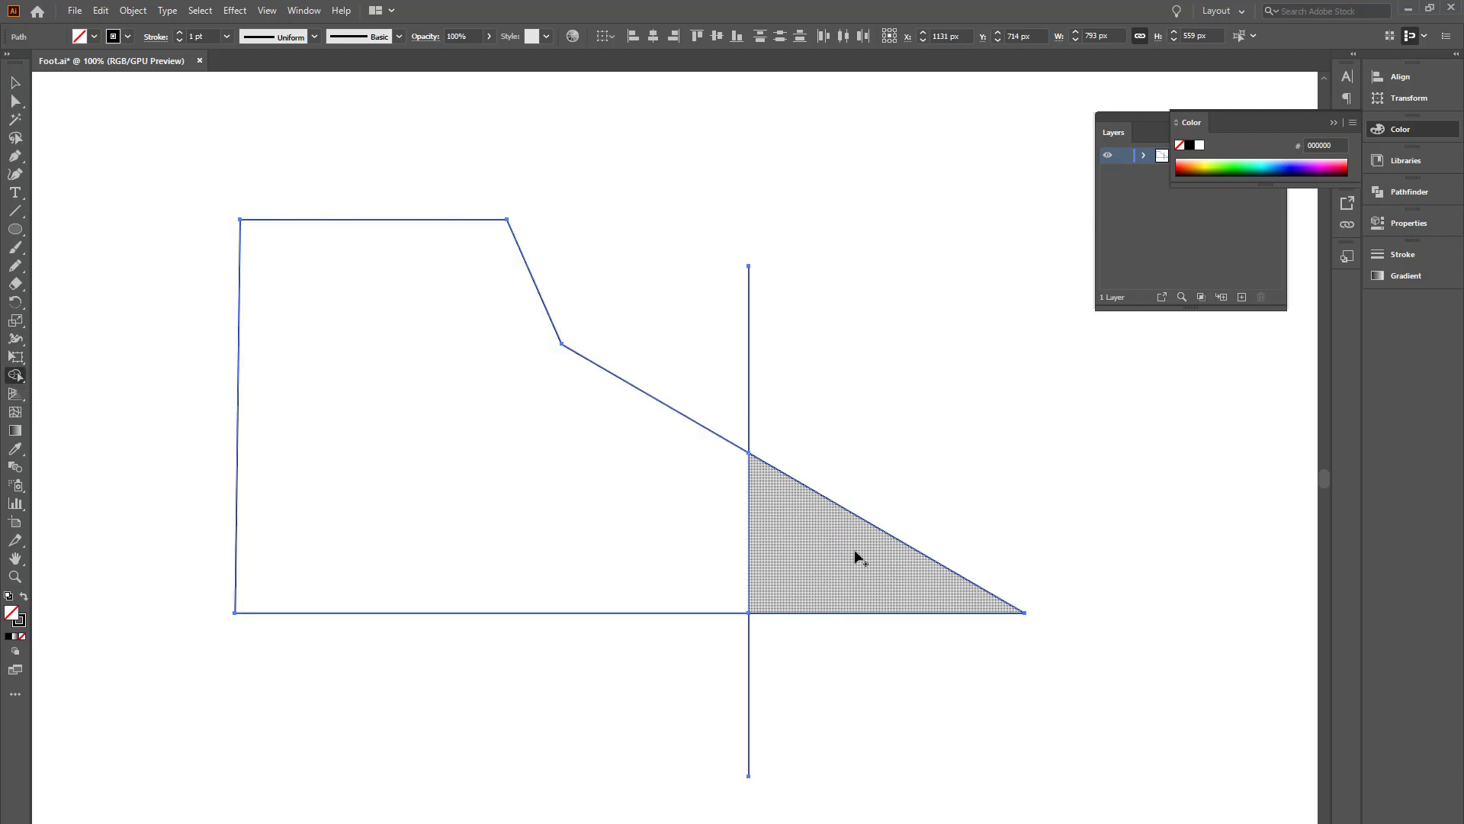
{"action": "left_click", "coordinate": [16, 82]}
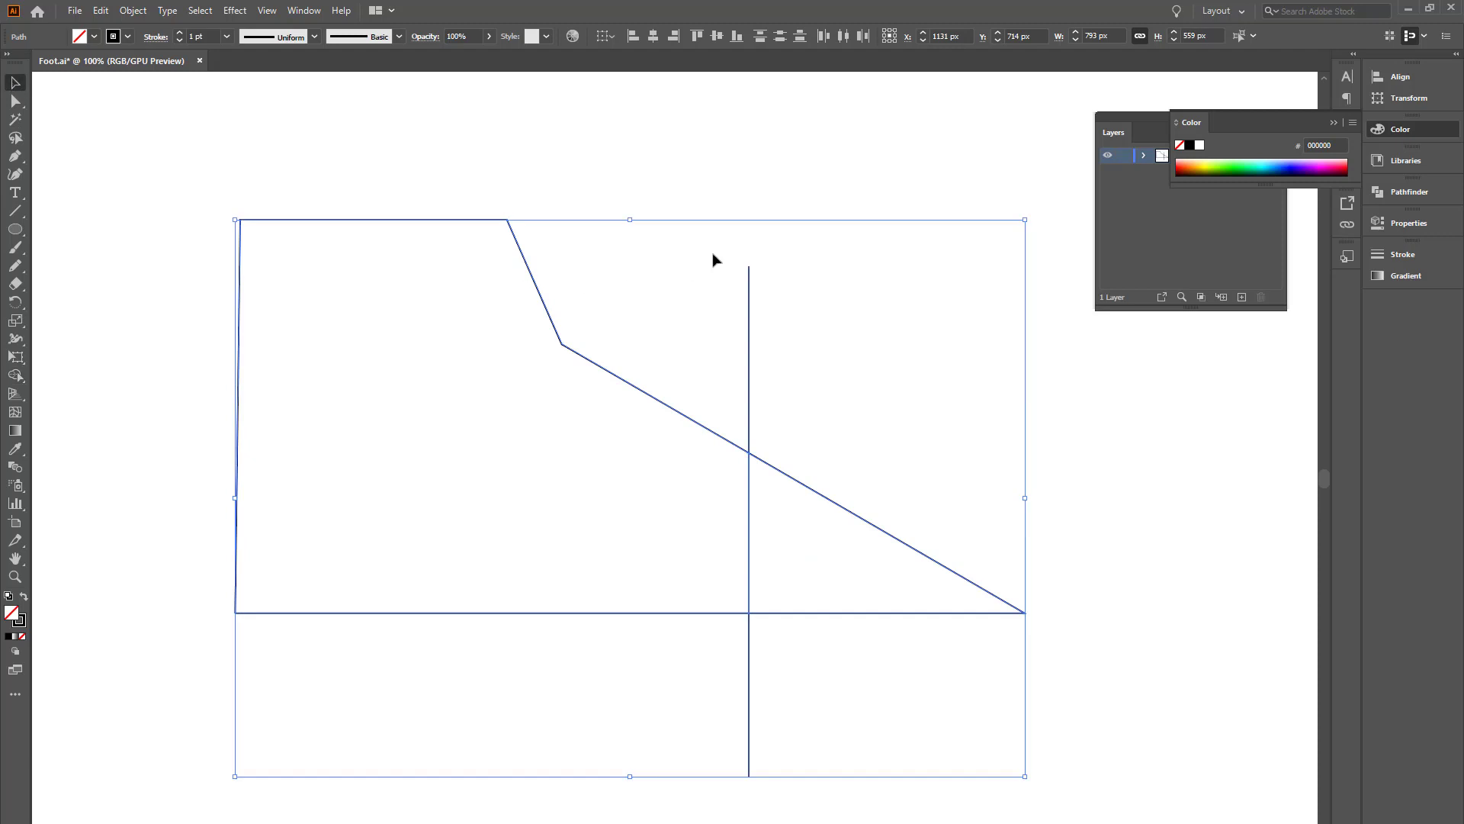
Step: Delete the leftover pieces of the vertical line above and below the foot outline
{"action": "left_click", "coordinate": [782, 256]}
{"action": "left_click", "coordinate": [749, 352]}
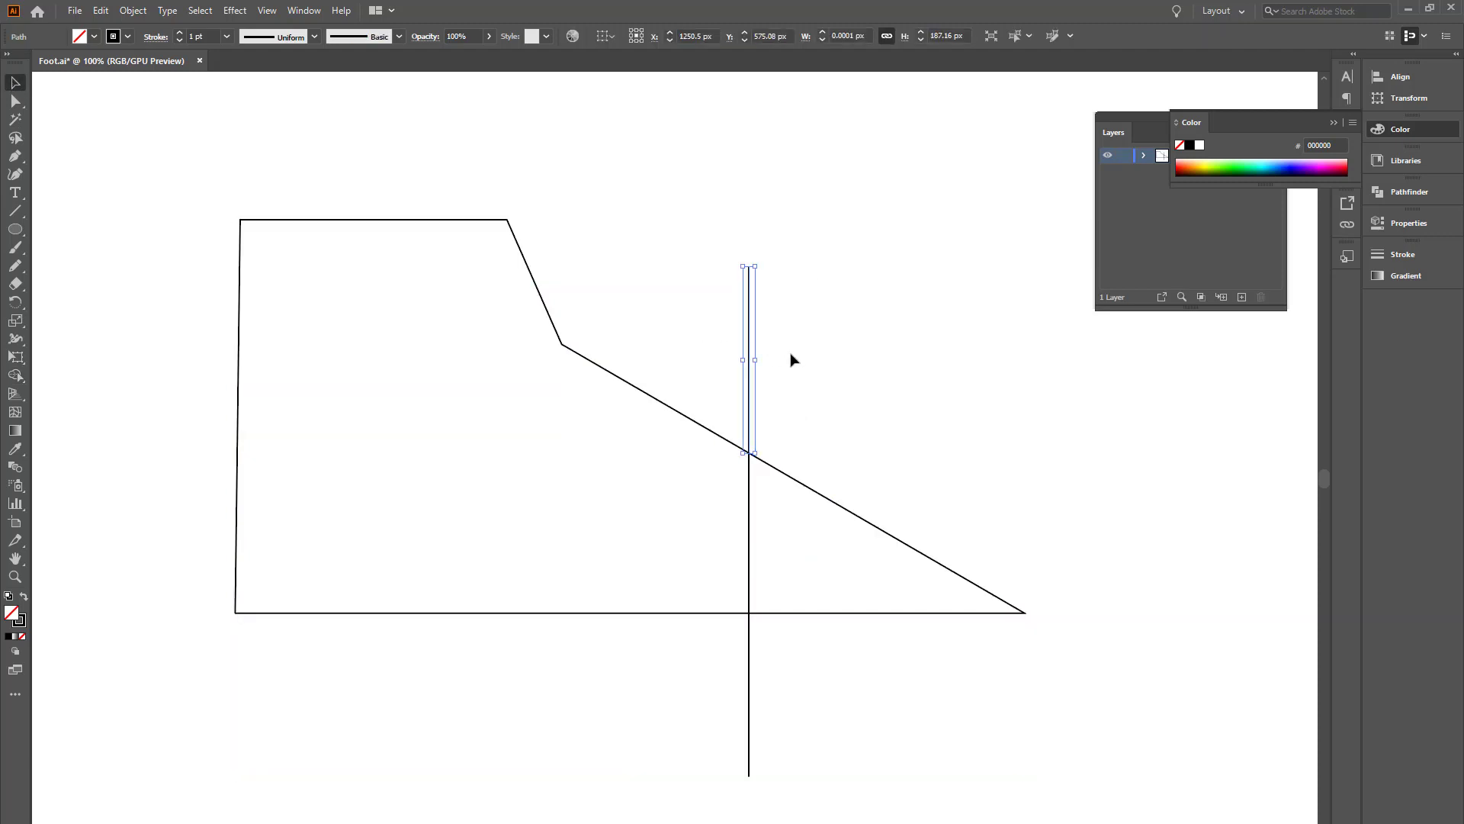
{"action": "key", "text": "Delete"}
{"action": "left_click_drag", "start_coordinate": [814, 708], "coordinate": [670, 742]}
{"action": "key", "text": "Delete"}
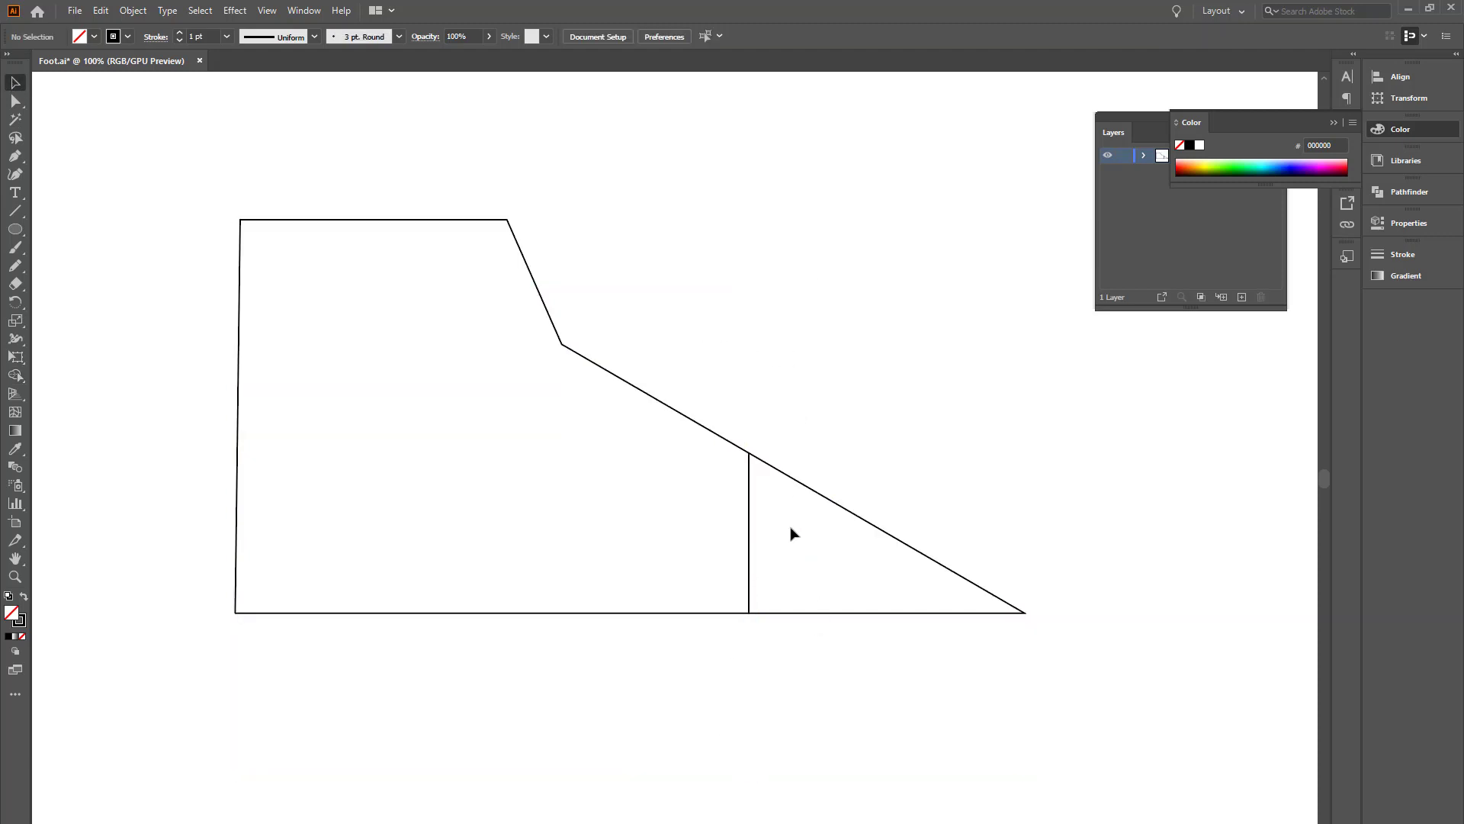
Step: Move the toe triangle and the main foot outline away from each other as a test, undoing each move
{"action": "left_click", "coordinate": [885, 553]}
{"action": "left_click_drag", "start_coordinate": [885, 540], "coordinate": [968, 443]}
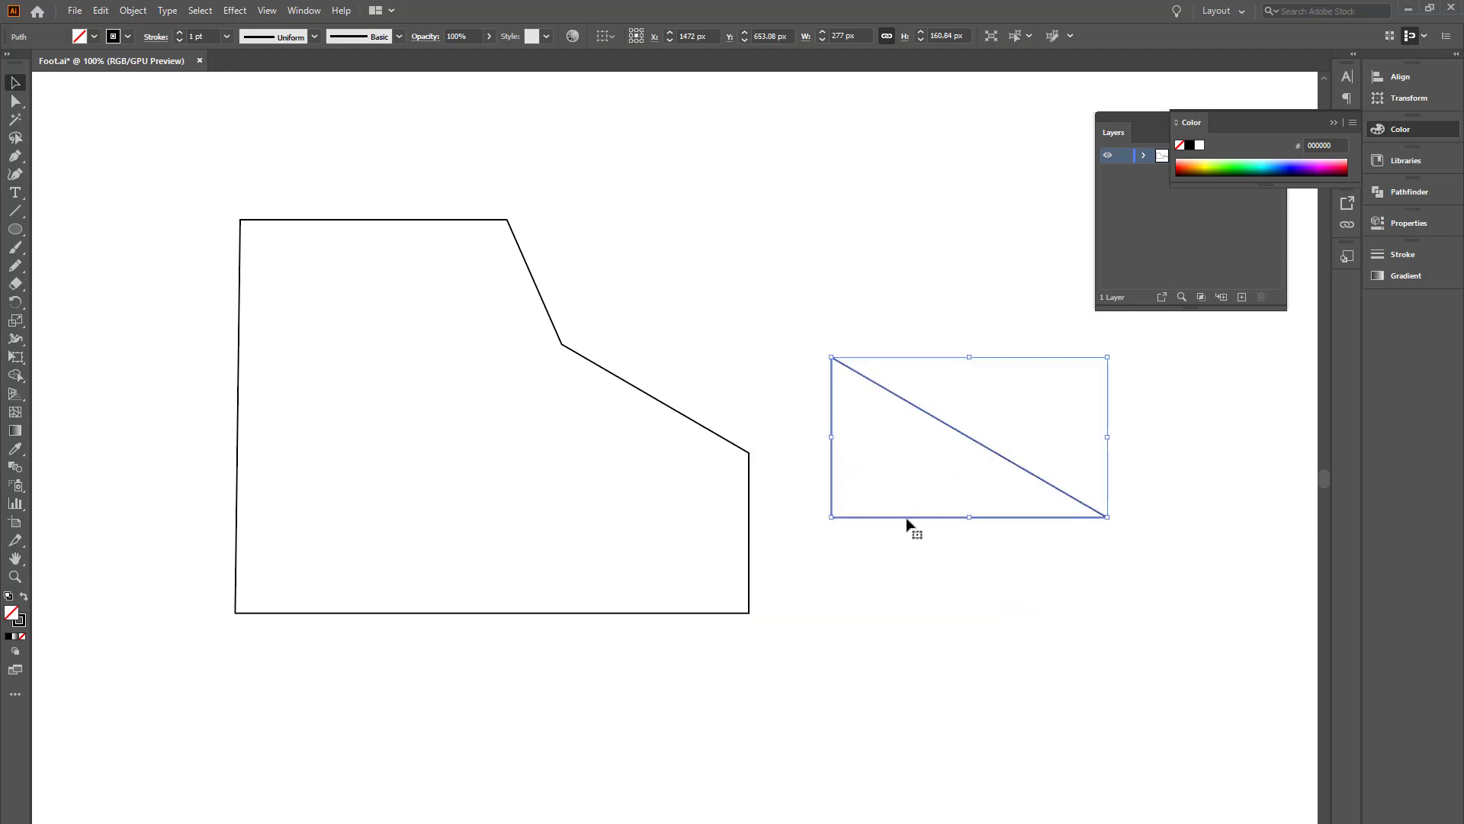
{"action": "key", "text": "ctrl+z"}
{"action": "left_click", "coordinate": [540, 419]}
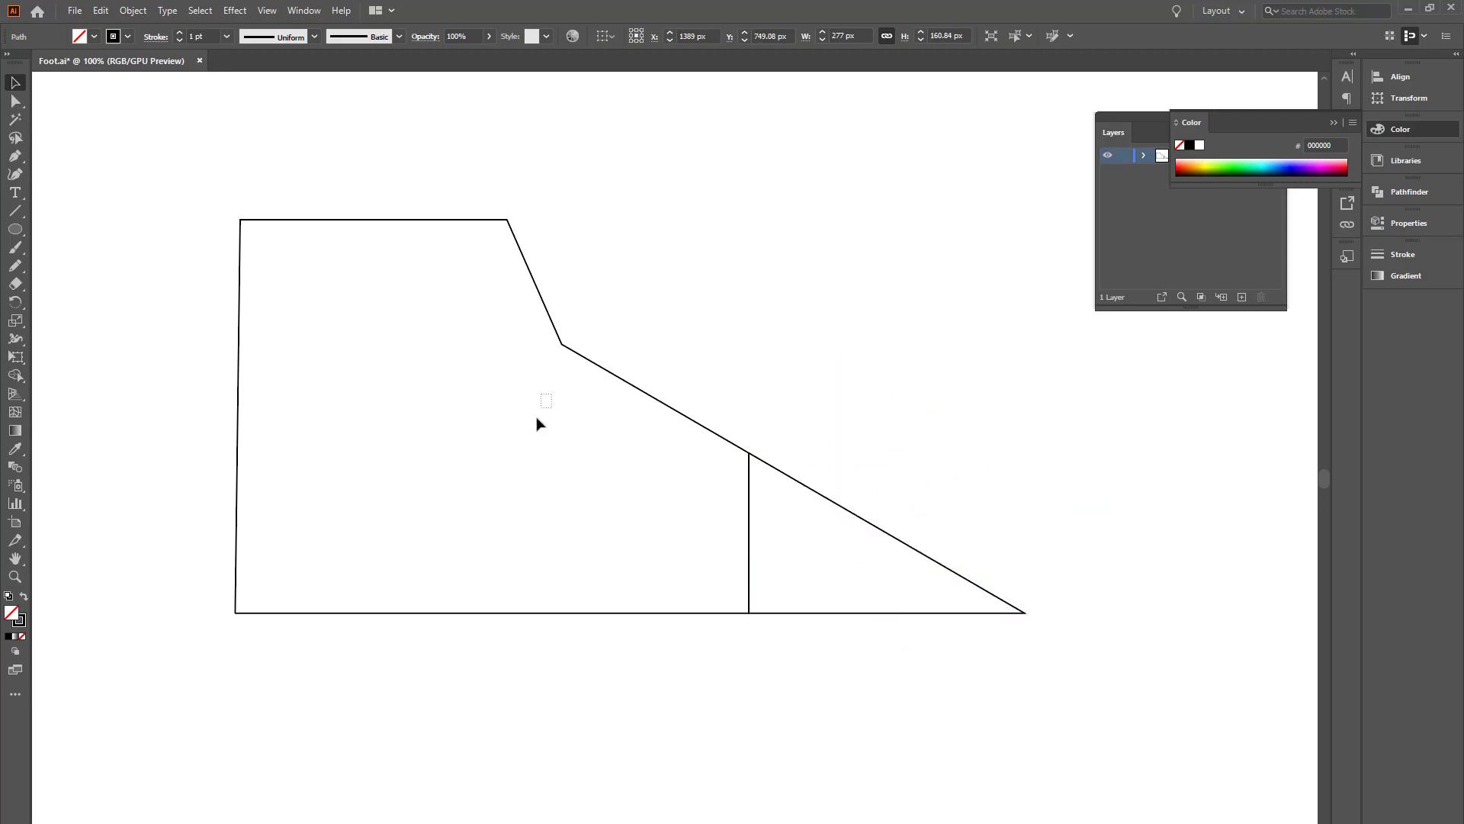
{"action": "left_click", "coordinate": [601, 369]}
{"action": "left_click_drag", "start_coordinate": [601, 370], "coordinate": [482, 389]}
{"action": "key", "text": "ctrl+z"}
{"action": "left_click", "coordinate": [873, 540]}
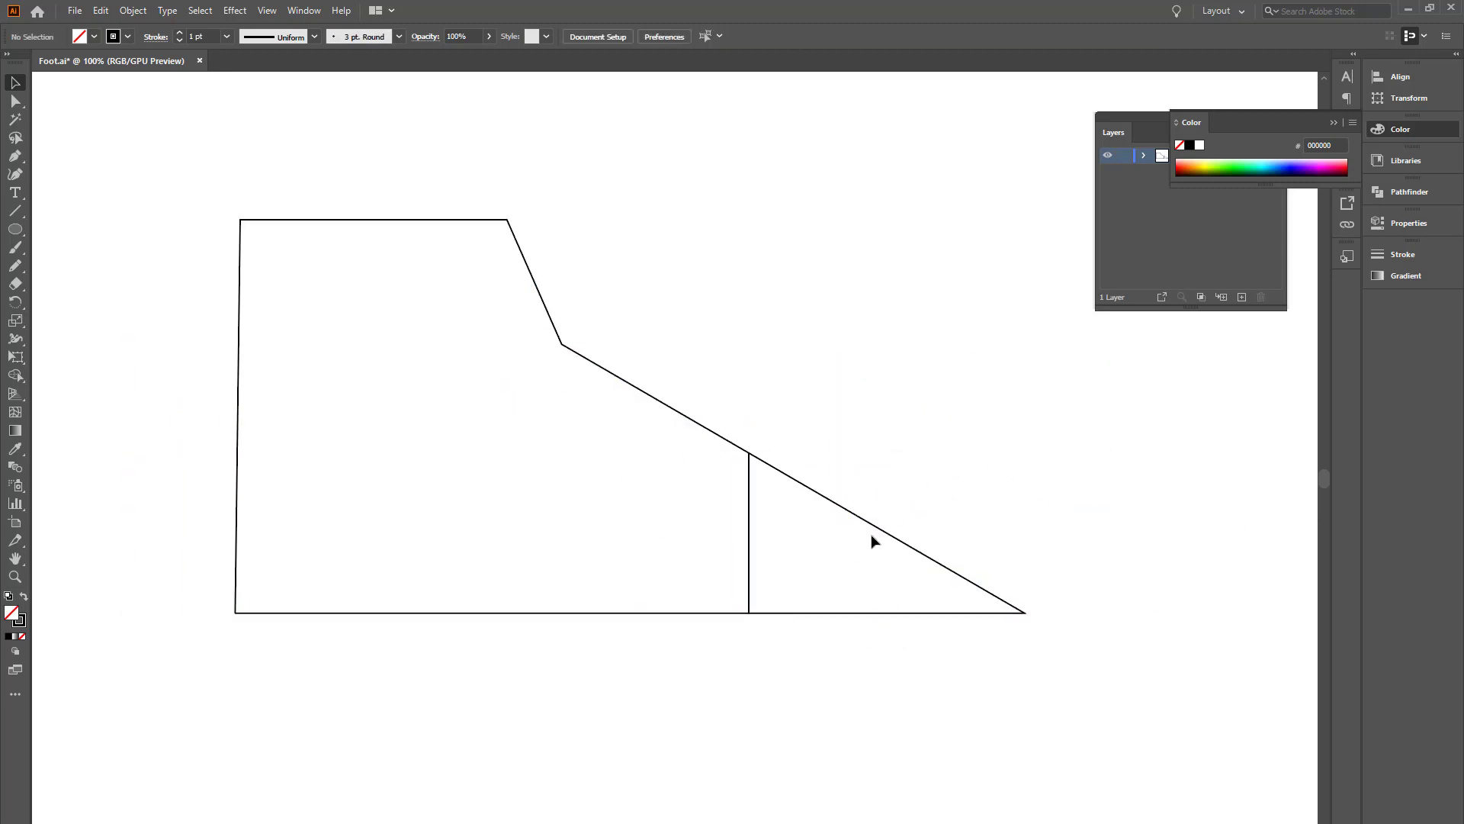
Step: Nudge the toe triangle horizontally away from the main foot part and undo the nudges
{"action": "left_click", "coordinate": [883, 589]}
{"action": "key", "text": "Right"}
{"action": "key", "text": "Right"}
{"action": "key", "text": "Right"}
{"action": "key", "text": "Right"}
{"action": "key", "text": "Right"}
{"action": "key", "text": "Right"}
{"action": "key", "text": "Right"}
{"action": "key", "text": "Right"}
{"action": "key", "text": "Right"}
{"action": "key", "text": "Right"}
{"action": "key", "text": "Right"}
{"action": "key", "text": "Right"}
{"action": "key", "text": "Right"}
{"action": "key", "text": "Right"}
{"action": "key", "text": "Right"}
{"action": "key", "text": "Right"}
{"action": "key", "text": "Right"}
{"action": "key", "text": "Right"}
{"action": "key", "text": "Right"}
{"action": "key", "text": "Right"}
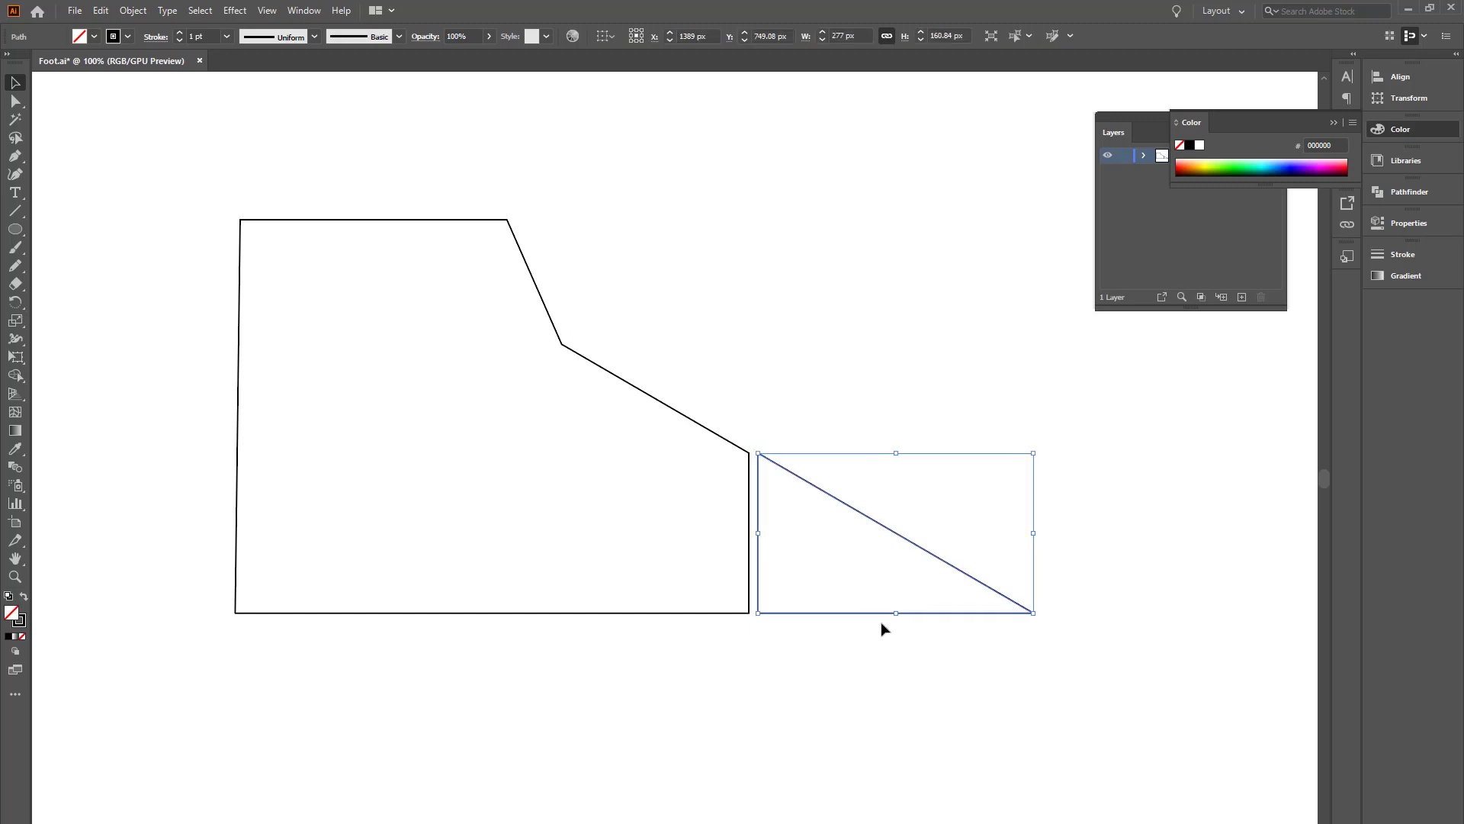
{"action": "left_click", "coordinate": [785, 368]}
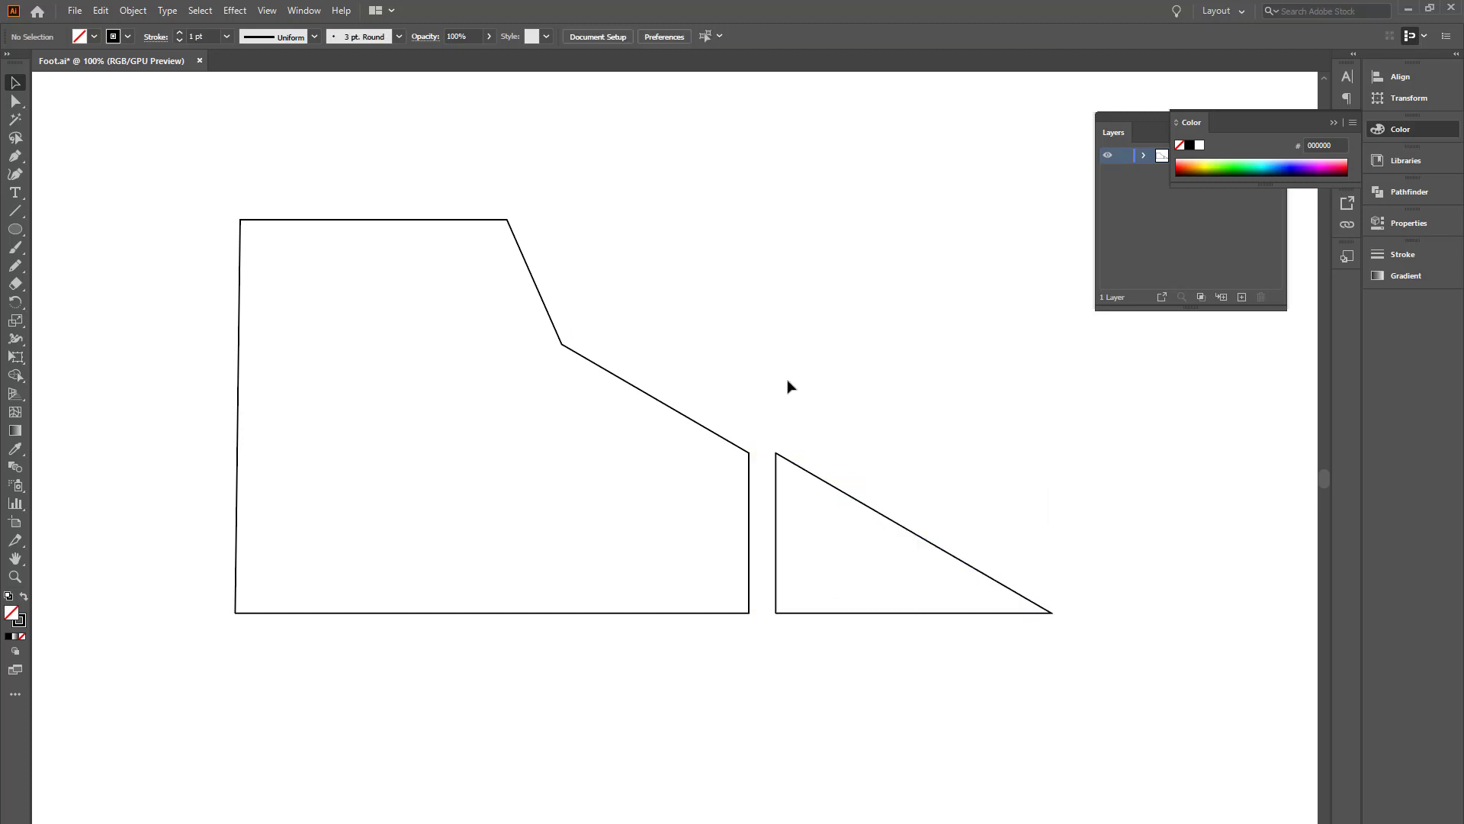
{"action": "key", "text": "ctrl+z"}
{"action": "key", "text": "ctrl+z"}
{"action": "key", "text": "ctrl+z"}
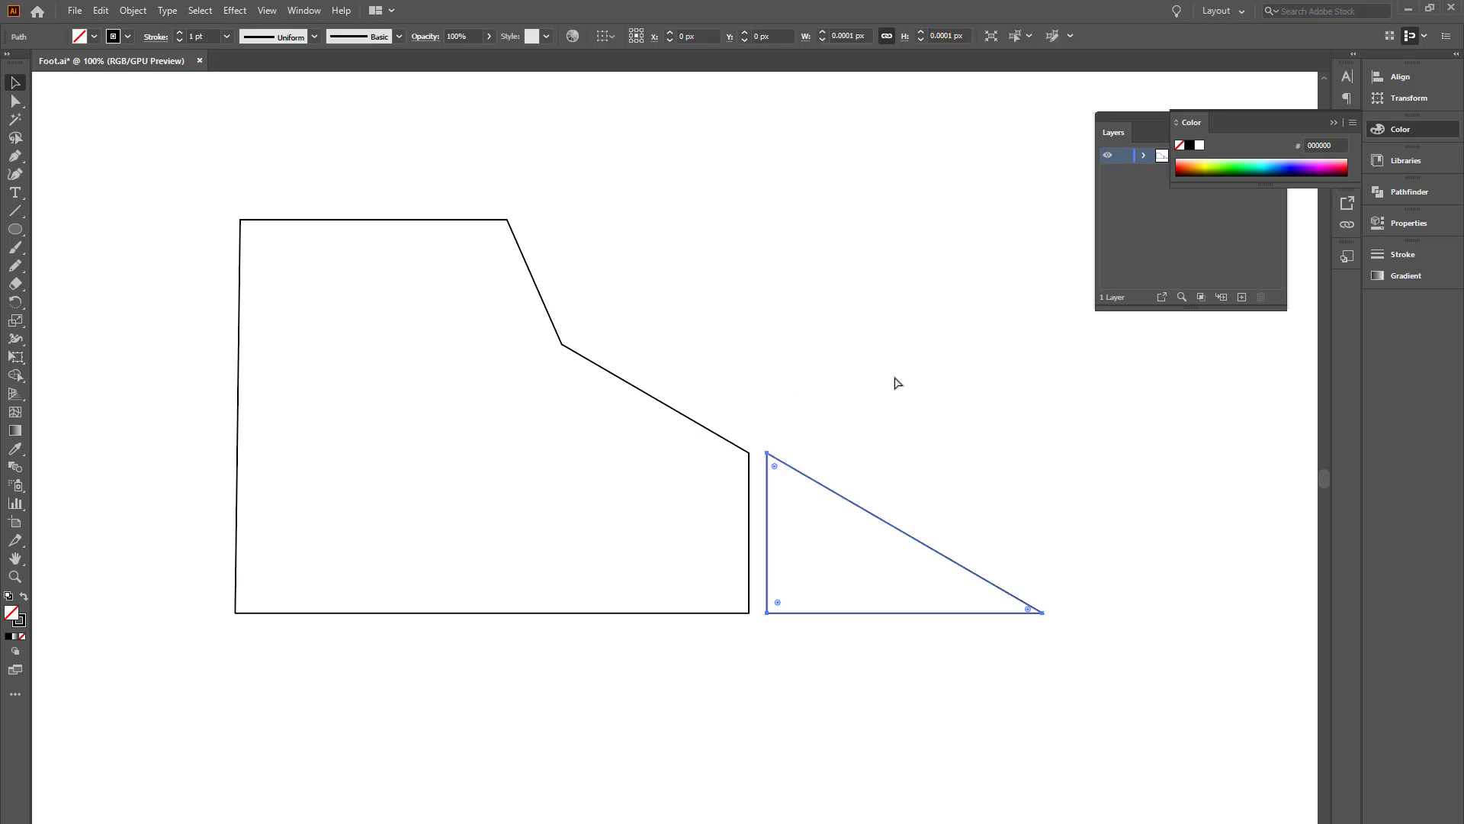
{"action": "left_click", "coordinate": [889, 383]}
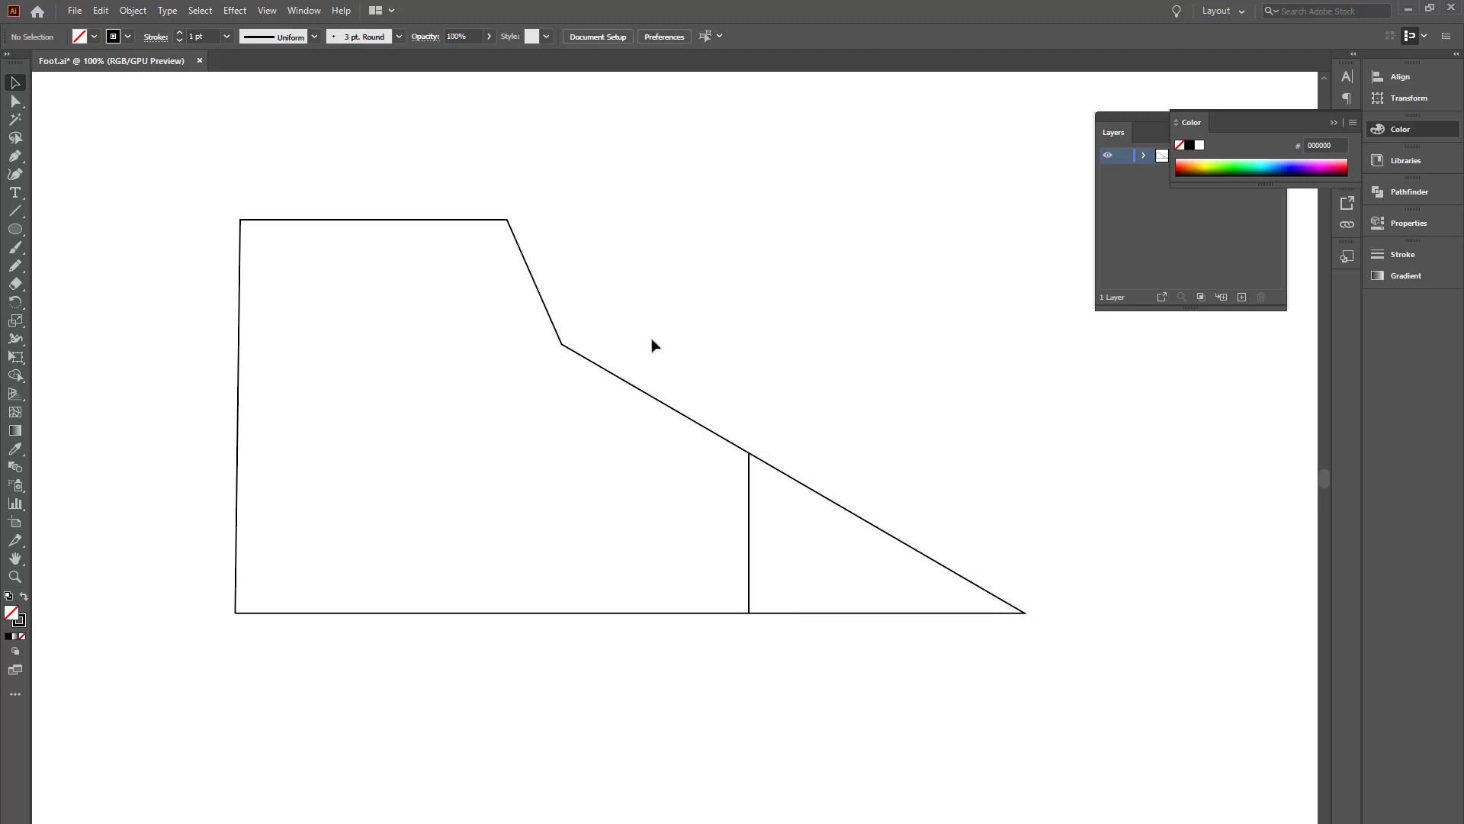
Step: Paste the cut circle back in place over the dividing line of the foot
{"action": "left_click", "coordinate": [101, 10]}
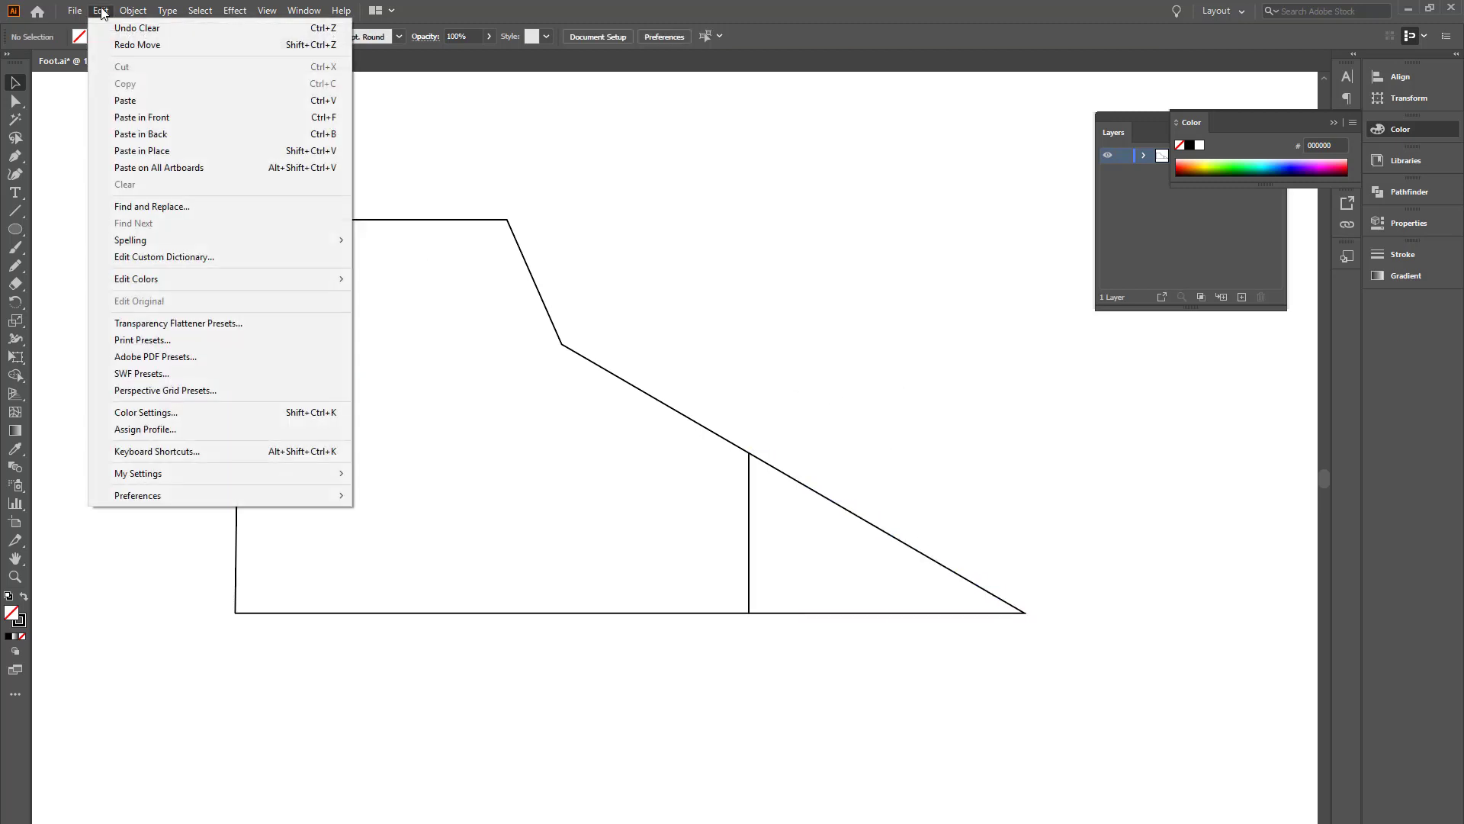
{"action": "left_click", "coordinate": [151, 152]}
{"action": "left_click", "coordinate": [960, 490]}
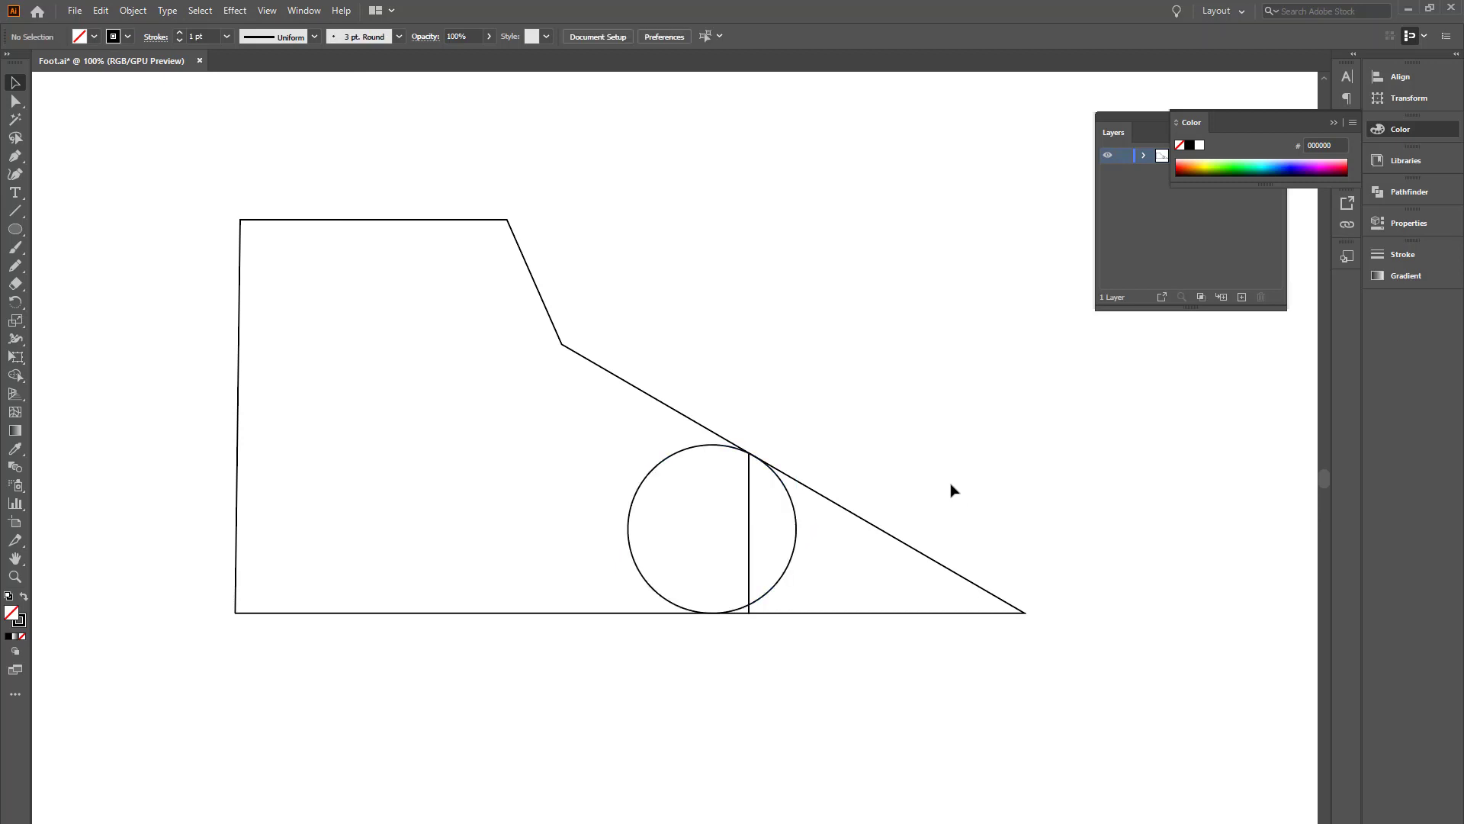
Step: Transfer the main foot outline and the circle to a new layer by cutting them and pasting them in place
{"action": "left_click", "coordinate": [681, 495]}
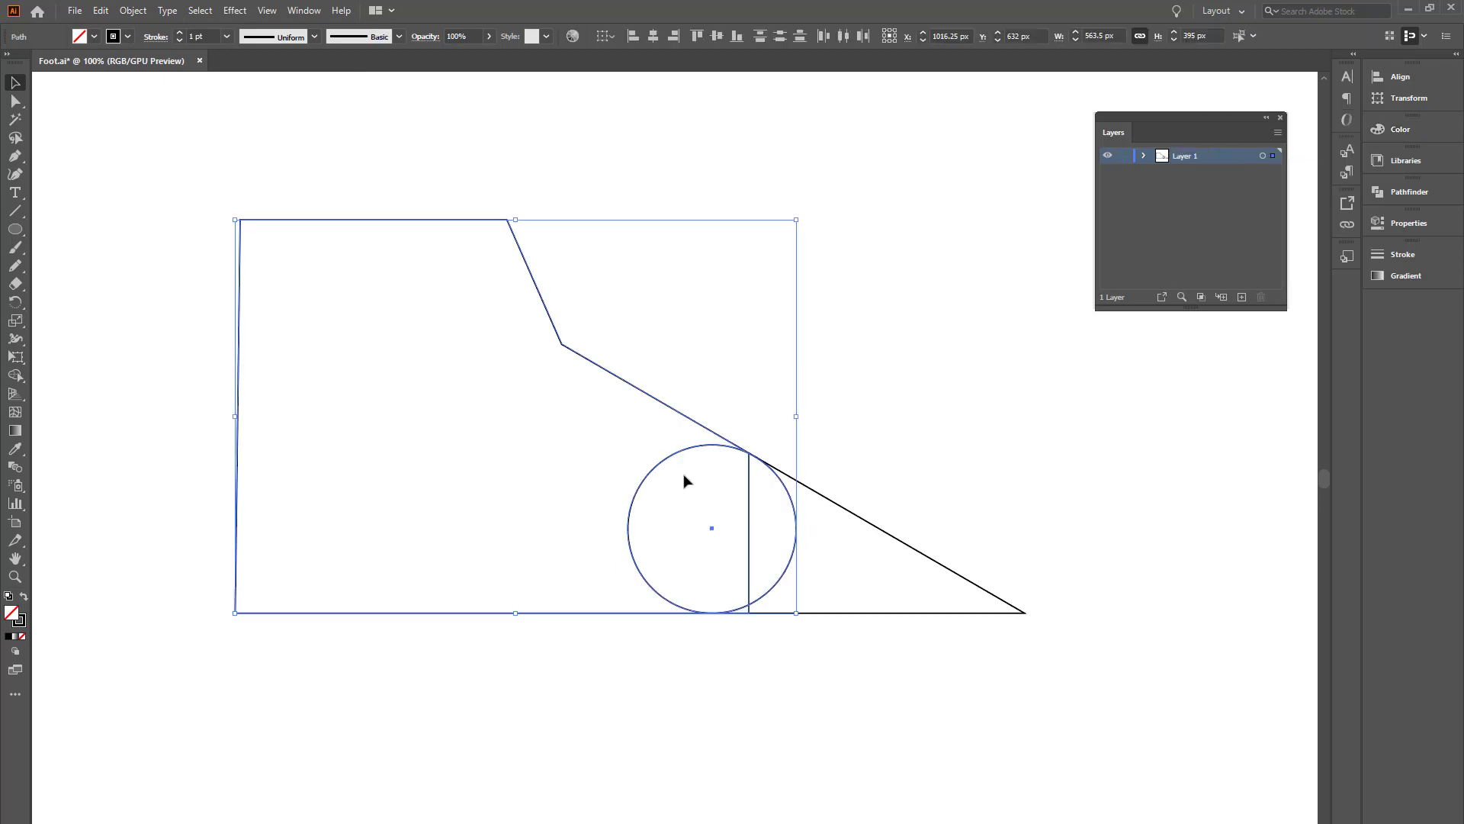
{"action": "left_click", "coordinate": [103, 12]}
{"action": "left_click", "coordinate": [116, 66]}
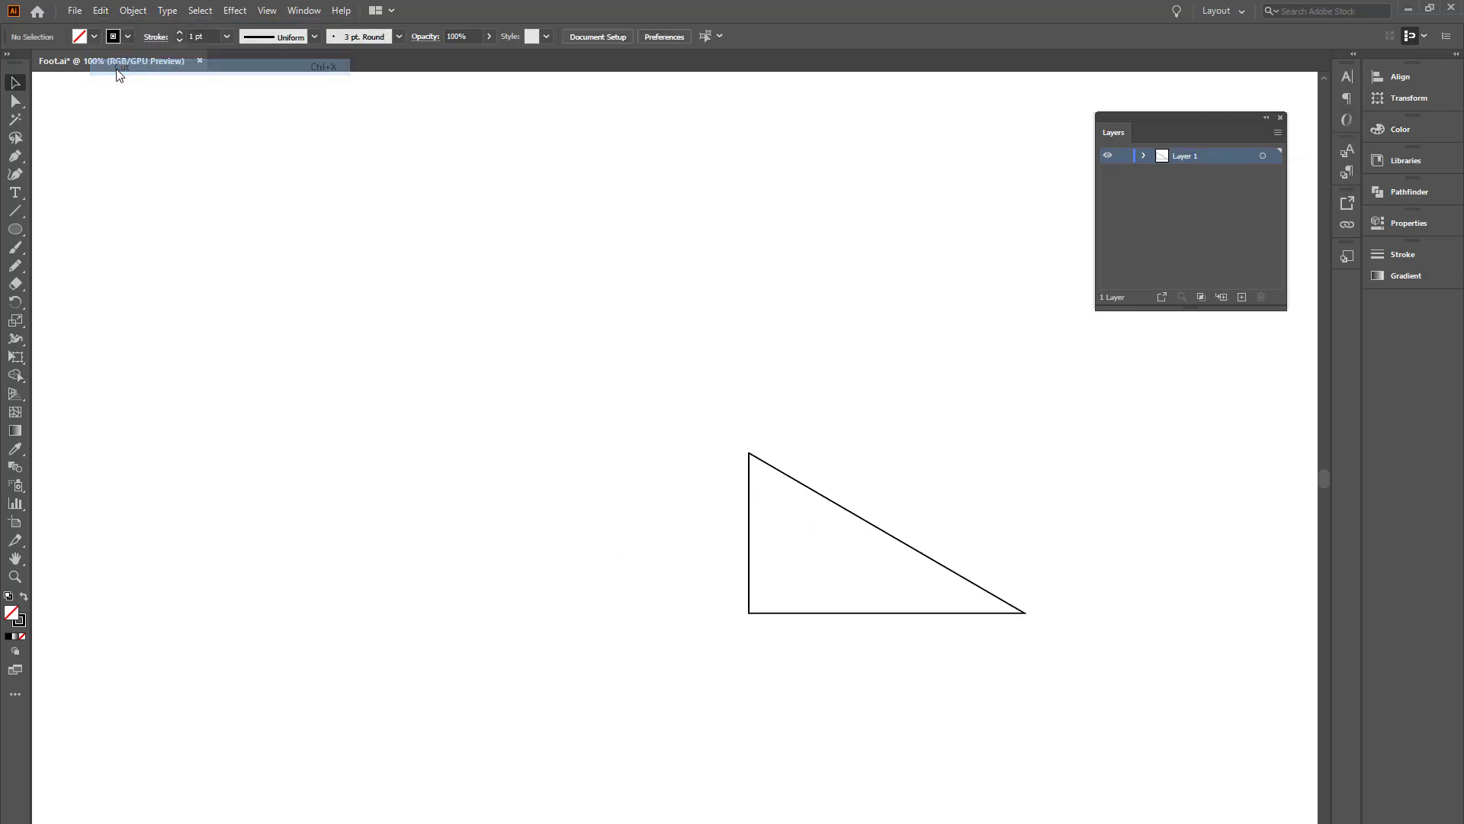
{"action": "left_click", "coordinate": [1242, 297]}
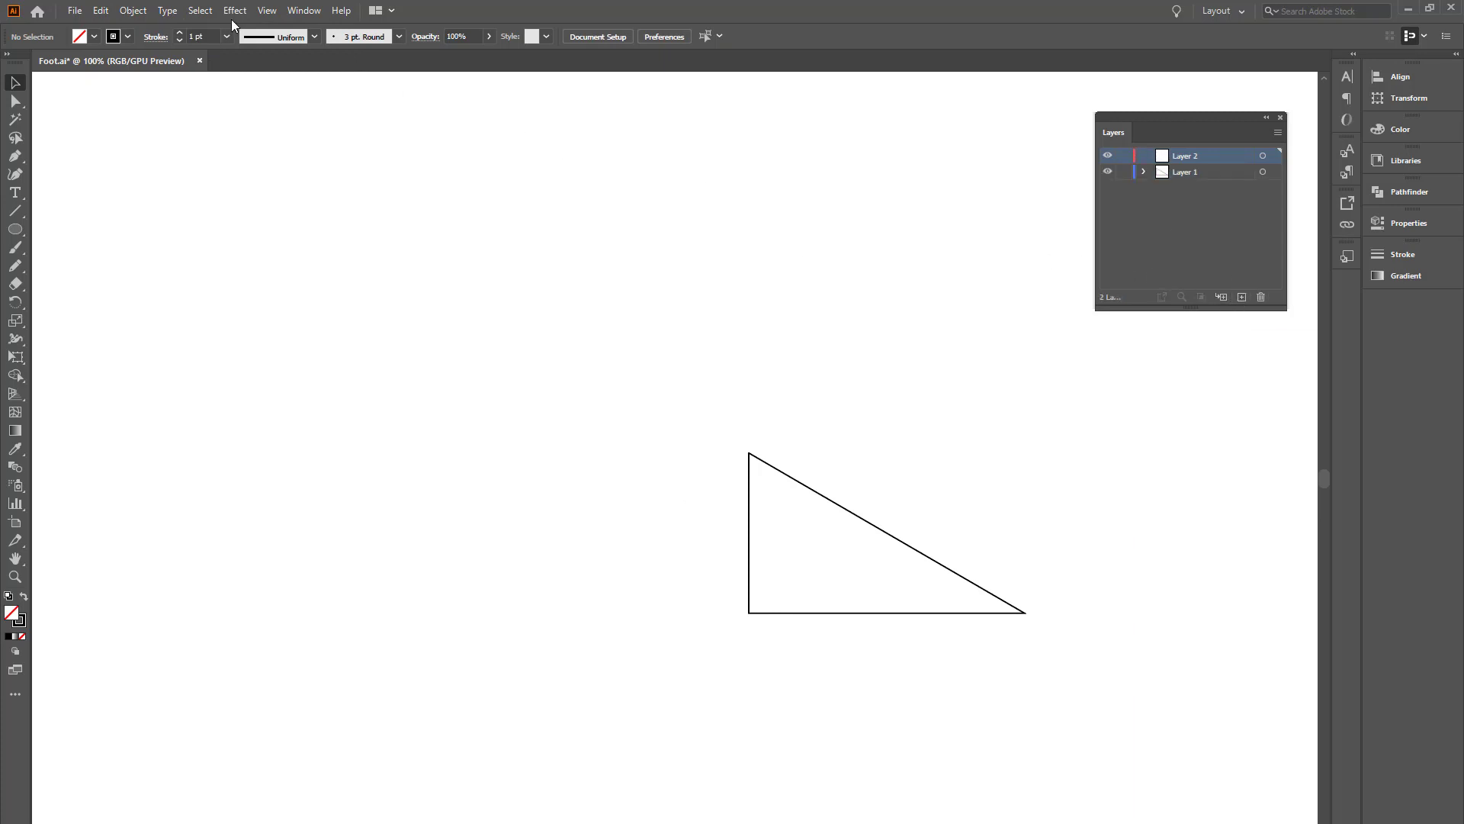
{"action": "left_click", "coordinate": [100, 11]}
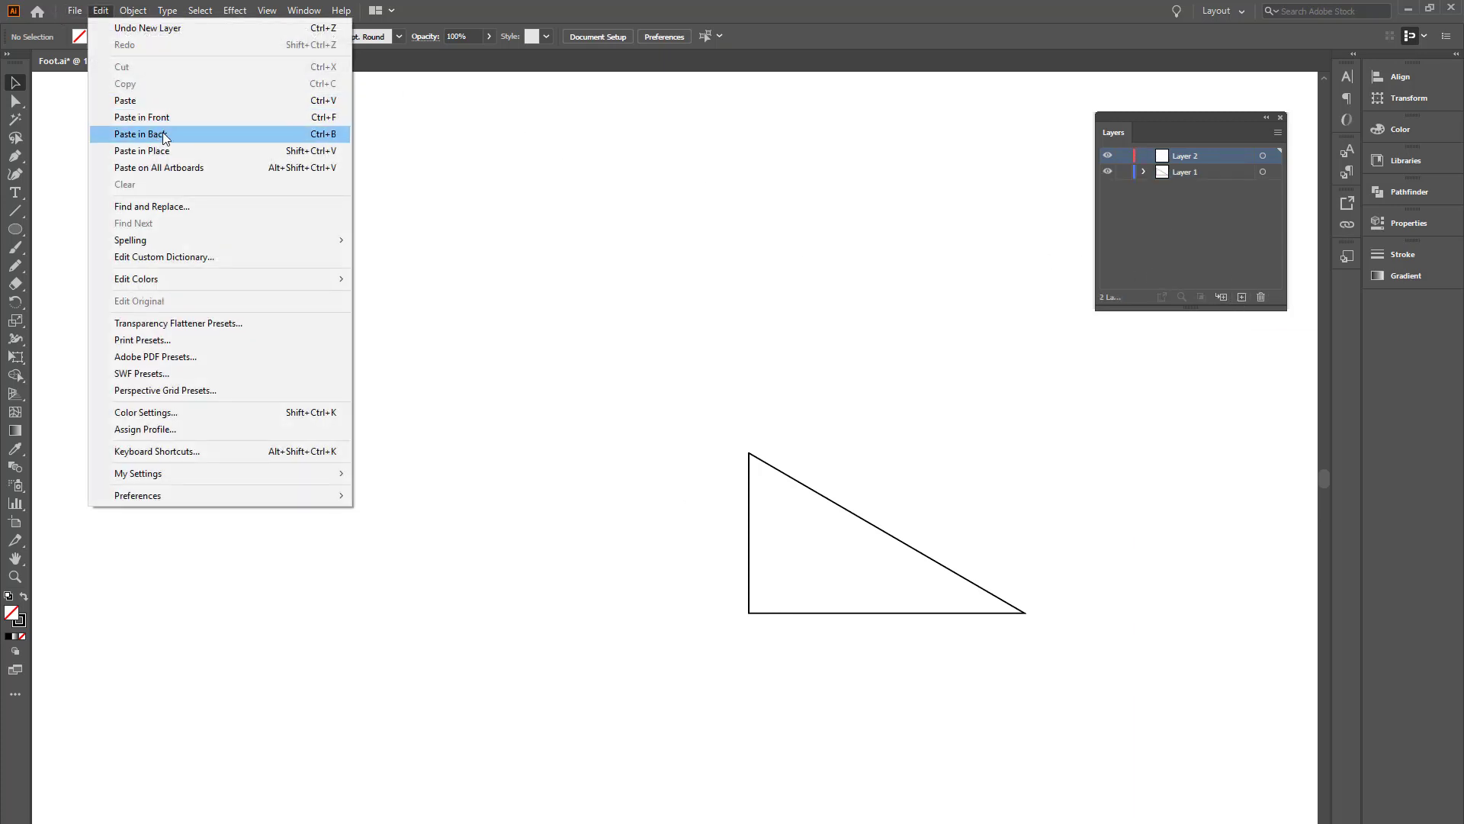
{"action": "left_click", "coordinate": [154, 149]}
{"action": "left_click", "coordinate": [898, 436]}
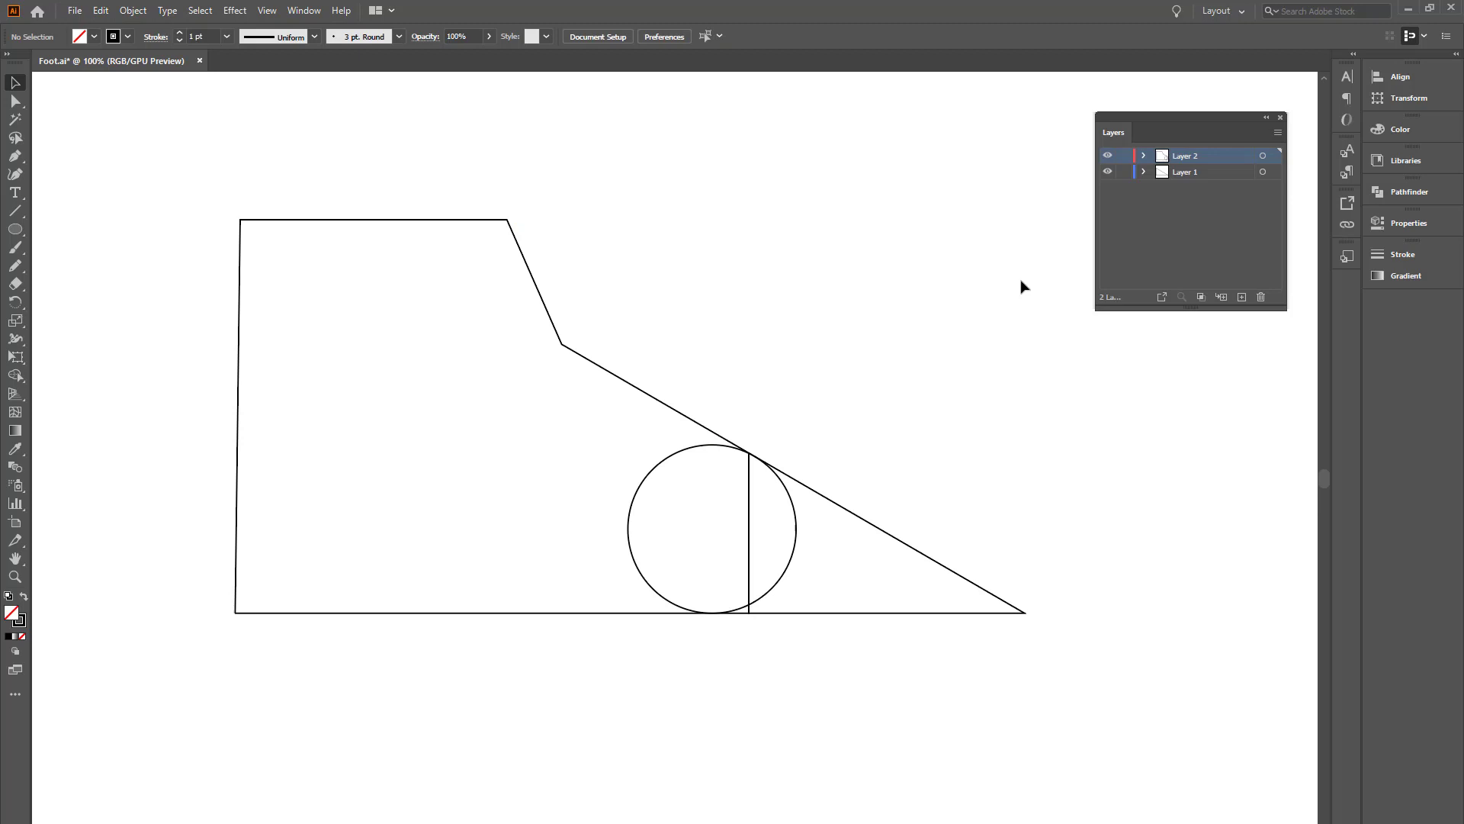
Step: Check the contents of Layer 1 and Layer 2 by toggling the visibility of each
{"action": "left_click", "coordinate": [1108, 173]}
{"action": "left_click", "coordinate": [1108, 172]}
{"action": "left_click", "coordinate": [1109, 157]}
{"action": "left_click", "coordinate": [1109, 157]}
Step: Copy the circle from Layer 2, hide that layer, and paste the circle in place on Layer 1 with the toe triangle
{"action": "left_click_drag", "start_coordinate": [575, 454], "coordinate": [657, 506]}
{"action": "left_click", "coordinate": [100, 11]}
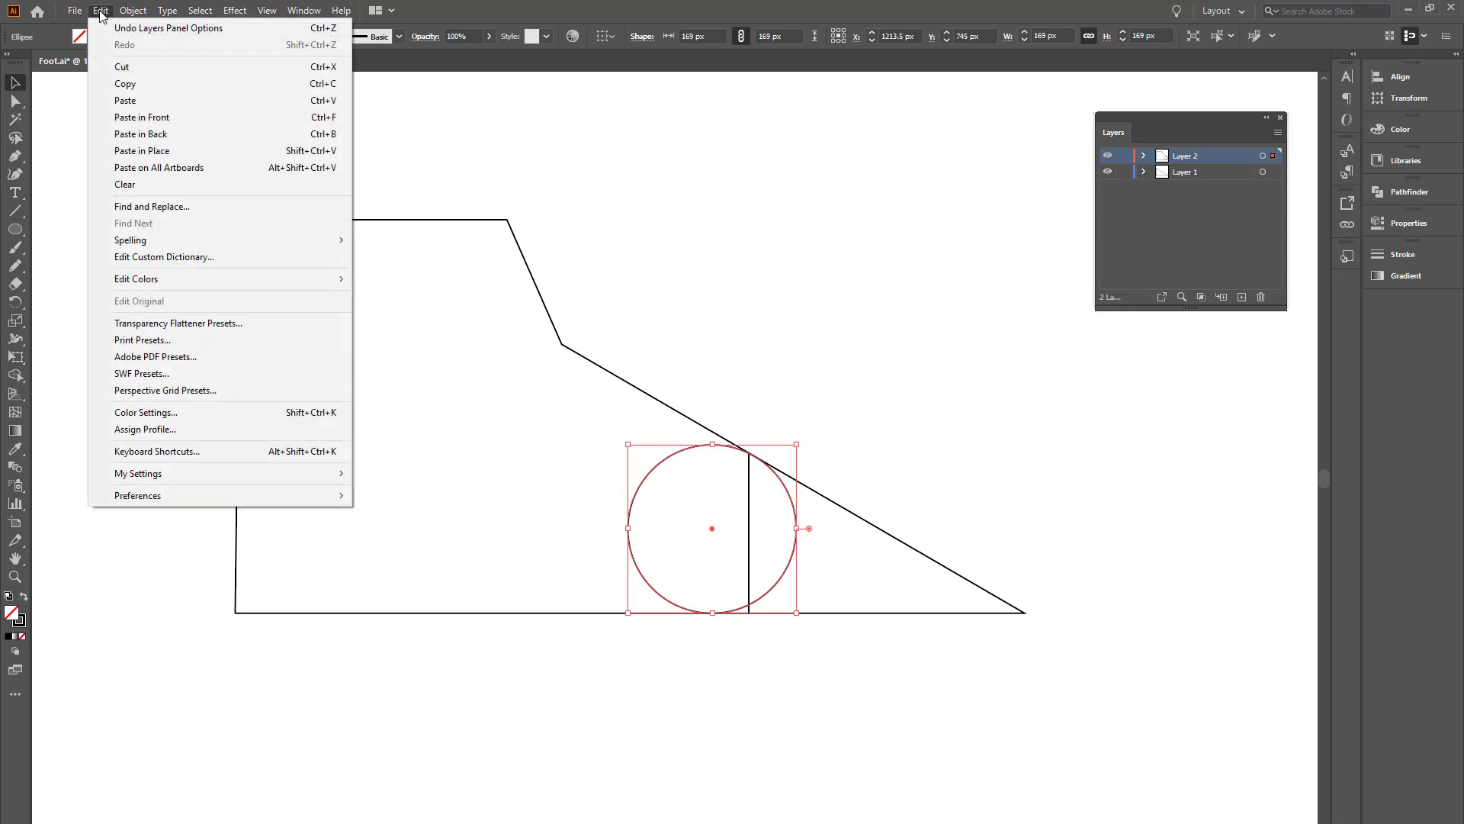
{"action": "left_click", "coordinate": [180, 85]}
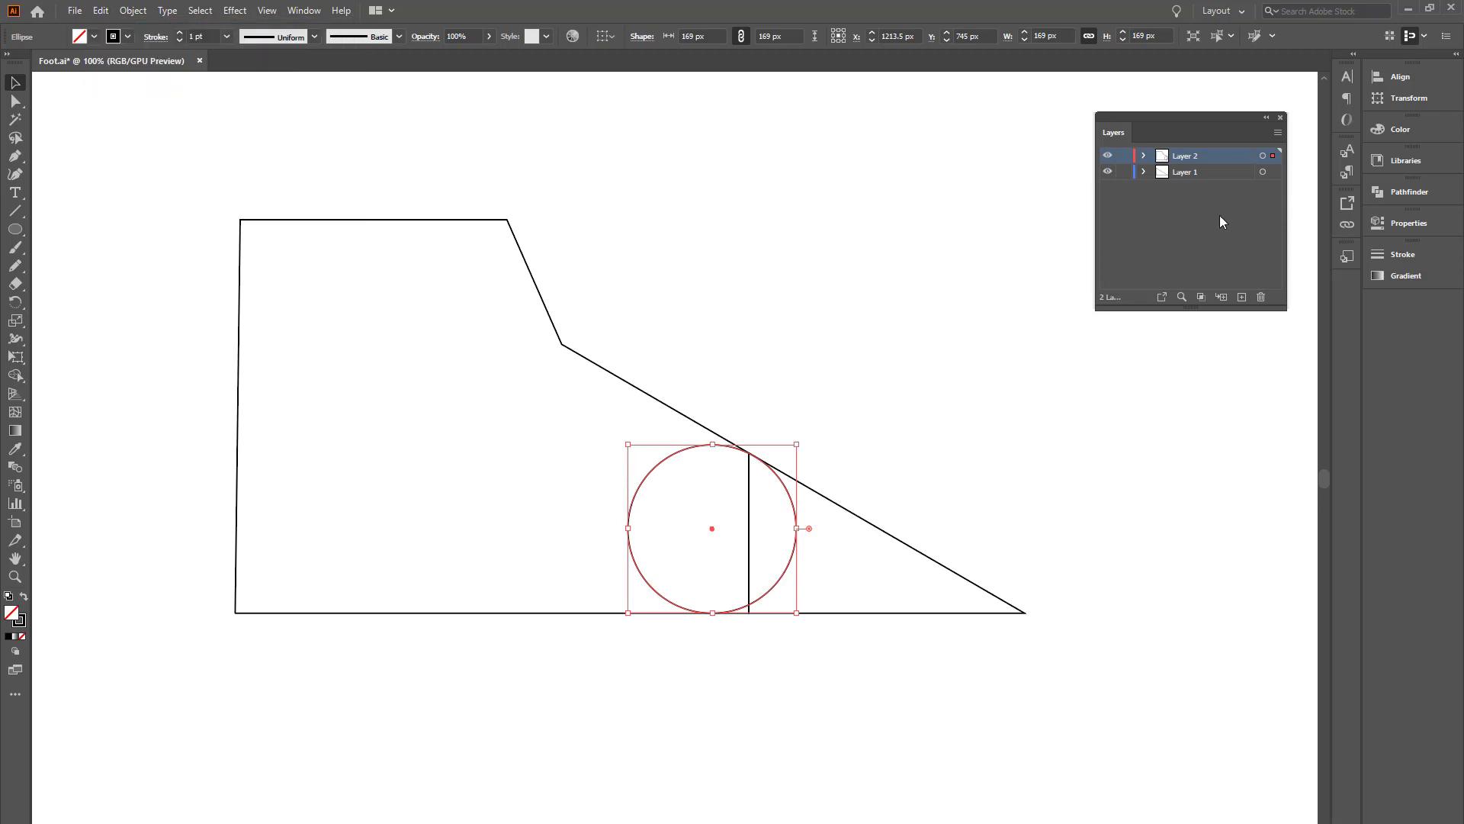
{"action": "left_click", "coordinate": [1108, 156]}
{"action": "left_click_drag", "start_coordinate": [919, 407], "coordinate": [808, 554]}
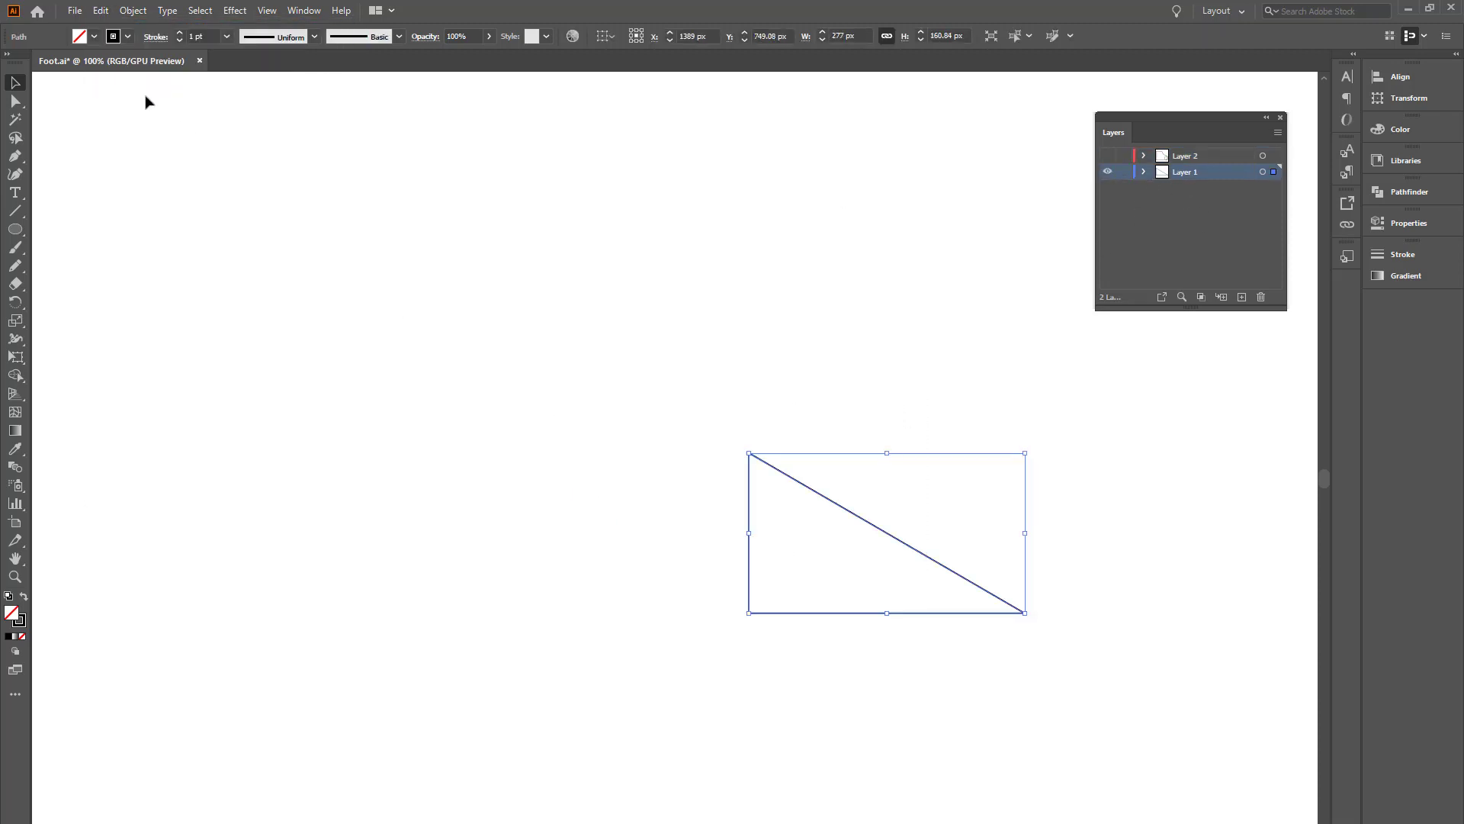
{"action": "left_click", "coordinate": [100, 11]}
{"action": "left_click", "coordinate": [154, 151]}
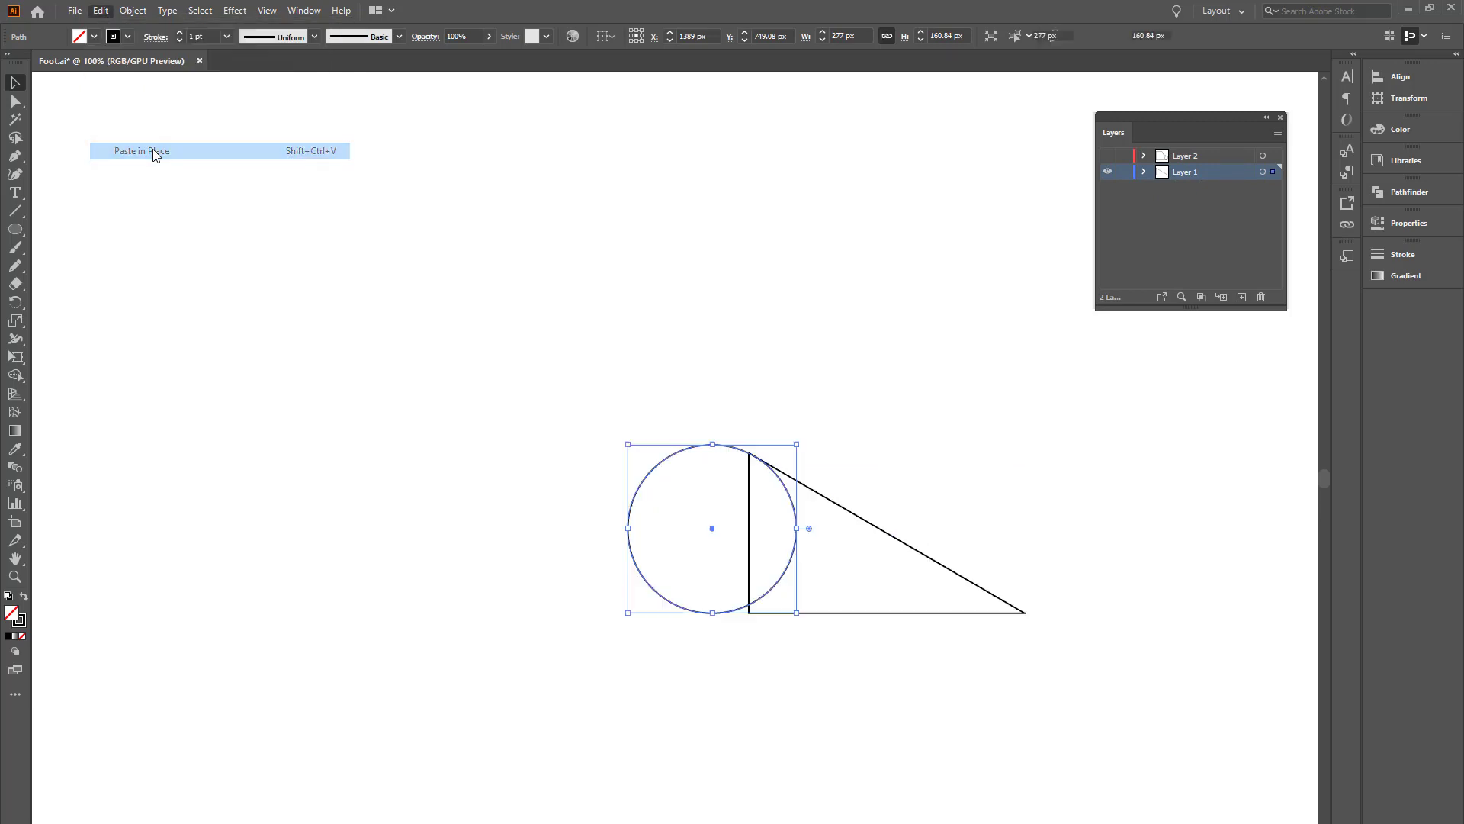
{"action": "left_click", "coordinate": [931, 422]}
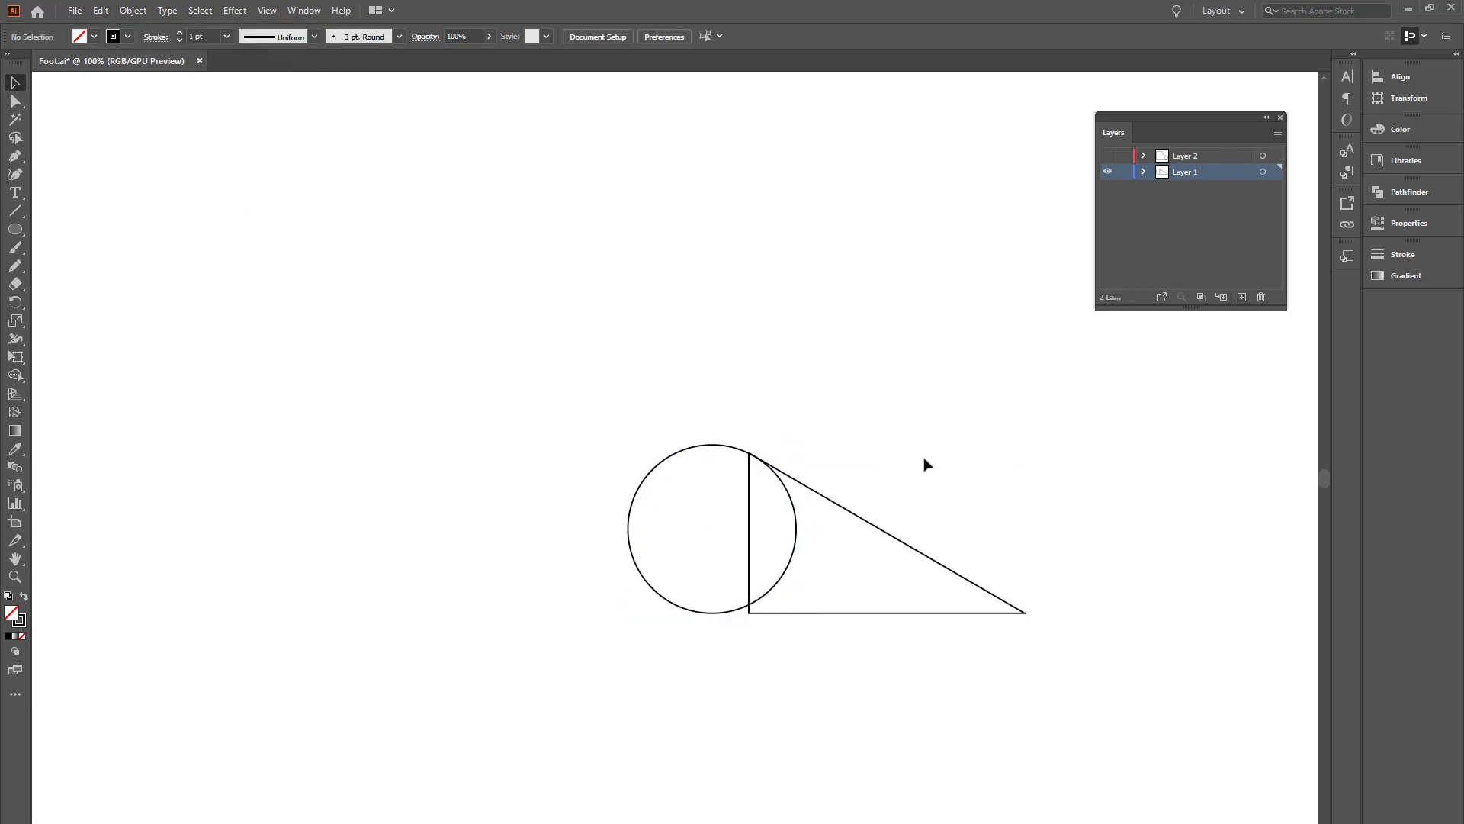
Step: Shift the toe triangle's lower corner anchor along the base line to X 1214.5 px, at the lowest point of the circle
{"action": "left_click_drag", "start_coordinate": [925, 463], "coordinate": [752, 563]}
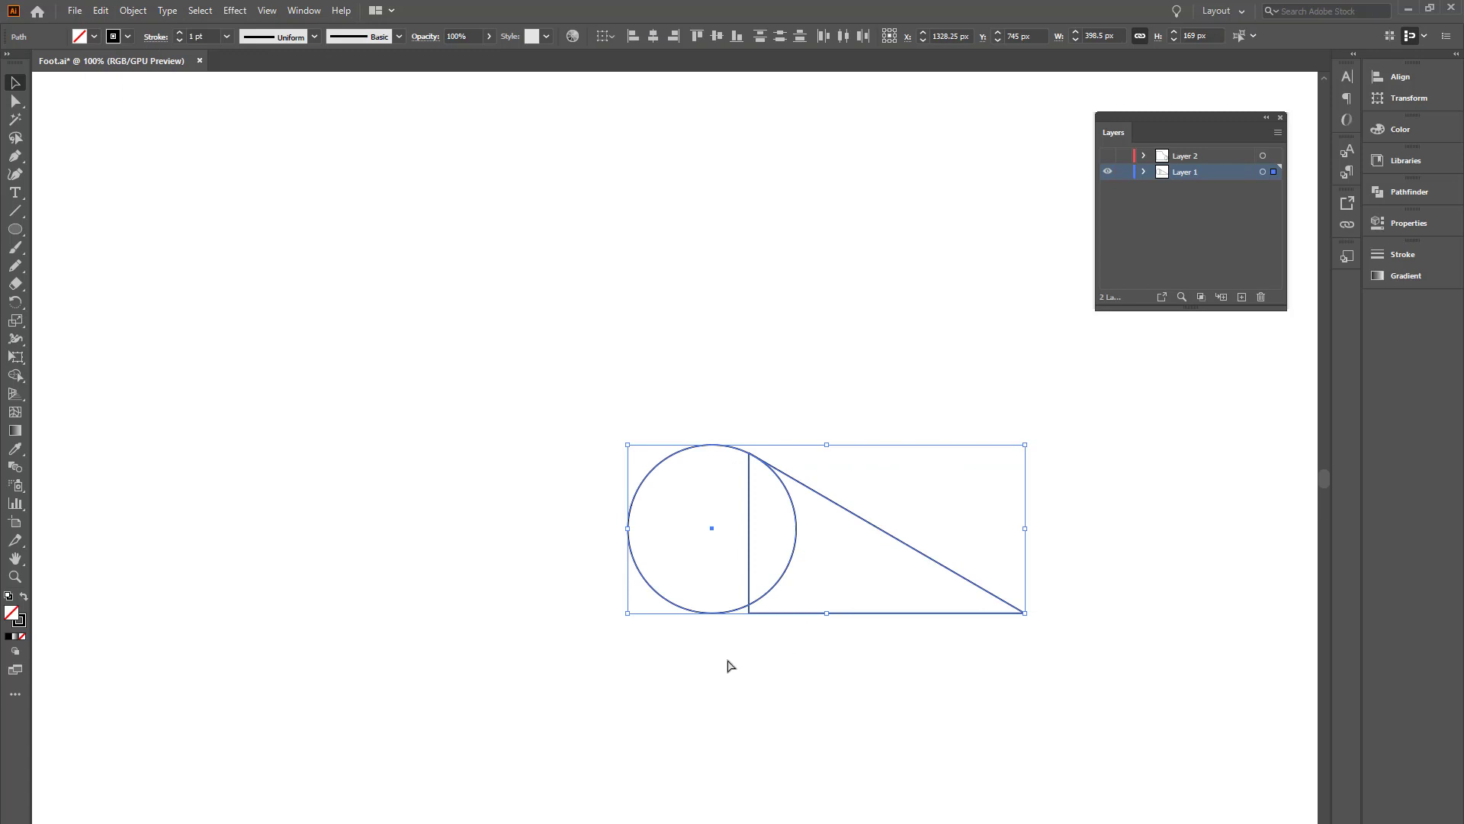
{"action": "key", "text": "ctrl+plus"}
{"action": "key", "text": "ctrl+plus"}
{"action": "key", "text": "ctrl+plus"}
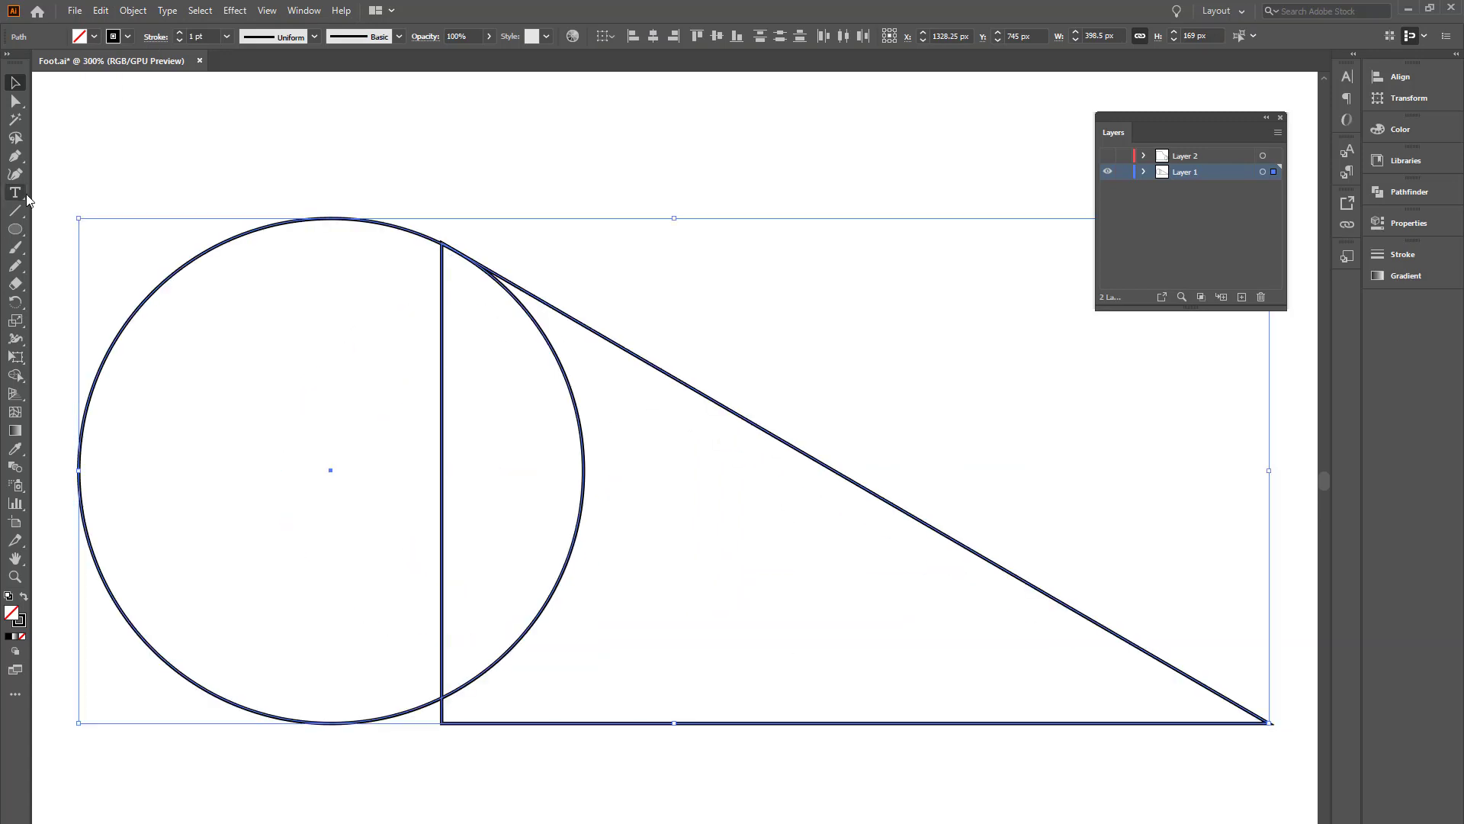
{"action": "left_click", "coordinate": [15, 101]}
{"action": "left_click_drag", "start_coordinate": [472, 755], "coordinate": [425, 749]}
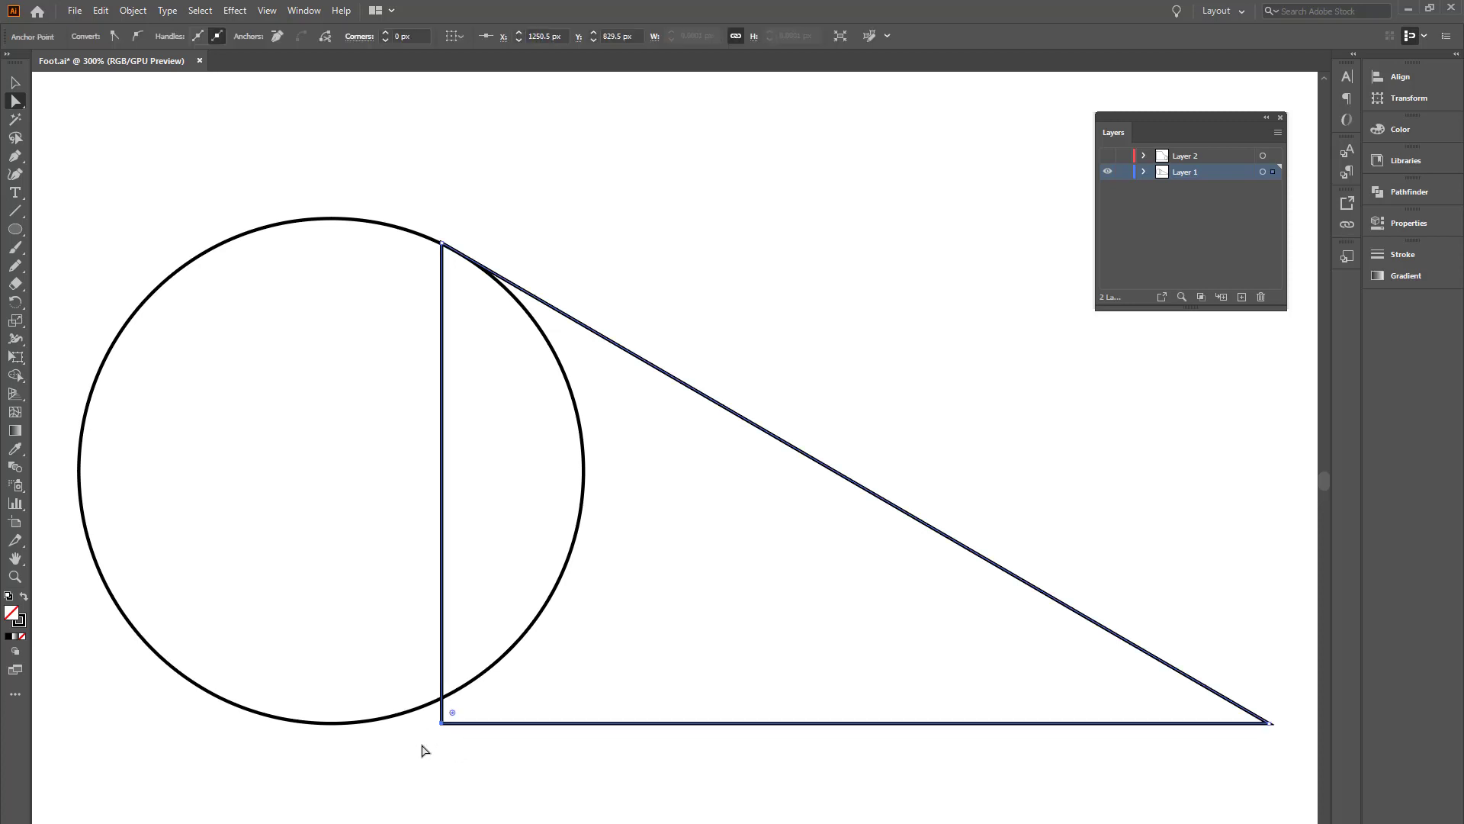
{"action": "key", "text": "shift+Left"}
{"action": "key", "text": "shift+Left"}
{"action": "key", "text": "shift+Left"}
{"action": "key", "text": "shift+Left"}
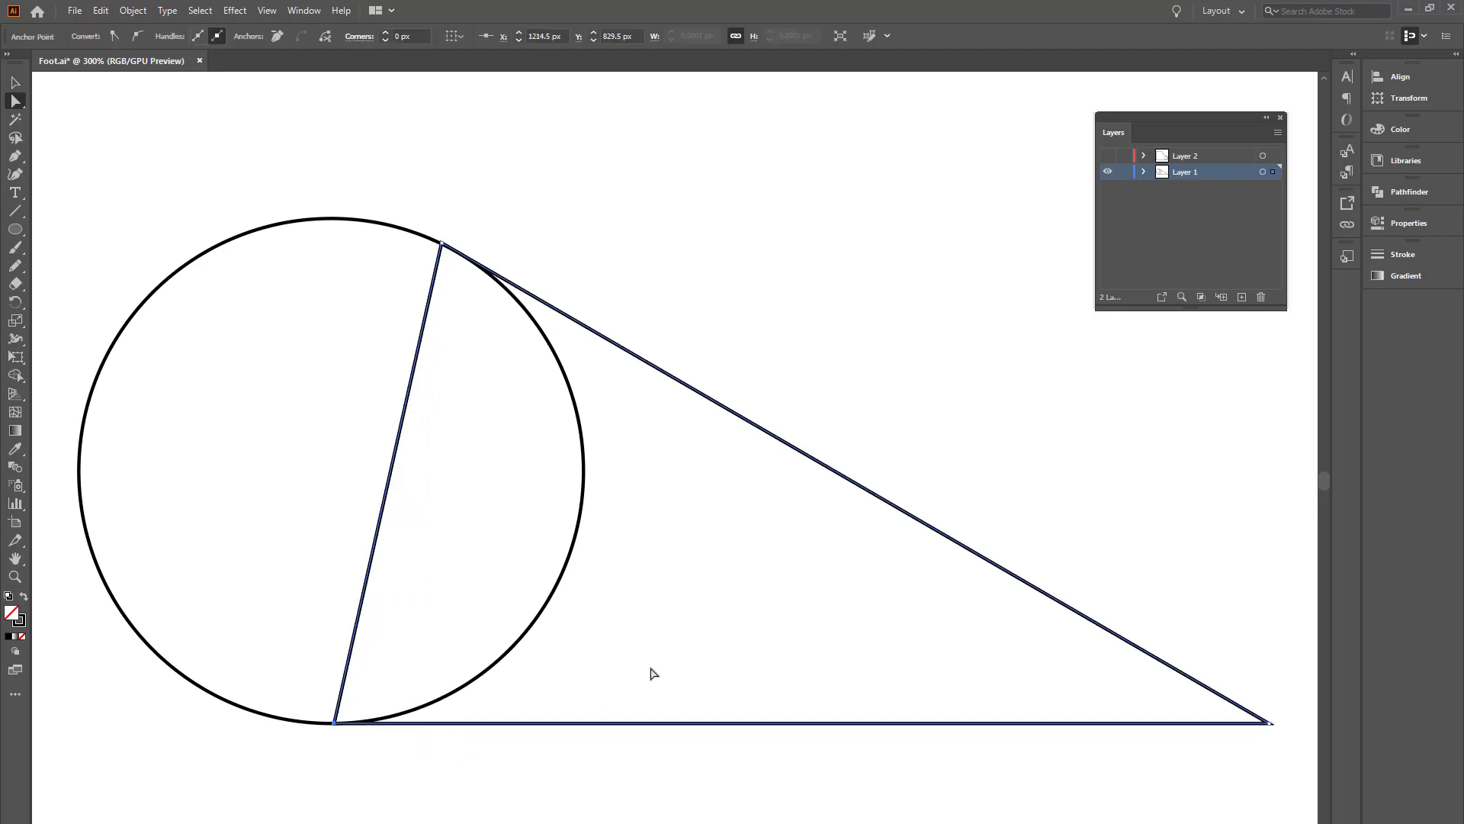
{"action": "left_click", "coordinate": [652, 672]}
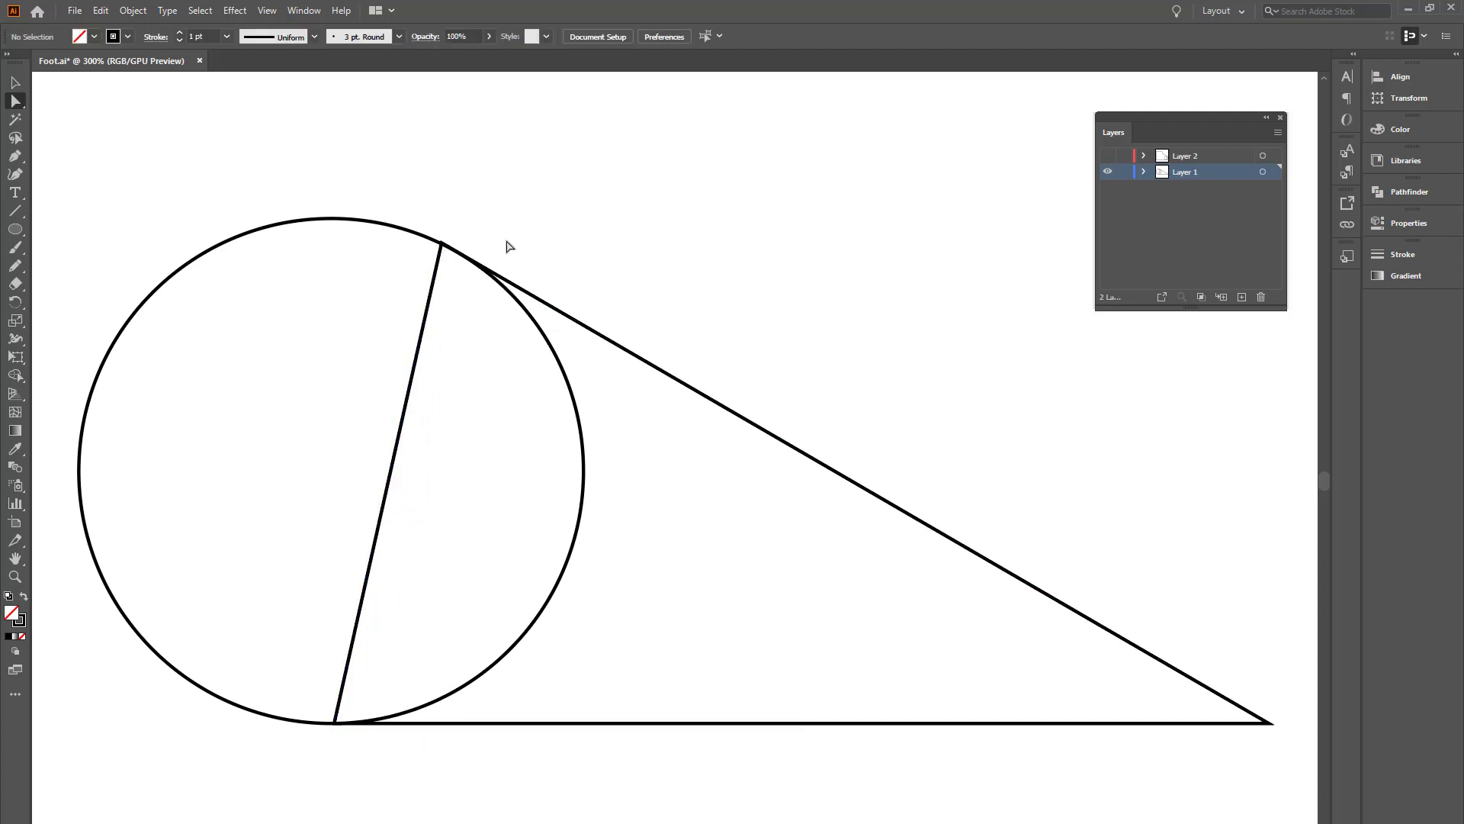
{"action": "left_click", "coordinate": [441, 250]}
{"action": "left_click", "coordinate": [593, 264]}
Step: Lock and hide Layer 1, then show Layer 2 and make it the active layer
{"action": "left_click", "coordinate": [1123, 172]}
{"action": "left_click", "coordinate": [1108, 172]}
{"action": "left_click", "coordinate": [1107, 155]}
{"action": "left_click", "coordinate": [1161, 160]}
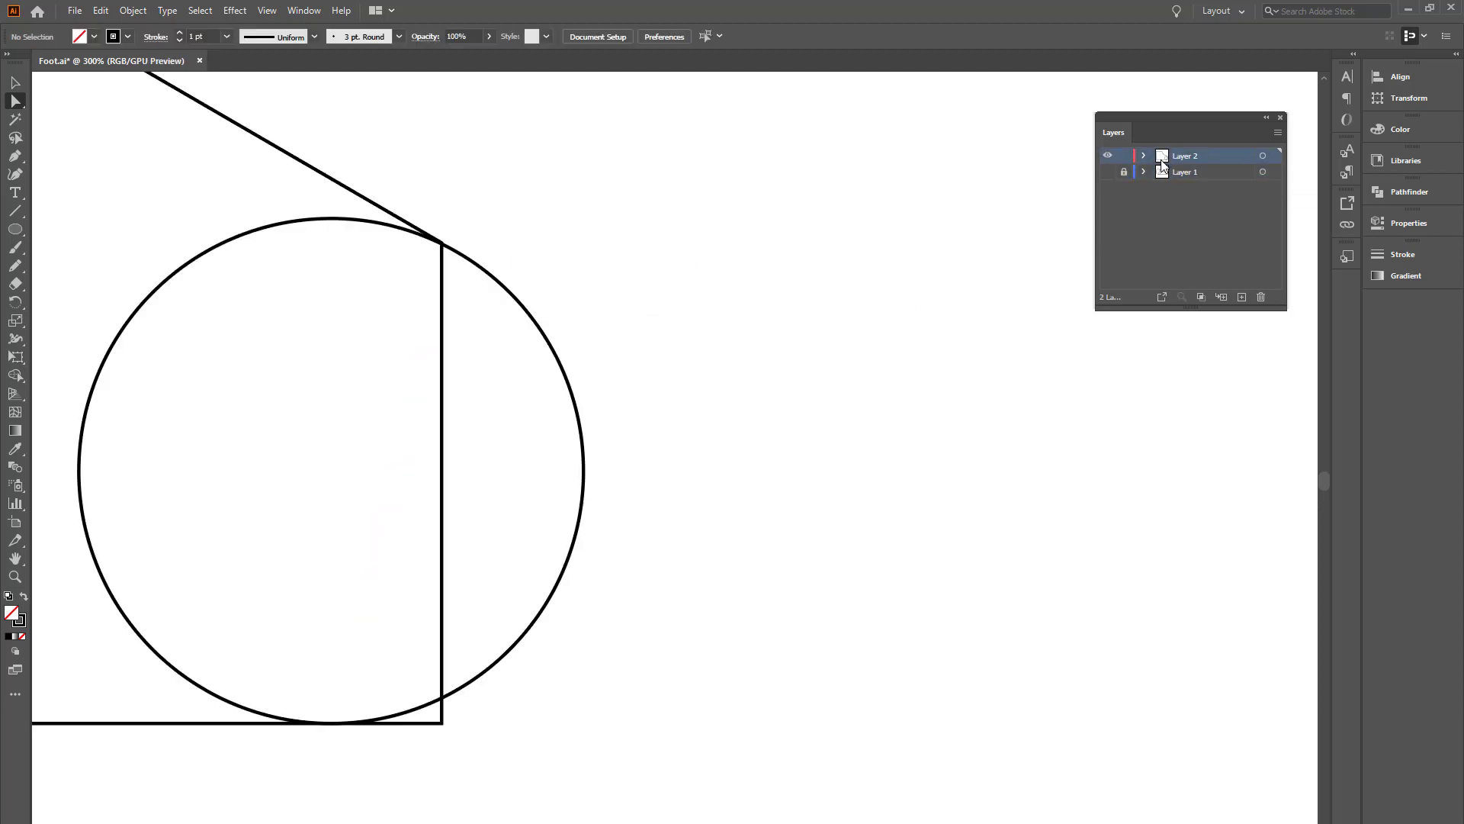
Step: Shift the main foot outline's lower front corner anchor along the base line to X 1214.5 px, at the circle's lowest point
{"action": "left_click_drag", "start_coordinate": [662, 450], "coordinate": [918, 501]}
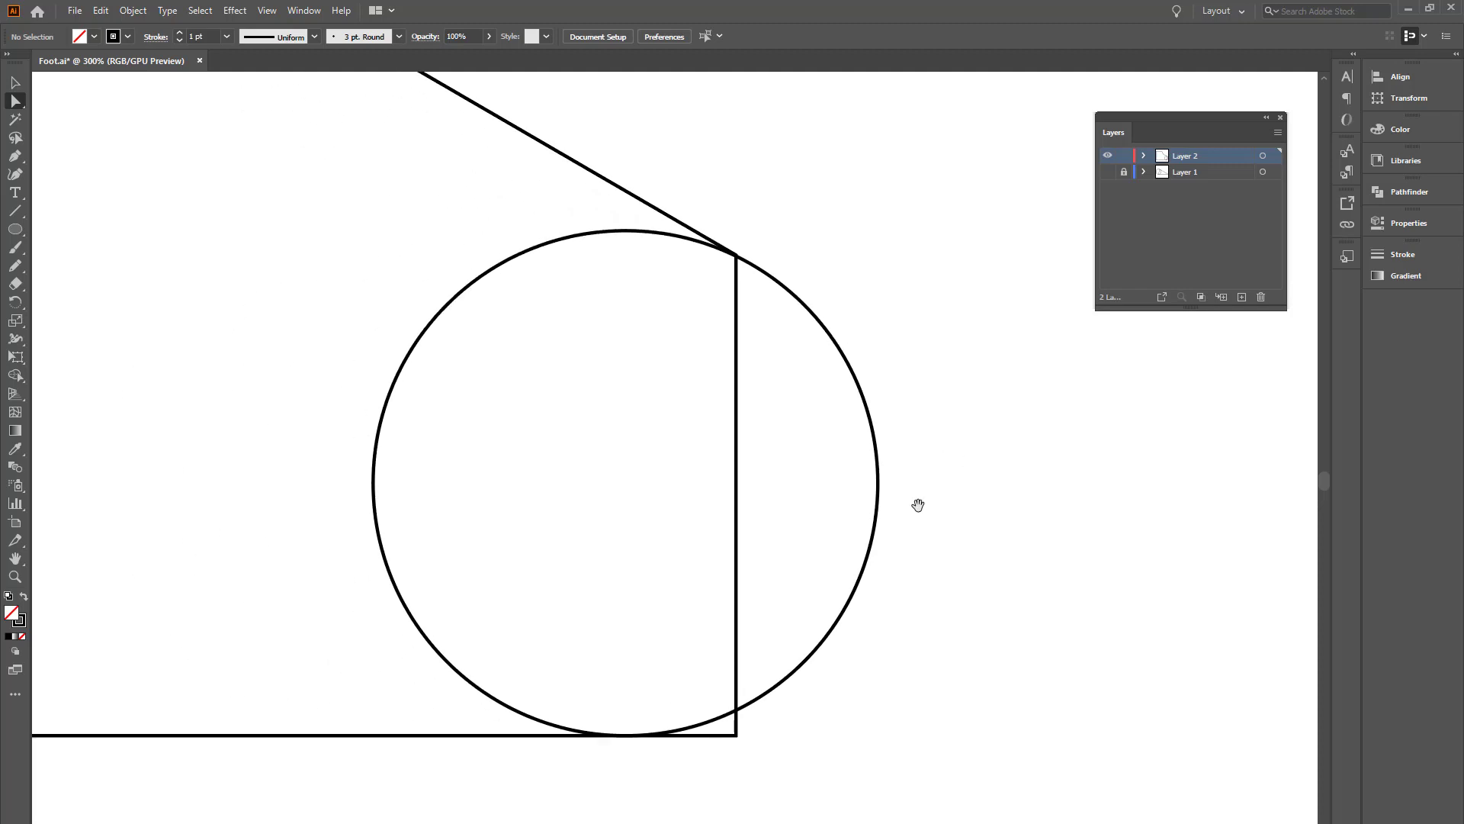
{"action": "left_click_drag", "start_coordinate": [771, 726], "coordinate": [725, 775]}
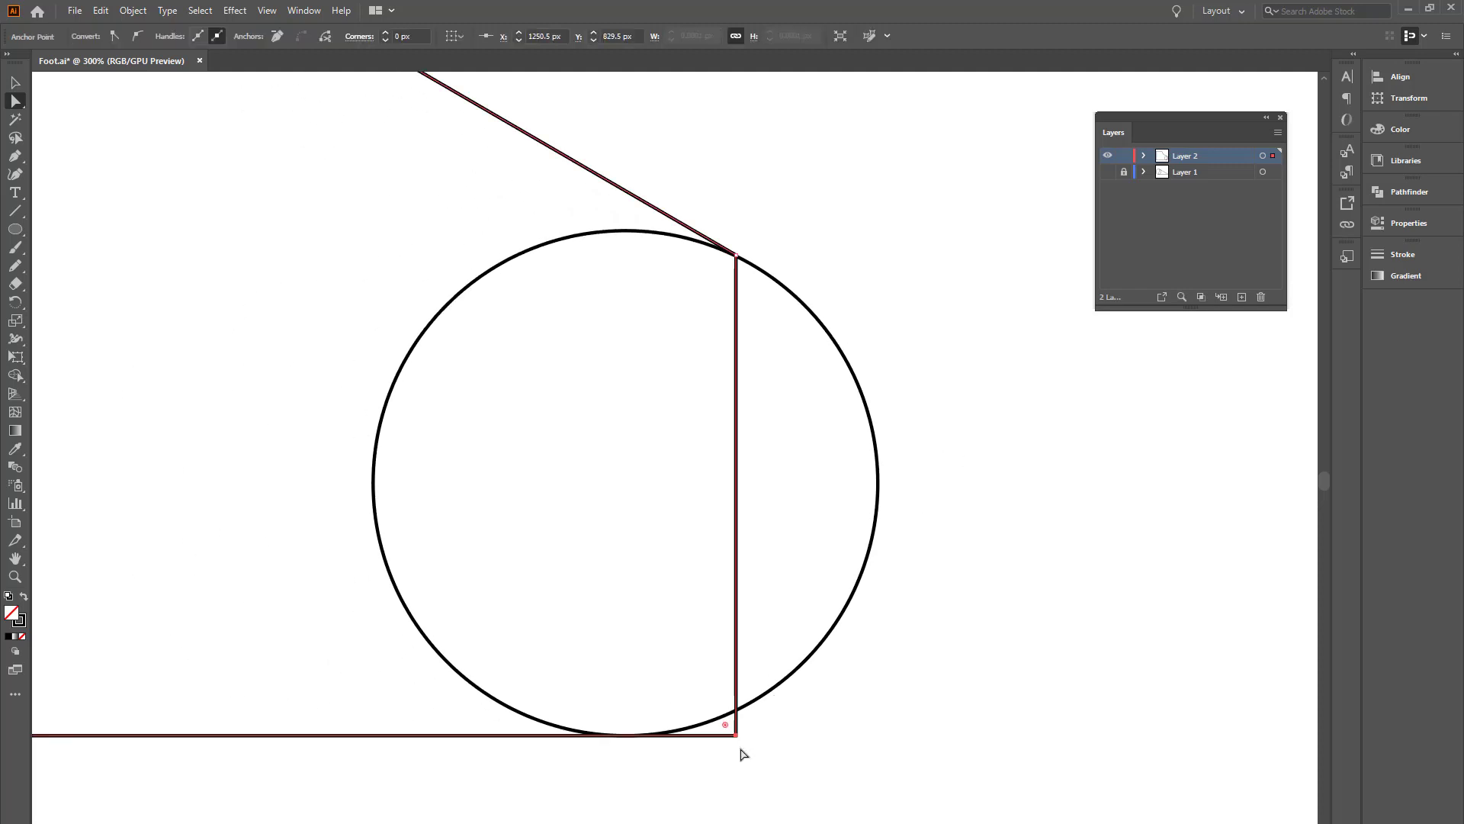
{"action": "key", "text": "Left"}
{"action": "key", "text": "Left"}
{"action": "key", "text": "Left"}
{"action": "key", "text": "Left"}
{"action": "key", "text": "Left"}
{"action": "key", "text": "Left"}
{"action": "key", "text": "Left"}
{"action": "key", "text": "Left"}
{"action": "key", "text": "Left"}
{"action": "key", "text": "Left"}
{"action": "key", "text": "Left"}
{"action": "key", "text": "Left"}
{"action": "key", "text": "Left"}
{"action": "key", "text": "Left"}
{"action": "key", "text": "Left"}
{"action": "key", "text": "Left"}
{"action": "key", "text": "Left"}
{"action": "key", "text": "Left"}
{"action": "key", "text": "Left"}
{"action": "key", "text": "Left"}
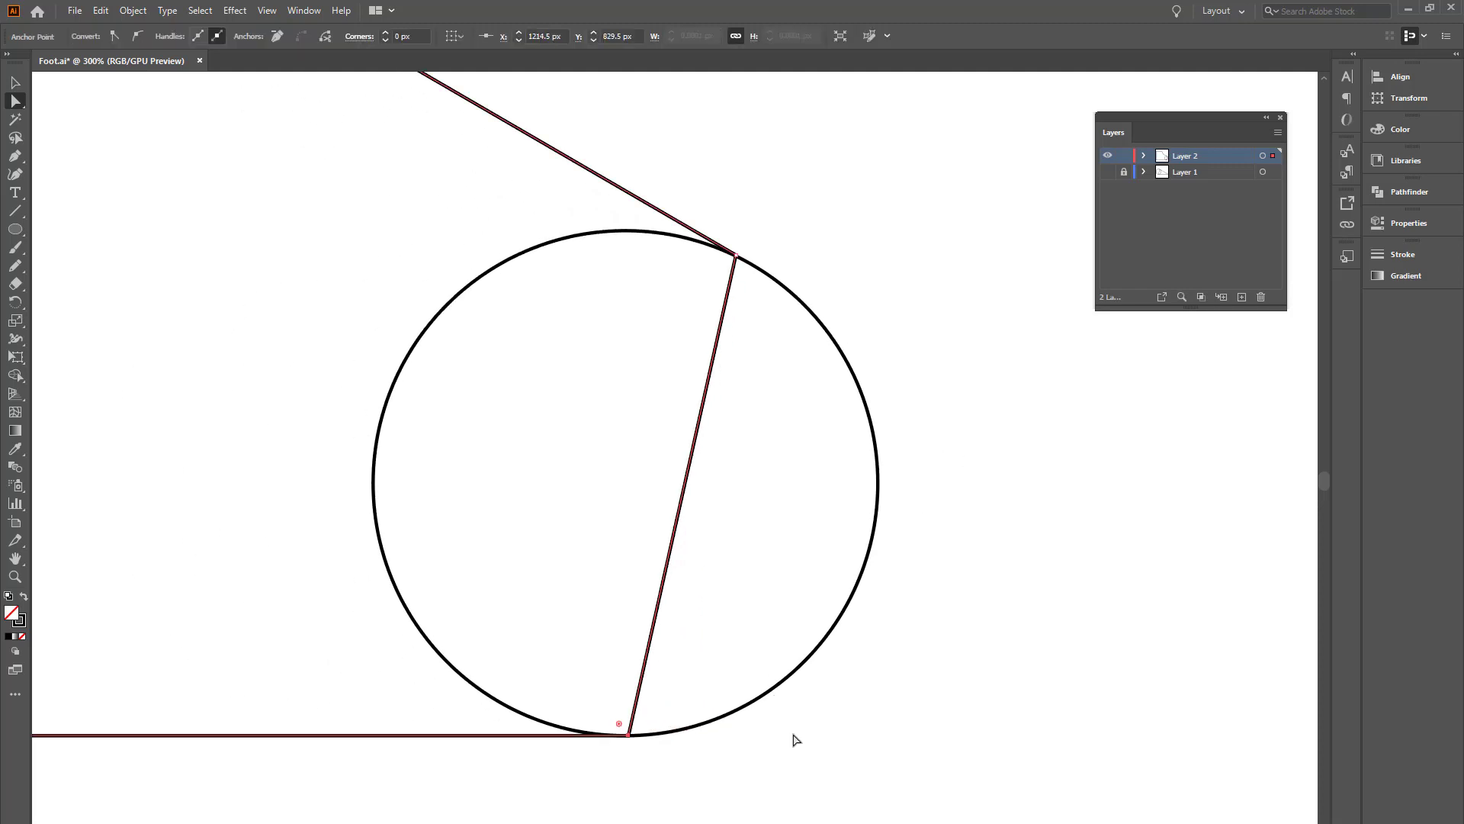
{"action": "left_click", "coordinate": [877, 734]}
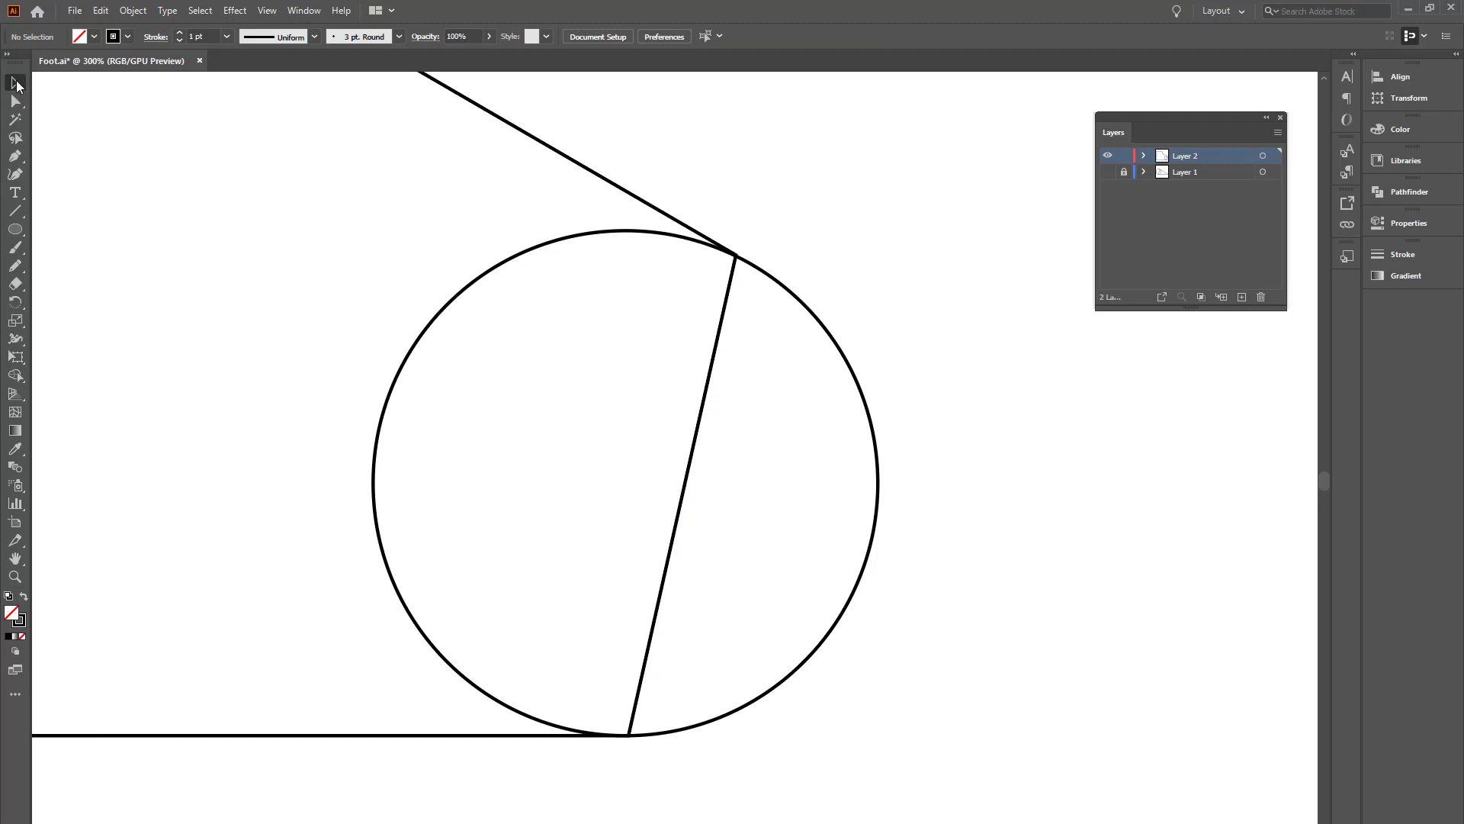
{"action": "key", "text": "ctrl+minus"}
{"action": "key", "text": "ctrl+minus"}
{"action": "key", "text": "ctrl+minus"}
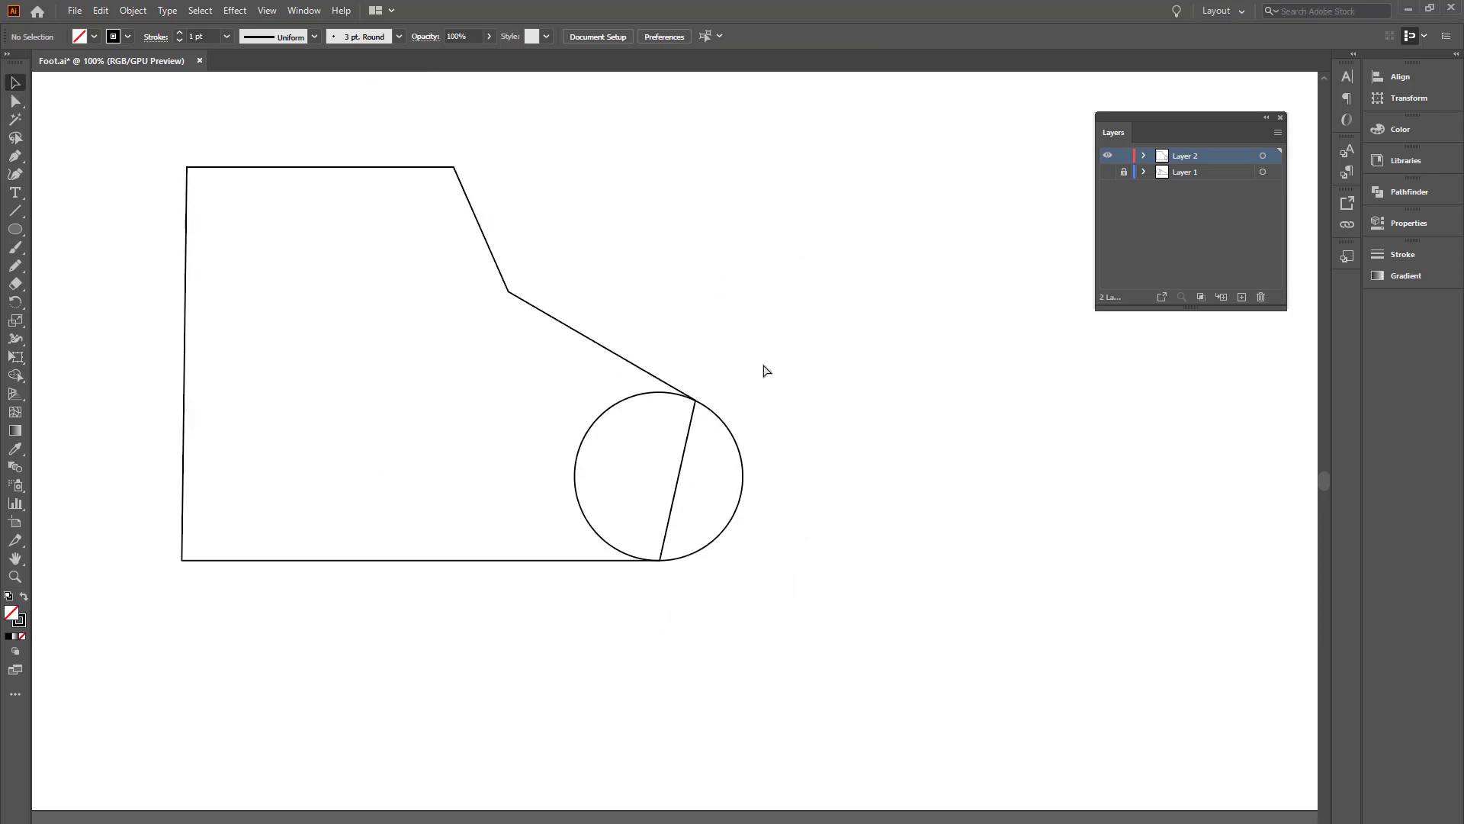
{"action": "left_click_drag", "start_coordinate": [798, 341], "coordinate": [616, 488]}
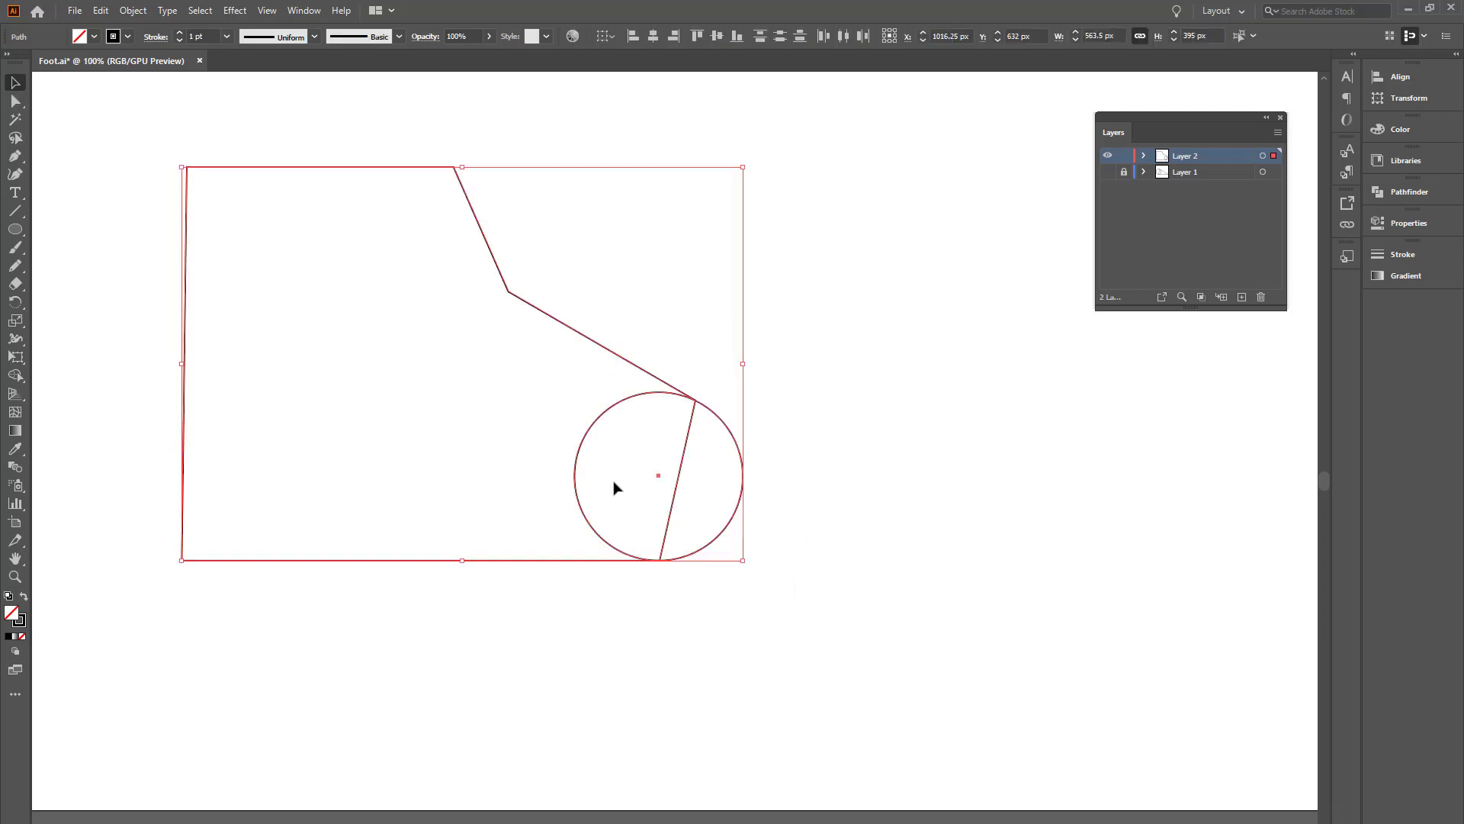
{"action": "left_click", "coordinate": [778, 453]}
{"action": "left_click_drag", "start_coordinate": [743, 454], "coordinate": [728, 469]}
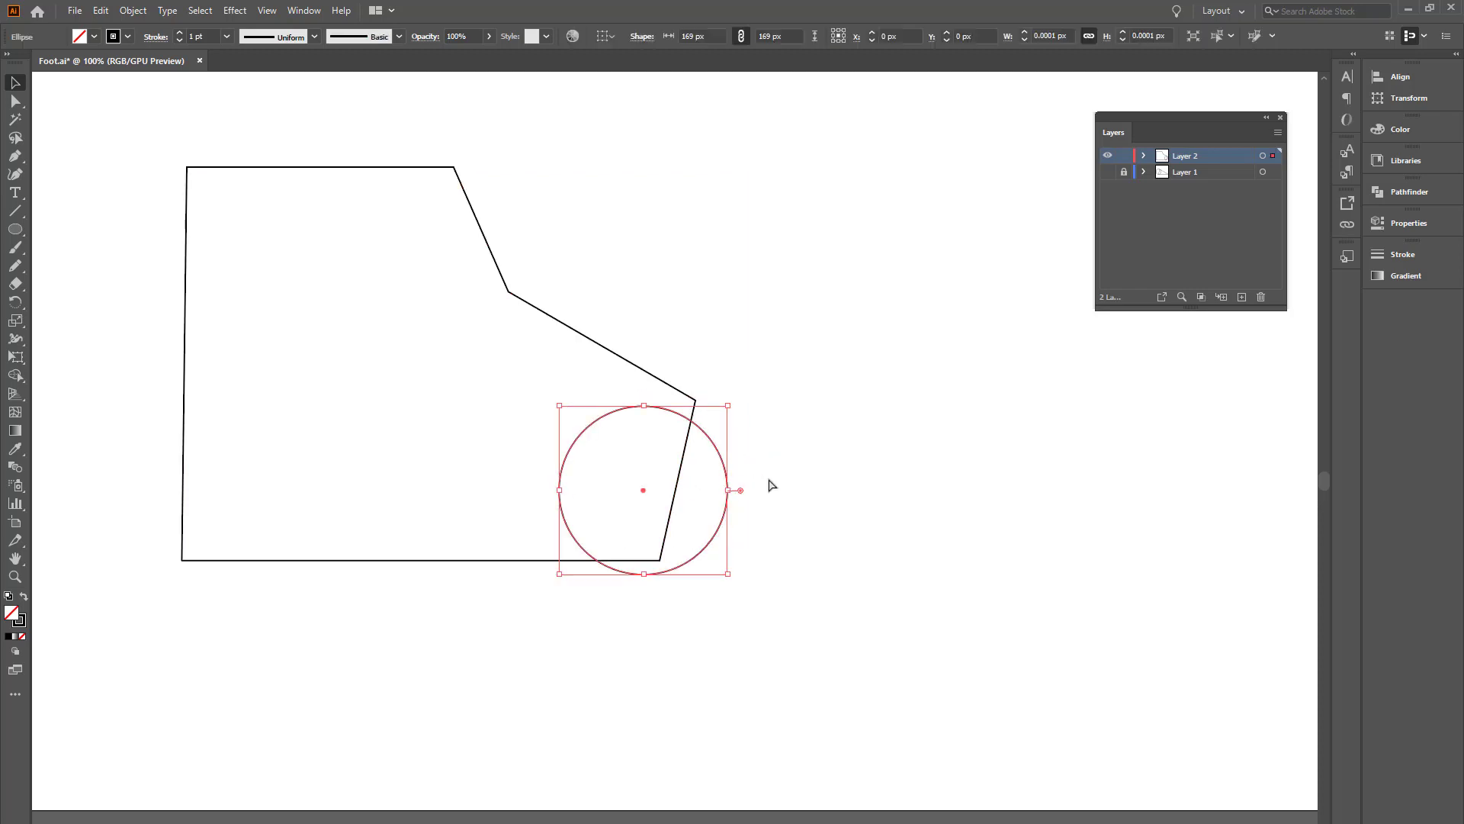
{"action": "key", "text": "ctrl+z"}
Step: Copy the joint circle from Layer 2 and paste it in place on a new layer, keeping Layer 2 locked and hidden
{"action": "left_click", "coordinate": [780, 436]}
{"action": "left_click", "coordinate": [744, 474]}
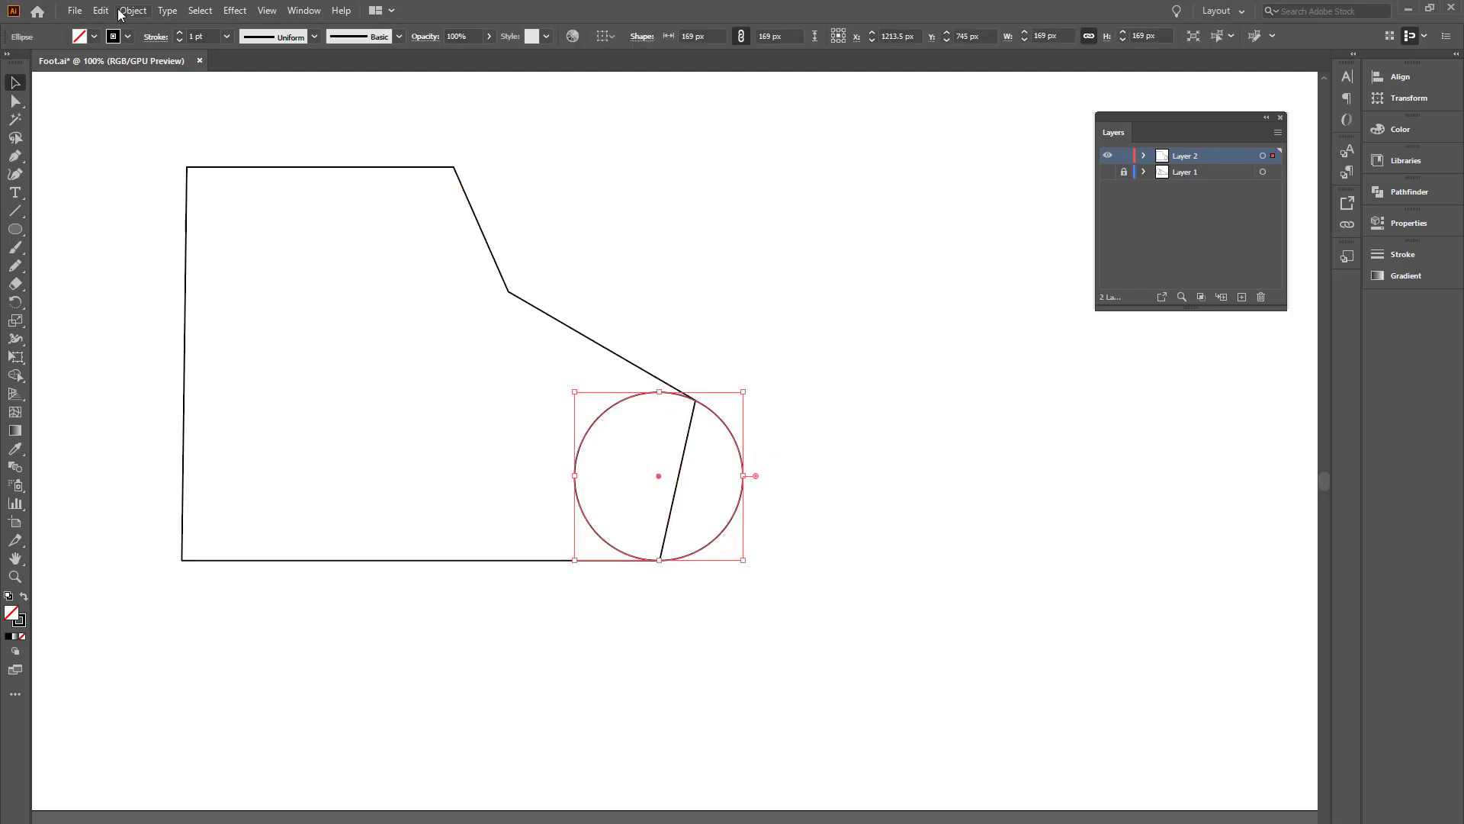
{"action": "left_click", "coordinate": [104, 11]}
{"action": "left_click", "coordinate": [125, 83]}
{"action": "left_click", "coordinate": [1243, 298]}
{"action": "left_click", "coordinate": [1108, 172]}
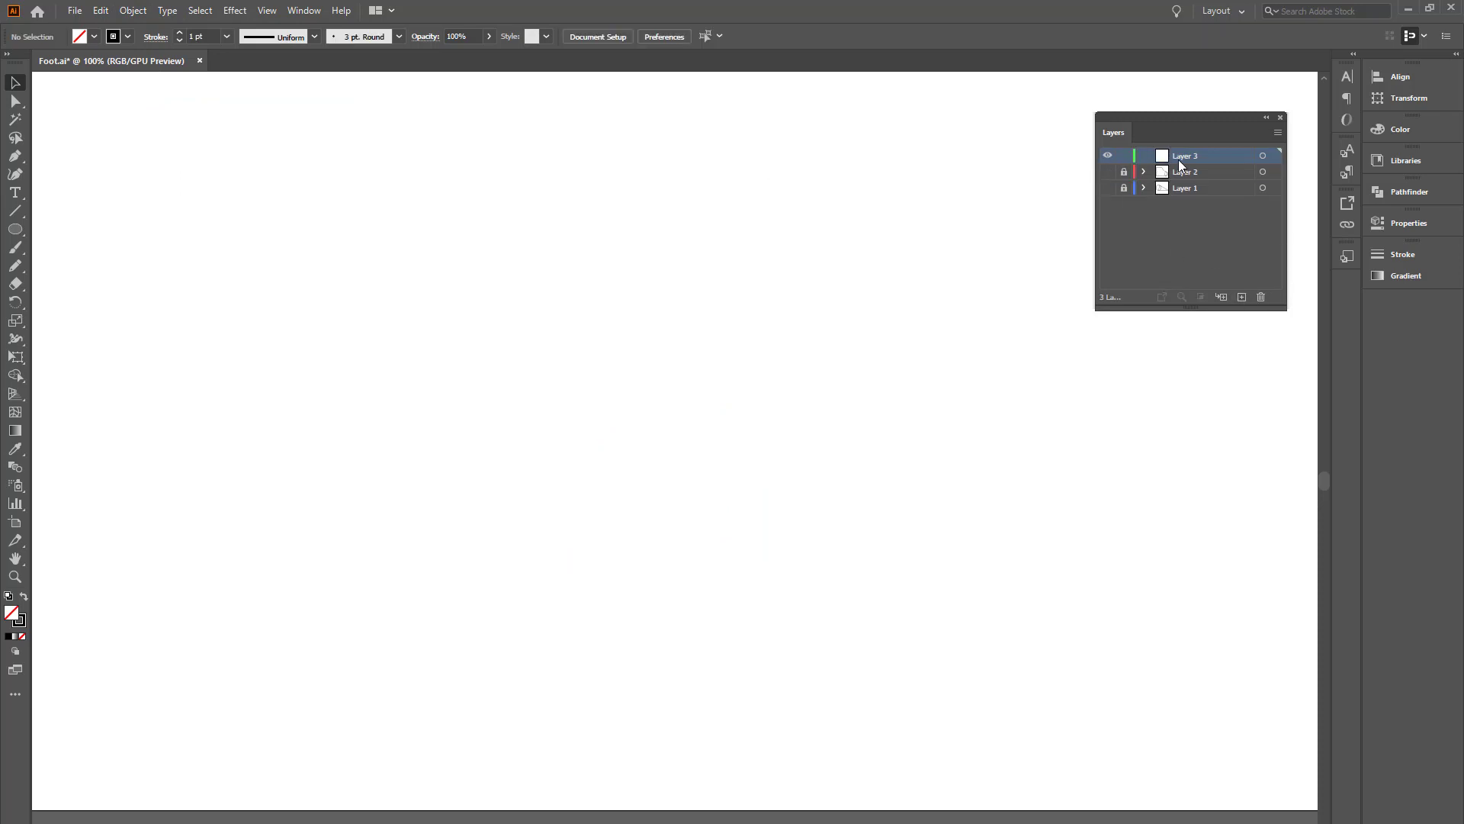
{"action": "left_click", "coordinate": [106, 11]}
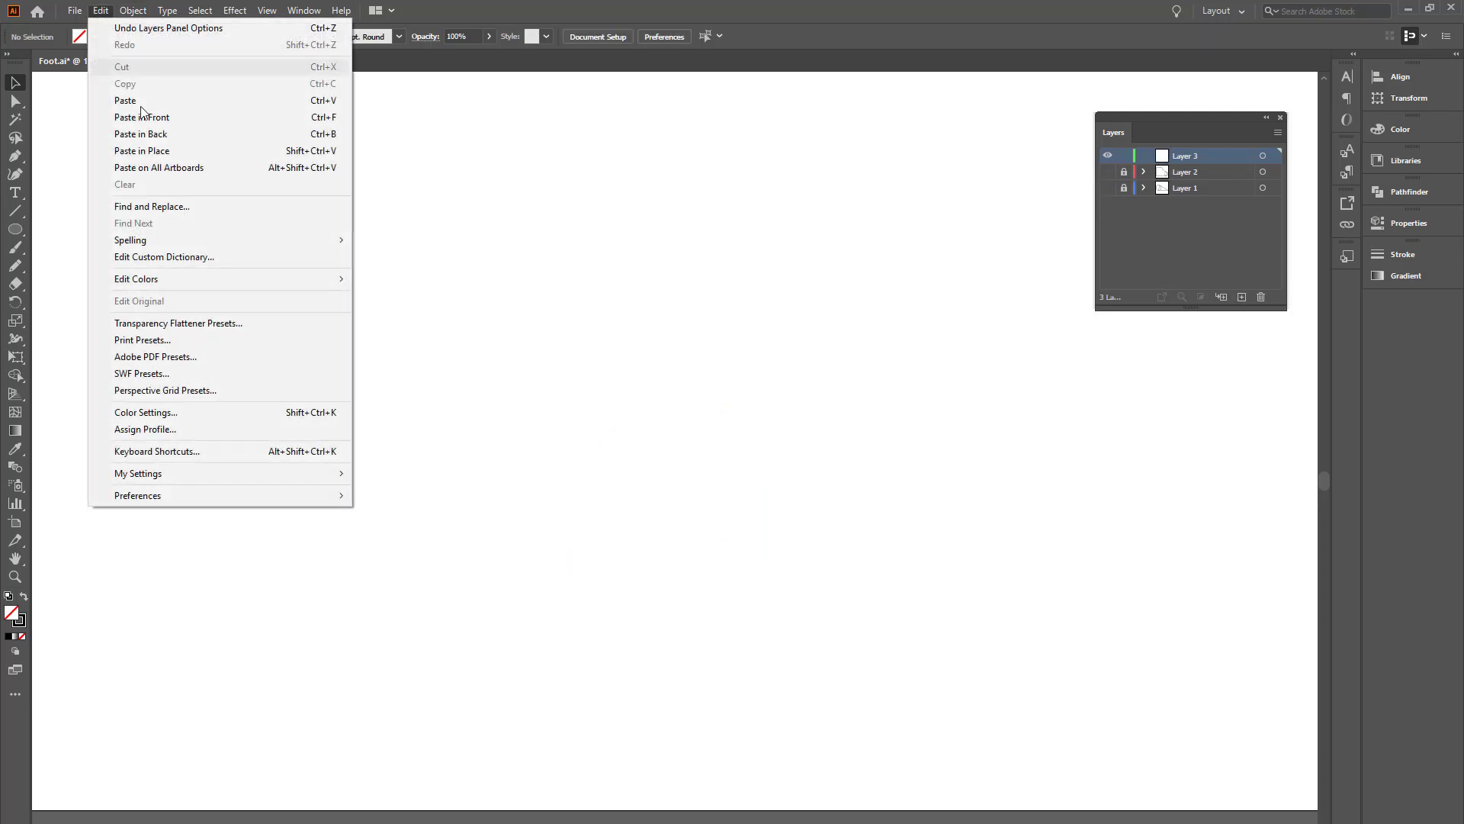
{"action": "left_click", "coordinate": [157, 151]}
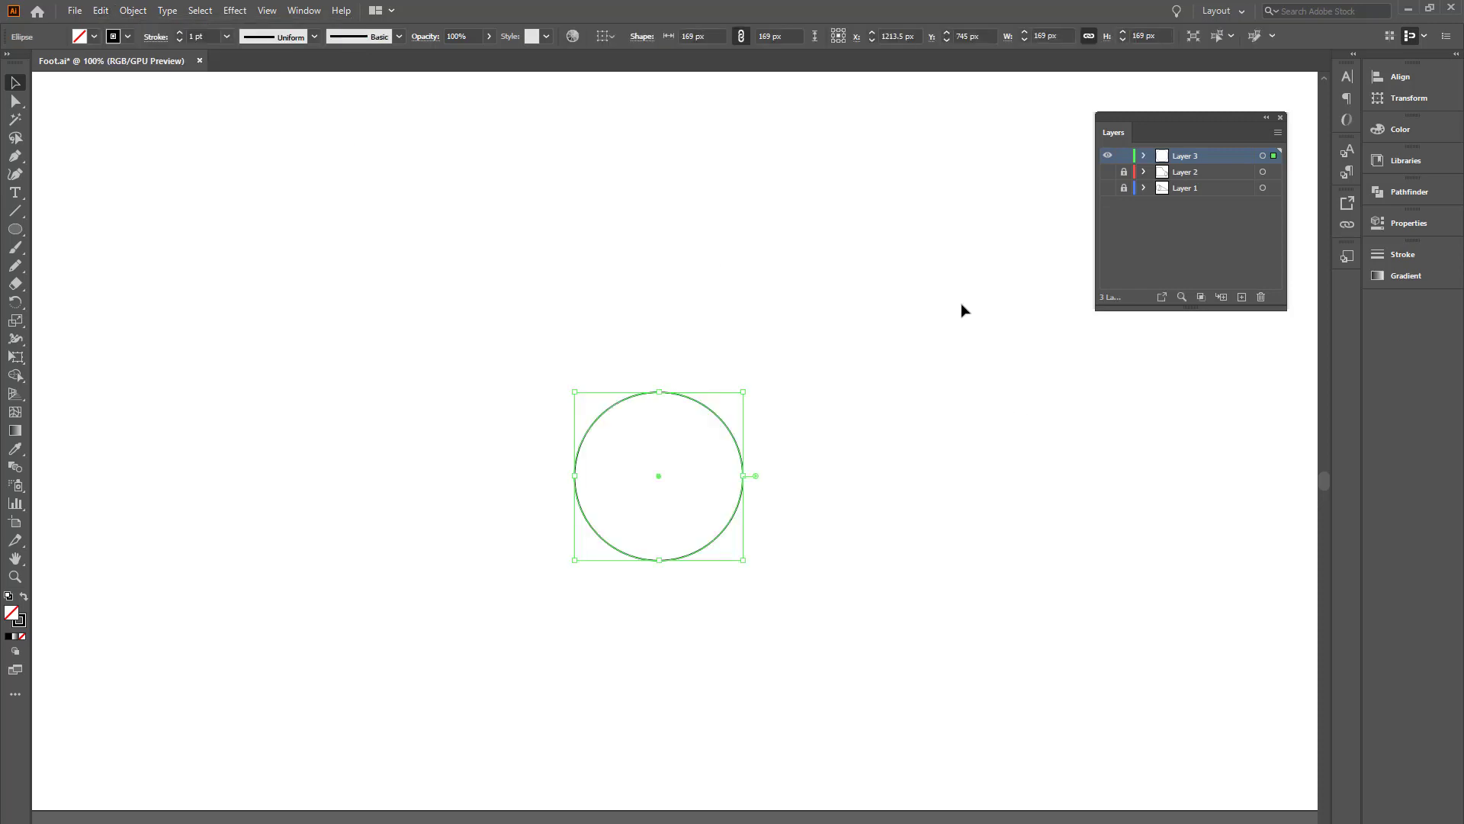
Step: Show Layer 2 and Layer 1 again and rename the new circle layer Anchor Point
{"action": "left_click", "coordinate": [1125, 213]}
{"action": "left_click_drag", "start_coordinate": [1112, 173], "coordinate": [1108, 191]}
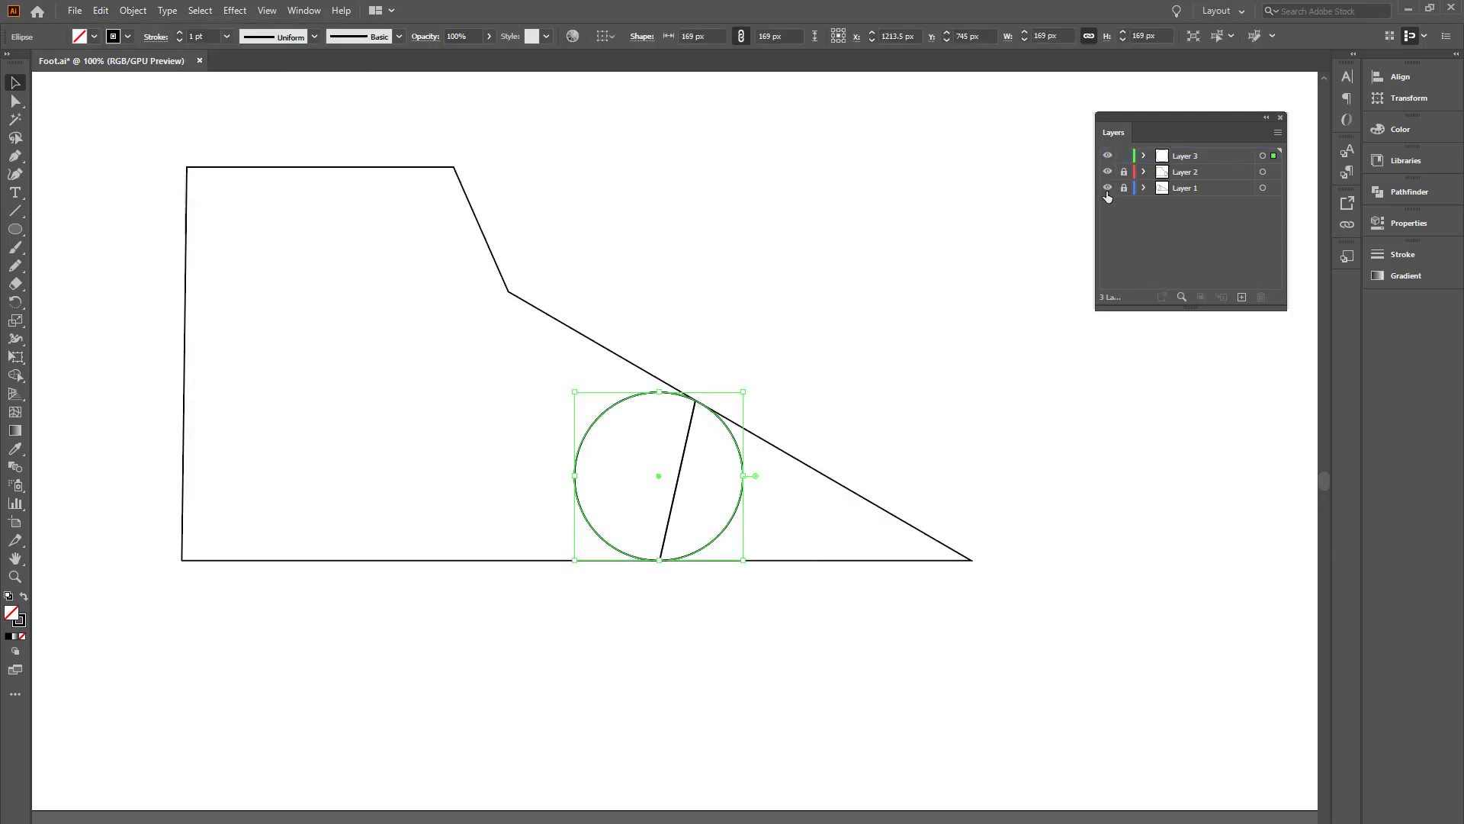
{"action": "double_click", "coordinate": [1186, 155]}
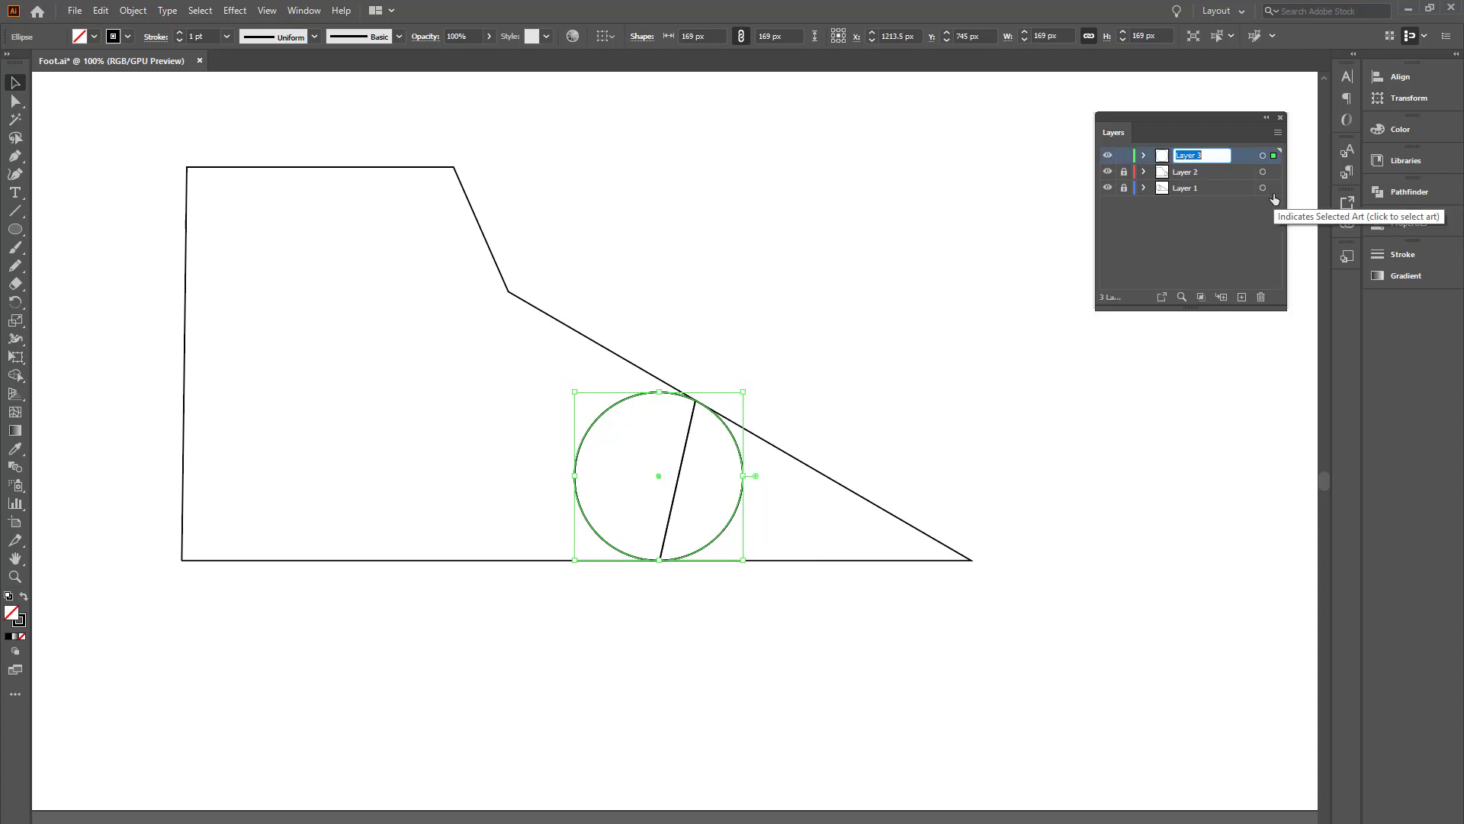
{"action": "type", "text": "Anchor Point"}
{"action": "key", "text": "Return"}
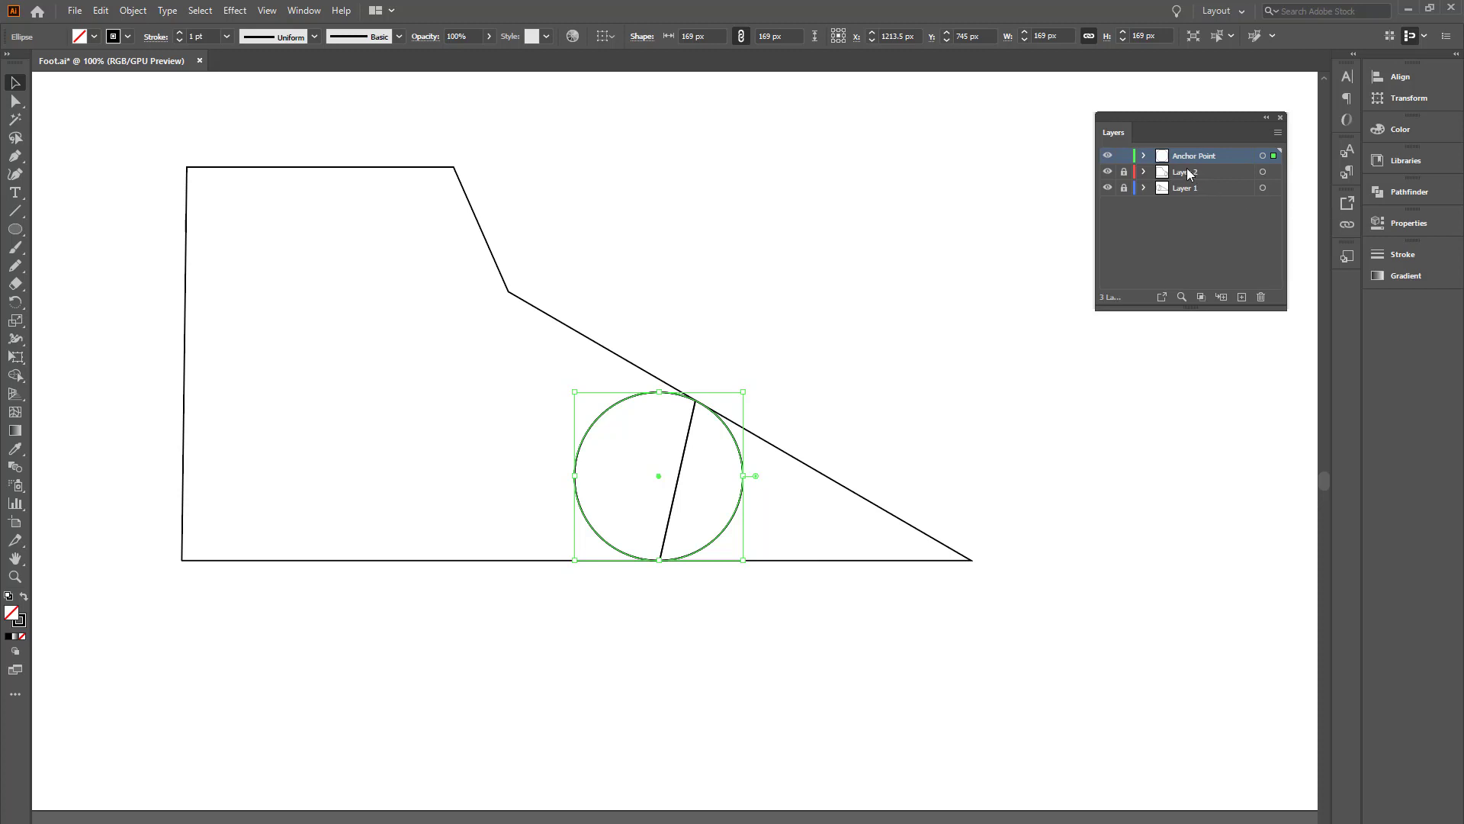
Step: Rename Layer 2 as Heel and Layer 1 as Toe
{"action": "left_click", "coordinate": [1185, 172]}
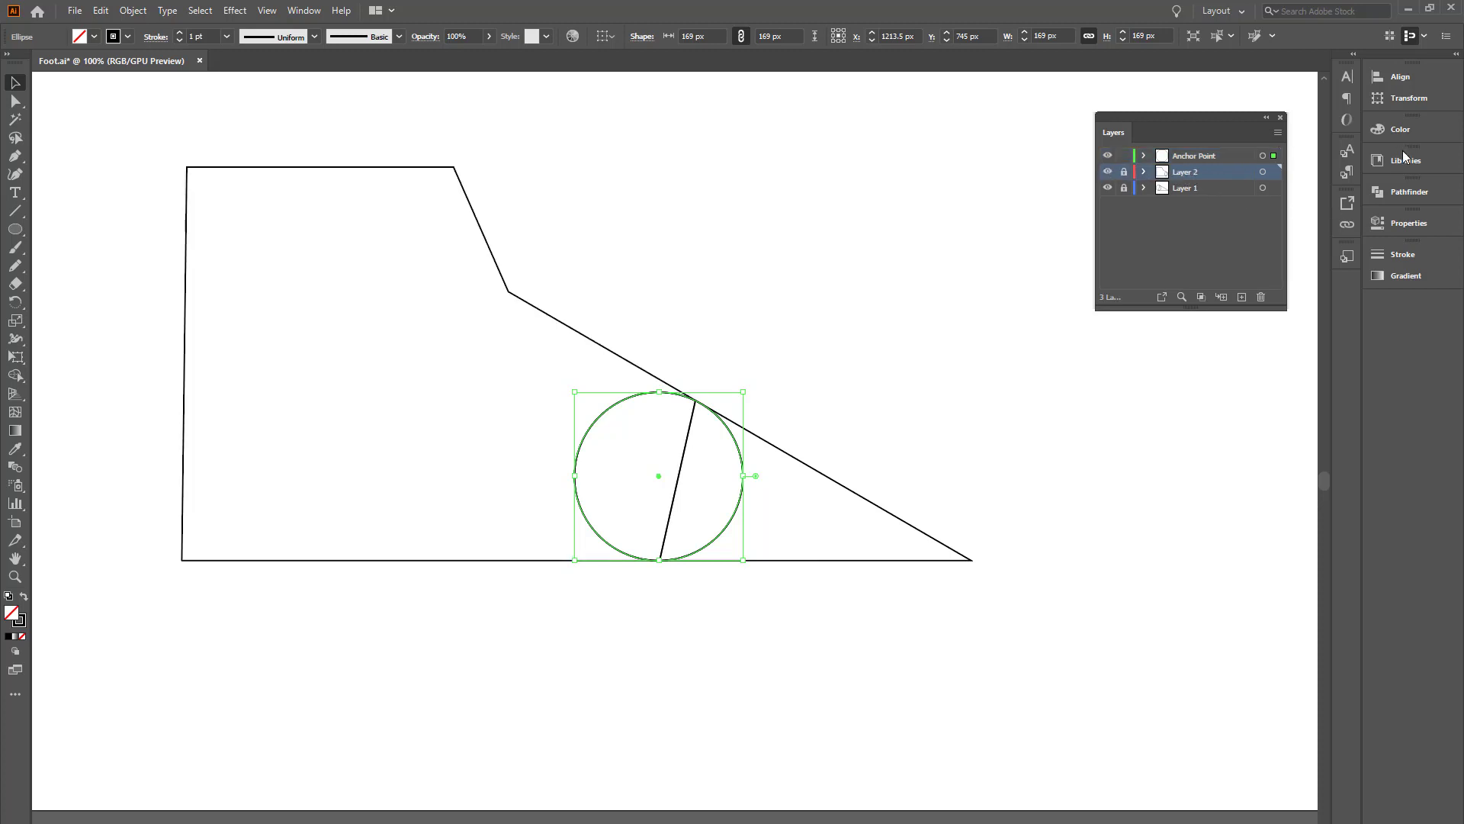
{"action": "double_click", "coordinate": [1194, 171]}
{"action": "type", "text": "Heel"}
{"action": "key", "text": "Return"}
{"action": "double_click", "coordinate": [1184, 190]}
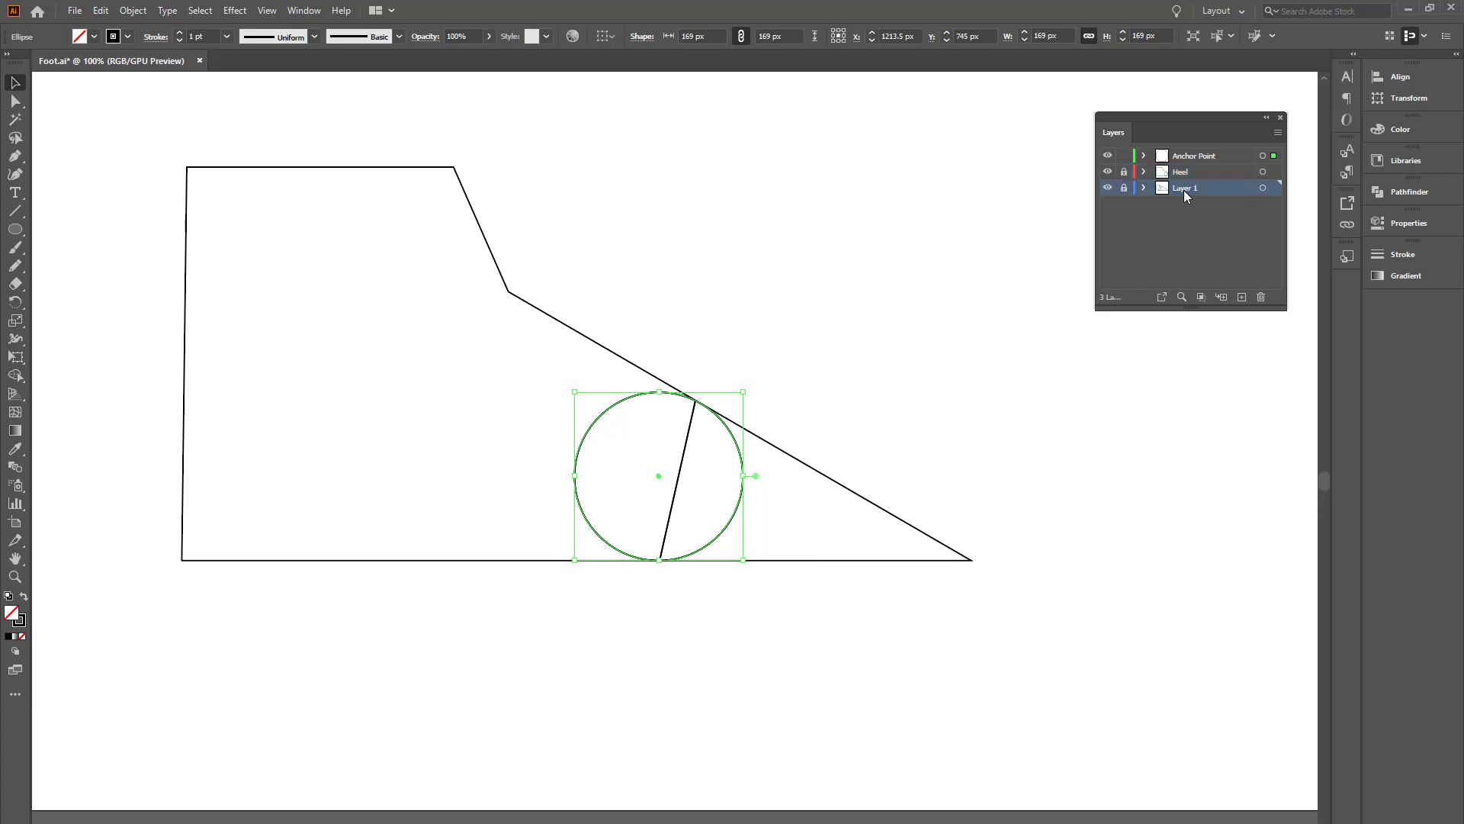
{"action": "type", "text": "T"}
{"action": "left_click", "coordinate": [1166, 221]}
Step: Scale the circle on the Anchor Point layer uniformly to 2%, leaving a tiny dot at the joint's centre
{"action": "left_click_drag", "start_coordinate": [1123, 174], "coordinate": [1125, 194]}
{"action": "left_click", "coordinate": [778, 414]}
{"action": "left_click", "coordinate": [676, 485]}
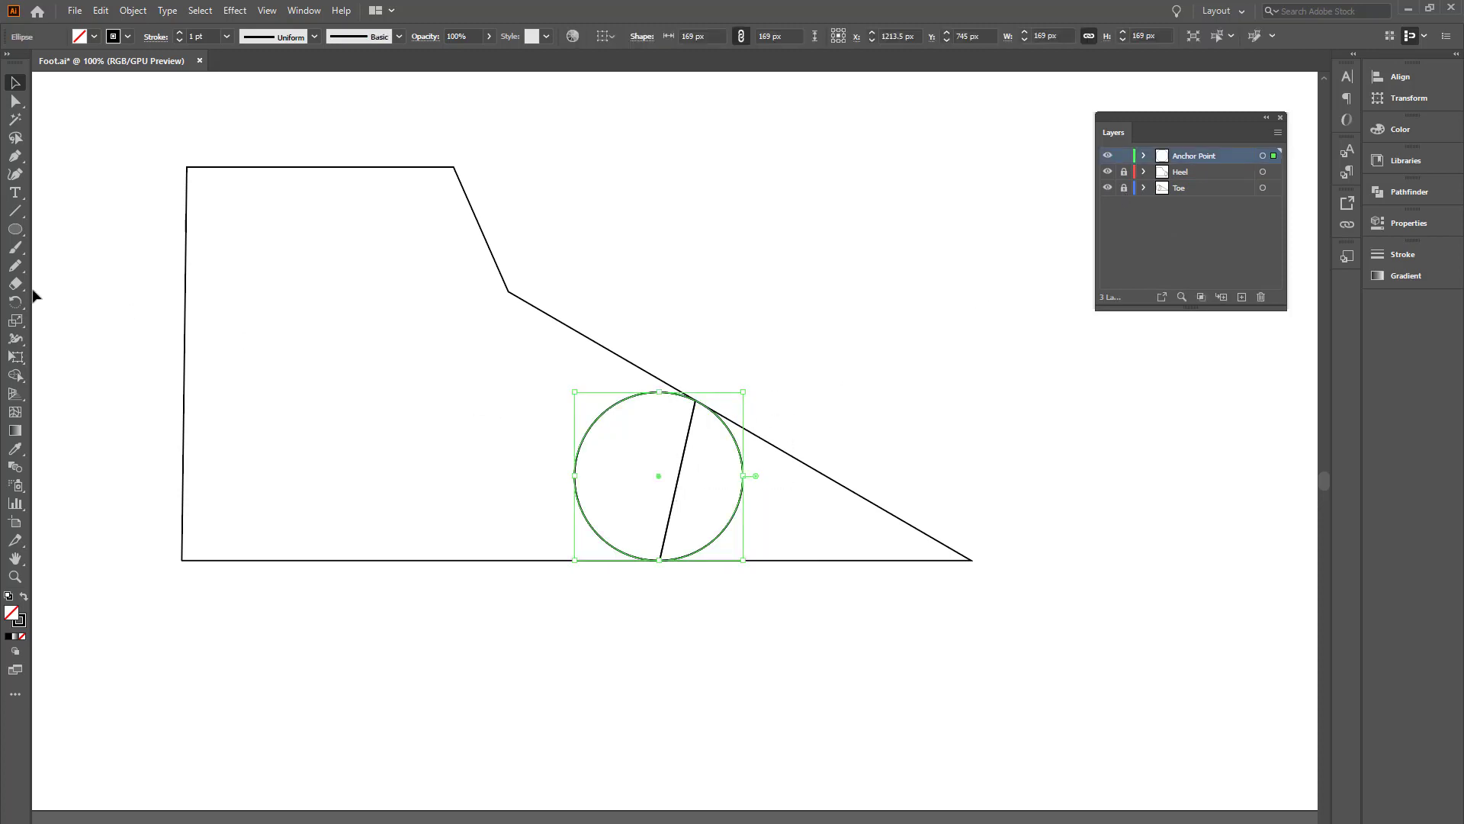
{"action": "double_click", "coordinate": [14, 323]}
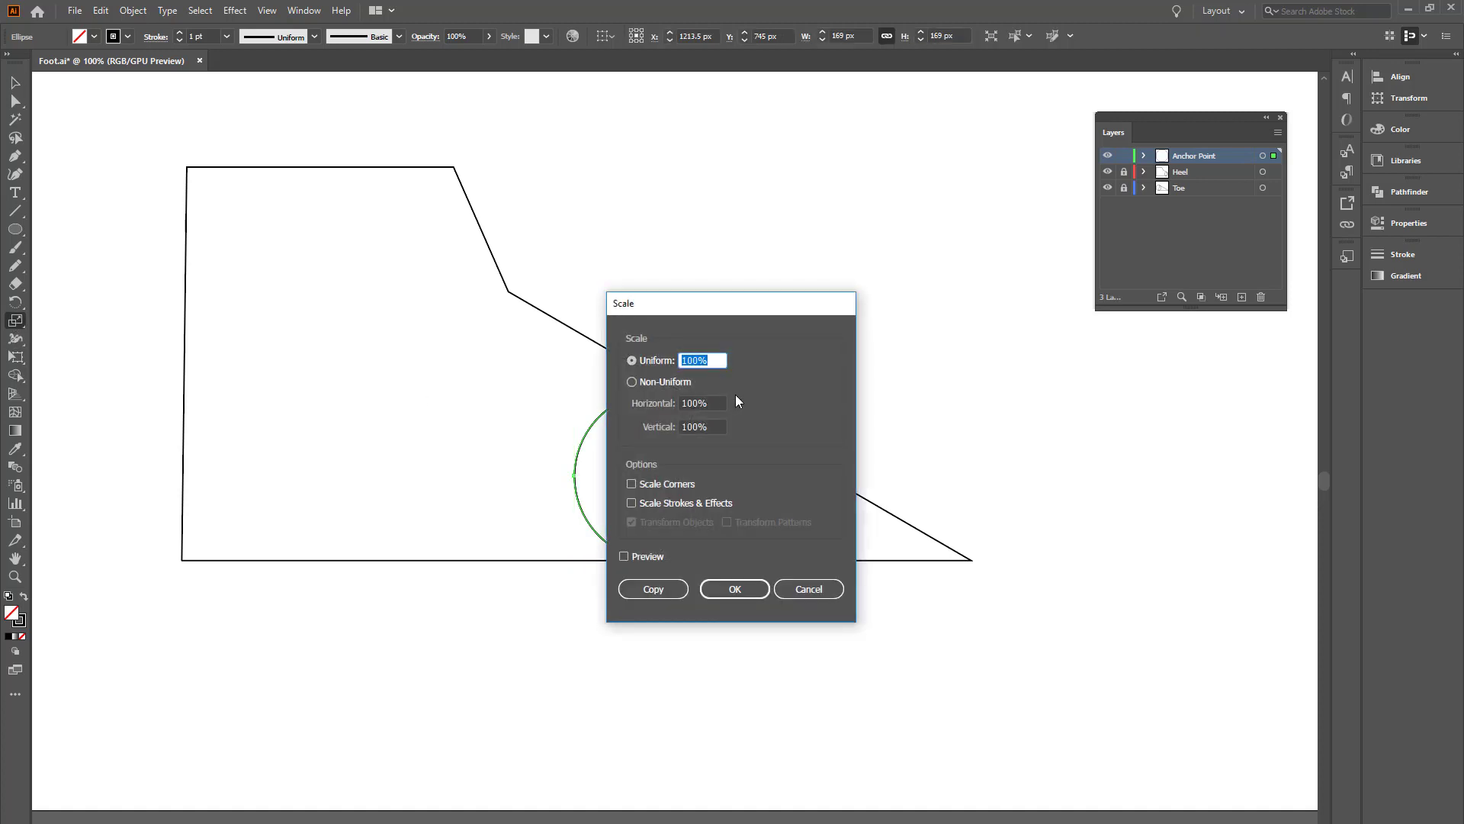
{"action": "type", "text": "2"}
{"action": "left_click", "coordinate": [743, 586]}
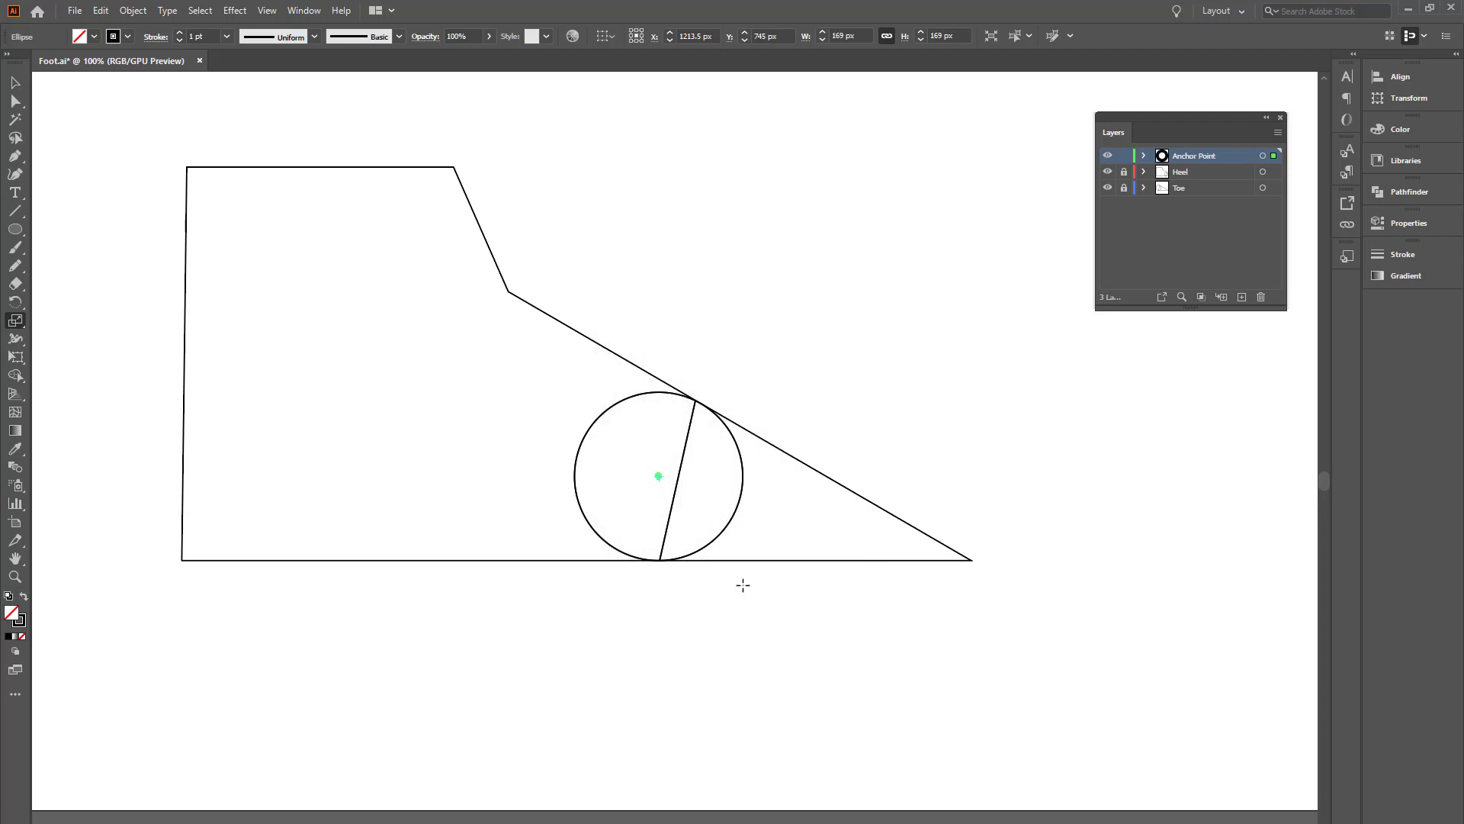
{"action": "key", "text": "v"}
{"action": "left_click", "coordinate": [973, 317]}
{"action": "left_click", "coordinate": [659, 477]}
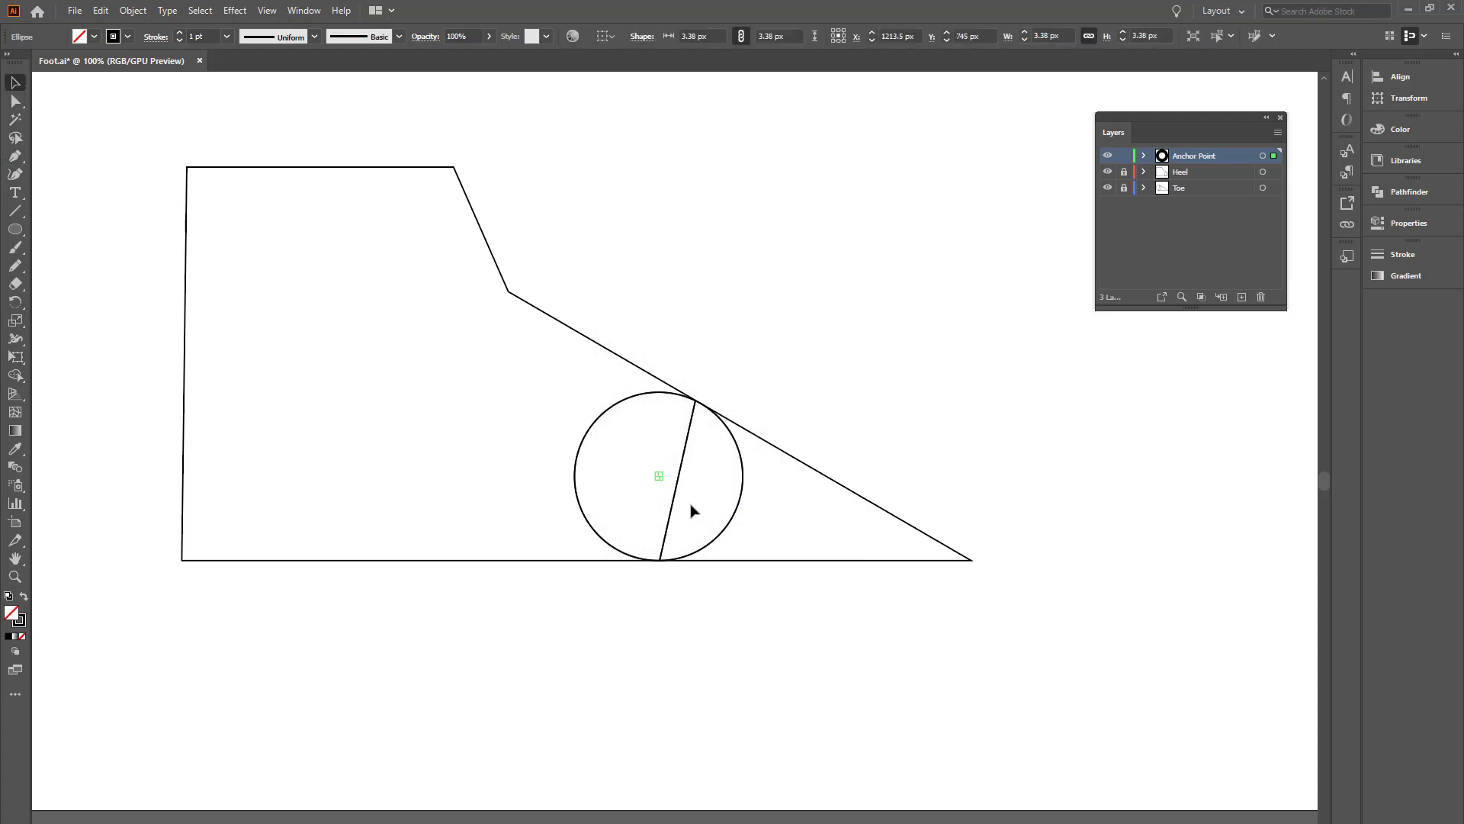
{"action": "left_click", "coordinate": [813, 430]}
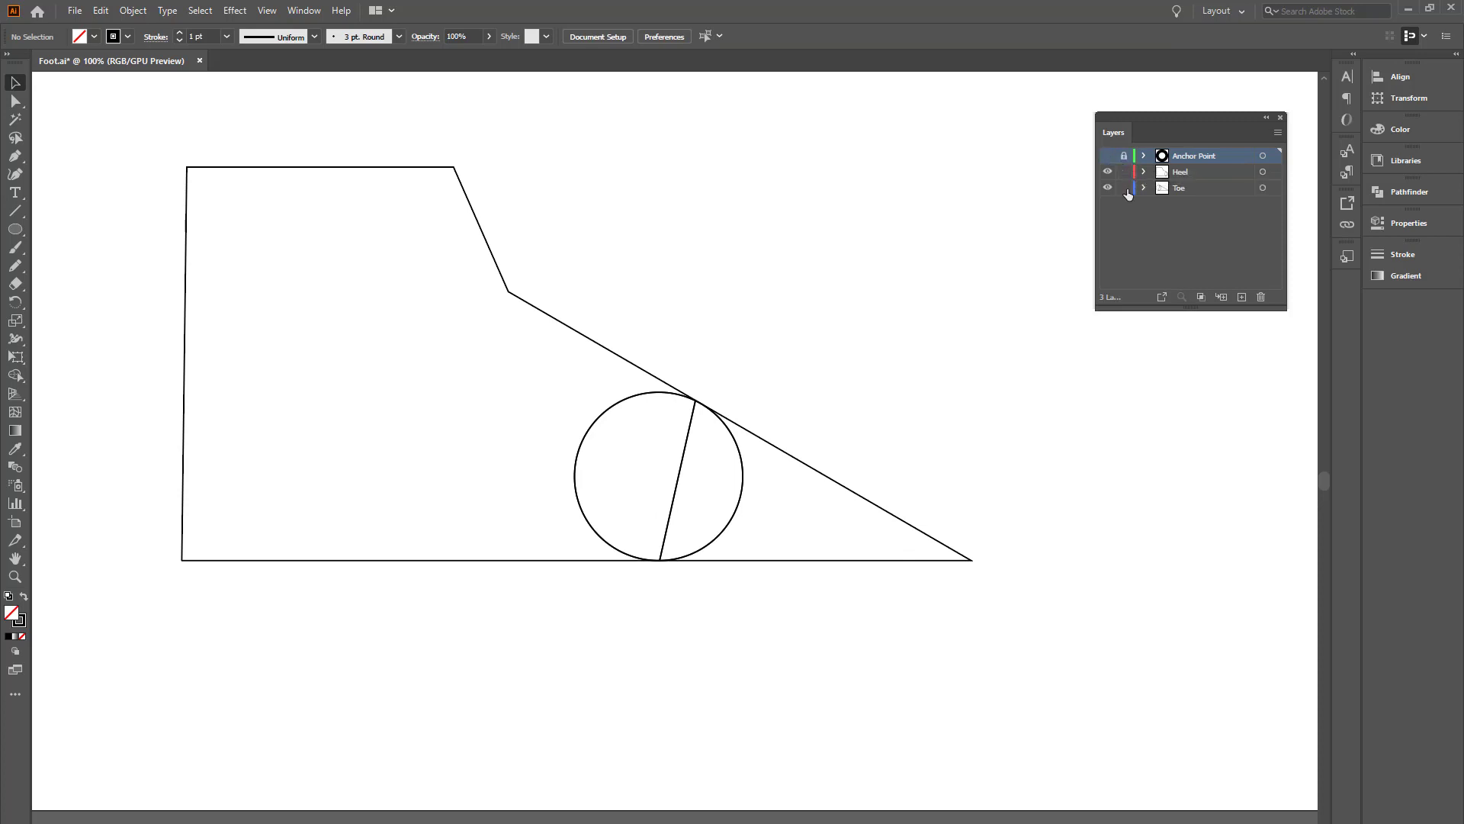
Step: Hide the Toe layer and unite the Heel layer's foot outline and circle into one shape with Pathfinder
{"action": "left_click_drag", "start_coordinate": [617, 281], "coordinate": [626, 433]}
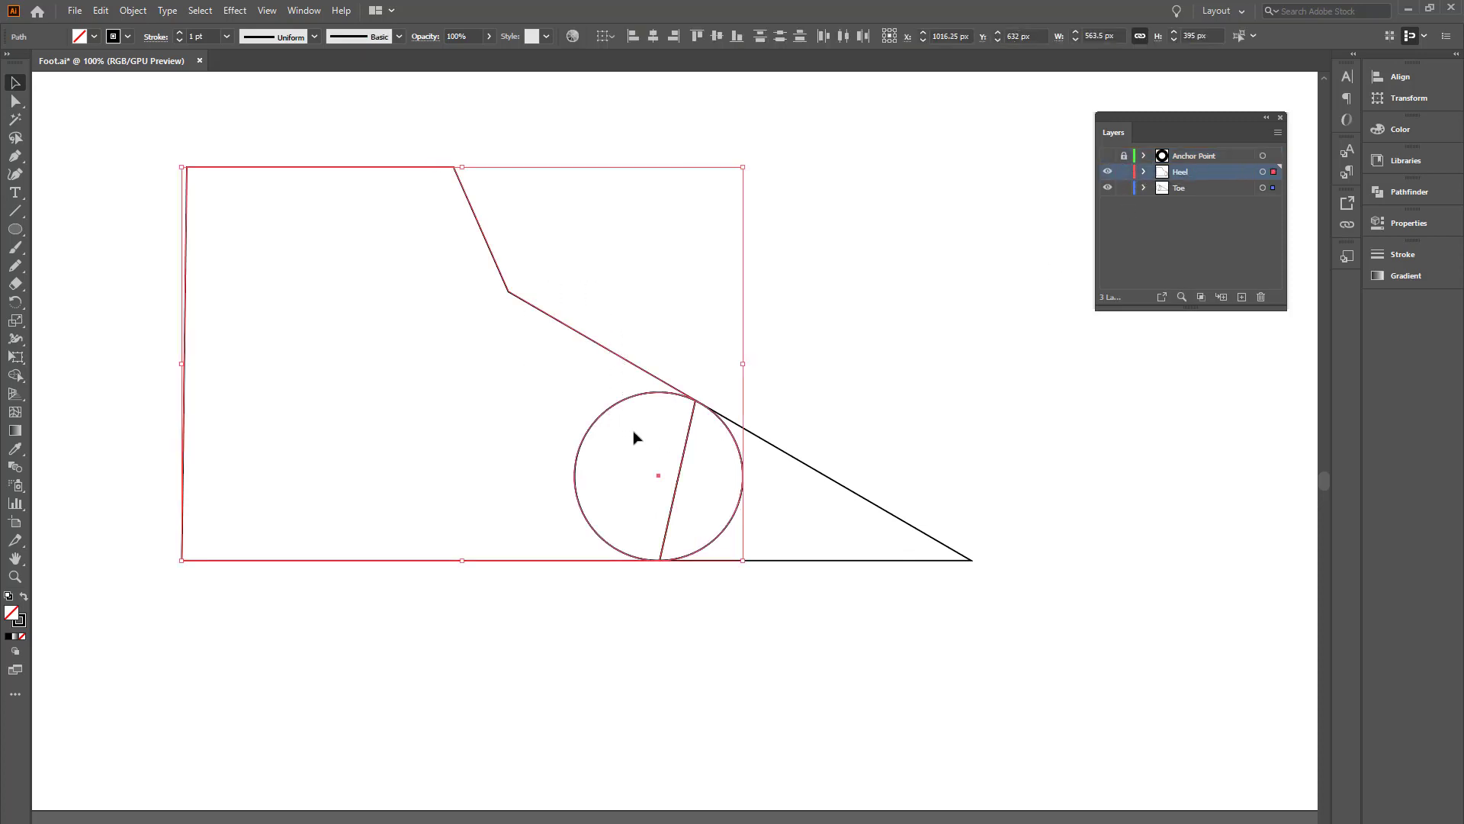
{"action": "left_click", "coordinate": [1108, 173]}
{"action": "left_click", "coordinate": [1108, 173]}
{"action": "left_click", "coordinate": [1174, 239]}
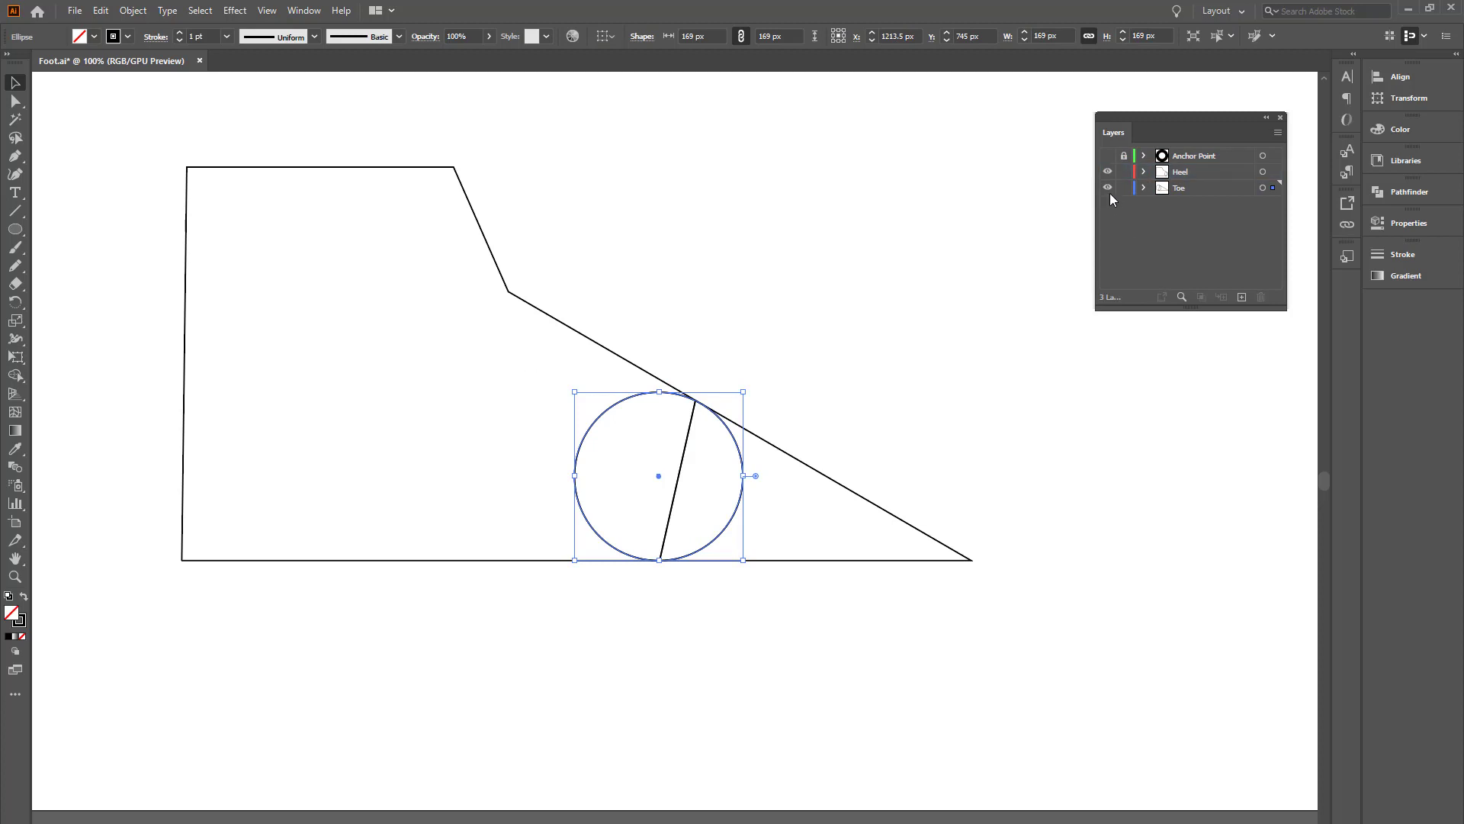
{"action": "left_click", "coordinate": [1108, 188]}
{"action": "left_click_drag", "start_coordinate": [738, 298], "coordinate": [608, 491]}
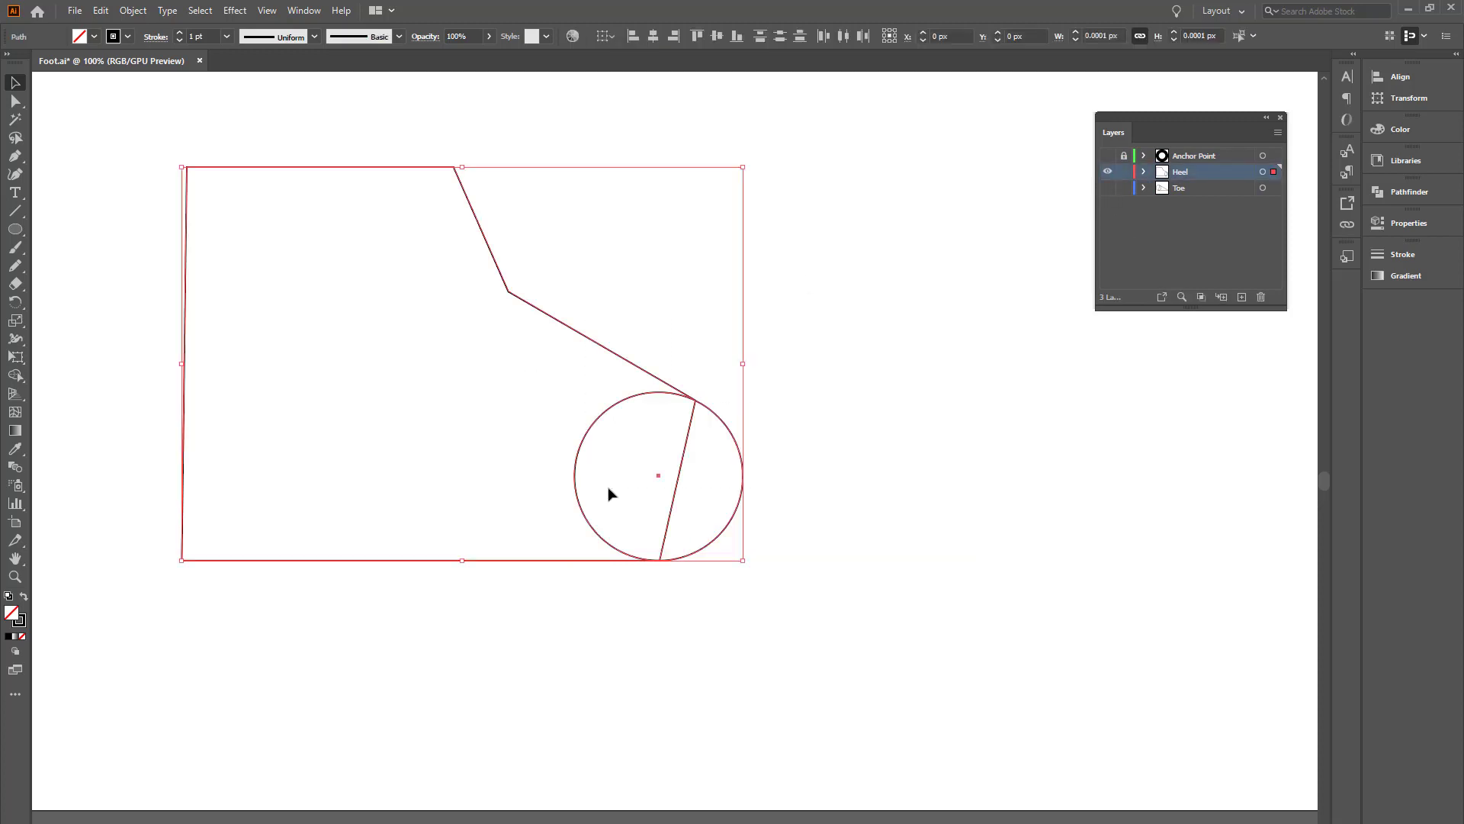
{"action": "left_click", "coordinate": [1419, 192]}
{"action": "left_click", "coordinate": [1204, 229]}
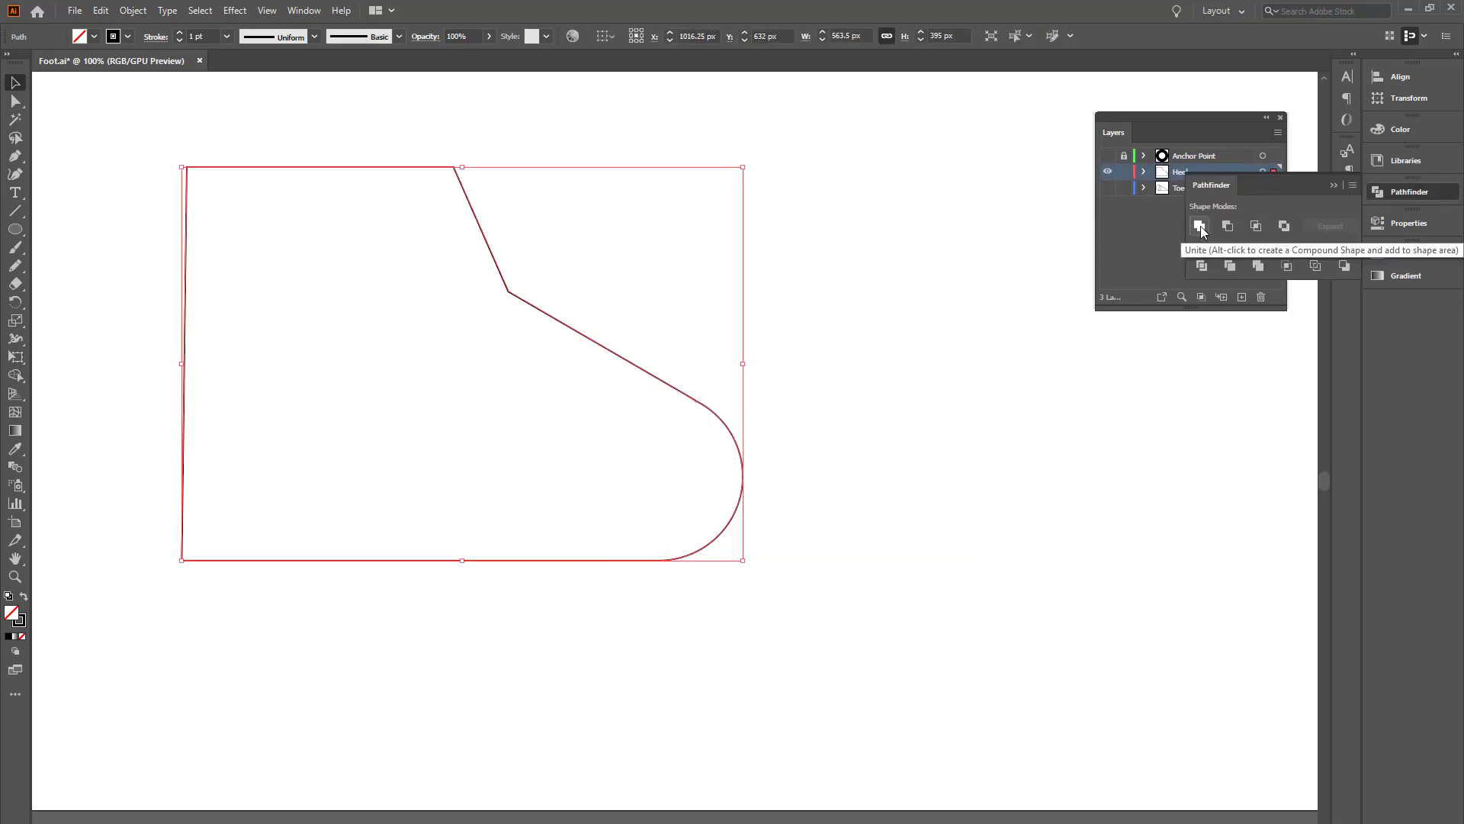
{"action": "left_click", "coordinate": [949, 408]}
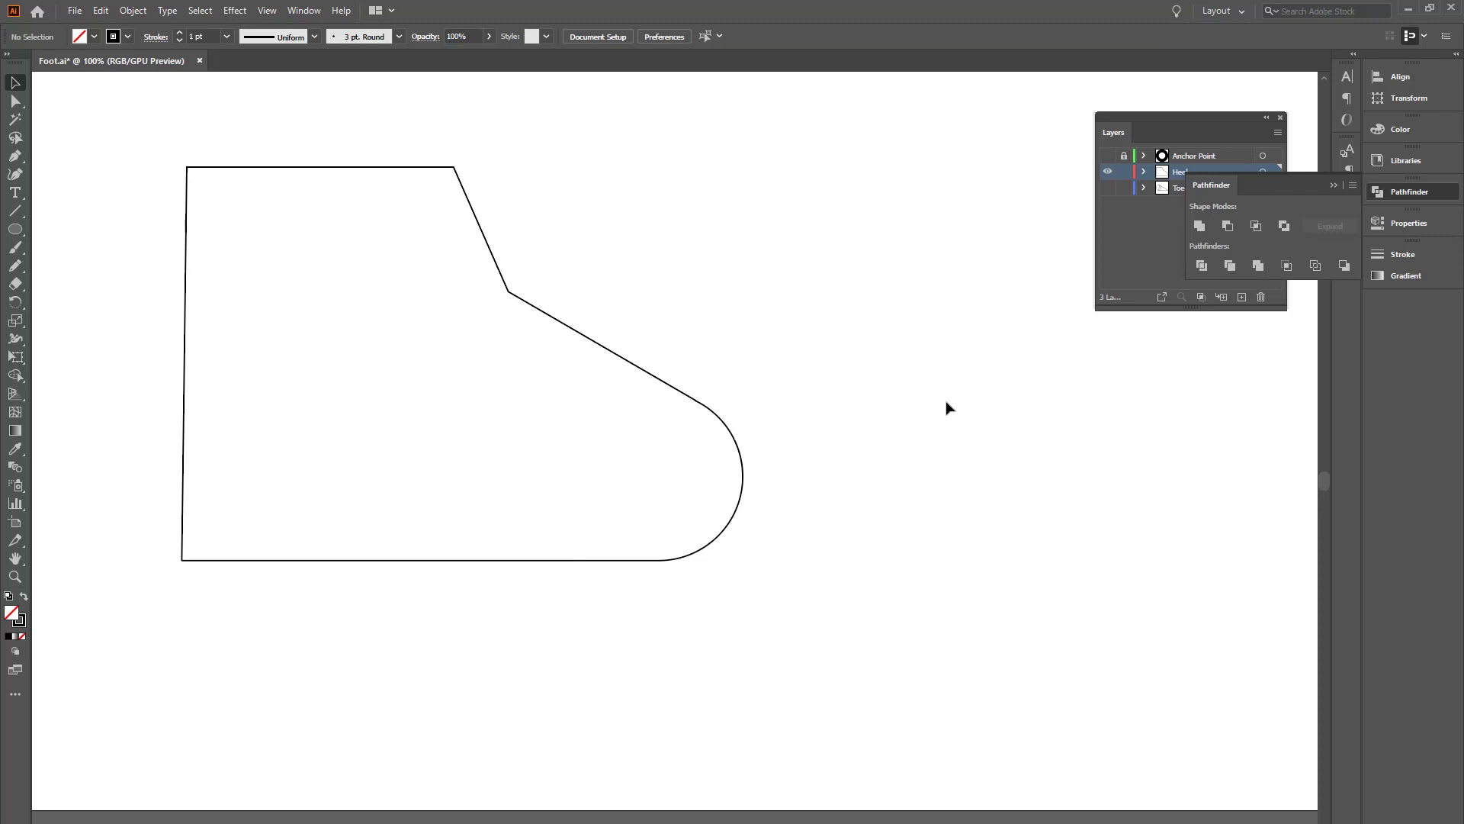
Step: Unite the toe triangle and circle with only the Toe layer visible, then show the Heel layer again
{"action": "left_click", "coordinate": [1108, 173]}
{"action": "left_click", "coordinate": [1107, 187]}
{"action": "left_click_drag", "start_coordinate": [891, 373], "coordinate": [615, 513]}
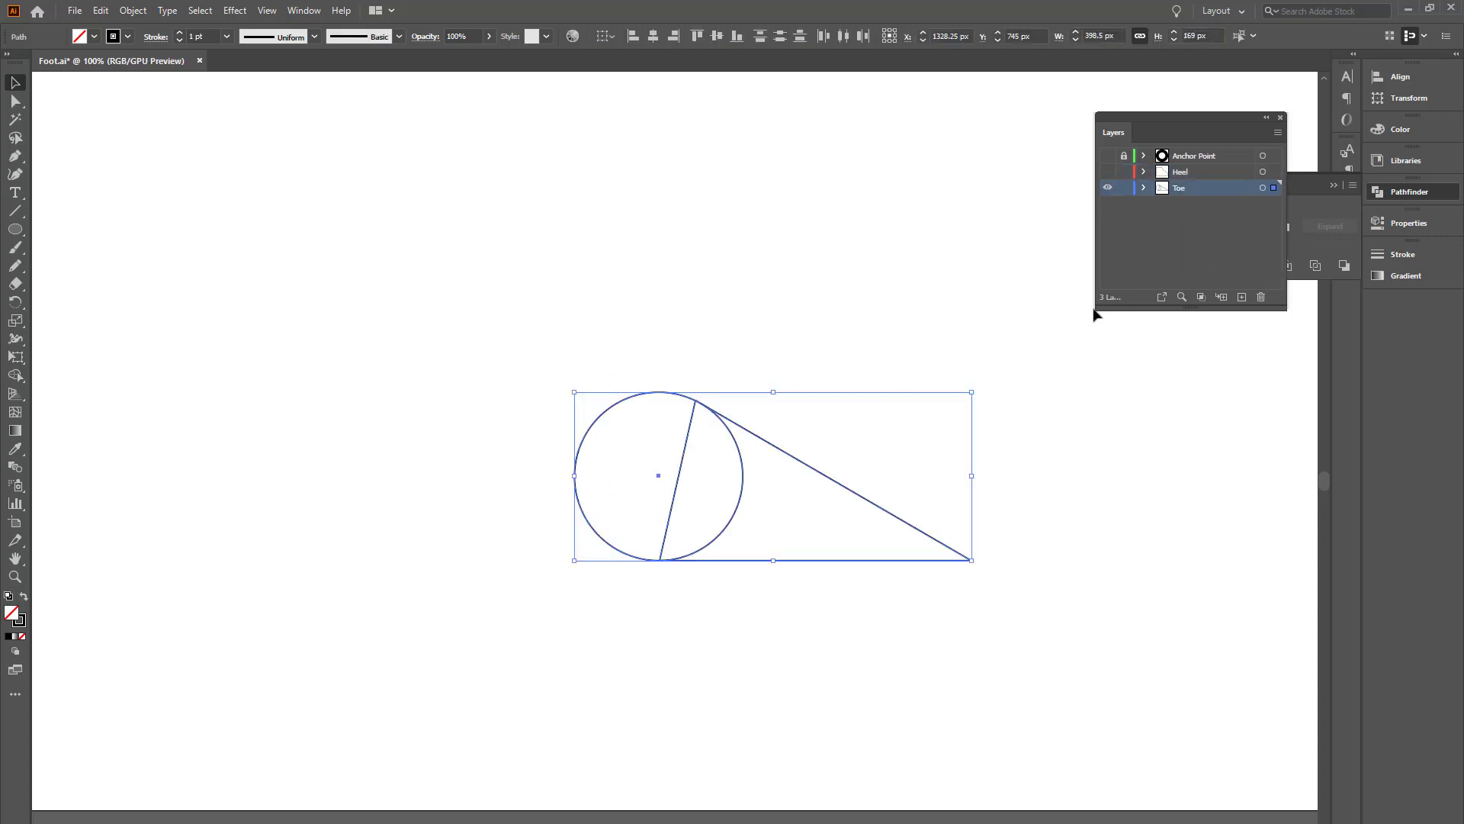
{"action": "left_click", "coordinate": [1398, 189]}
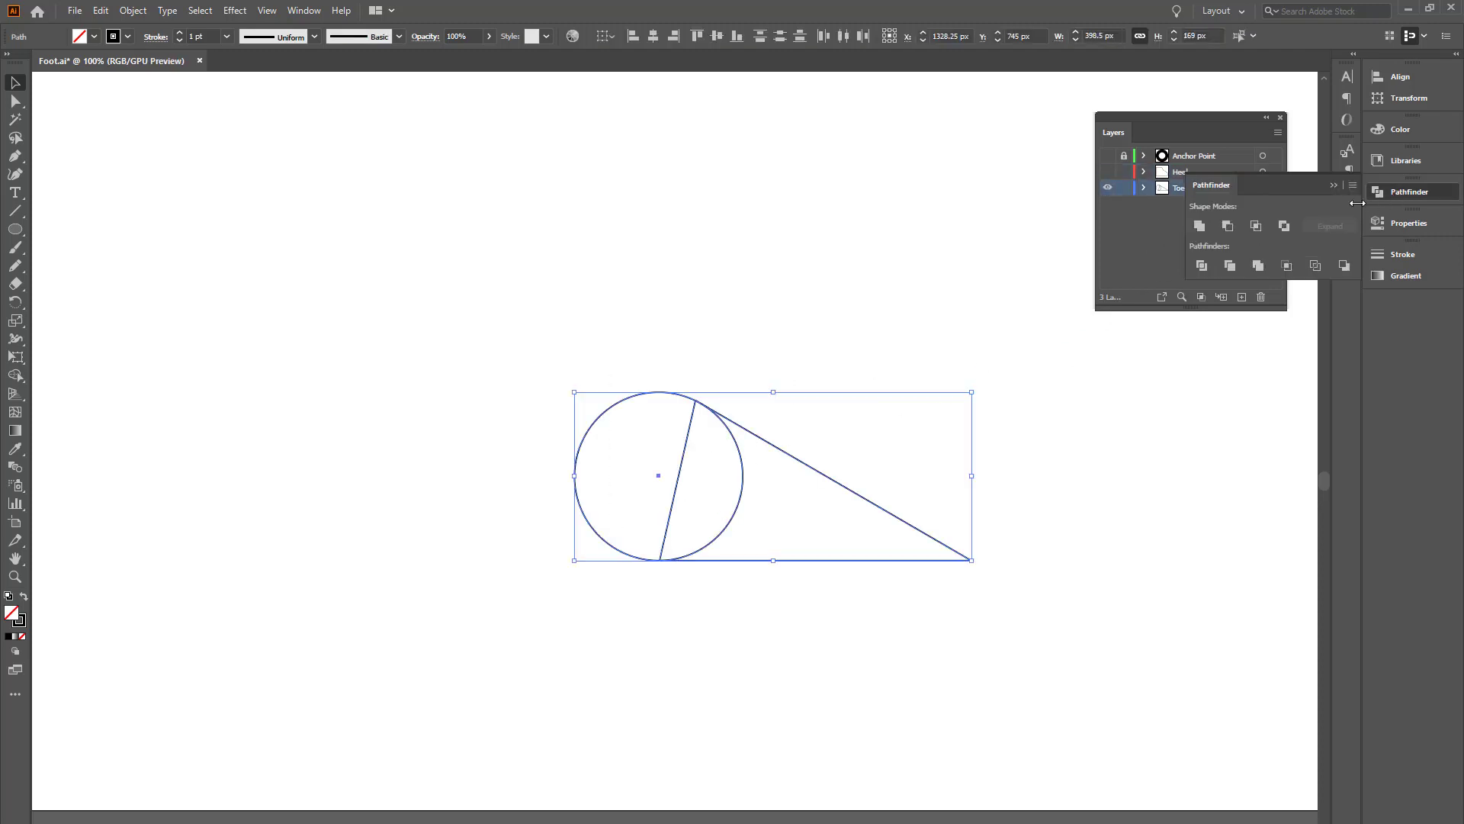
{"action": "left_click", "coordinate": [1198, 228]}
{"action": "left_click", "coordinate": [918, 302]}
{"action": "left_click", "coordinate": [1107, 172]}
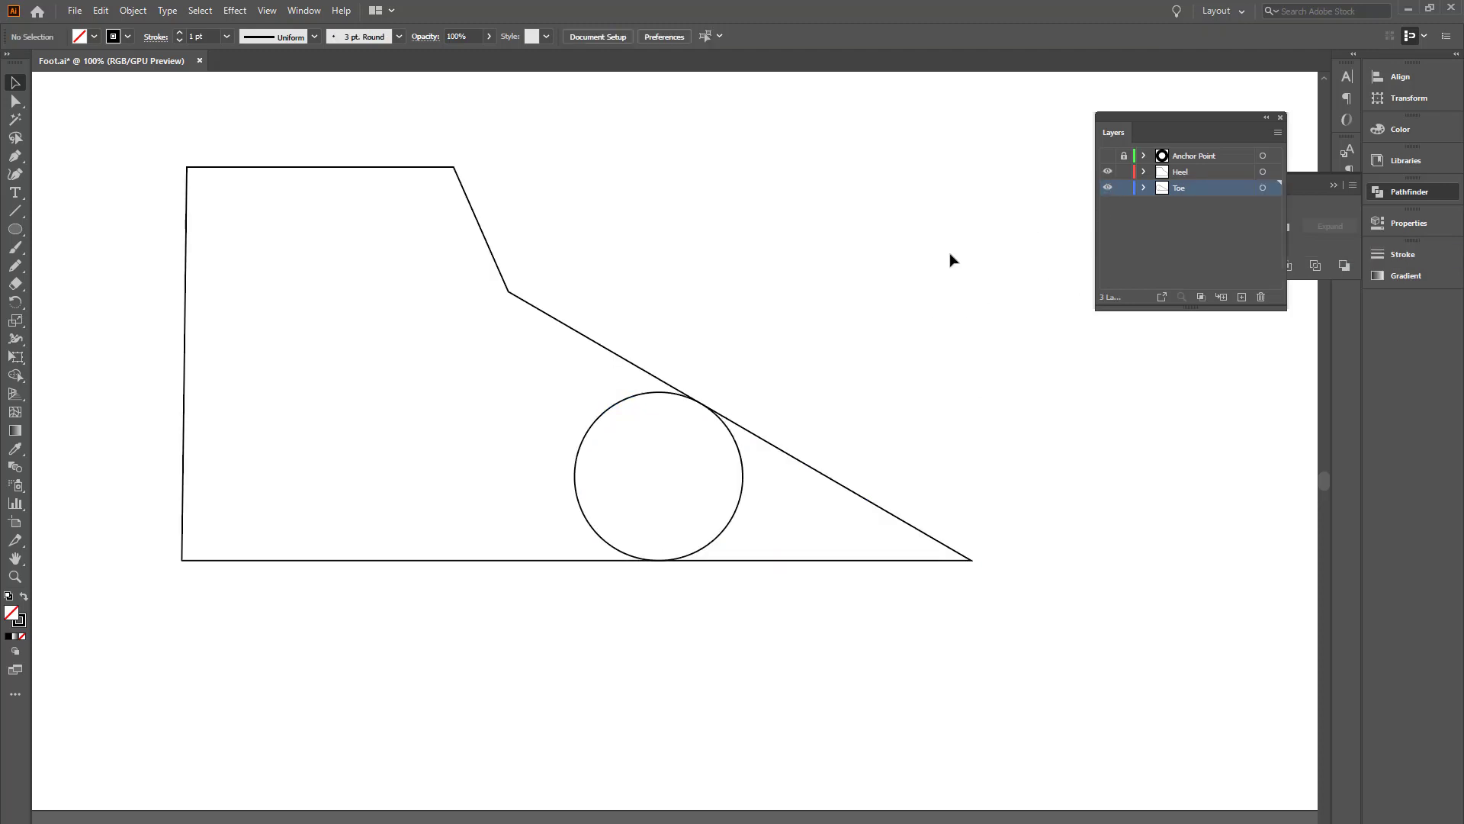
Step: Round the heel outline's lower back corner with a large radius and the toe's pointed tip with a small one
{"action": "left_click_drag", "start_coordinate": [778, 330], "coordinate": [691, 464]}
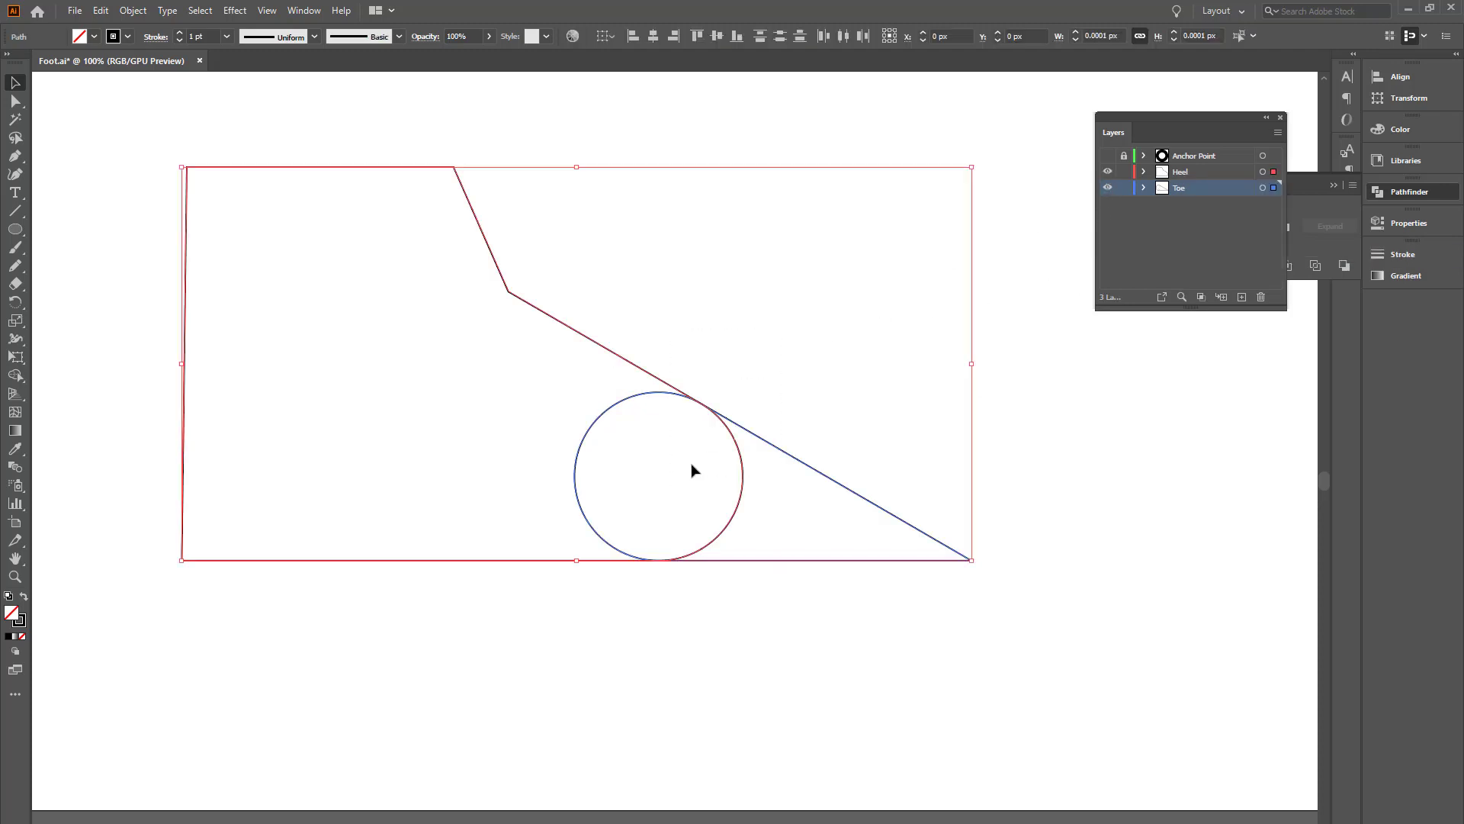
{"action": "left_click", "coordinate": [847, 379]}
{"action": "left_click_drag", "start_coordinate": [660, 281], "coordinate": [717, 428]}
{"action": "left_click_drag", "start_coordinate": [270, 663], "coordinate": [335, 660]}
{"action": "left_click", "coordinate": [15, 101]}
{"action": "left_click_drag", "start_coordinate": [971, 654], "coordinate": [1062, 749]}
{"action": "left_click_drag", "start_coordinate": [1012, 702], "coordinate": [988, 698]}
{"action": "left_click", "coordinate": [1072, 610]}
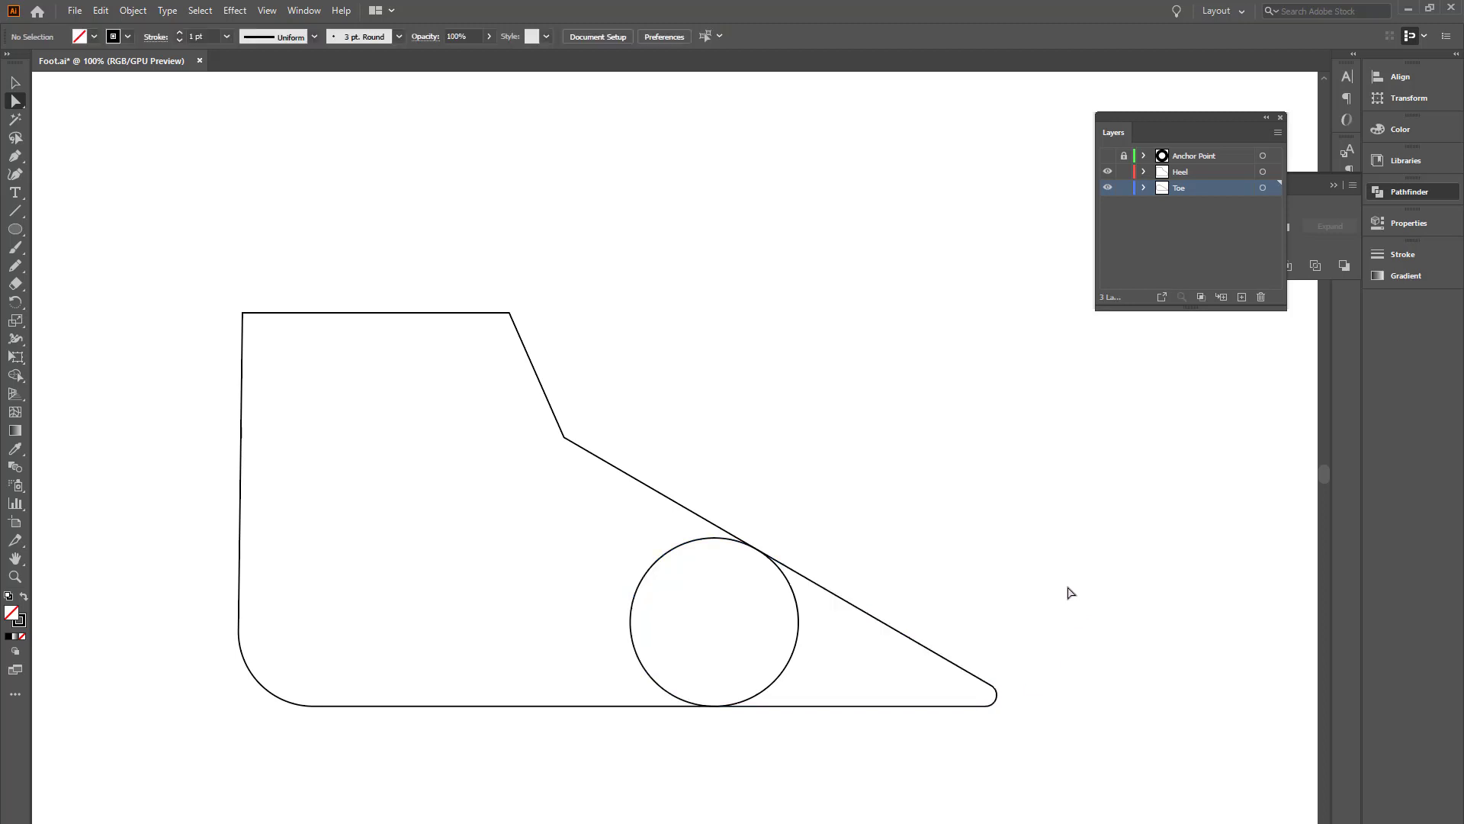
Step: Round the heel outline's inner ankle corner to a radius of about 67.8 px
{"action": "mouse_move", "coordinate": [608, 405]}
{"action": "left_mouse_down"}
{"action": "mouse_move", "coordinate": [533, 468]}
{"action": "mouse_move", "coordinate": [631, 399]}
{"action": "left_mouse_up"}
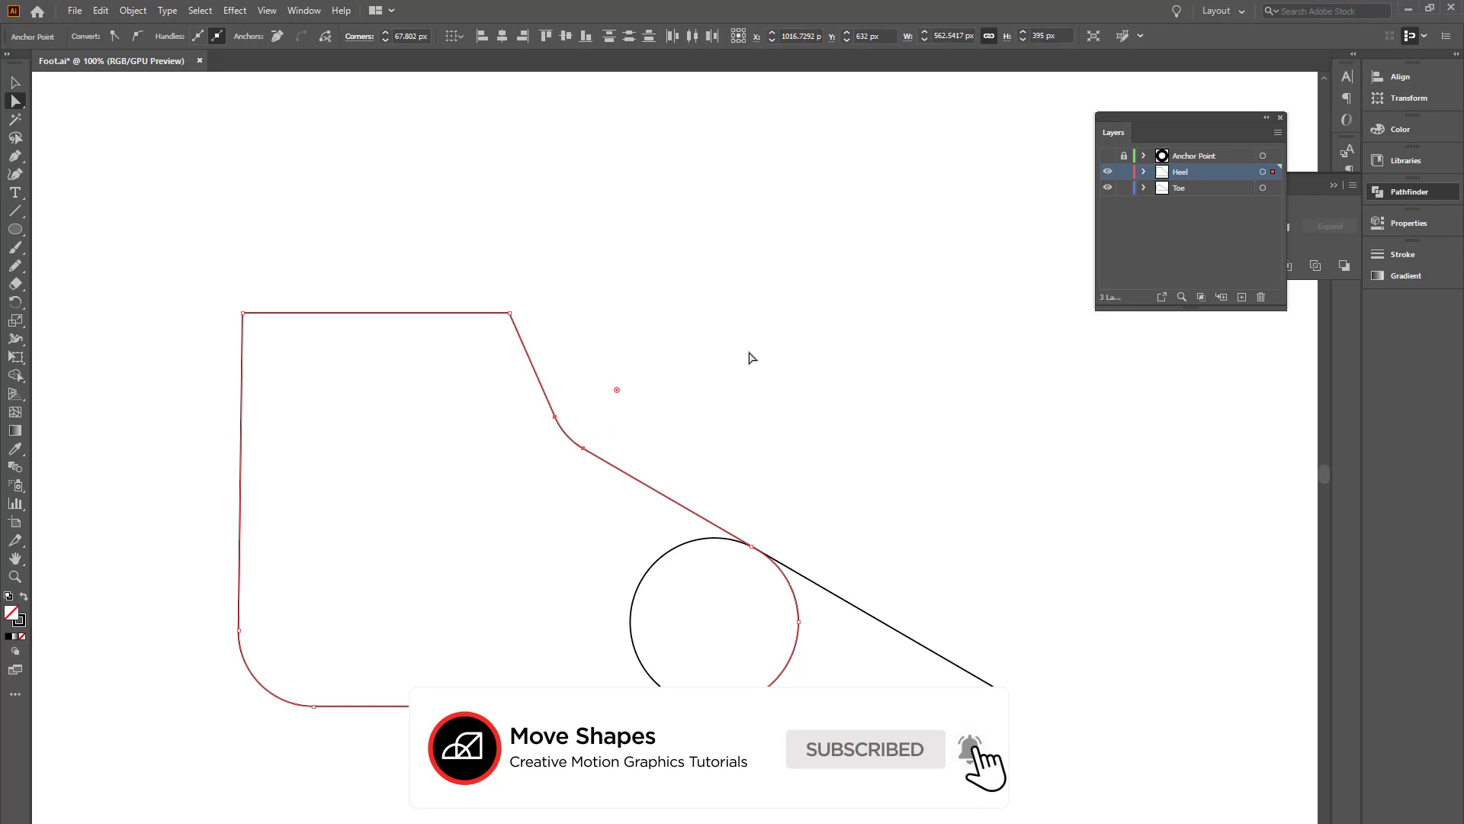
{"action": "left_click", "coordinate": [15, 83]}
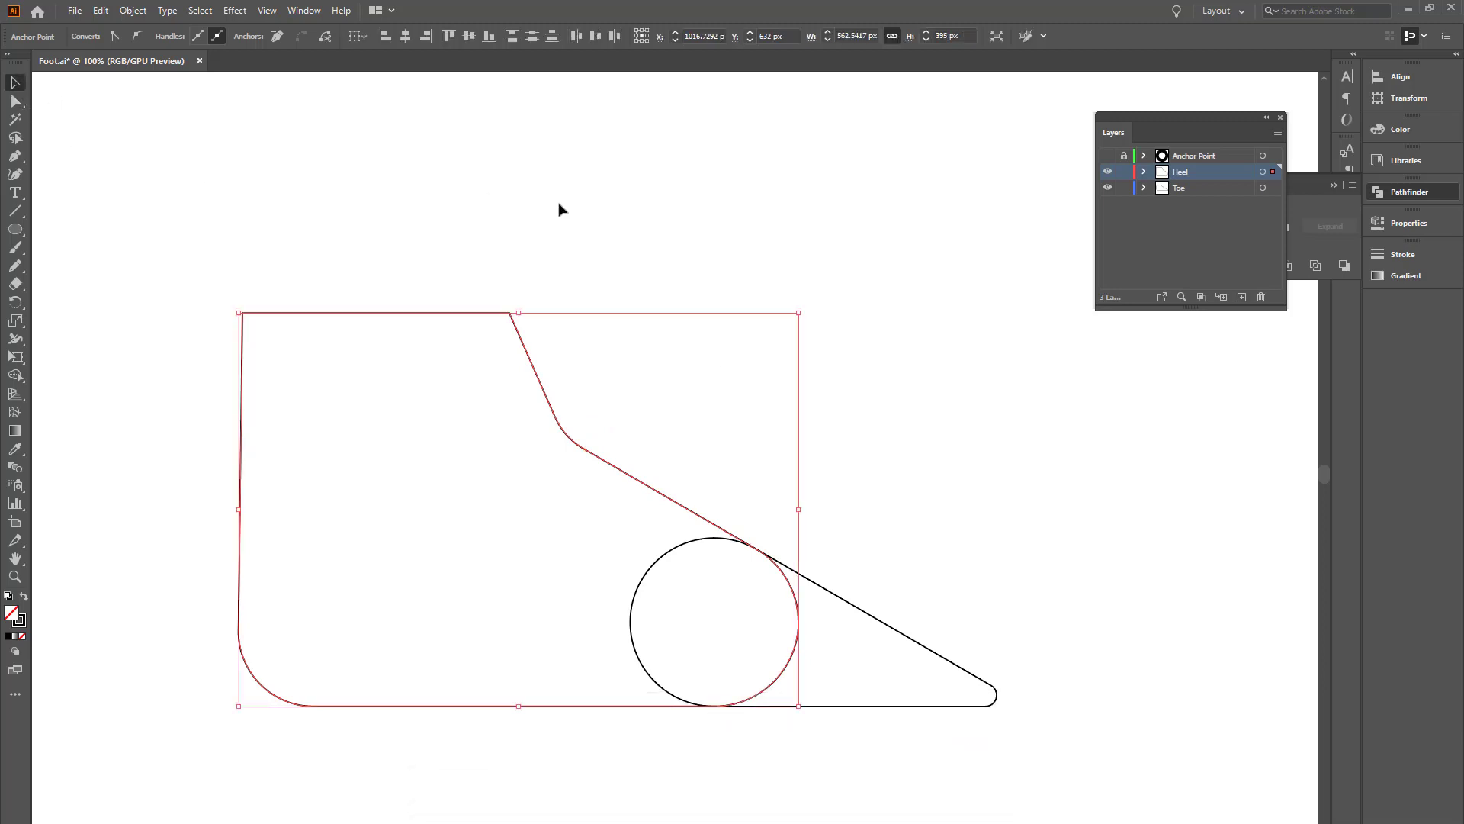
{"action": "left_click", "coordinate": [559, 209]}
{"action": "left_click", "coordinate": [1153, 226]}
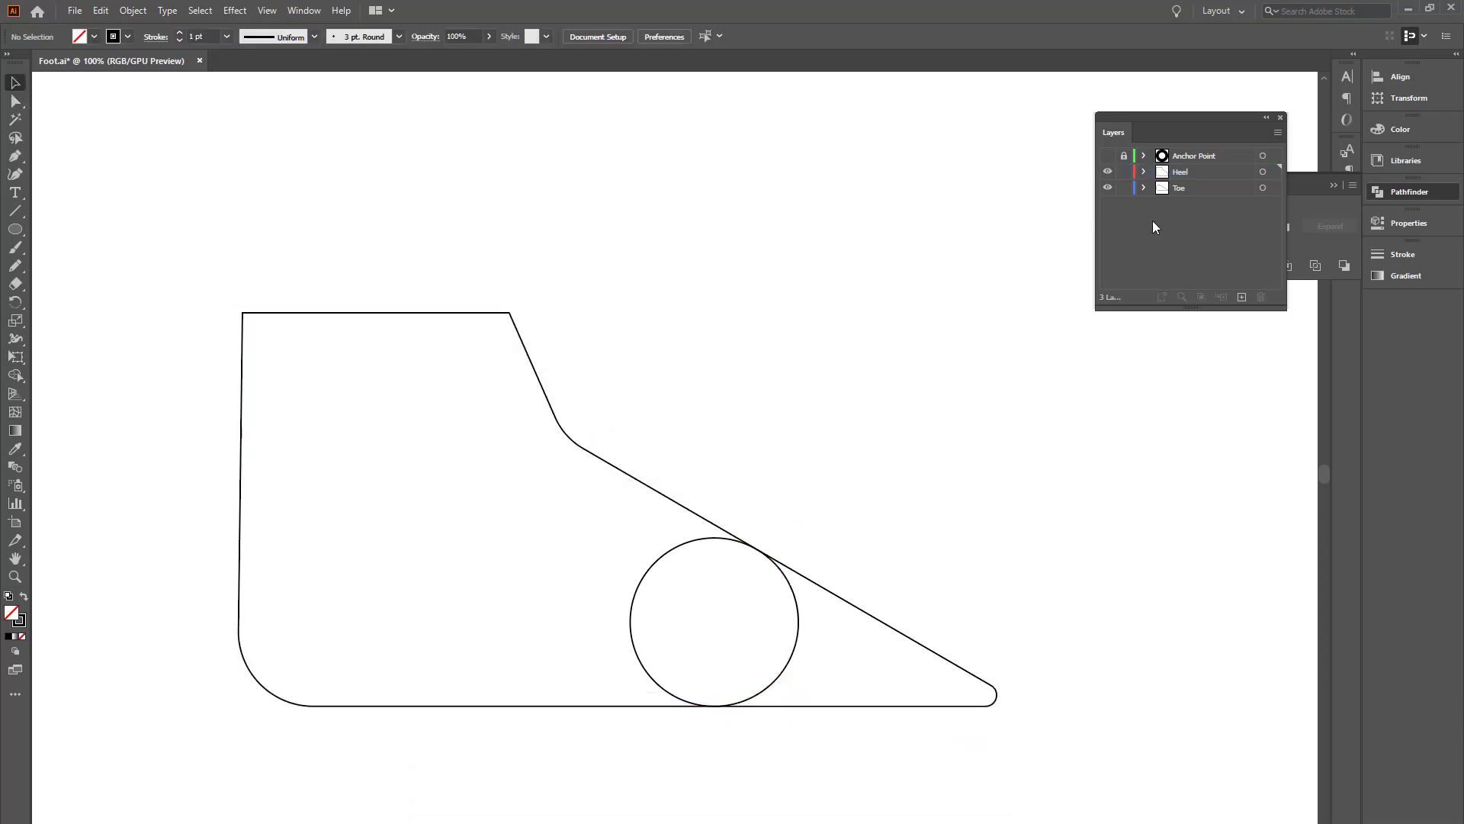
Step: Lock the Toe layer and draw an ellipse about 270 by 93 px across the ankle's top edge on the Heel layer
{"action": "left_click", "coordinate": [1108, 188], "text": "alt"}
{"action": "left_click", "coordinate": [1108, 187], "text": "alt"}
{"action": "left_click", "coordinate": [1123, 187]}
{"action": "left_click", "coordinate": [15, 229]}
{"action": "left_click_drag", "start_coordinate": [243, 313], "coordinate": [511, 405]}
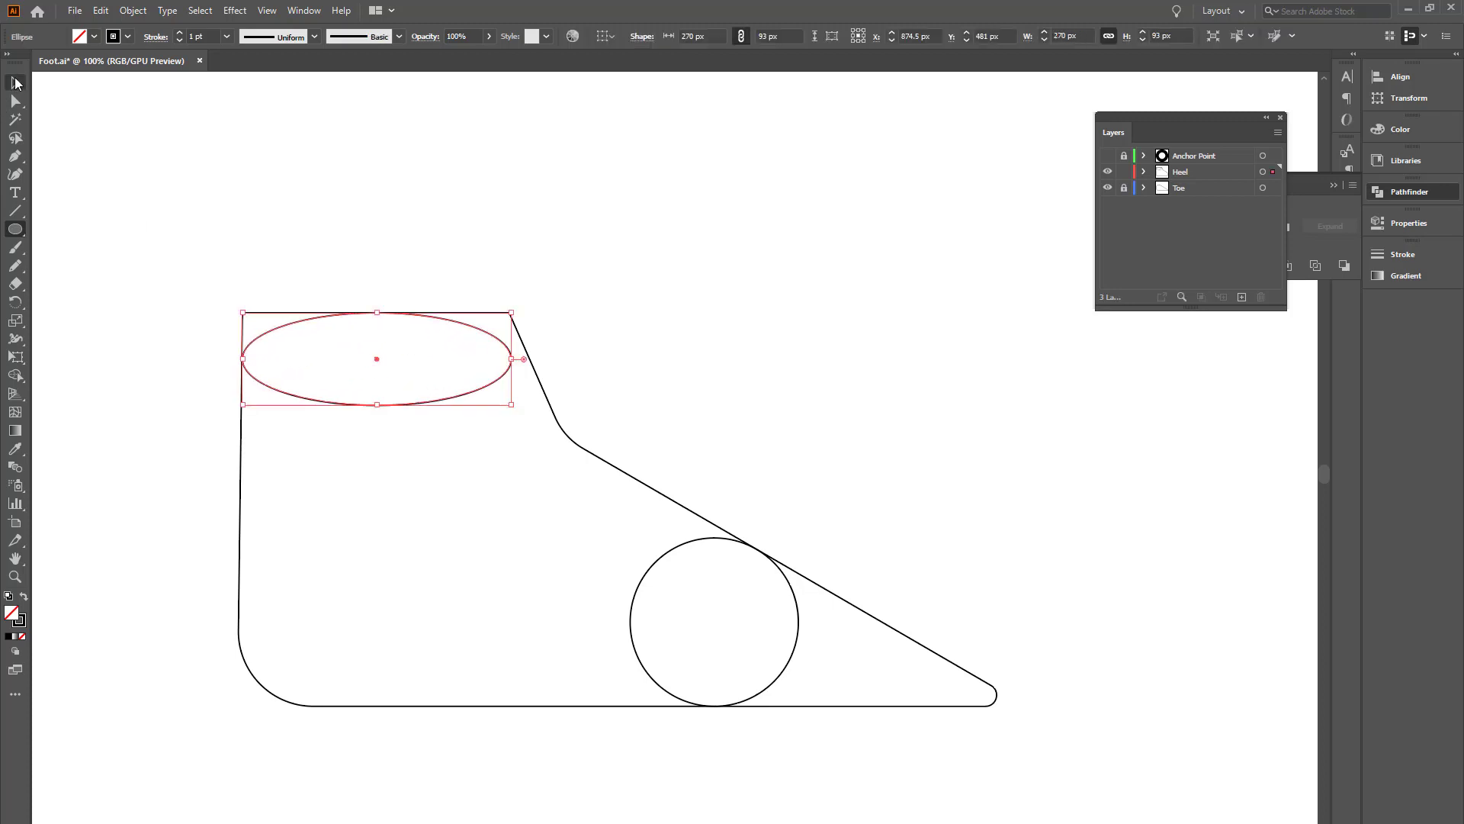
Step: Flatten the ellipse to a height of about 68 px and move it up to Y 432.5 px over the ankle's top edge
{"action": "left_click", "coordinate": [15, 82]}
{"action": "left_click_drag", "start_coordinate": [378, 405], "coordinate": [379, 381]}
{"action": "key", "text": "Up"}
{"action": "key", "text": "Up"}
{"action": "key", "text": "Up"}
{"action": "key", "text": "Up"}
{"action": "key", "text": "Up"}
{"action": "key", "text": "Up"}
{"action": "key", "text": "Up"}
{"action": "key", "text": "Up"}
{"action": "key", "text": "Up"}
{"action": "key", "text": "Up"}
{"action": "key", "text": "Up"}
{"action": "key", "text": "Up"}
{"action": "key", "text": "Up"}
{"action": "key", "text": "Up"}
{"action": "key", "text": "Up"}
{"action": "key", "text": "Up"}
{"action": "key", "text": "Up"}
{"action": "key", "text": "Up"}
{"action": "key", "text": "Up"}
{"action": "key", "text": "Up"}
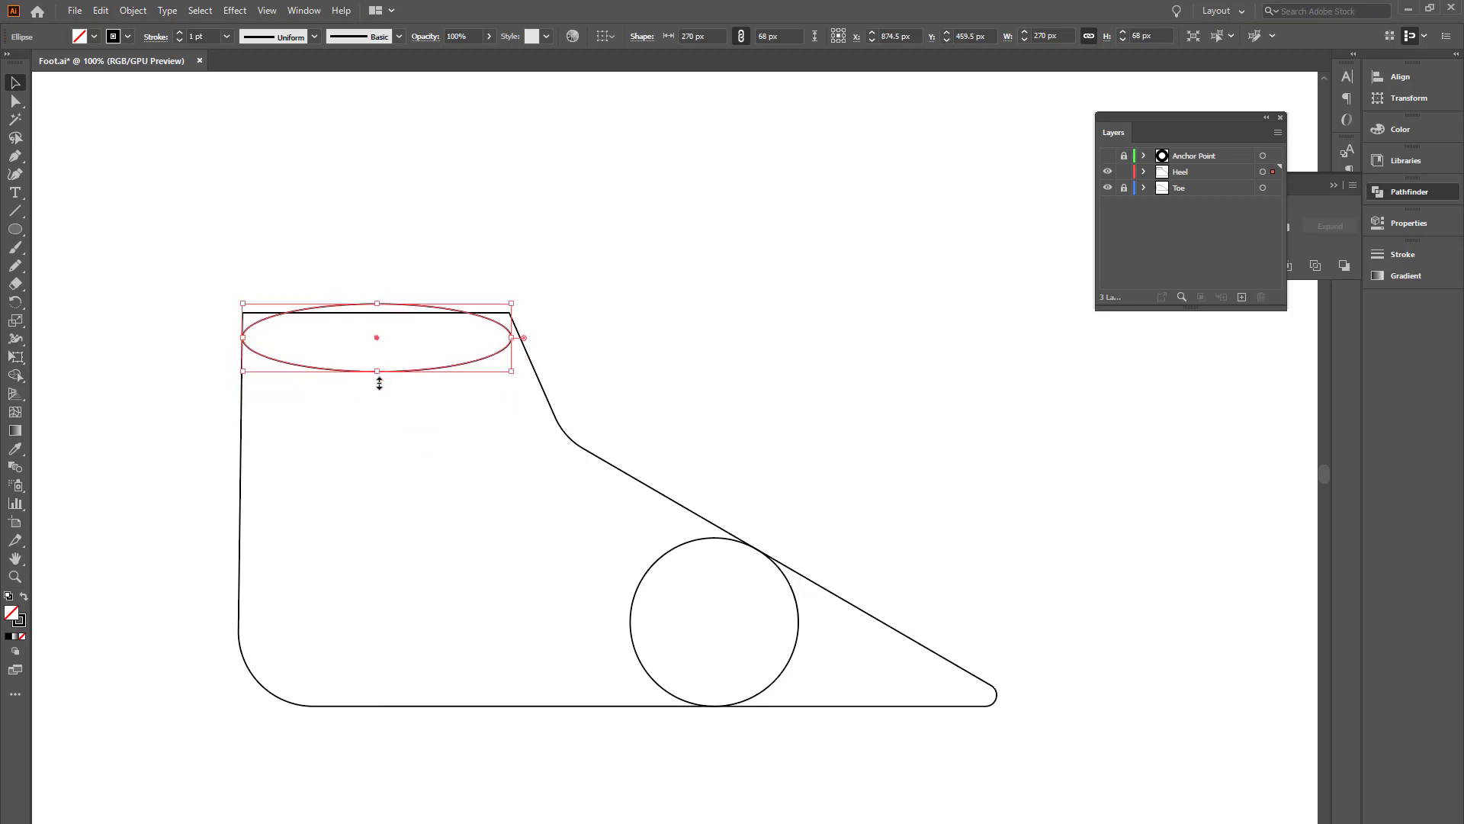
{"action": "left_click", "coordinate": [613, 247]}
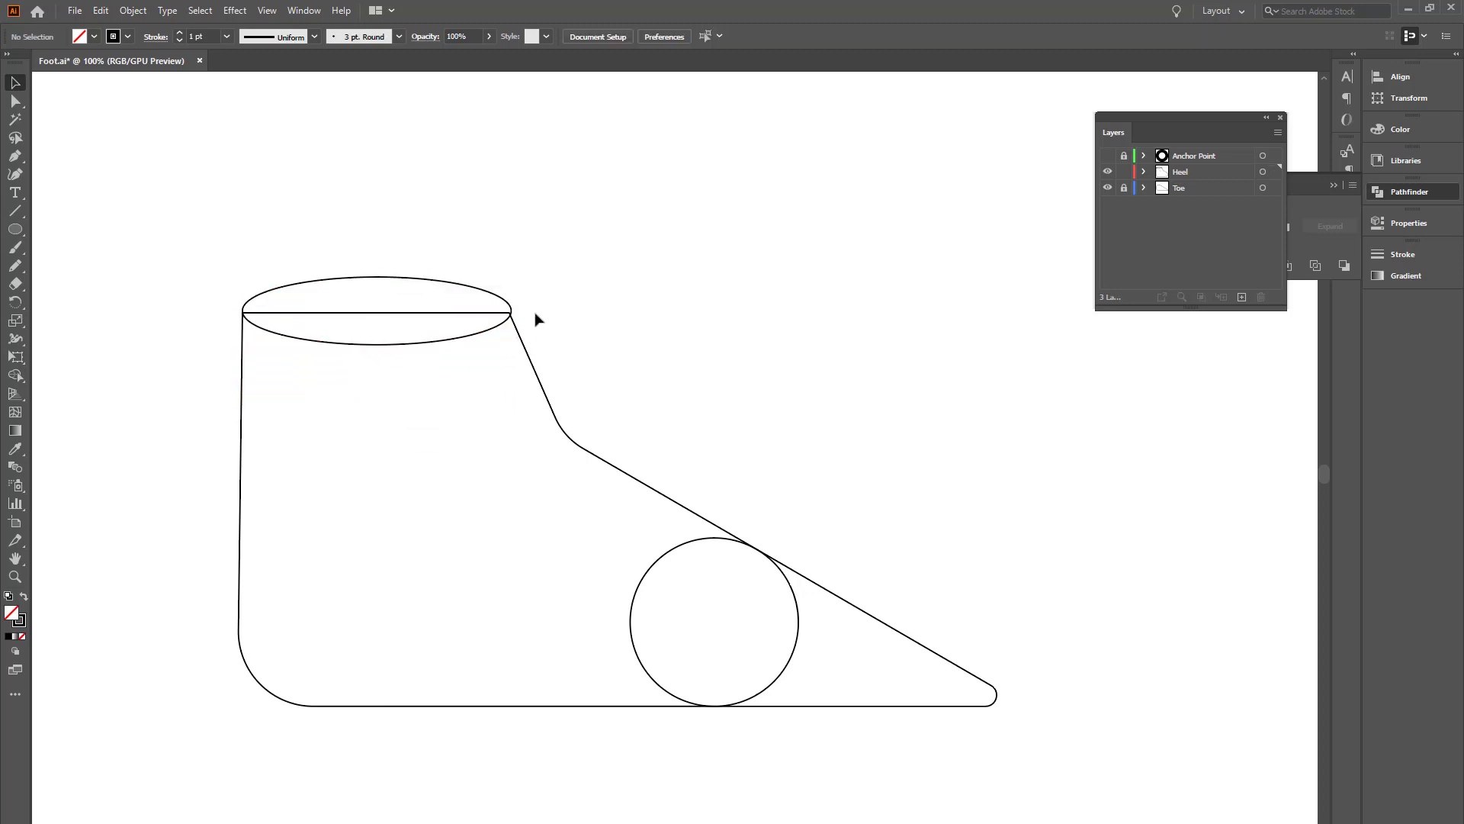
Step: Narrow the ellipse slightly from its front end to match the ankle's top edge and nudge it down to Y 433.5 px
{"action": "left_click_drag", "start_coordinate": [415, 251], "coordinate": [446, 294]}
{"action": "key", "text": "ctrl+equal"}
{"action": "key", "text": "ctrl+equal"}
{"action": "key", "text": "ctrl+equal"}
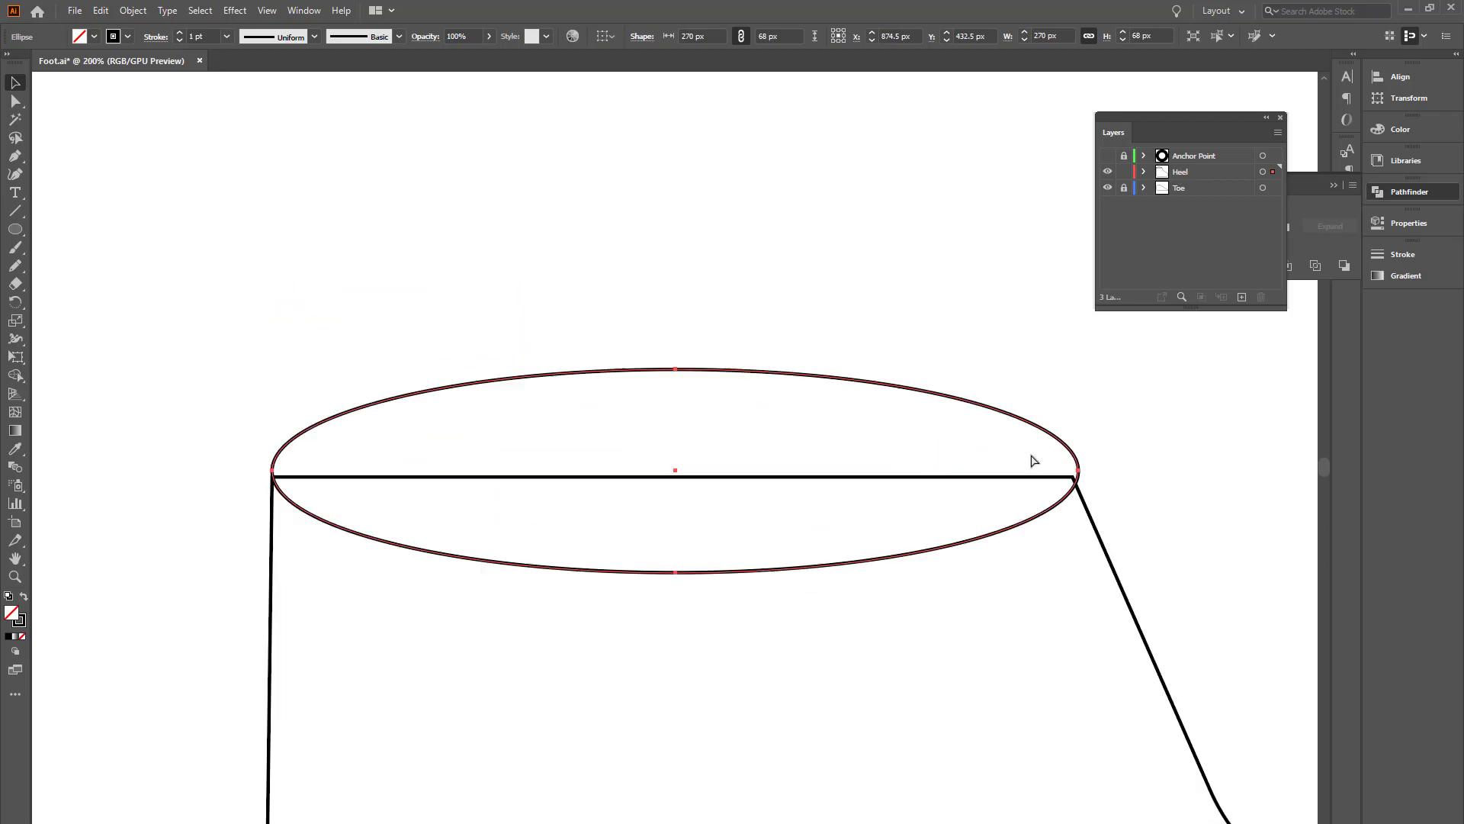
{"action": "key", "text": "ctrl+equal"}
{"action": "left_click_drag", "start_coordinate": [1220, 473], "coordinate": [1217, 473]}
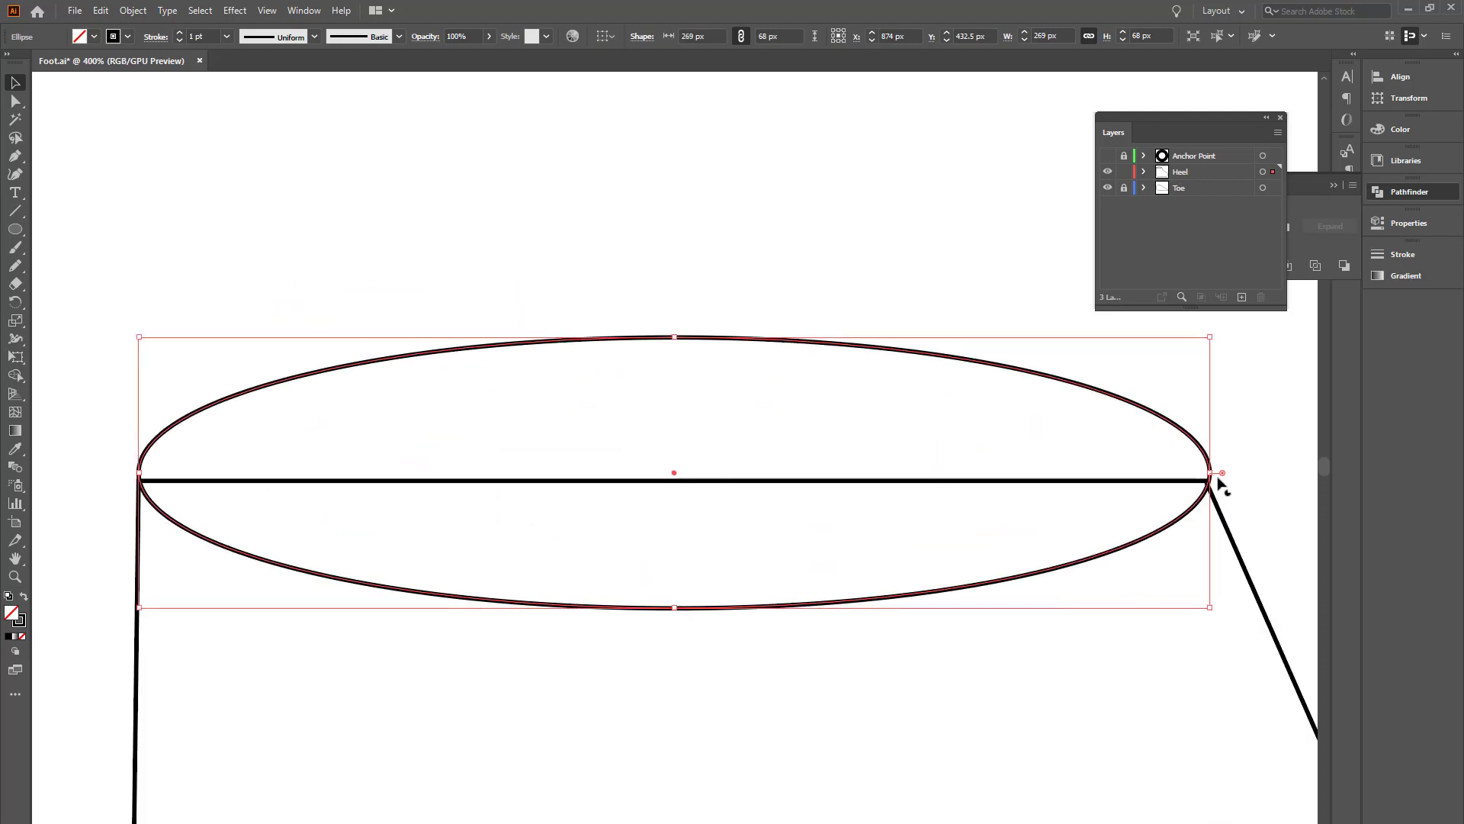
{"action": "key", "text": "shift+Down"}
{"action": "key", "text": "ctrl+z"}
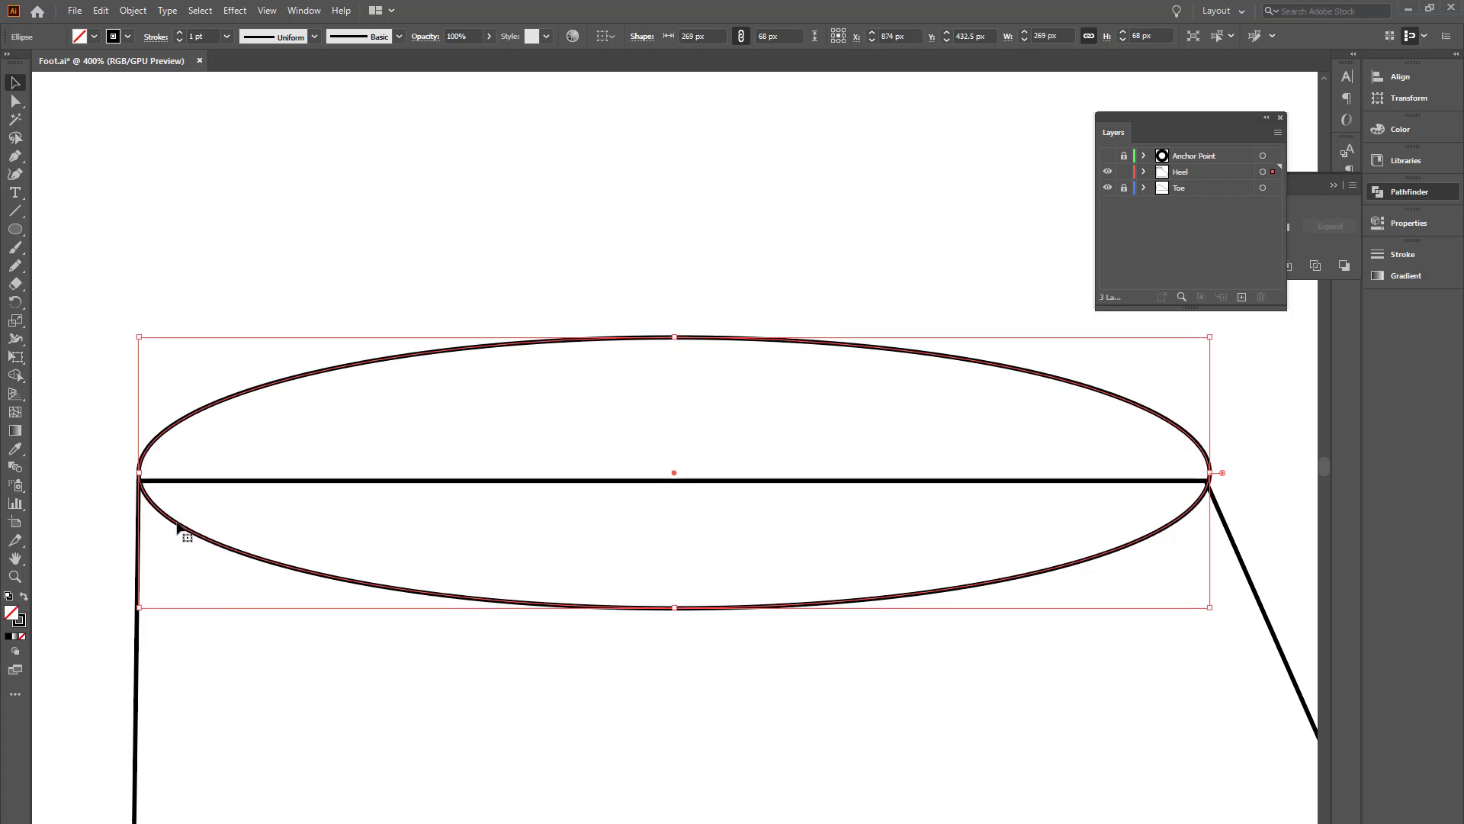
{"action": "left_click", "coordinate": [177, 532]}
{"action": "key", "text": "Down"}
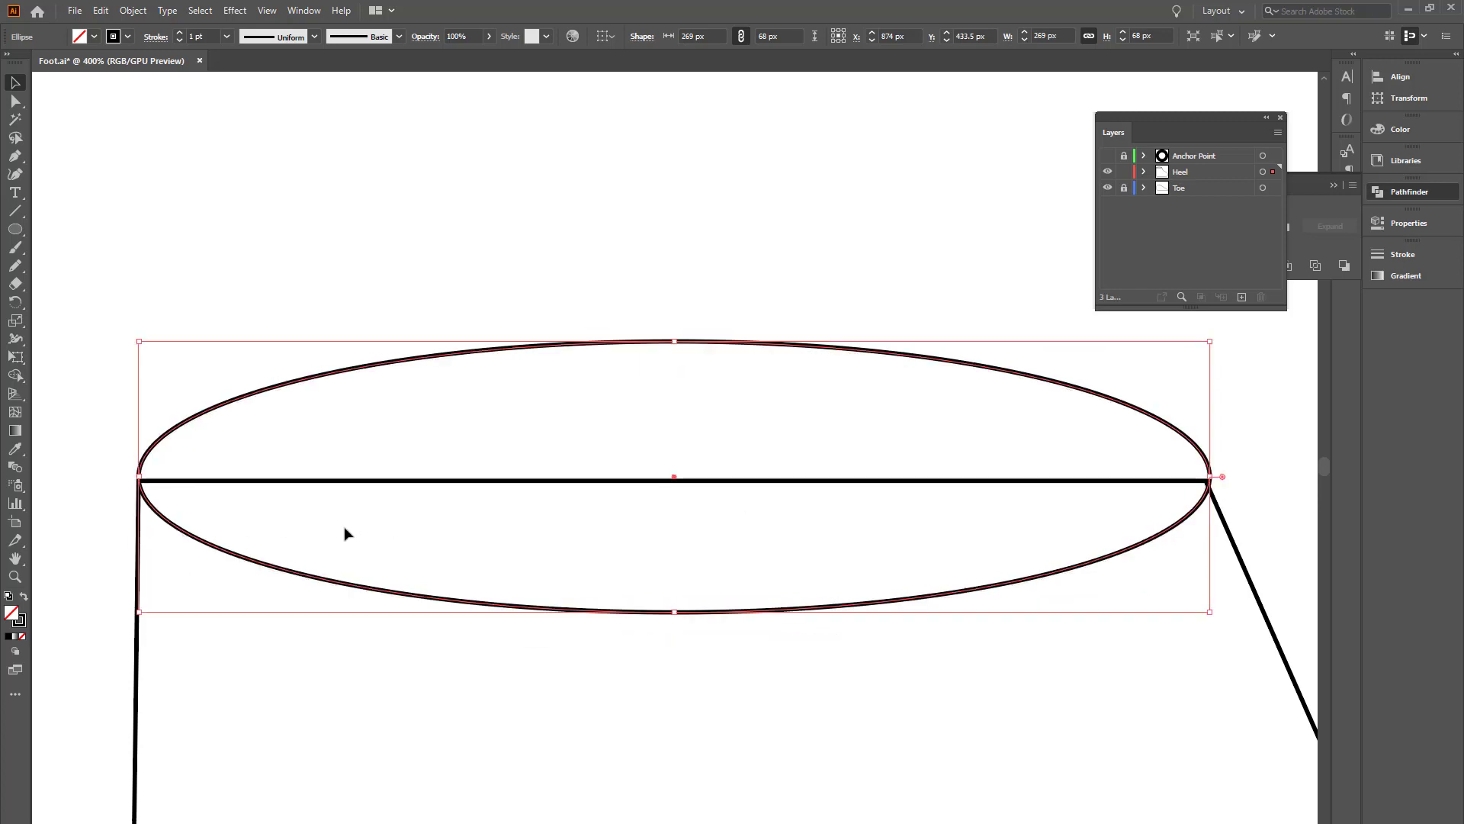
{"action": "left_click_drag", "start_coordinate": [1212, 475], "coordinate": [1208, 476]}
{"action": "left_click", "coordinate": [1251, 471]}
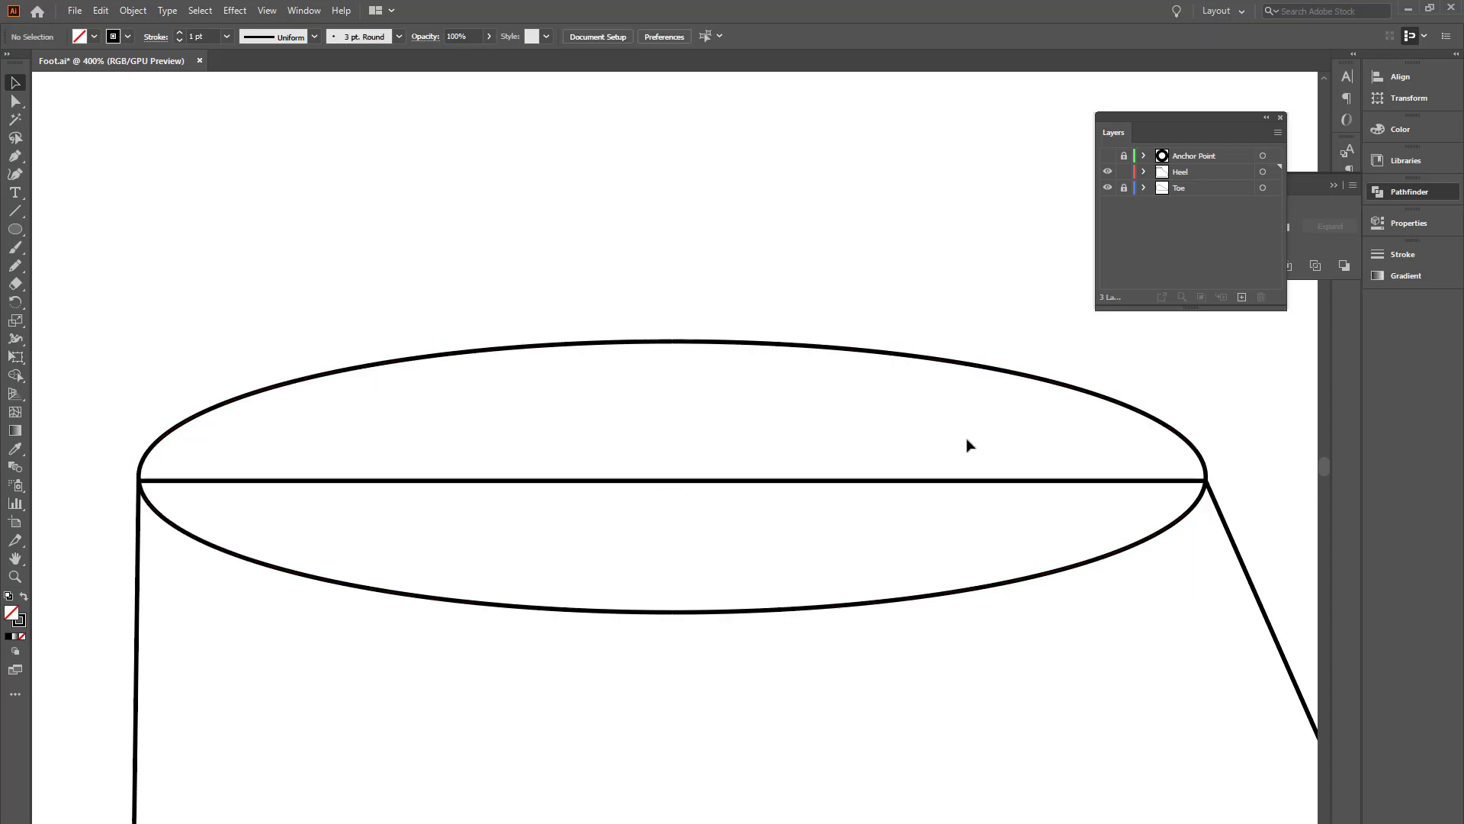
Step: Swap the heel outline's fill and stroke so the shape has a solid black fill and no stroke
{"action": "key", "text": "ctrl+minus"}
{"action": "key", "text": "ctrl+minus"}
{"action": "key", "text": "ctrl+minus"}
{"action": "key", "text": "ctrl+minus"}
{"action": "key", "text": "ctrl+minus"}
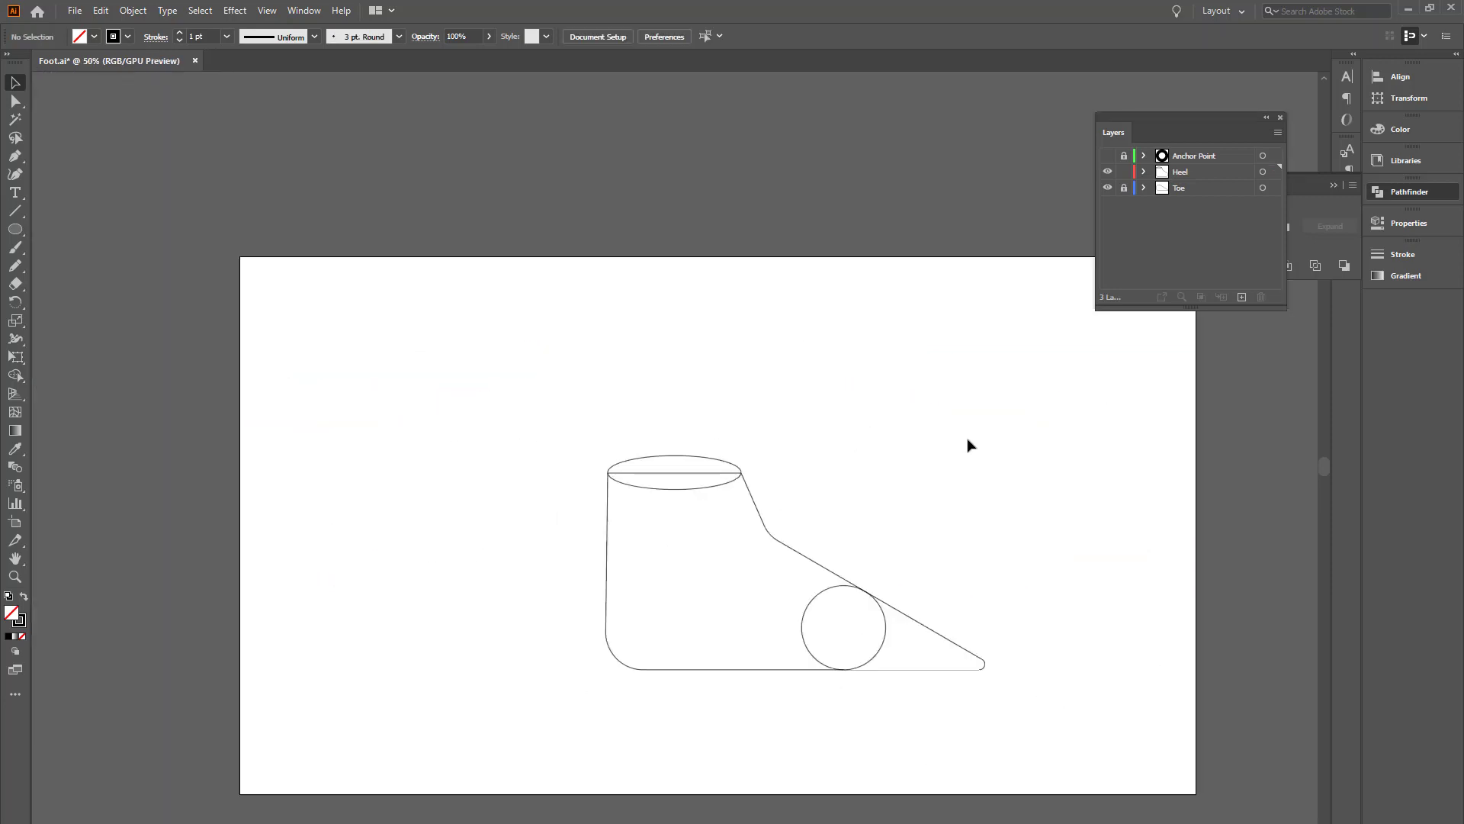
{"action": "mouse_move", "coordinate": [994, 483]}
{"action": "left_mouse_down"}
{"action": "mouse_move", "coordinate": [863, 379]}
{"action": "mouse_move", "coordinate": [873, 395]}
{"action": "left_mouse_up"}
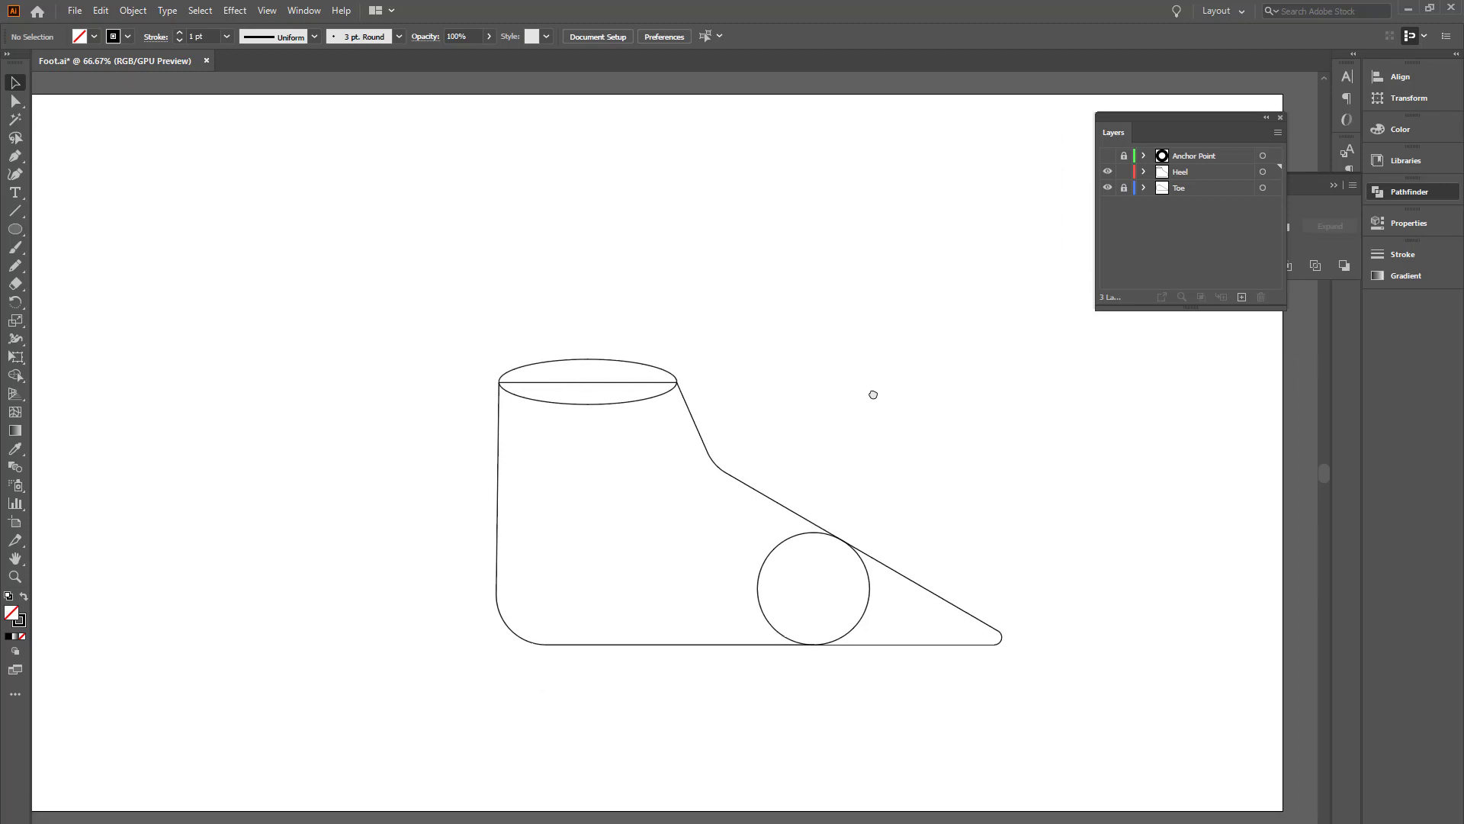
{"action": "left_click_drag", "start_coordinate": [451, 556], "coordinate": [523, 570]}
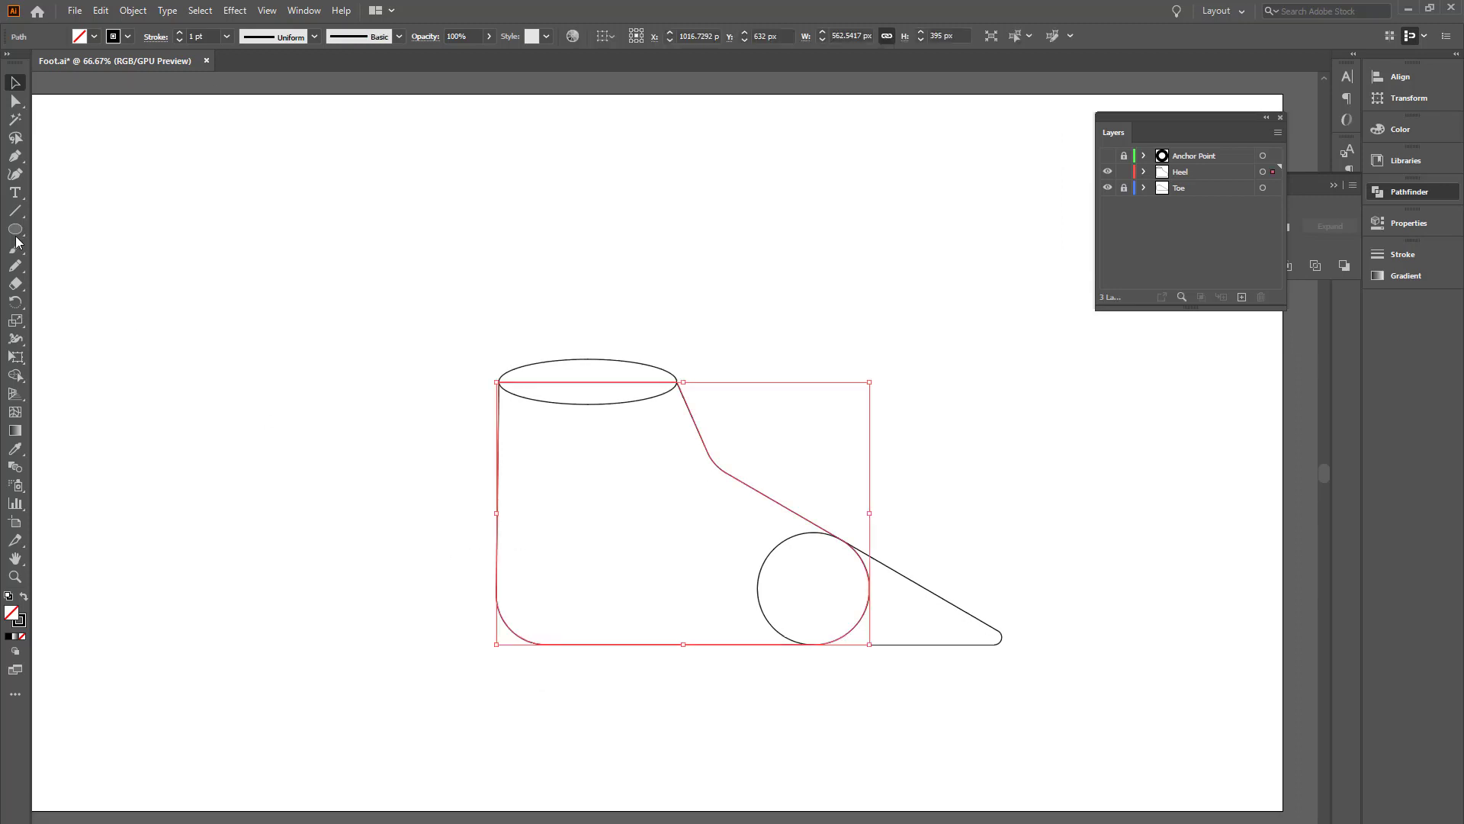
{"action": "left_click", "coordinate": [26, 599]}
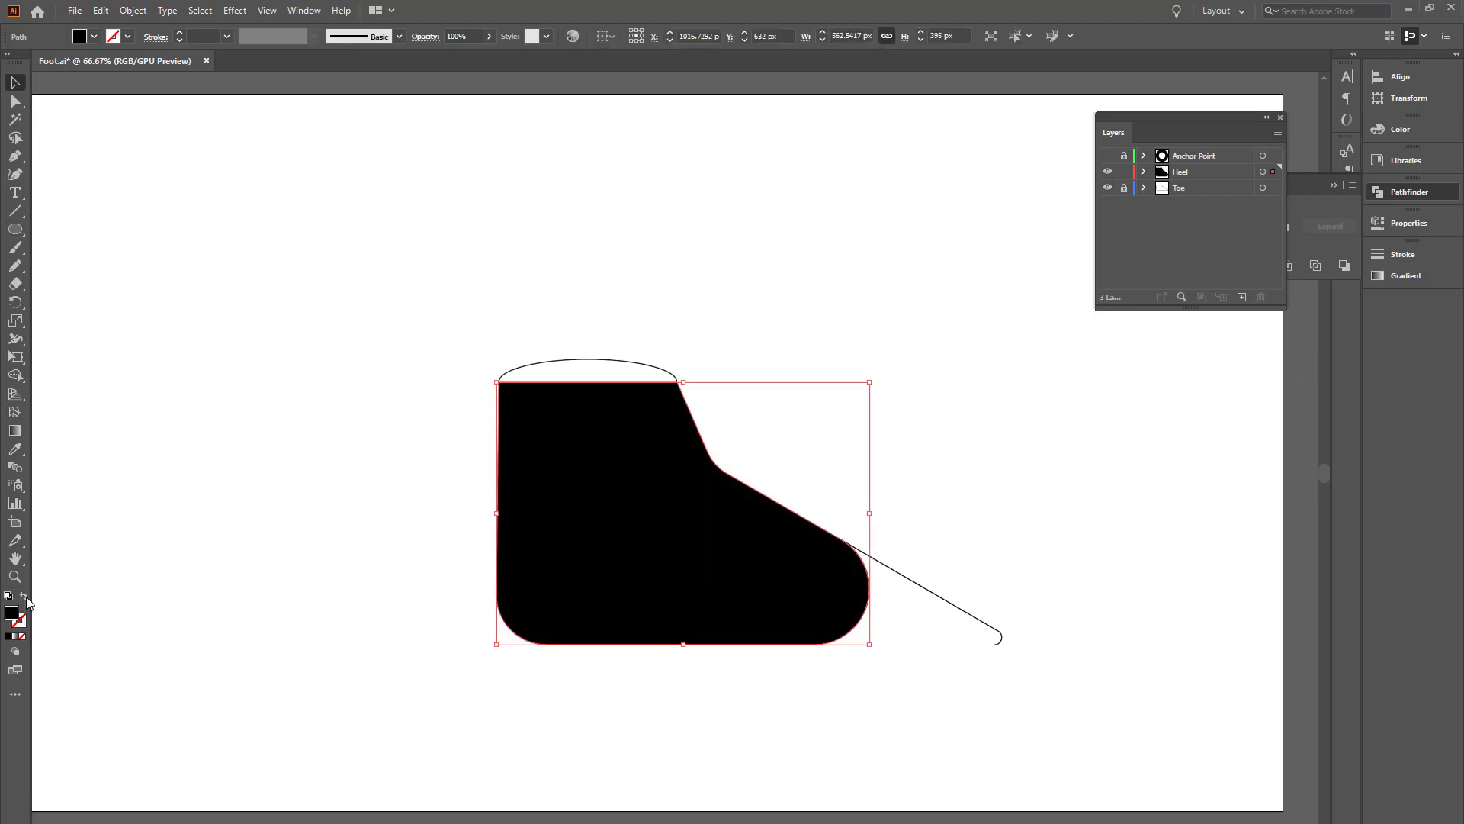
{"action": "left_click", "coordinate": [192, 573]}
Step: Unlock the Toe layer and swap the toe shape's fill and stroke to make it solid black without a stroke
{"action": "left_click_drag", "start_coordinate": [967, 579], "coordinate": [941, 624]}
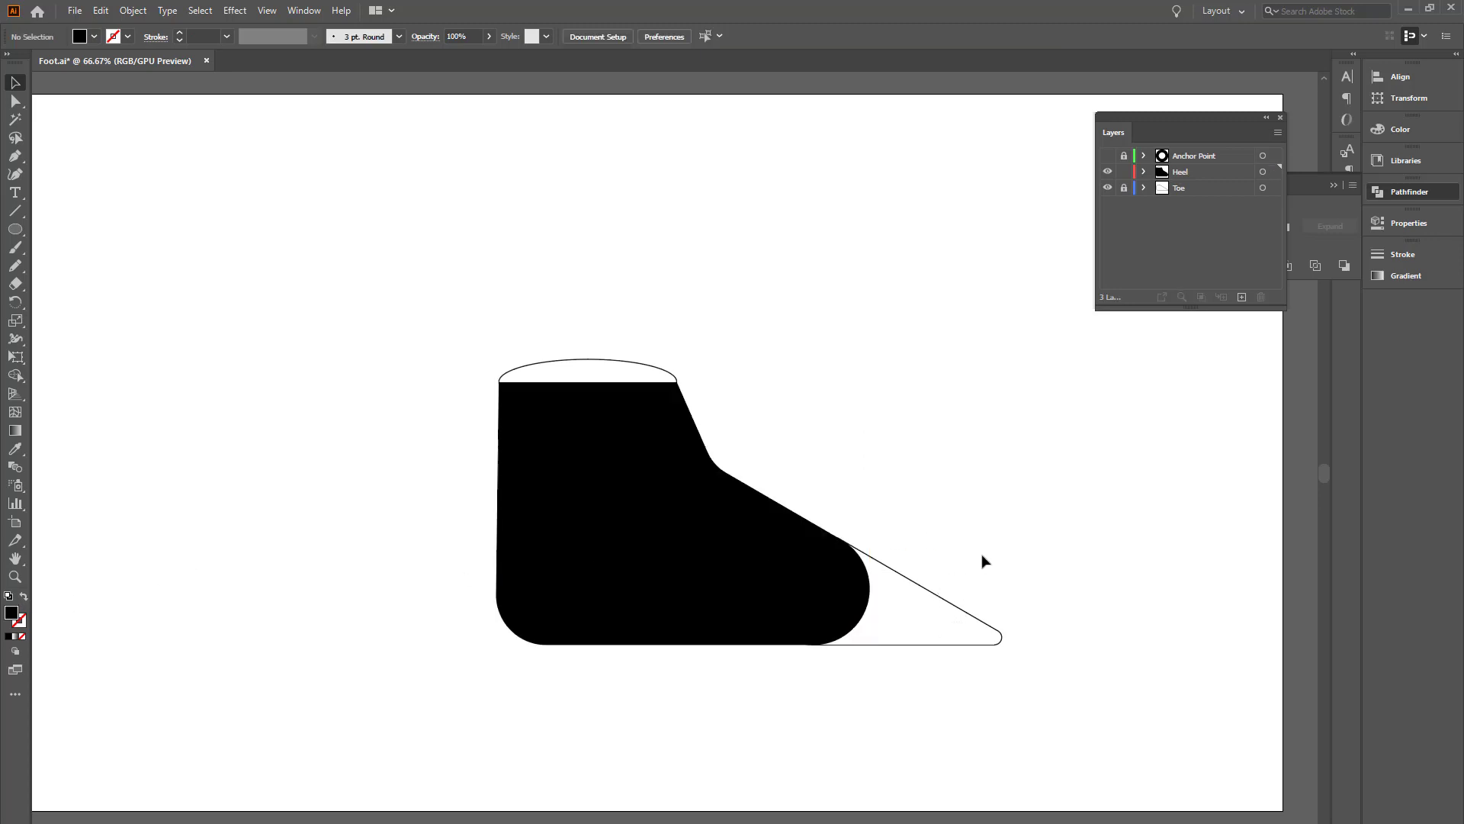
{"action": "left_click", "coordinate": [1416, 191]}
{"action": "left_click", "coordinate": [961, 618]}
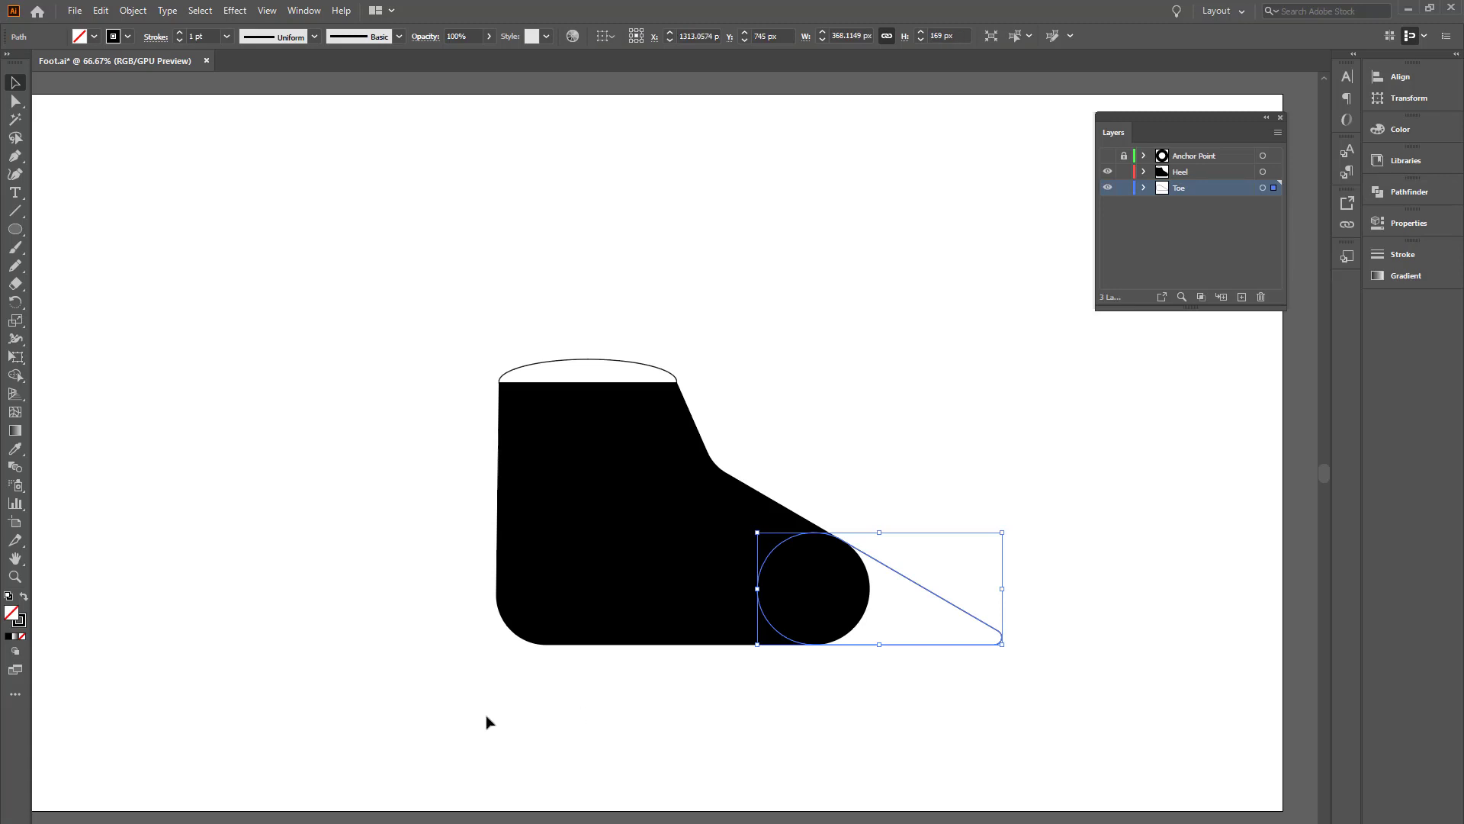
{"action": "left_click", "coordinate": [25, 599]}
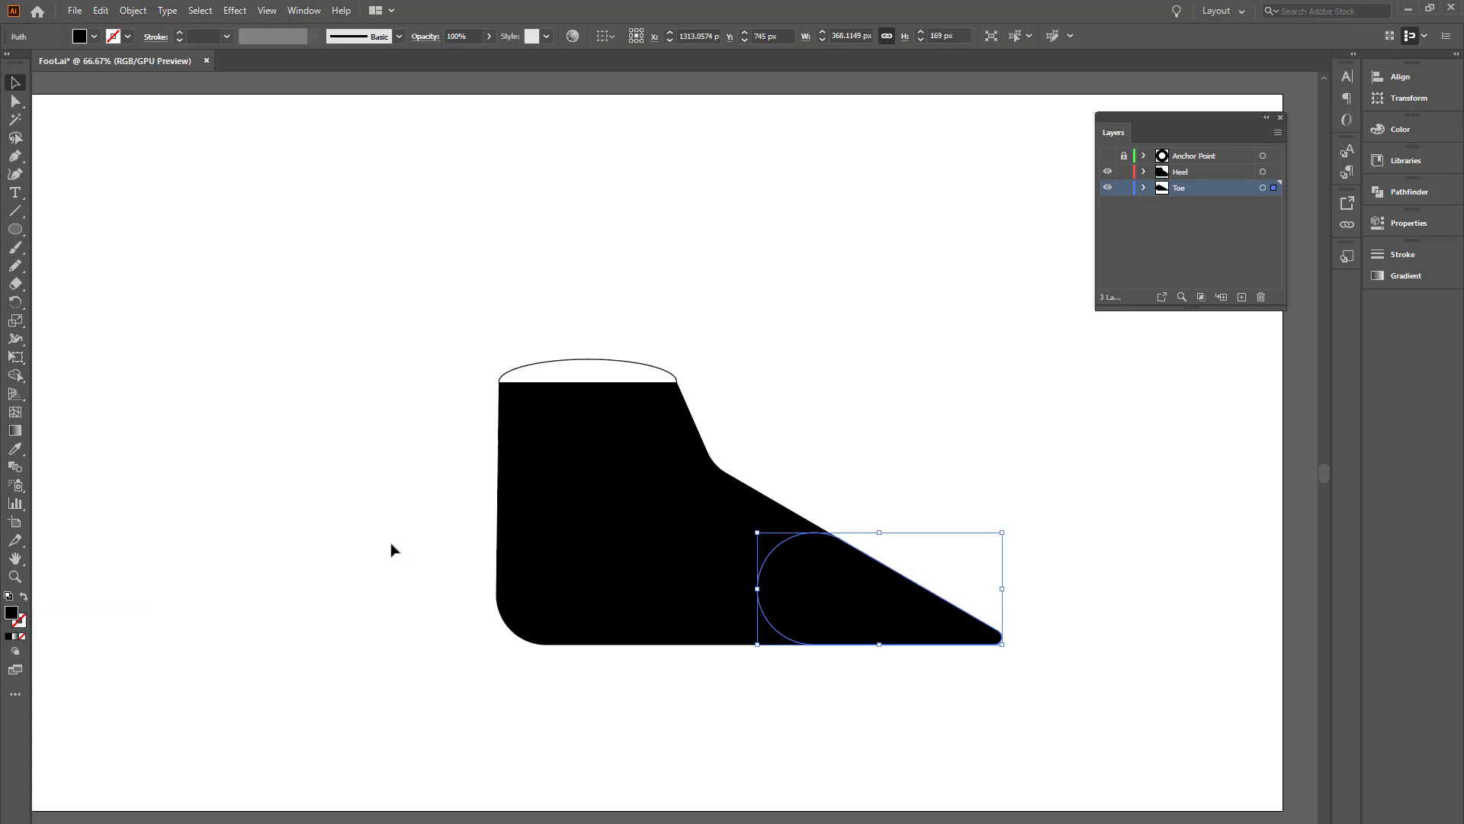
{"action": "left_click", "coordinate": [925, 443]}
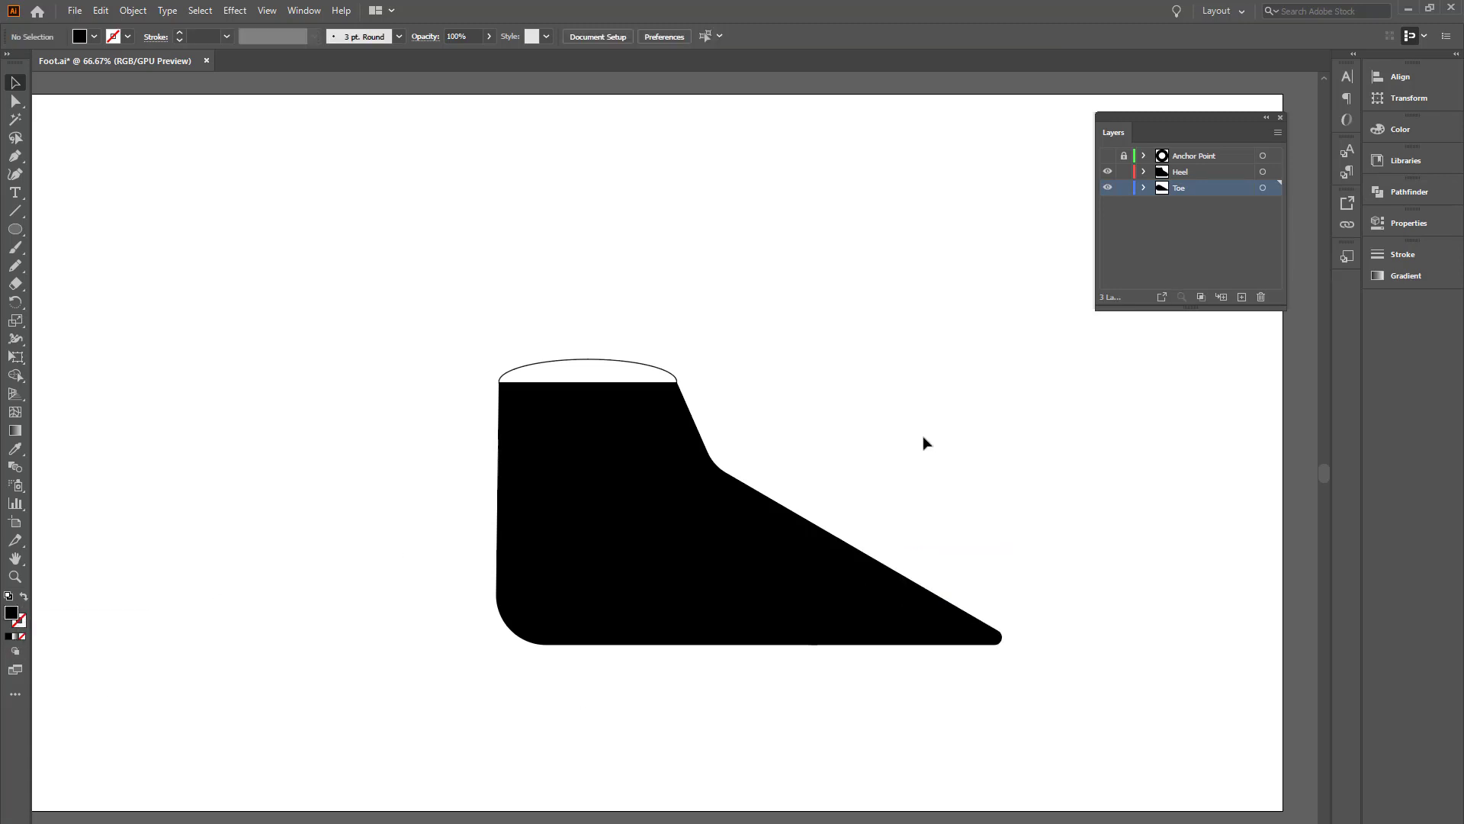
Step: Fill the ankle-opening ellipse with white
{"action": "left_click", "coordinate": [627, 368]}
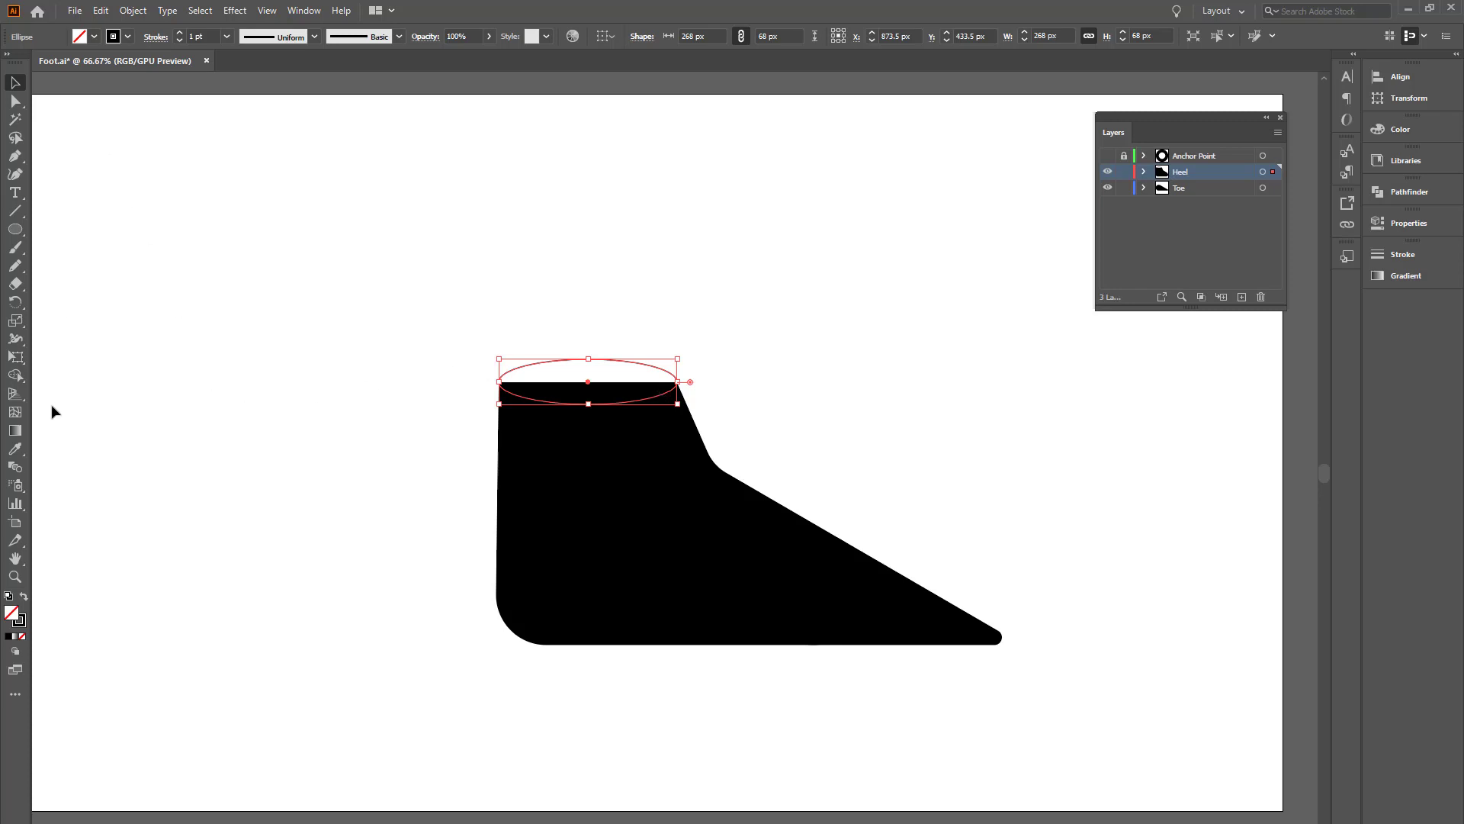
{"action": "double_click", "coordinate": [11, 611]}
{"action": "left_click", "coordinate": [1013, 357]}
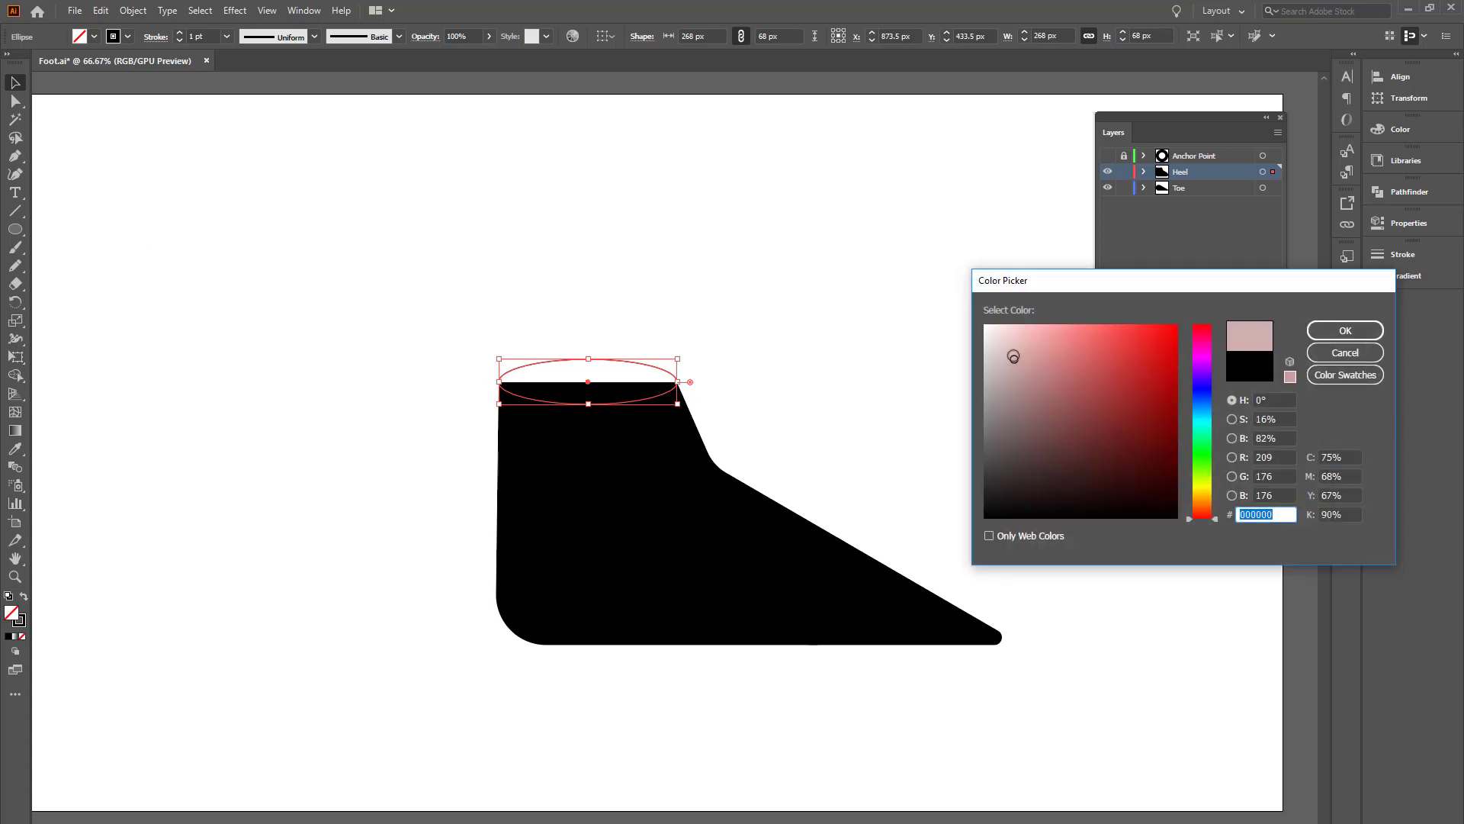
{"action": "left_click_drag", "start_coordinate": [1014, 357], "coordinate": [983, 316]}
{"action": "left_click", "coordinate": [1330, 336]}
{"action": "left_click", "coordinate": [833, 376]}
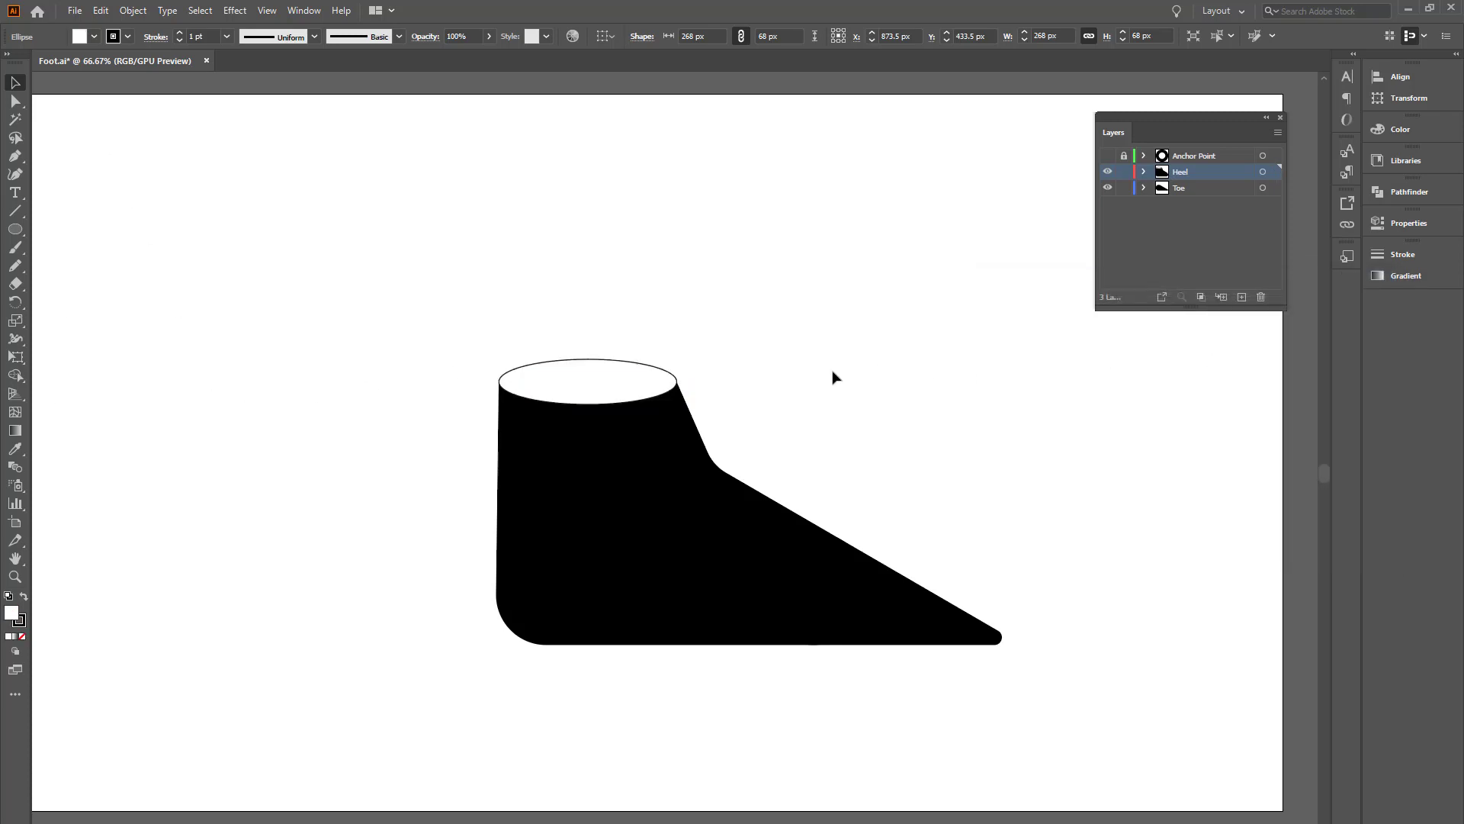
Step: Set the ankle-opening ellipse's stroke weight to 8 pt
{"action": "left_click", "coordinate": [625, 385]}
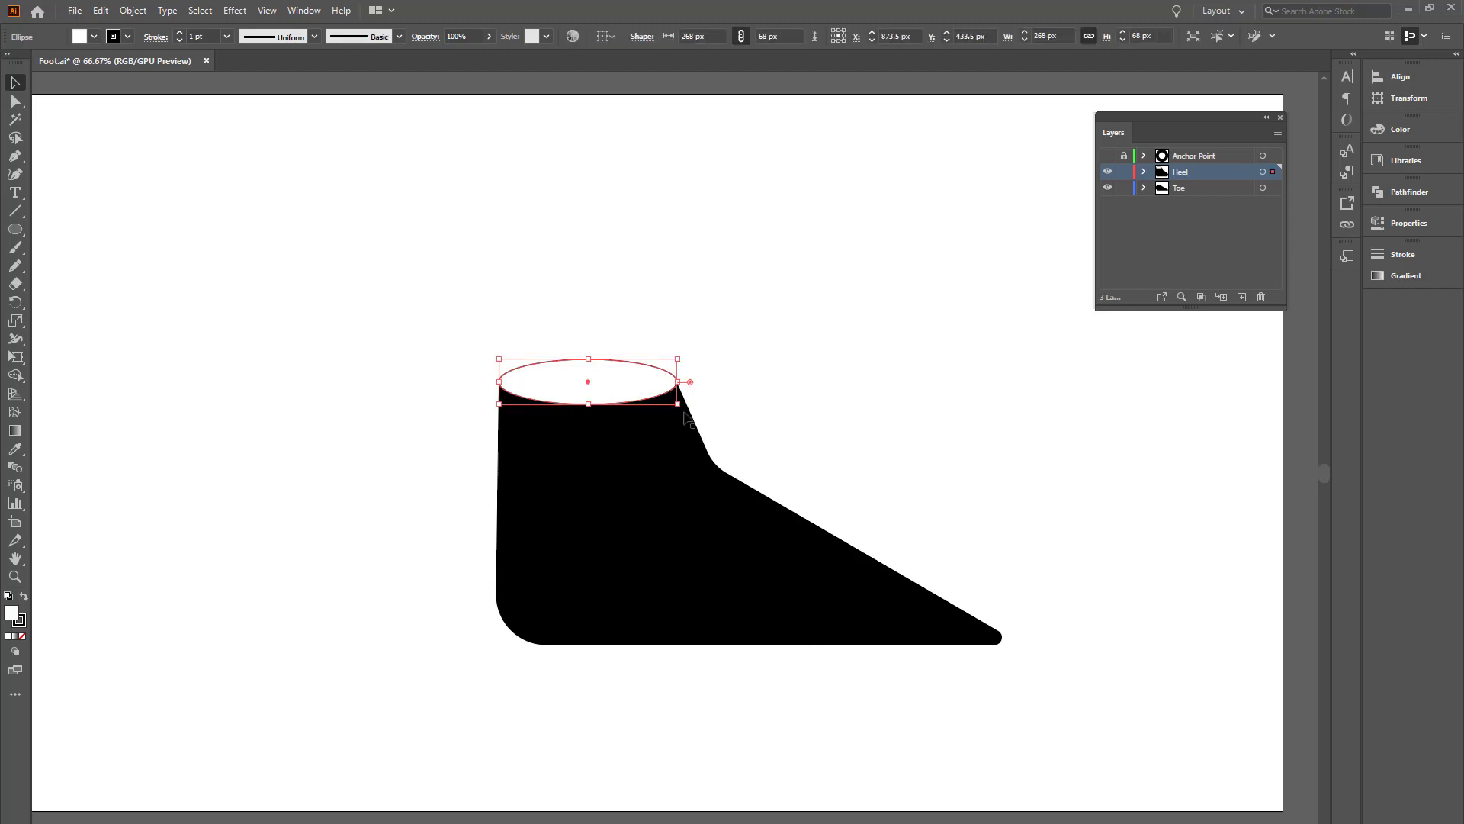
{"action": "left_click", "coordinate": [227, 36]}
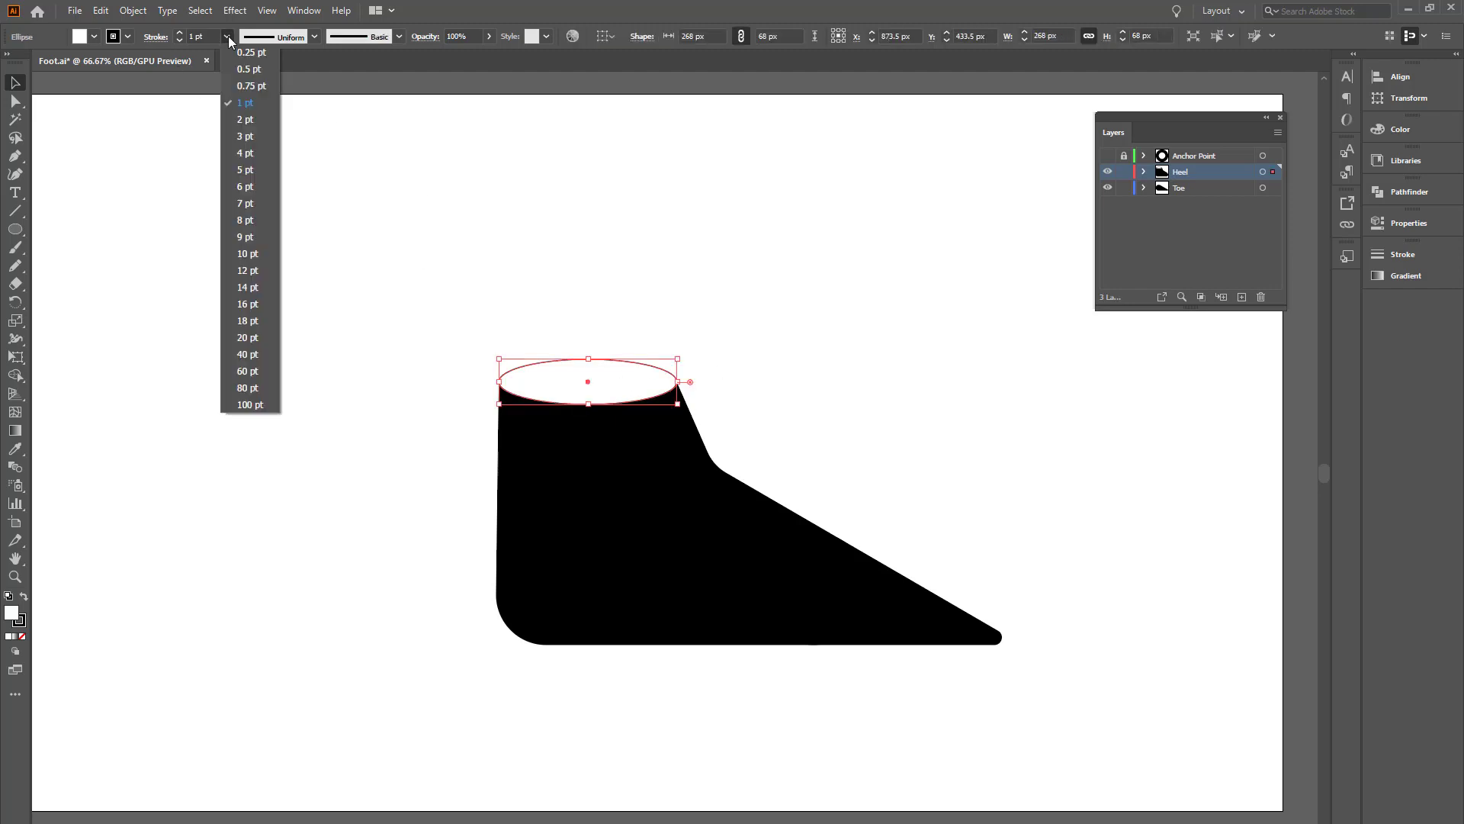
{"action": "left_click", "coordinate": [251, 220]}
{"action": "left_click", "coordinate": [750, 292]}
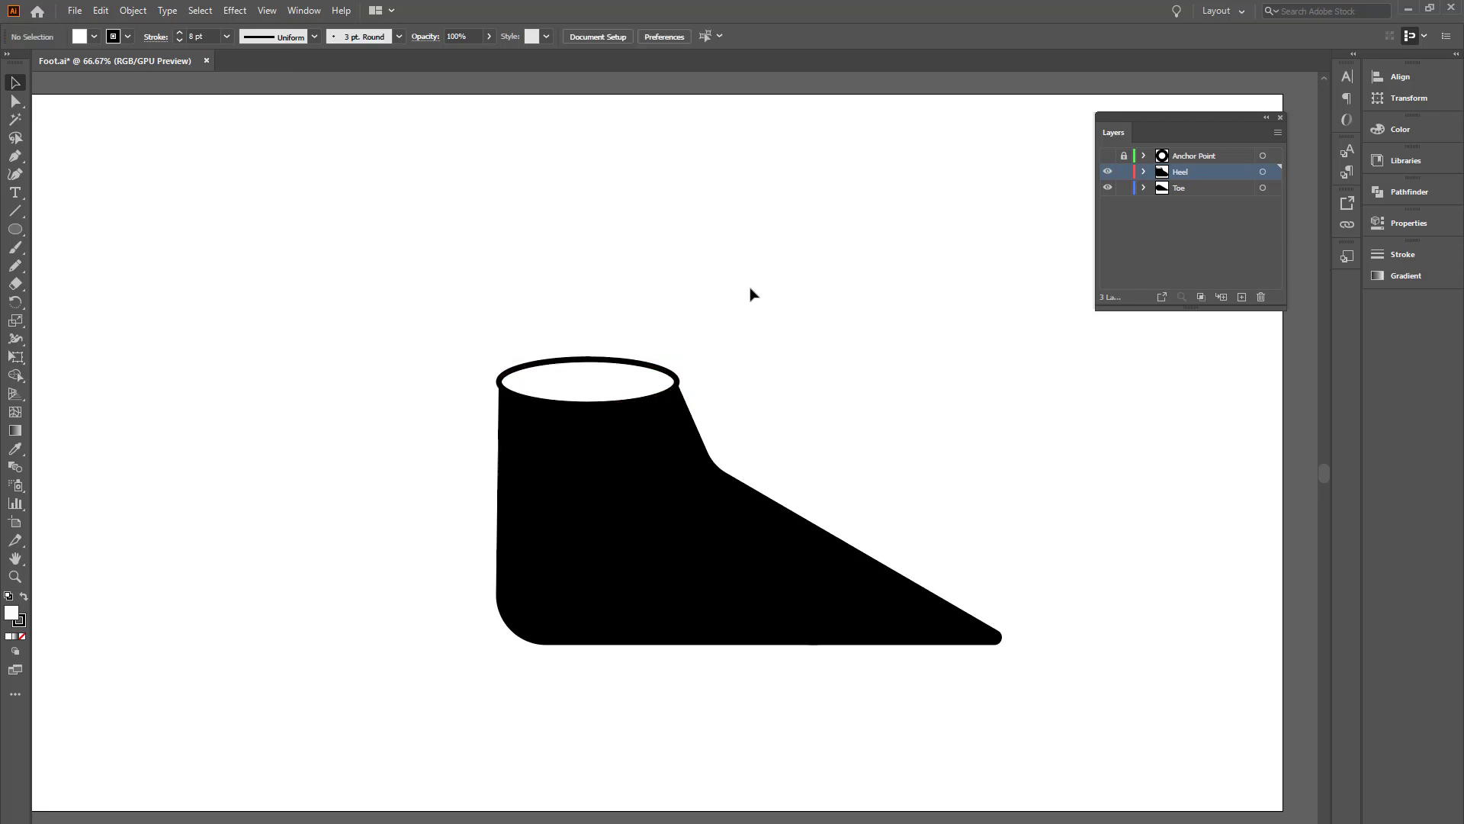
Step: Set the ankle-opening ellipse's stroke weight to 4 pt
{"action": "left_click", "coordinate": [592, 380]}
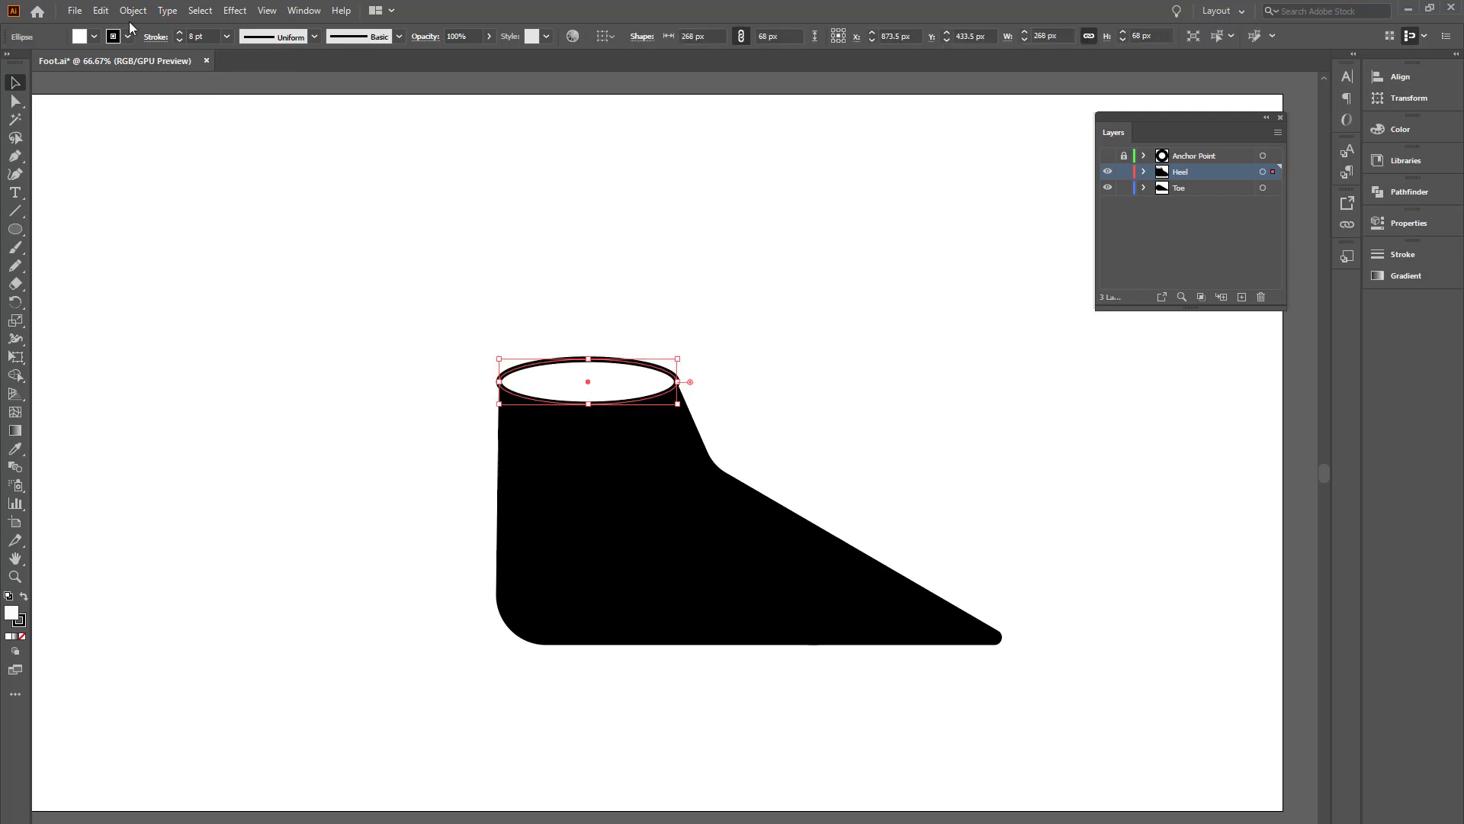
{"action": "left_click", "coordinate": [228, 38]}
{"action": "left_click", "coordinate": [252, 169]}
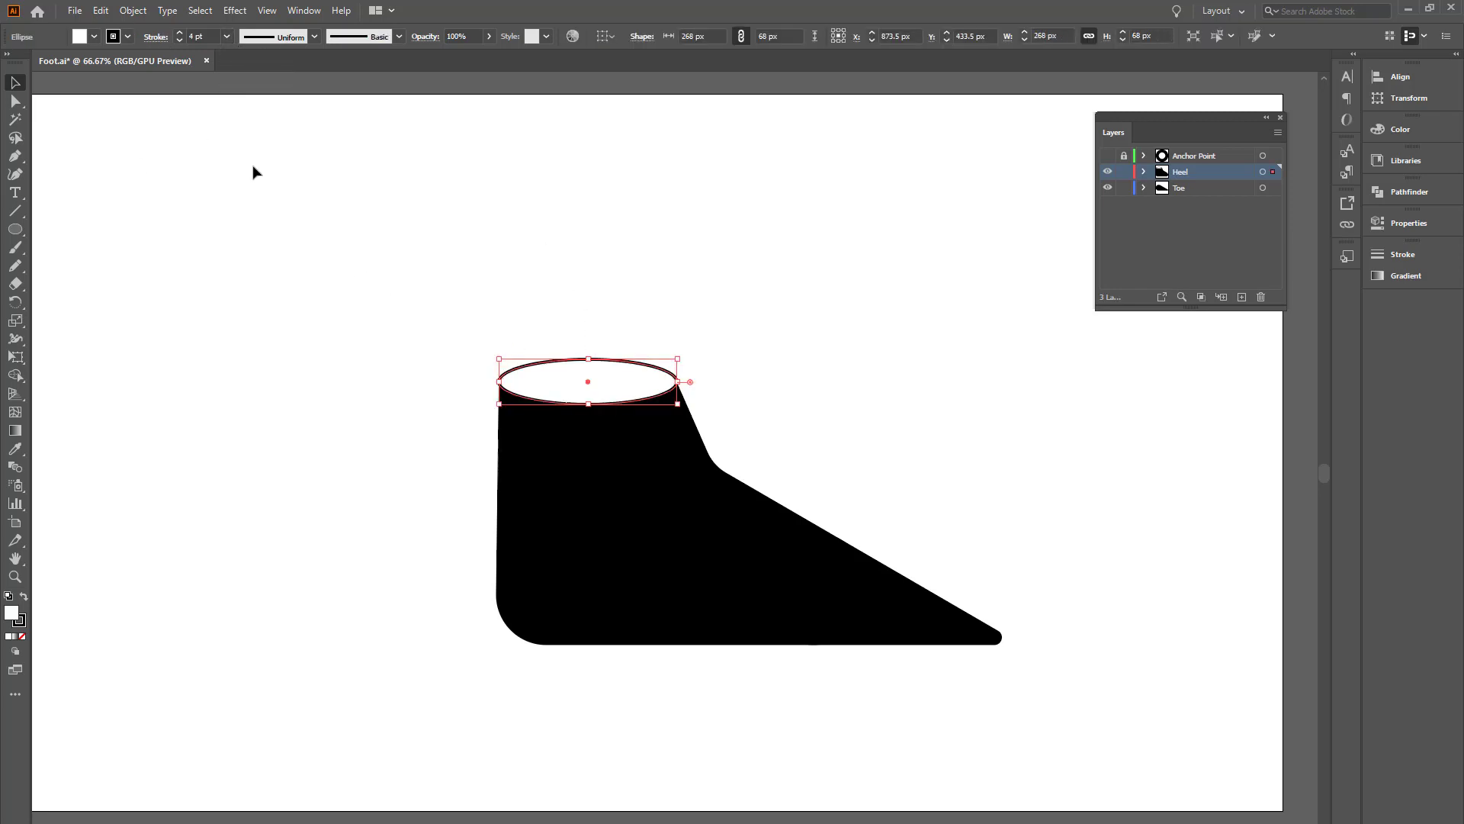
{"action": "left_click", "coordinate": [828, 332]}
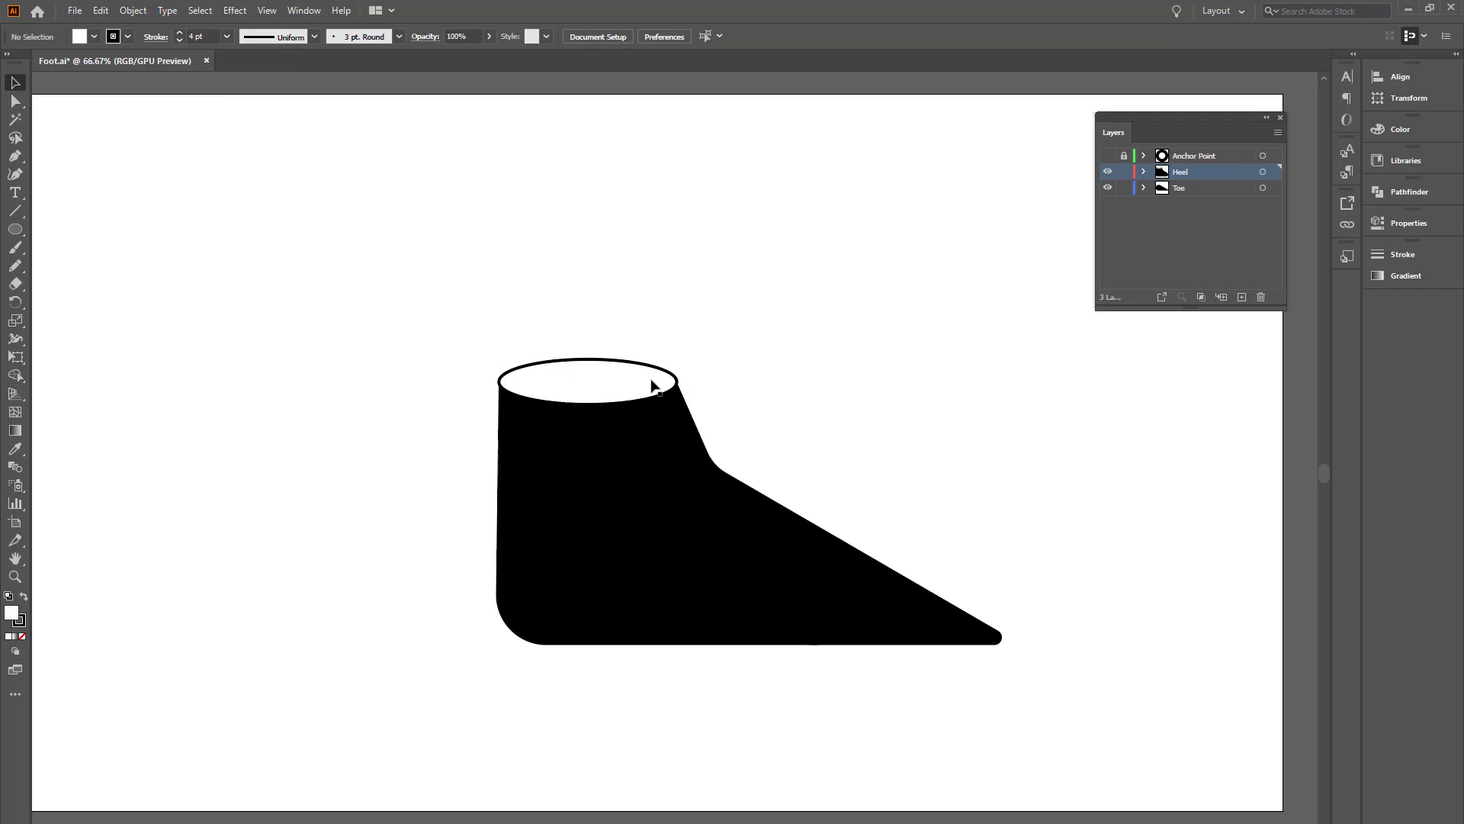
Step: Narrow the ankle-opening ellipse from both ends to about 265 px wide so its stroke lines up with the ankle's sides
{"action": "left_click", "coordinate": [651, 386]}
{"action": "key", "text": "ctrl+equal"}
{"action": "key", "text": "ctrl+equal"}
{"action": "key", "text": "ctrl+equal"}
{"action": "key", "text": "ctrl+equal"}
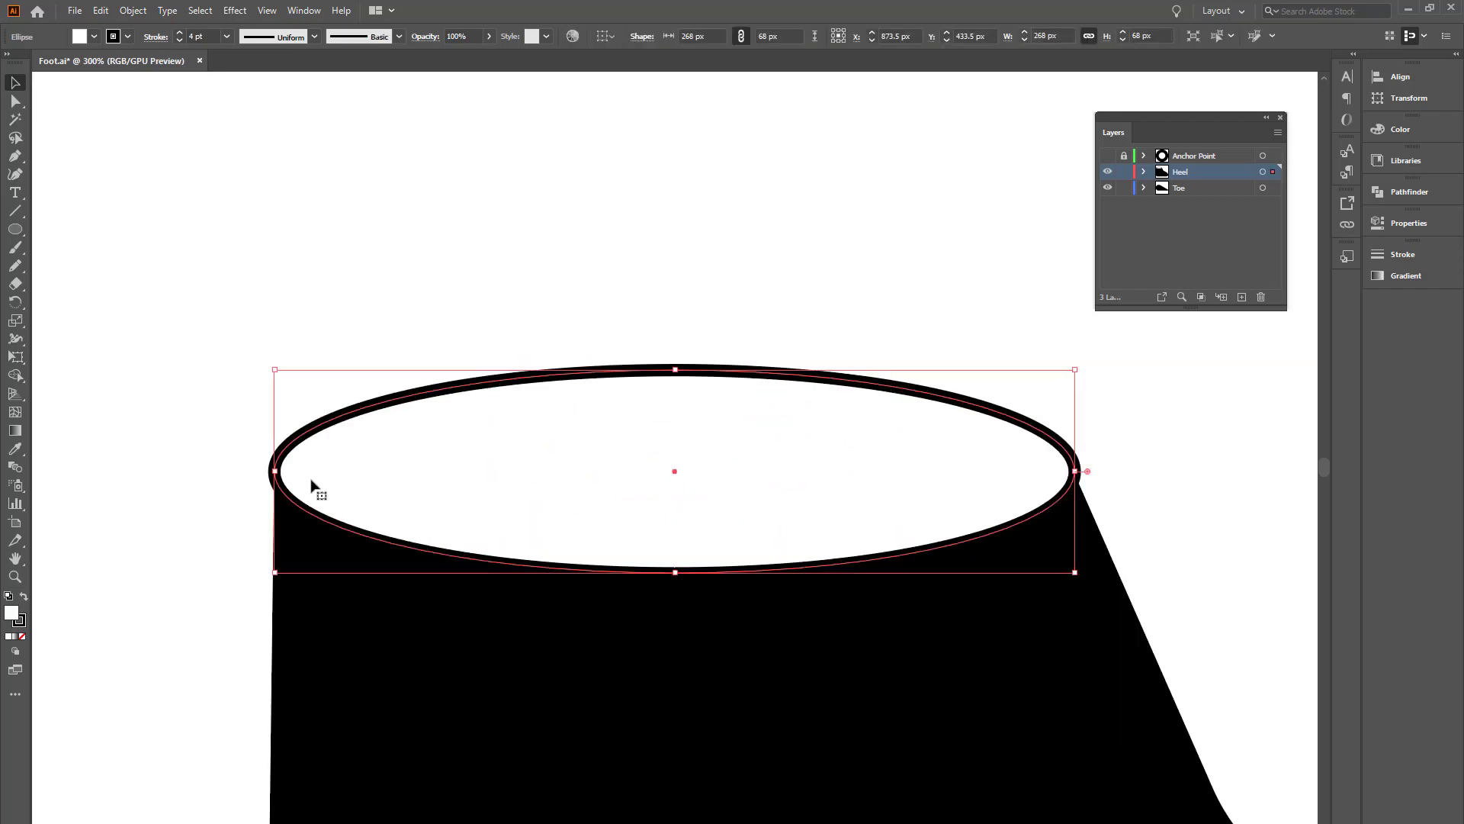
{"action": "left_click_drag", "start_coordinate": [276, 472], "coordinate": [279, 472]}
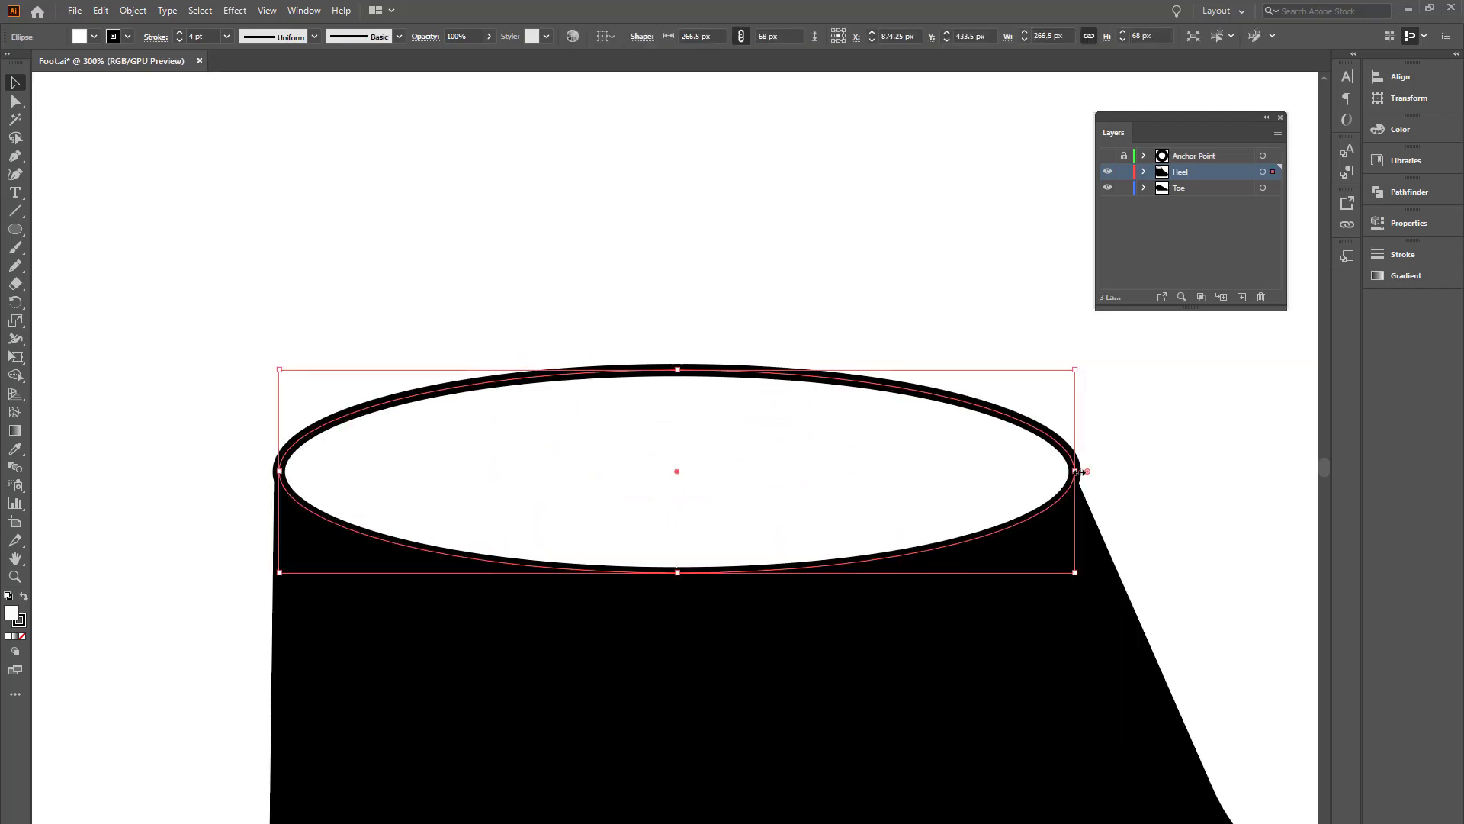
{"action": "left_click_drag", "start_coordinate": [1078, 472], "coordinate": [1074, 471]}
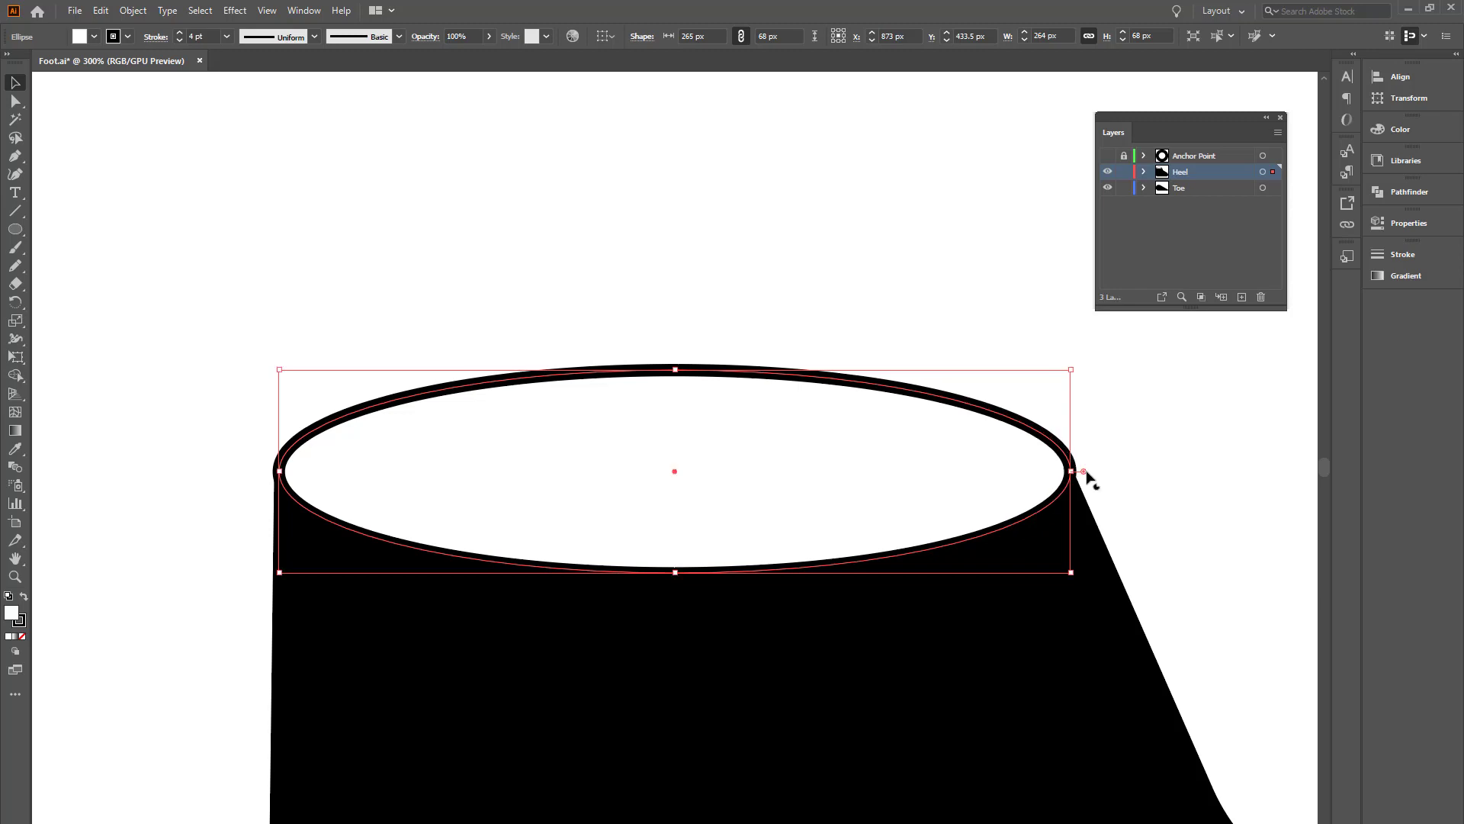
{"action": "left_click", "coordinate": [852, 222]}
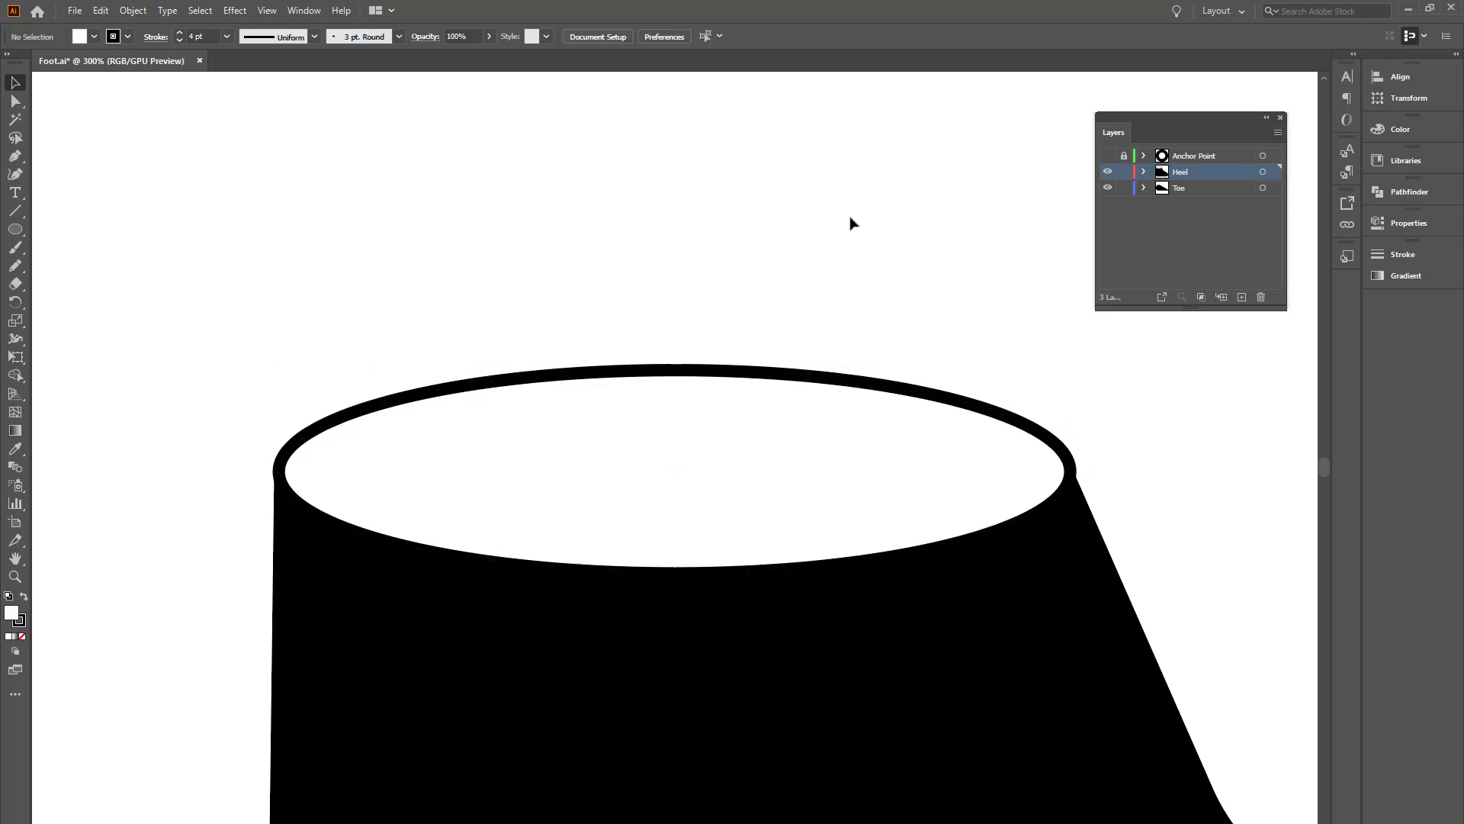
{"action": "key", "text": "ctrl+0"}
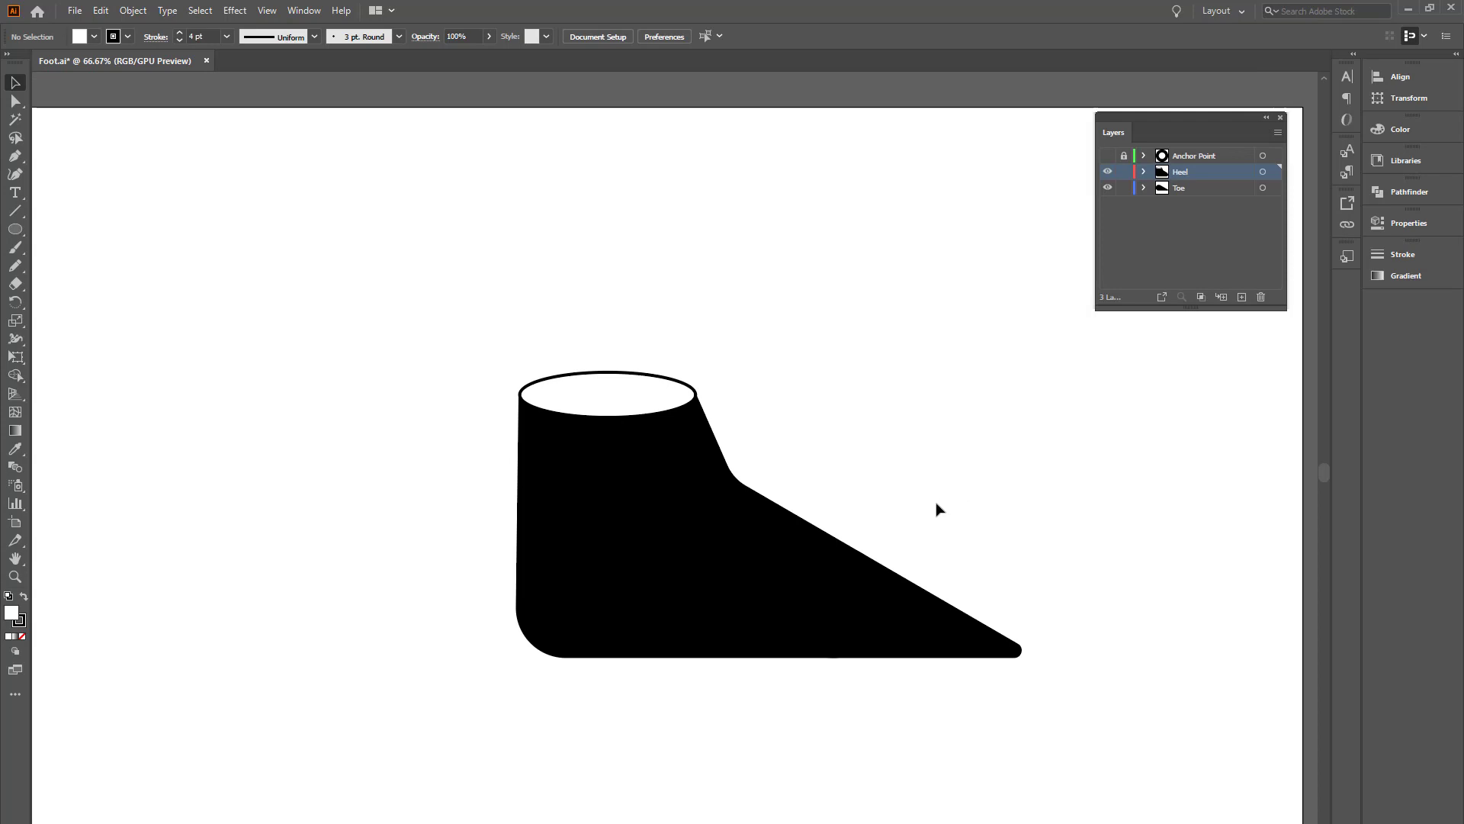
Step: Group the ankle-opening ellipse with the heel shape
{"action": "left_click", "coordinate": [682, 429]}
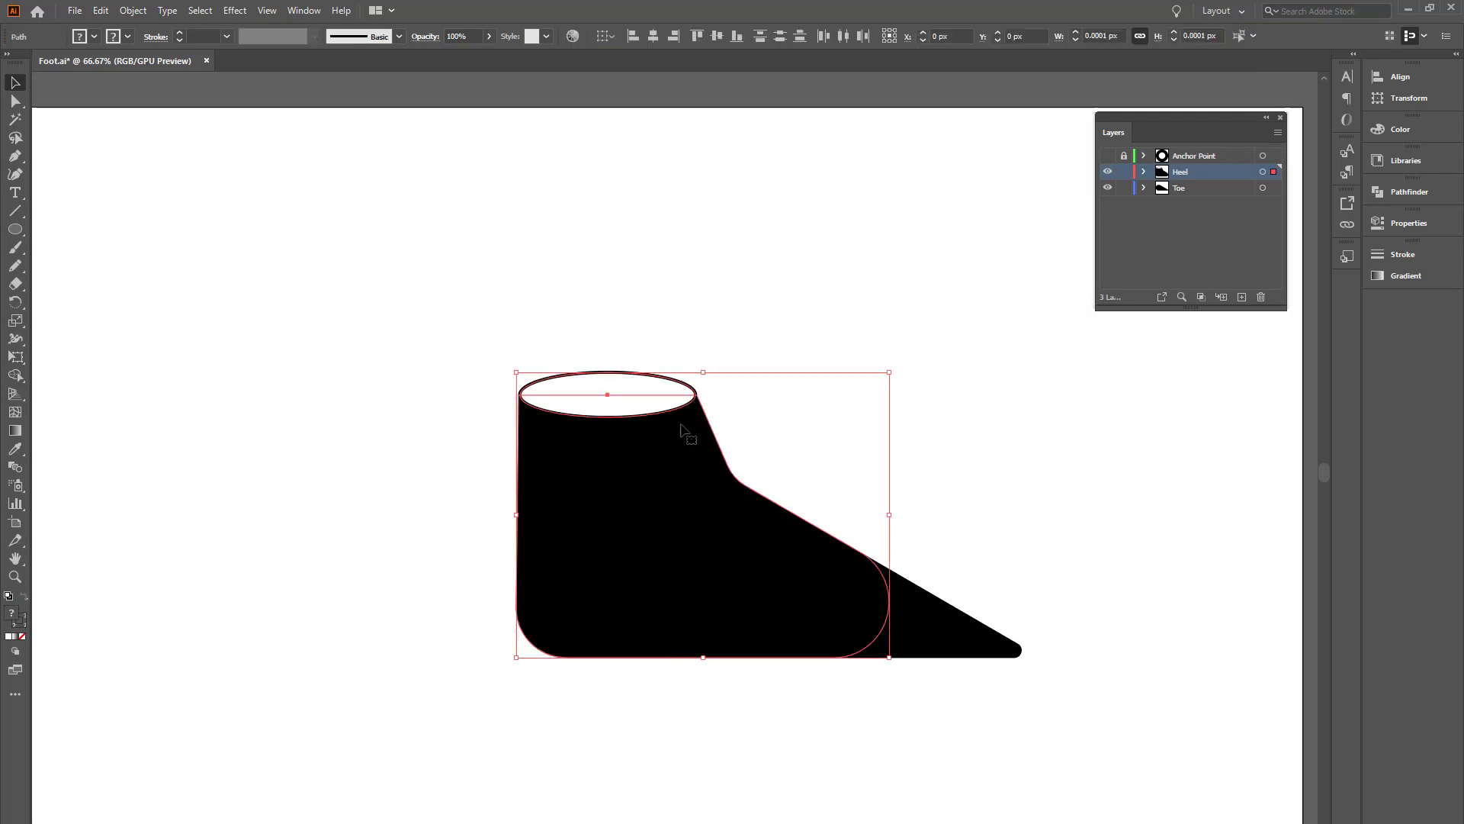
{"action": "right_click", "coordinate": [677, 481]}
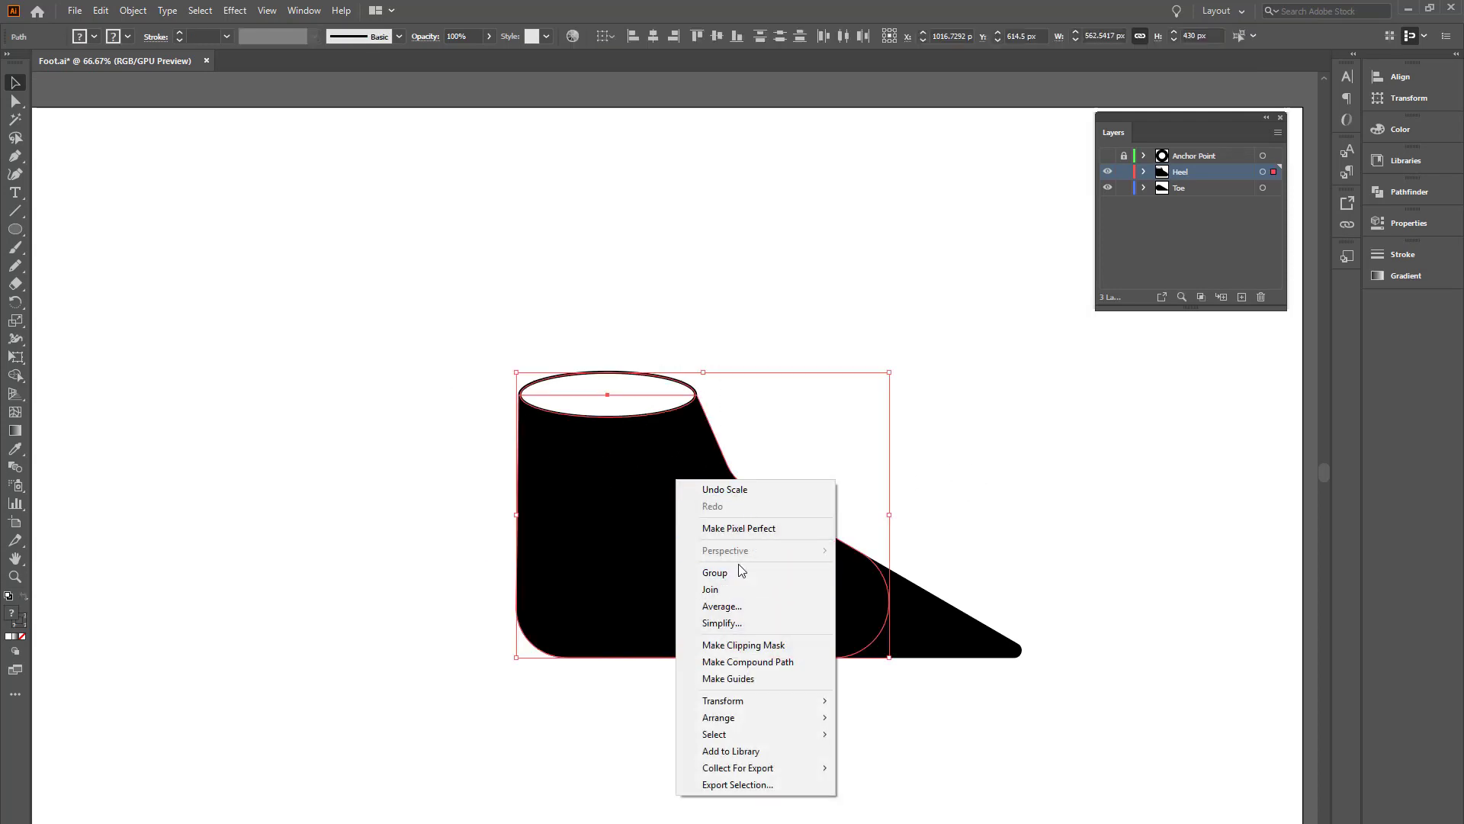
{"action": "left_click", "coordinate": [780, 571]}
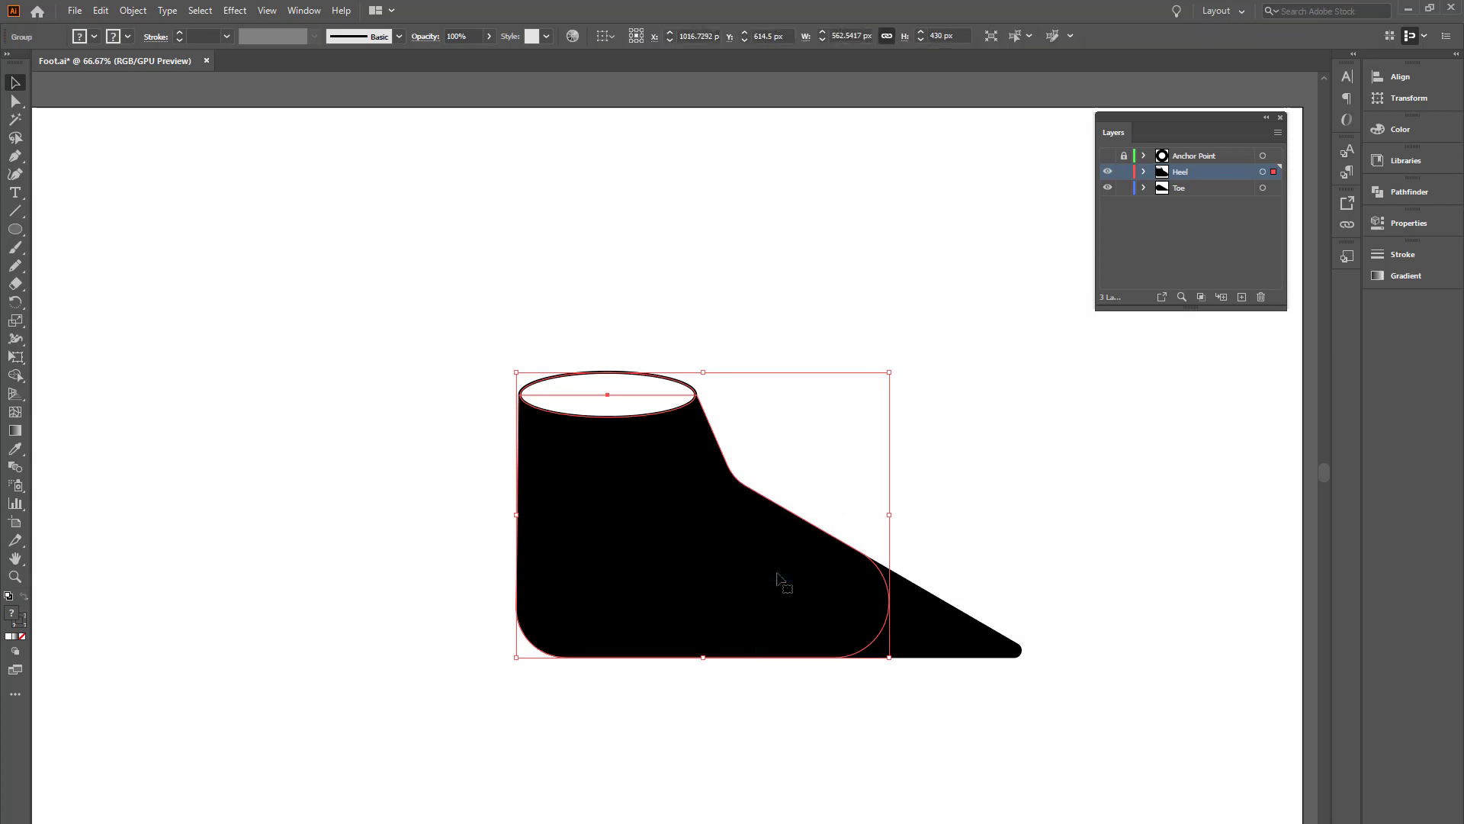
{"action": "left_click", "coordinate": [790, 336]}
{"action": "left_click", "coordinate": [670, 480]}
{"action": "left_click", "coordinate": [1103, 208]}
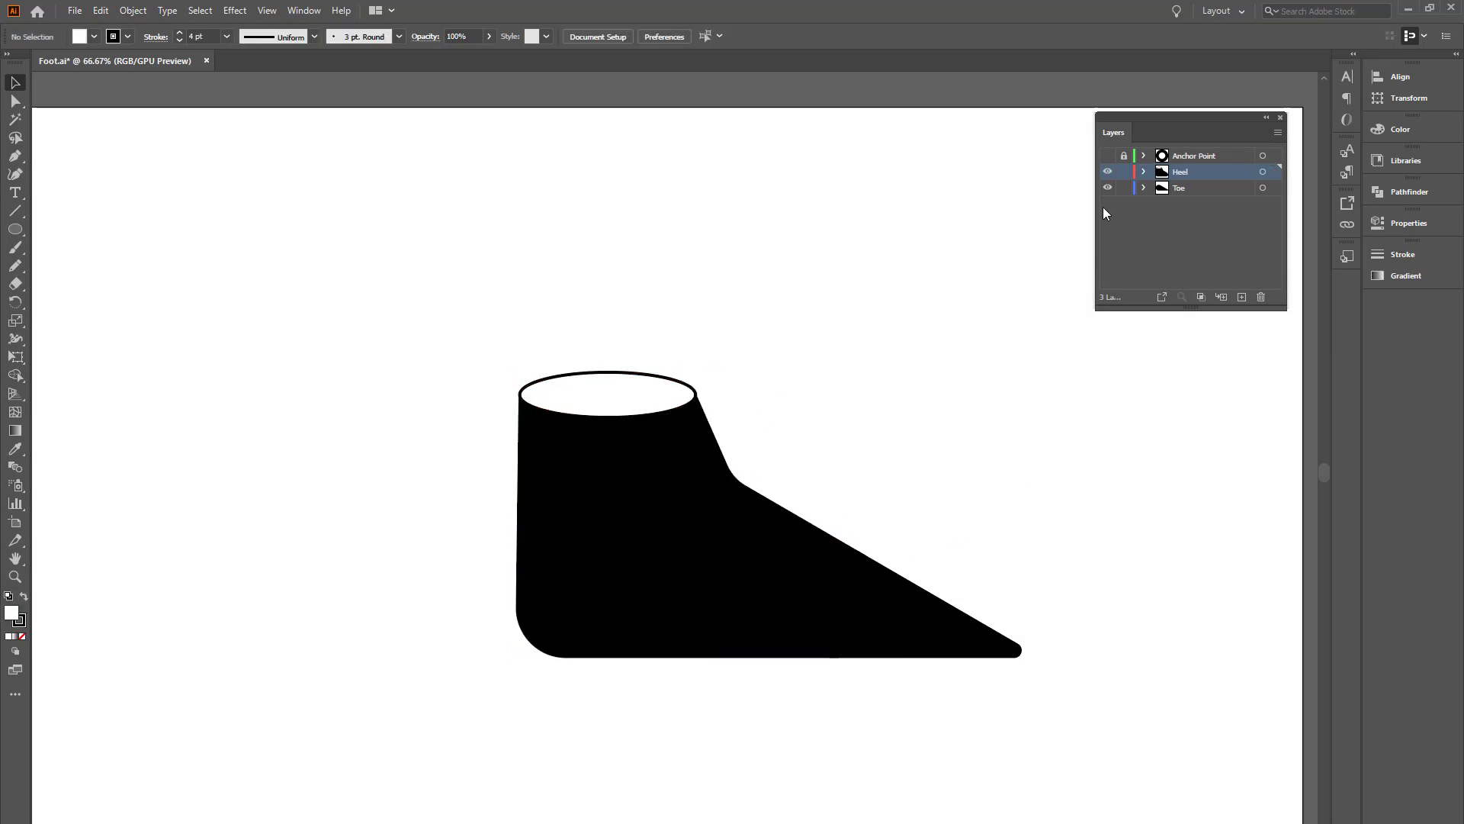
Step: Lock the Heel and Toe layers, and on the shown and unlocked Anchor Point layer give the joint marker a white FFFFFF stroke
{"action": "left_click", "coordinate": [1123, 172]}
{"action": "left_click", "coordinate": [1125, 155]}
{"action": "left_click_drag", "start_coordinate": [965, 488], "coordinate": [775, 680]}
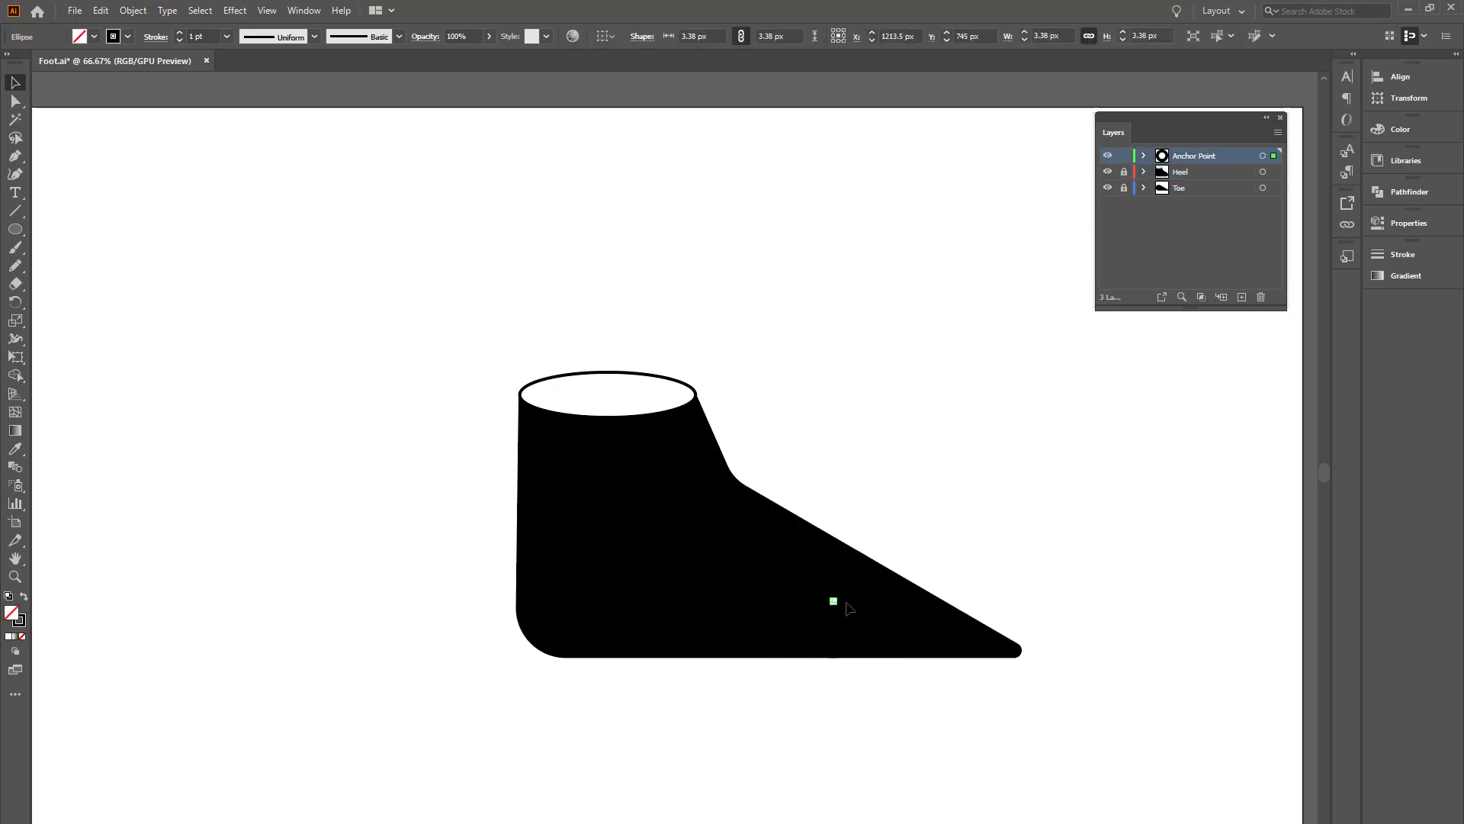
{"action": "left_click", "coordinate": [25, 623]}
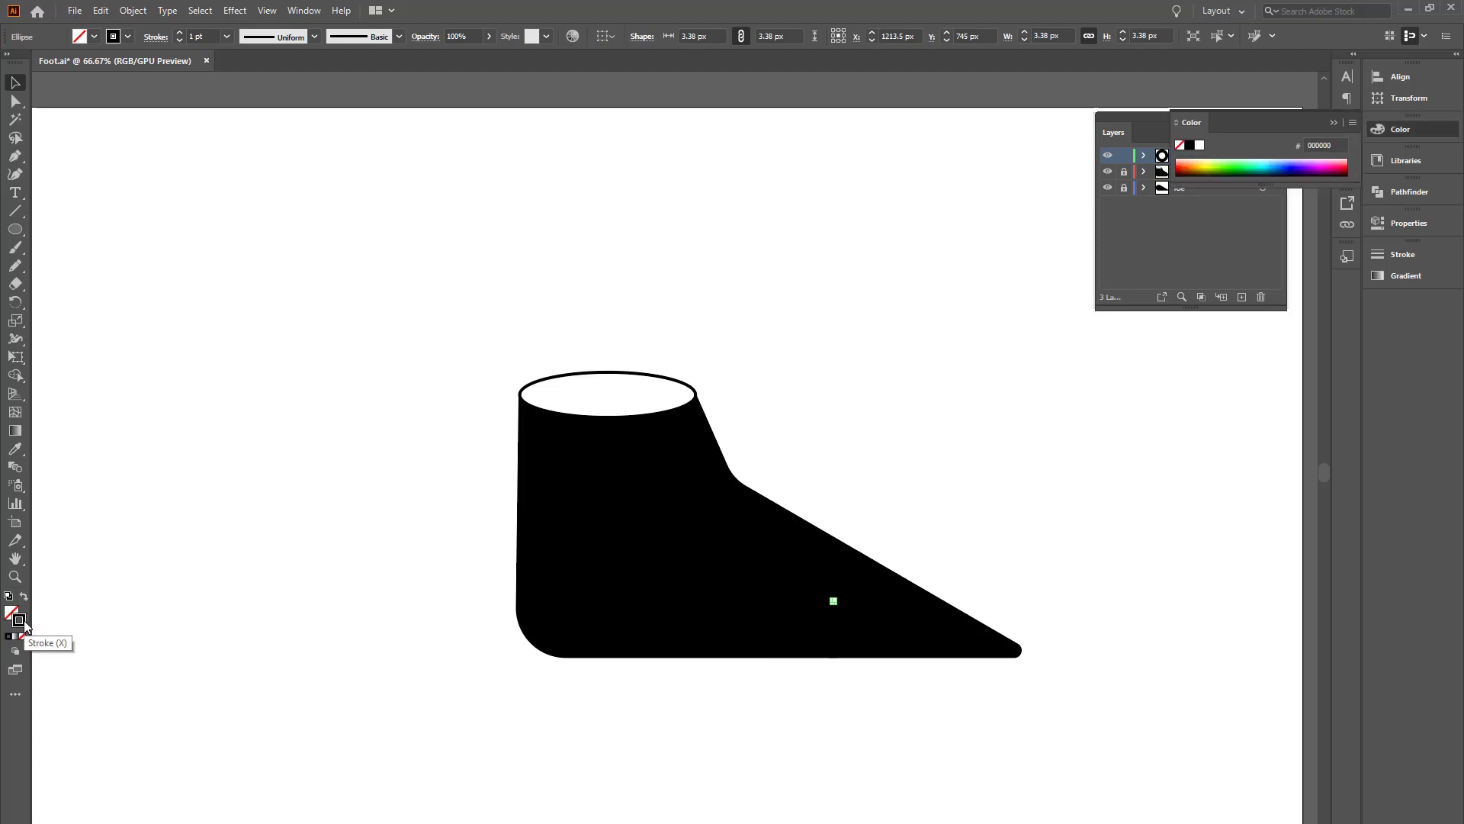
{"action": "double_click", "coordinate": [19, 620]}
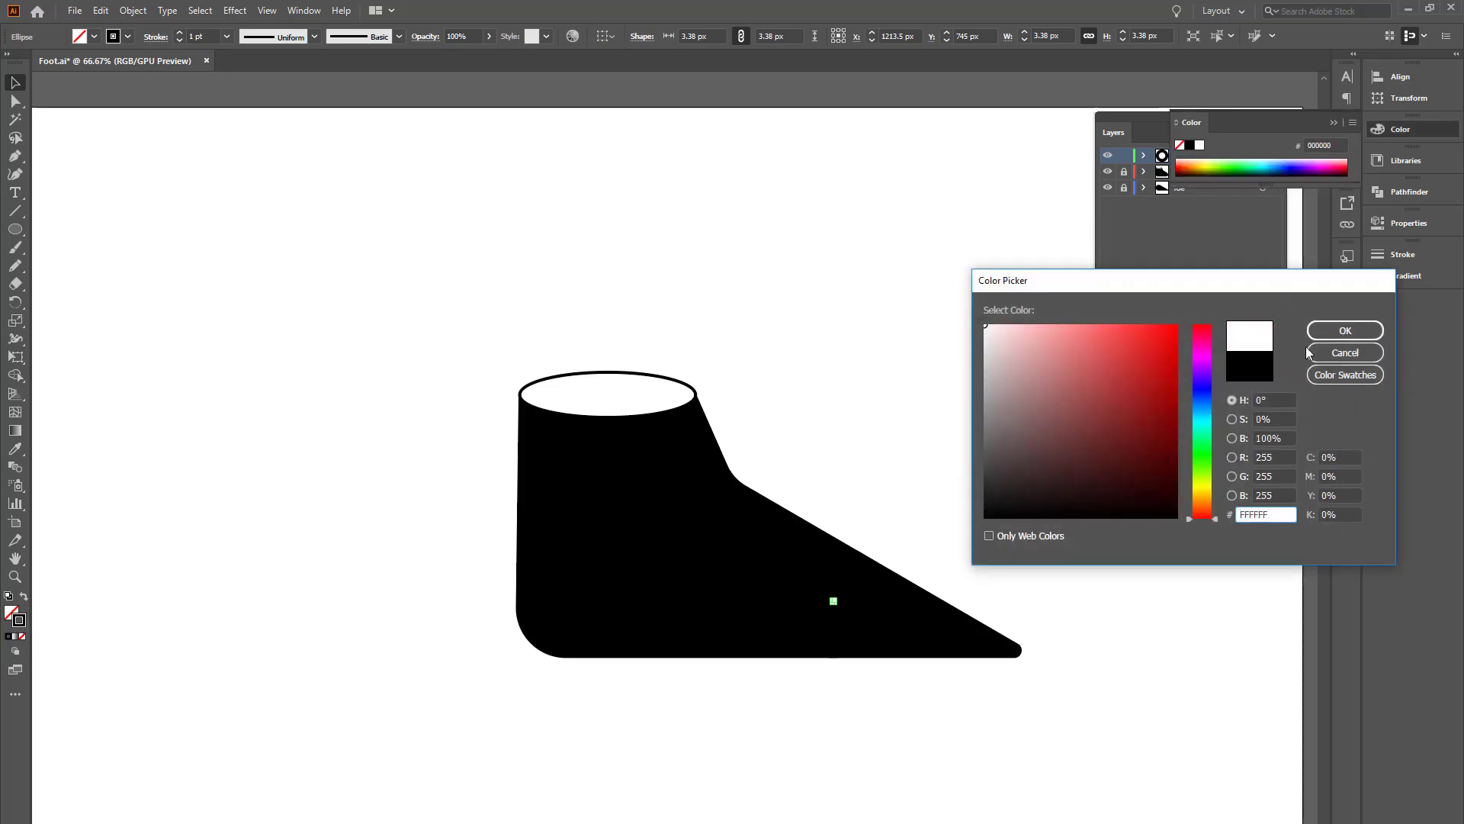
{"action": "left_click", "coordinate": [1327, 331]}
{"action": "left_click", "coordinate": [945, 386]}
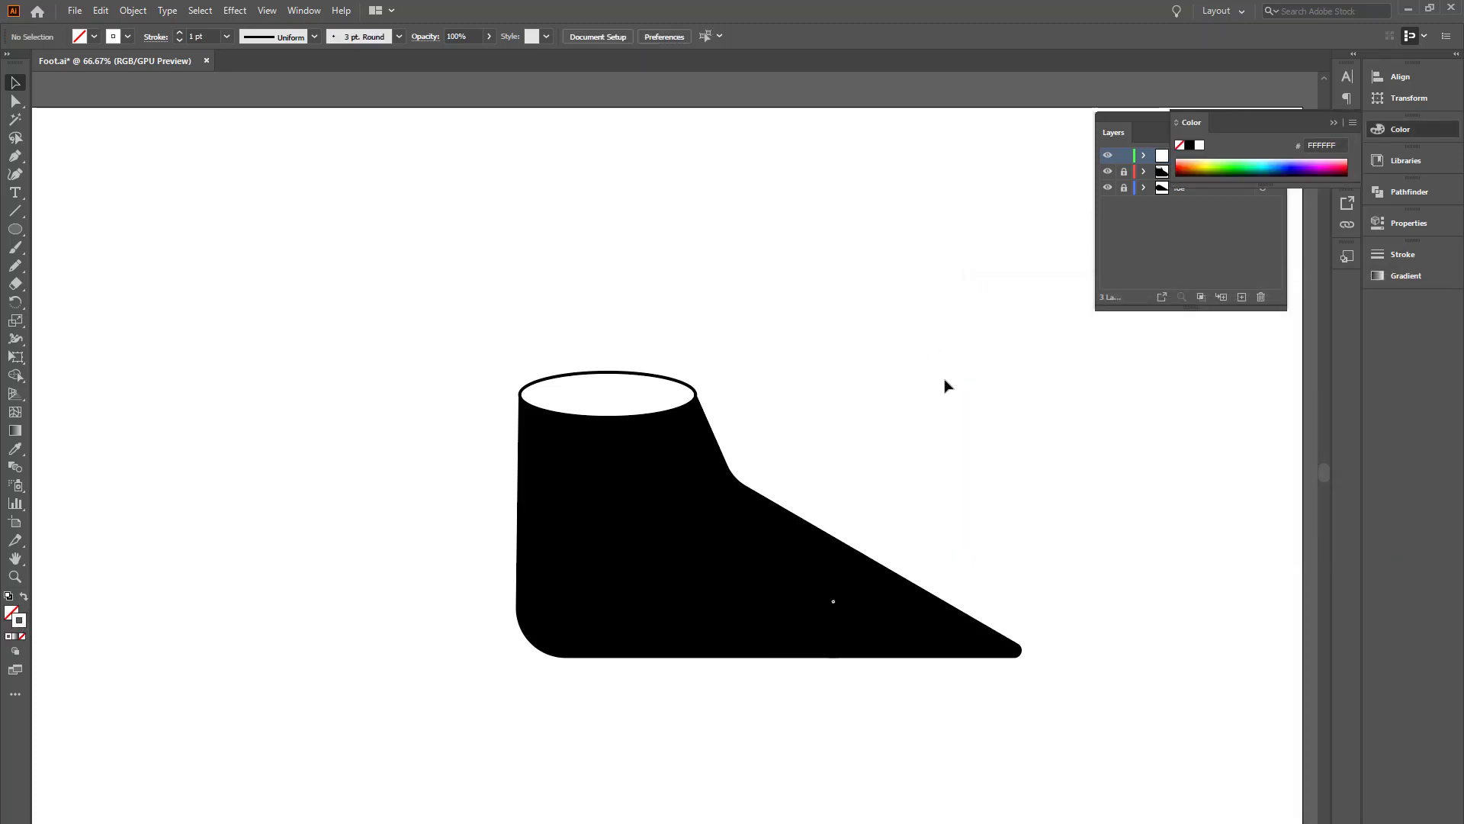
Step: Lock the Anchor Point layer and unlock the Heel and Toe layers
{"action": "left_click", "coordinate": [1124, 157]}
{"action": "left_click", "coordinate": [1410, 128]}
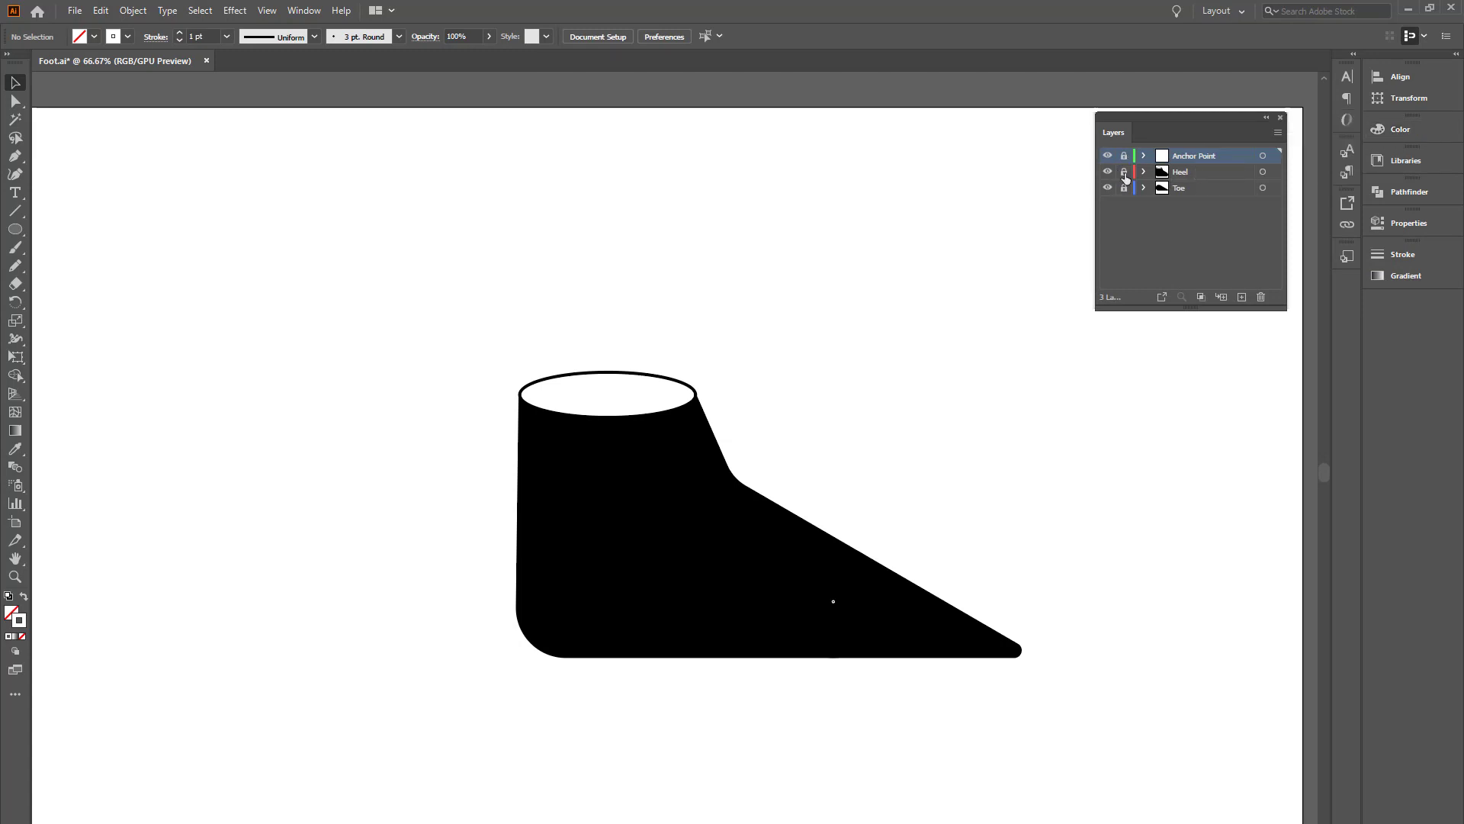
{"action": "left_click_drag", "start_coordinate": [1125, 176], "coordinate": [1129, 208]}
{"action": "left_click", "coordinate": [1107, 173]}
{"action": "left_click", "coordinate": [1108, 172]}
Step: Rotate the heel group clockwise around the Anchor Point marker so the heel lifts off the ground
{"action": "left_click", "coordinate": [569, 418]}
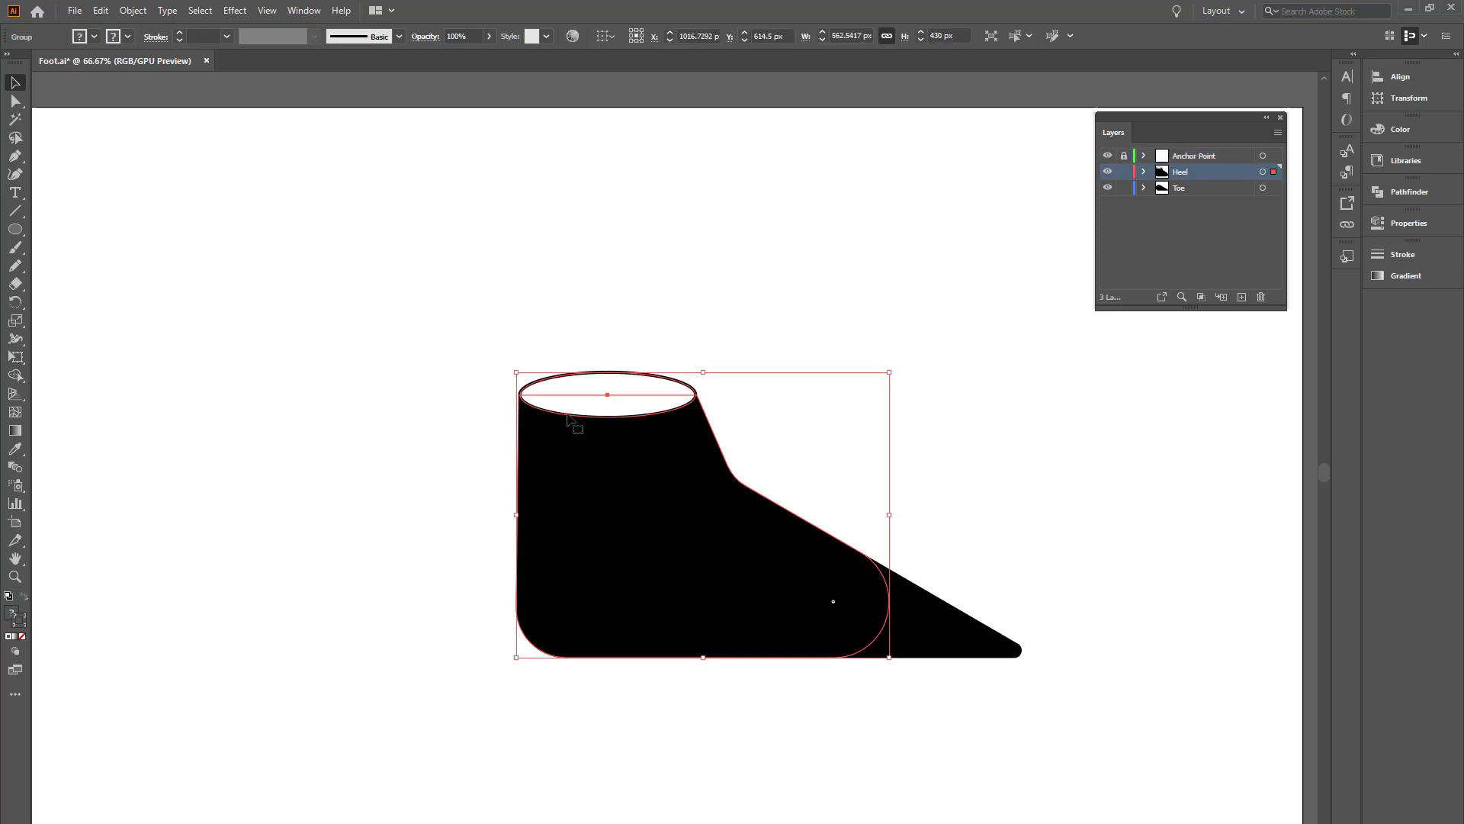
{"action": "left_click", "coordinate": [16, 302]}
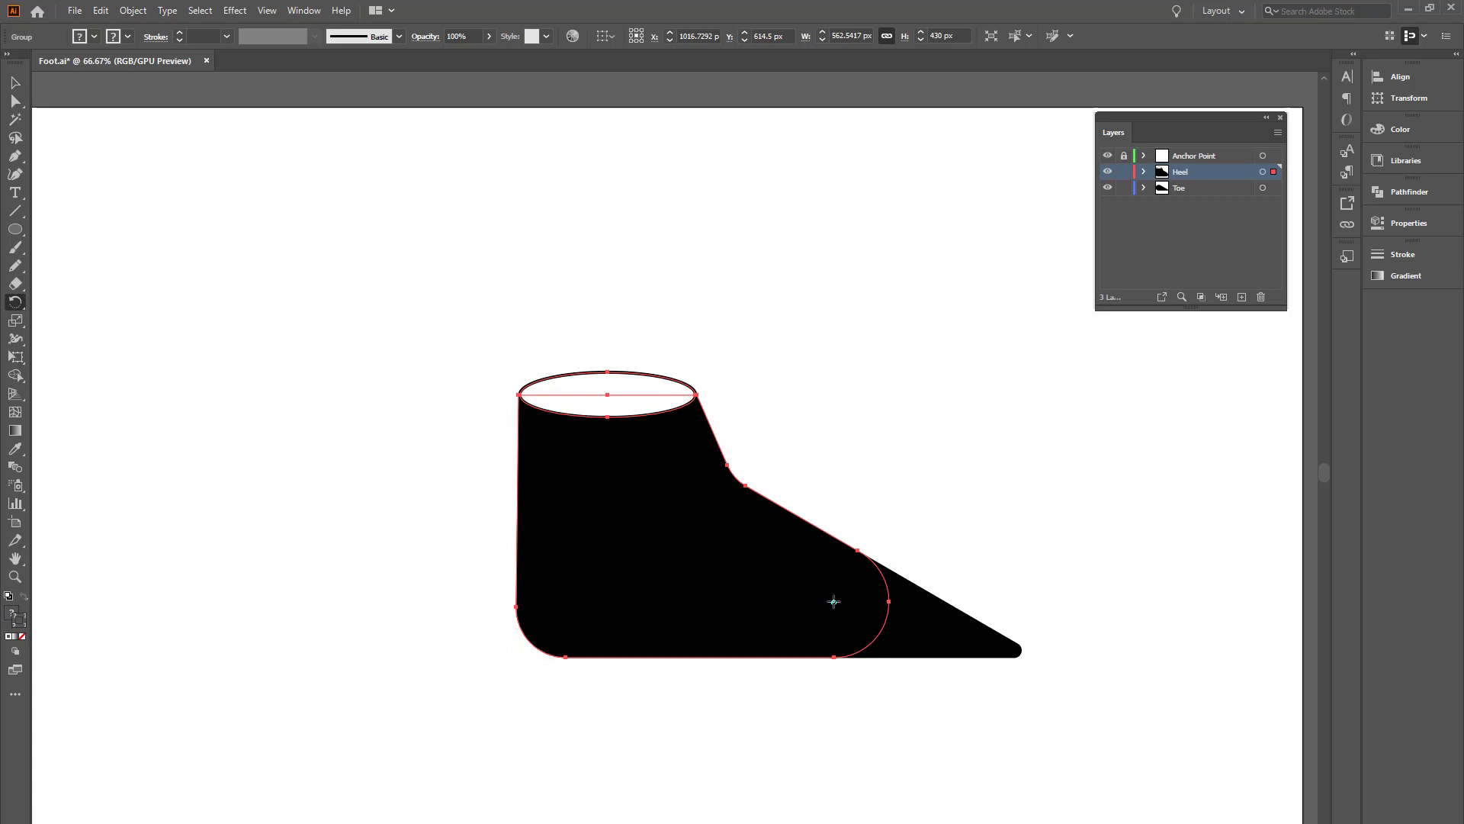
{"action": "left_click_drag", "start_coordinate": [592, 468], "coordinate": [759, 381]}
{"action": "left_click", "coordinate": [15, 82]}
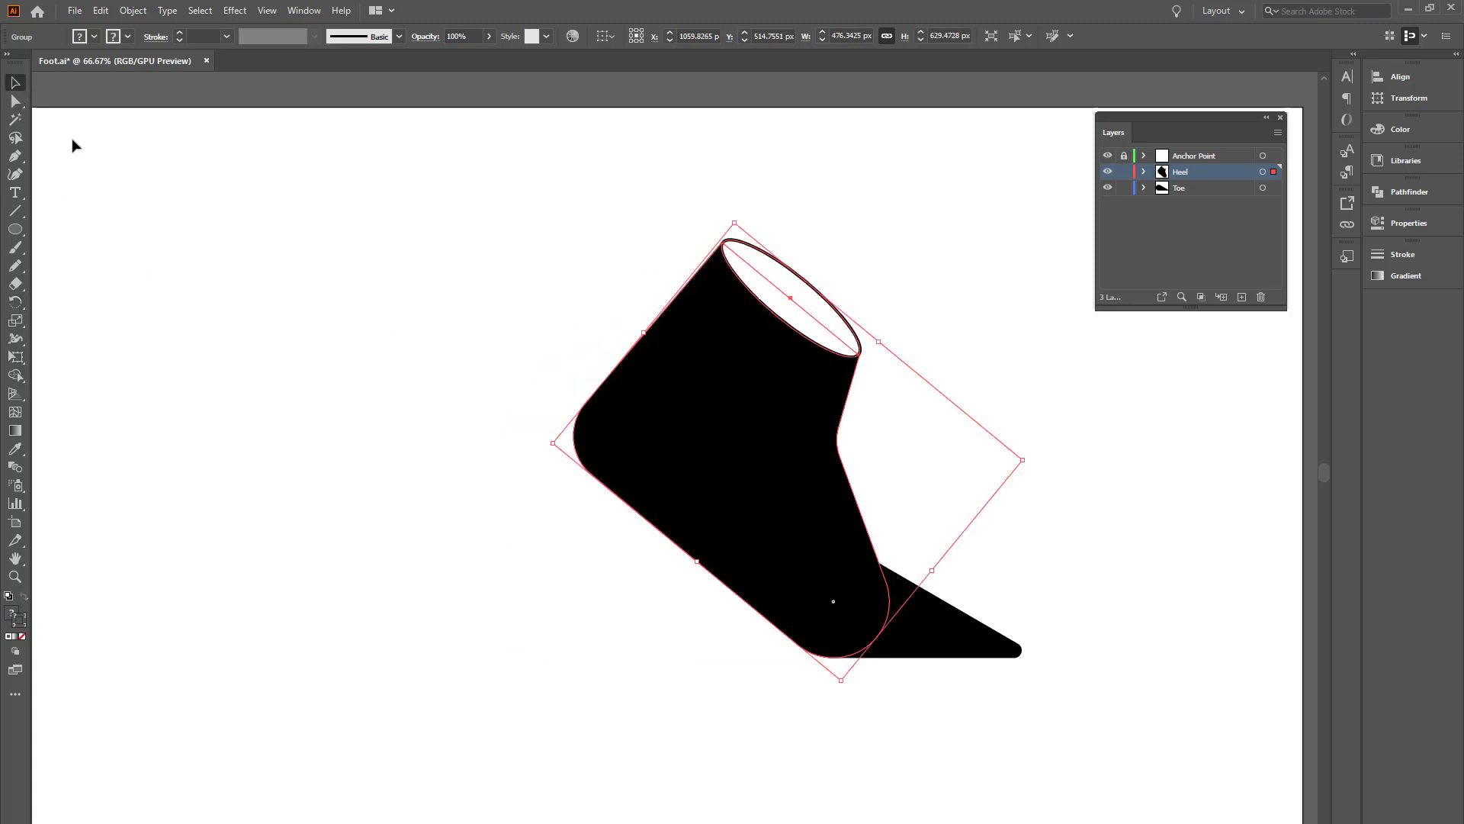
{"action": "left_click", "coordinate": [1184, 627]}
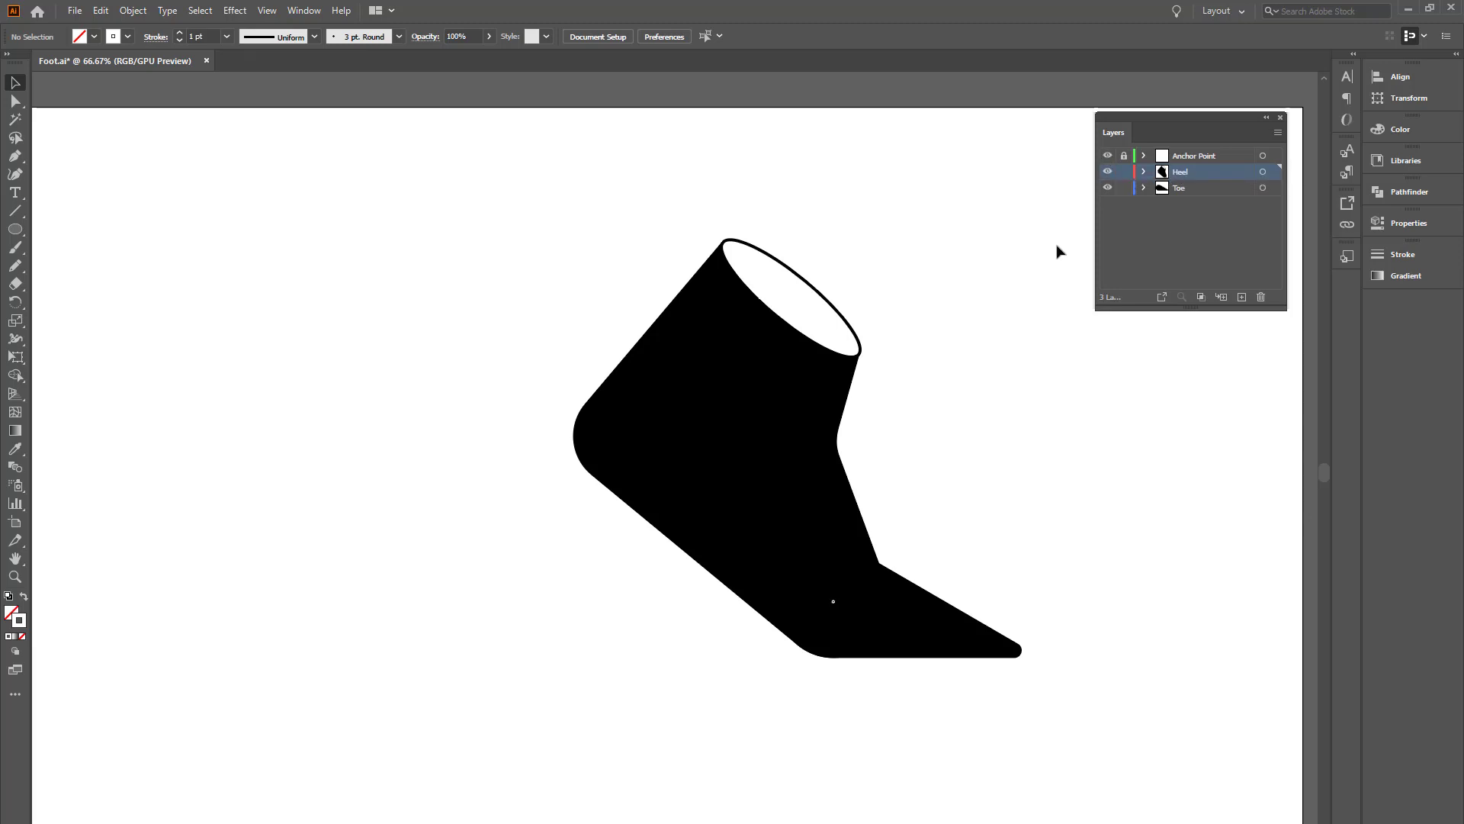
Step: Undo the heel group's rotation and clear the selection
{"action": "key", "text": "ctrl+z"}
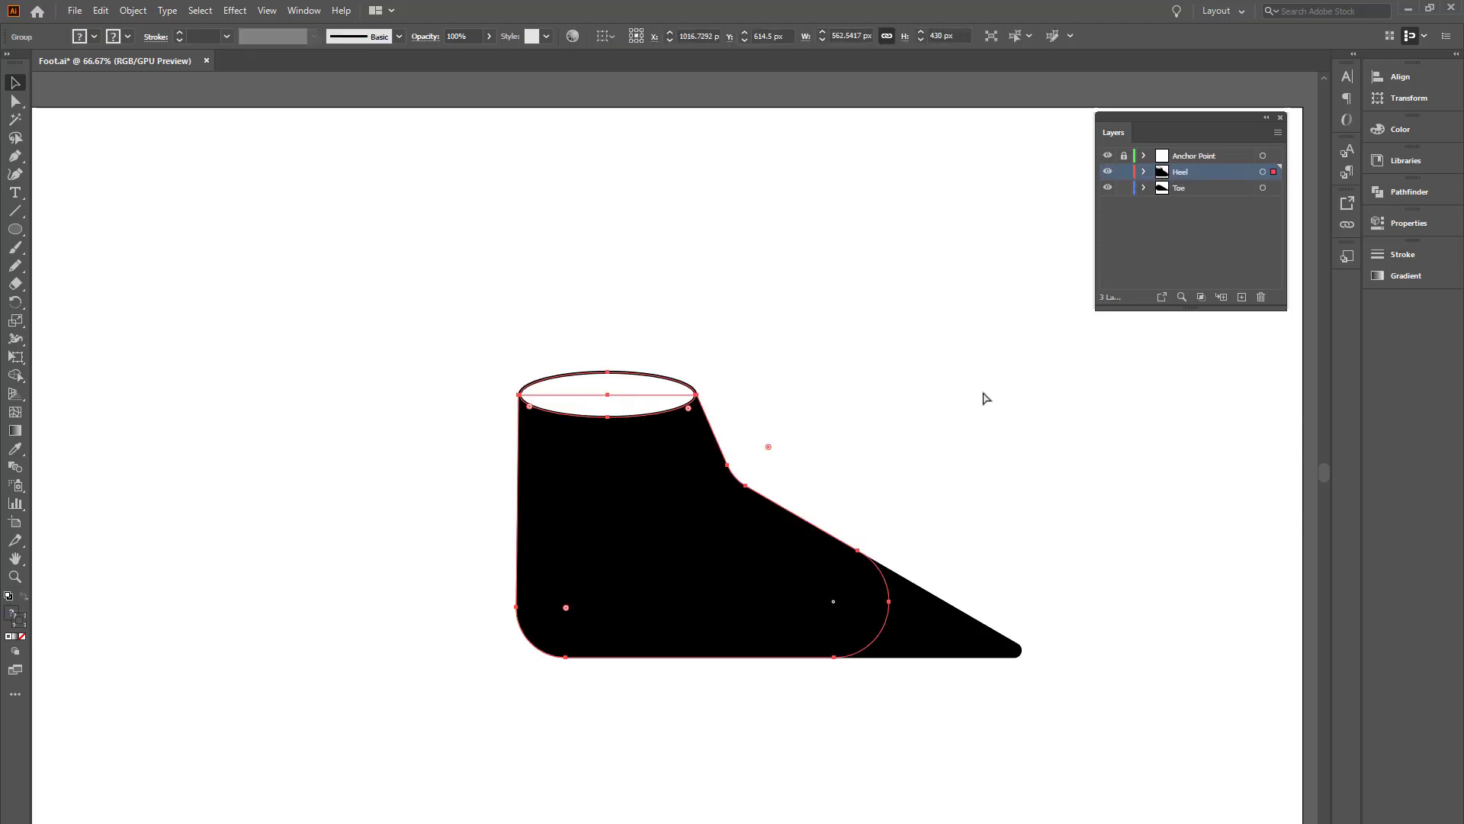
{"action": "left_click", "coordinate": [985, 418]}
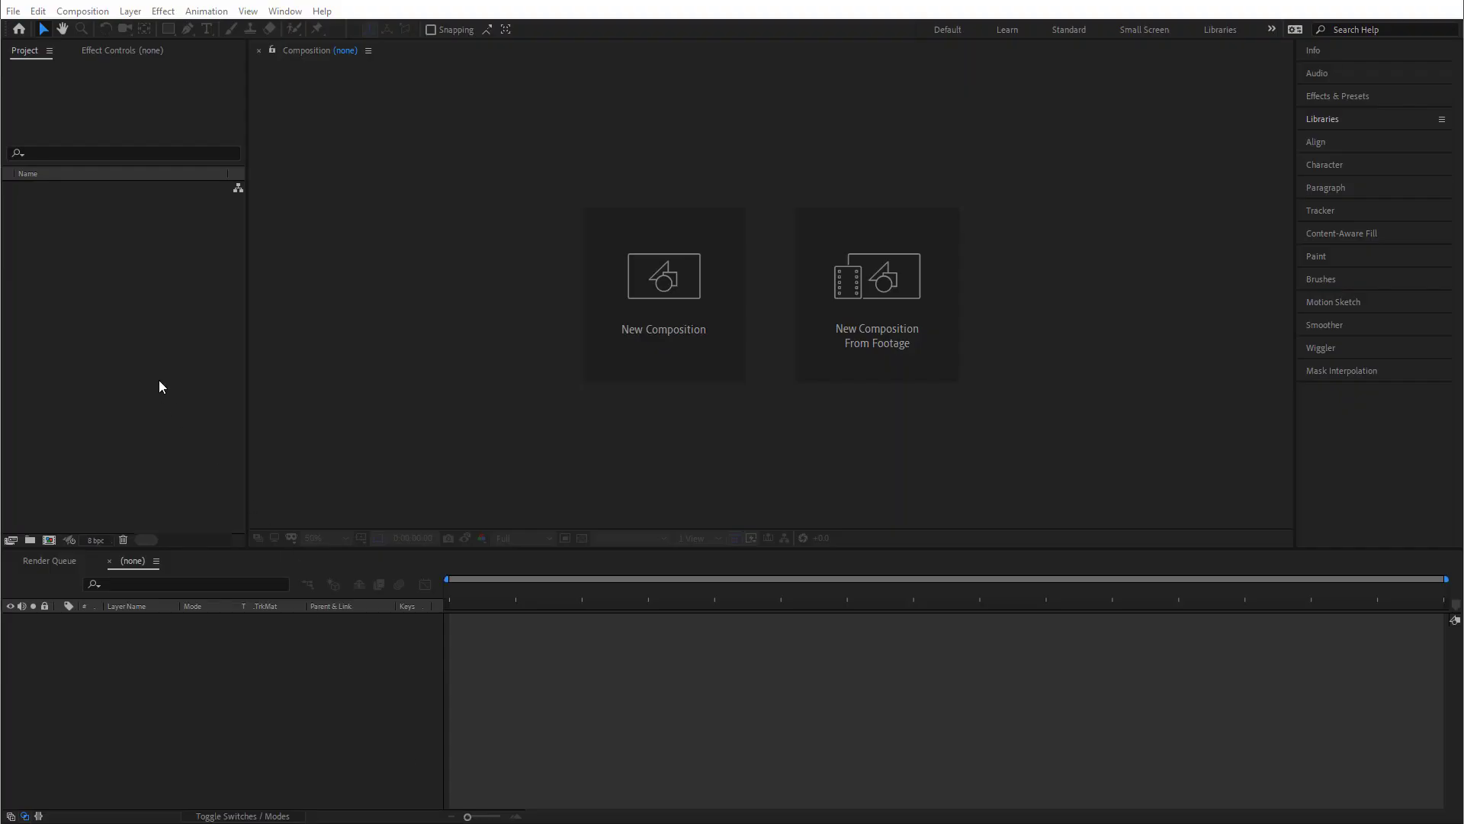
Step: Switch to After Effects, import Foot.ai as Composition - Retain Layer Sizes, and open the Foot composition
{"action": "double_click", "coordinate": [147, 333]}
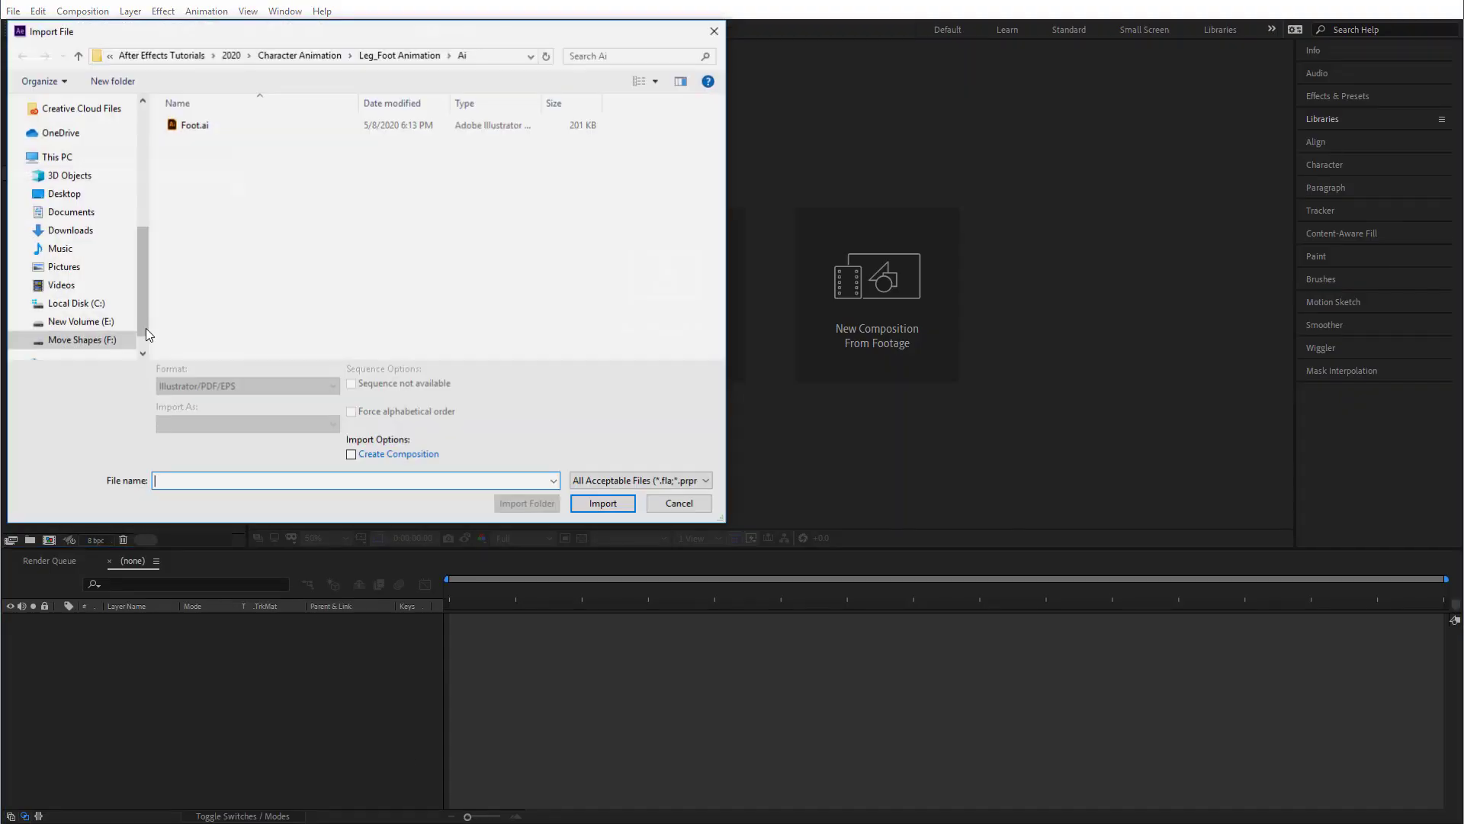
{"action": "left_click", "coordinate": [187, 126]}
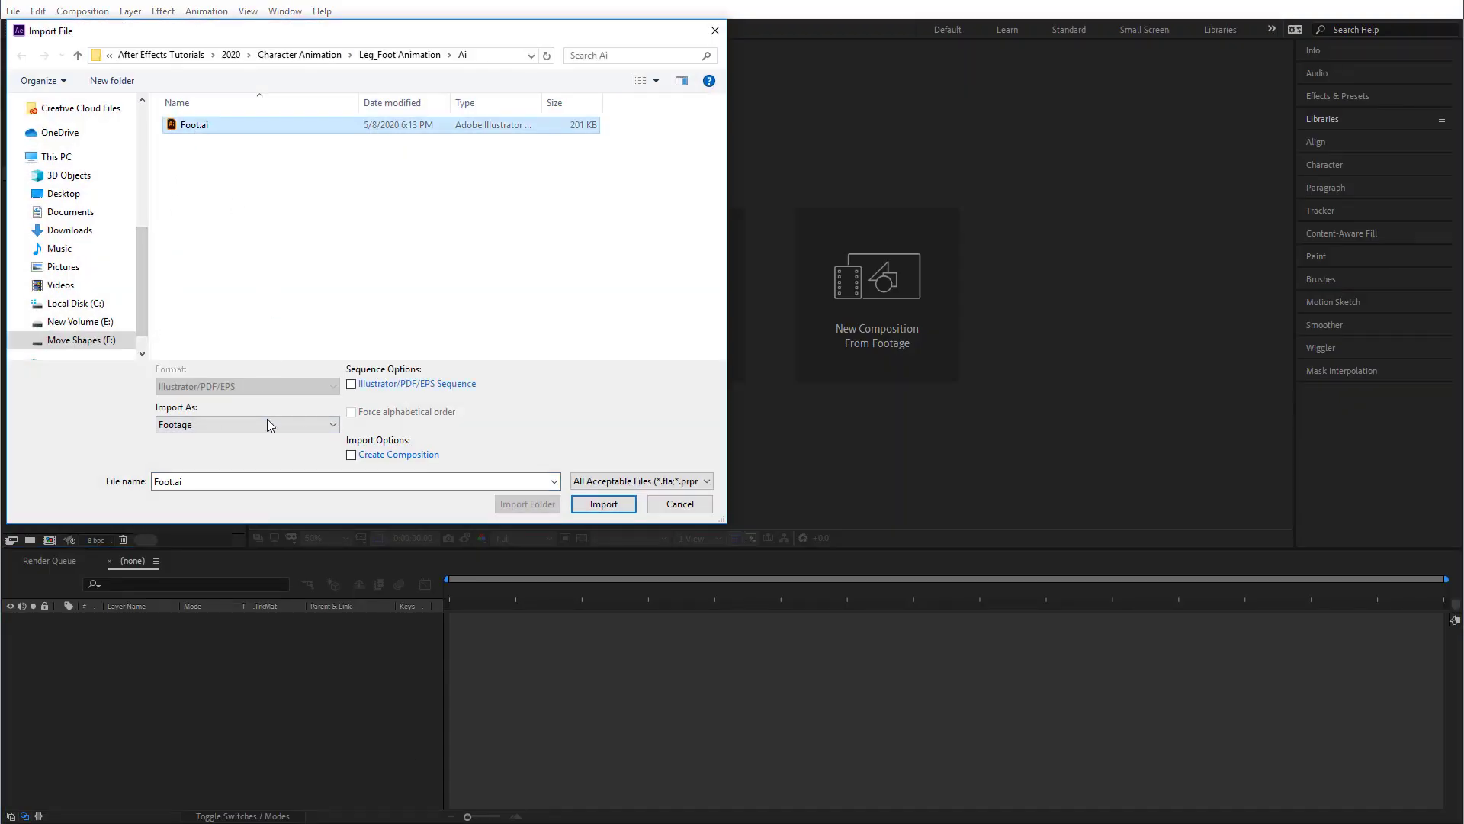
{"action": "left_click", "coordinate": [267, 425]}
{"action": "left_click", "coordinate": [305, 454]}
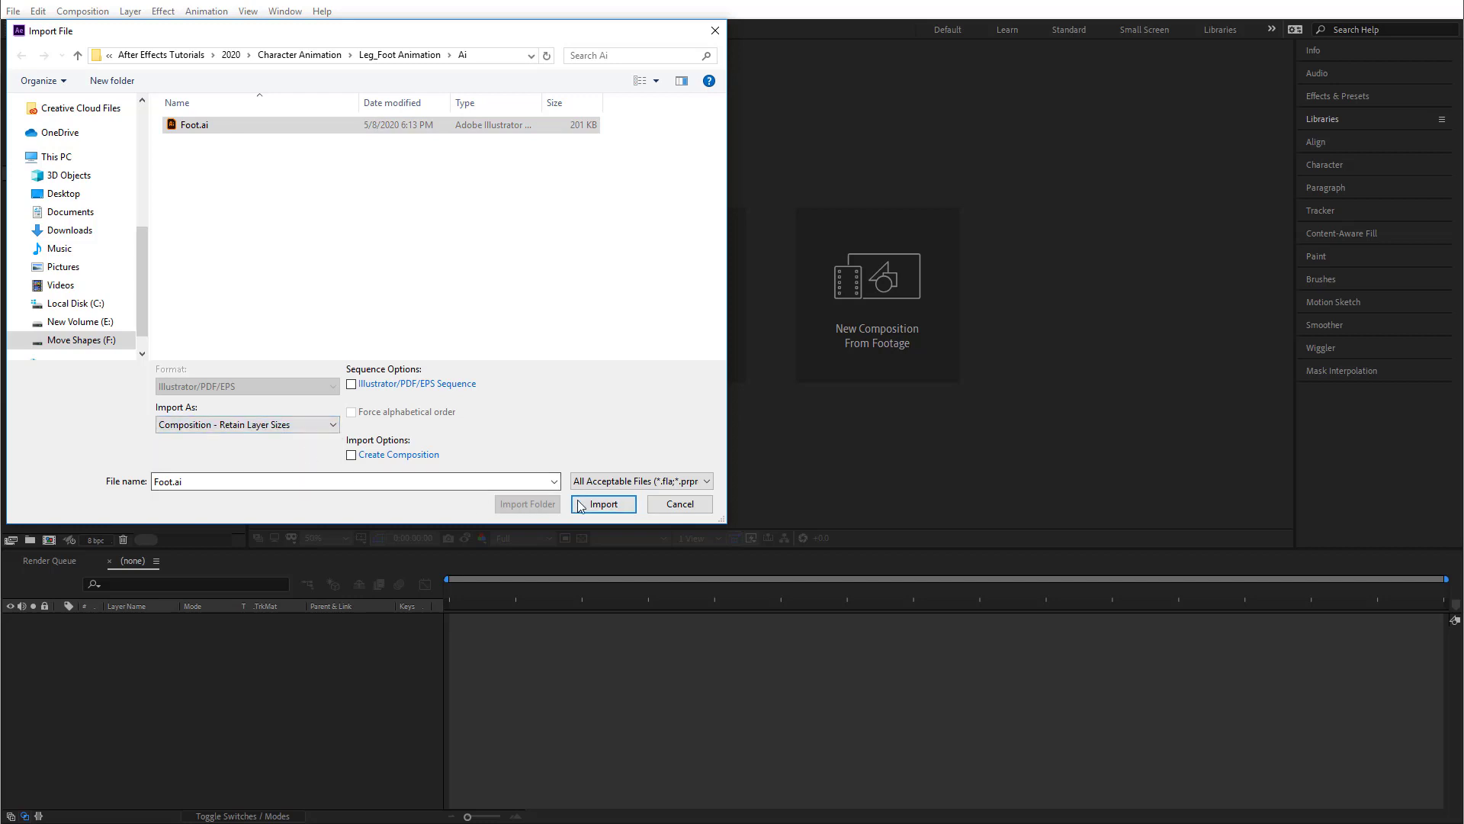
{"action": "left_click", "coordinate": [602, 504]}
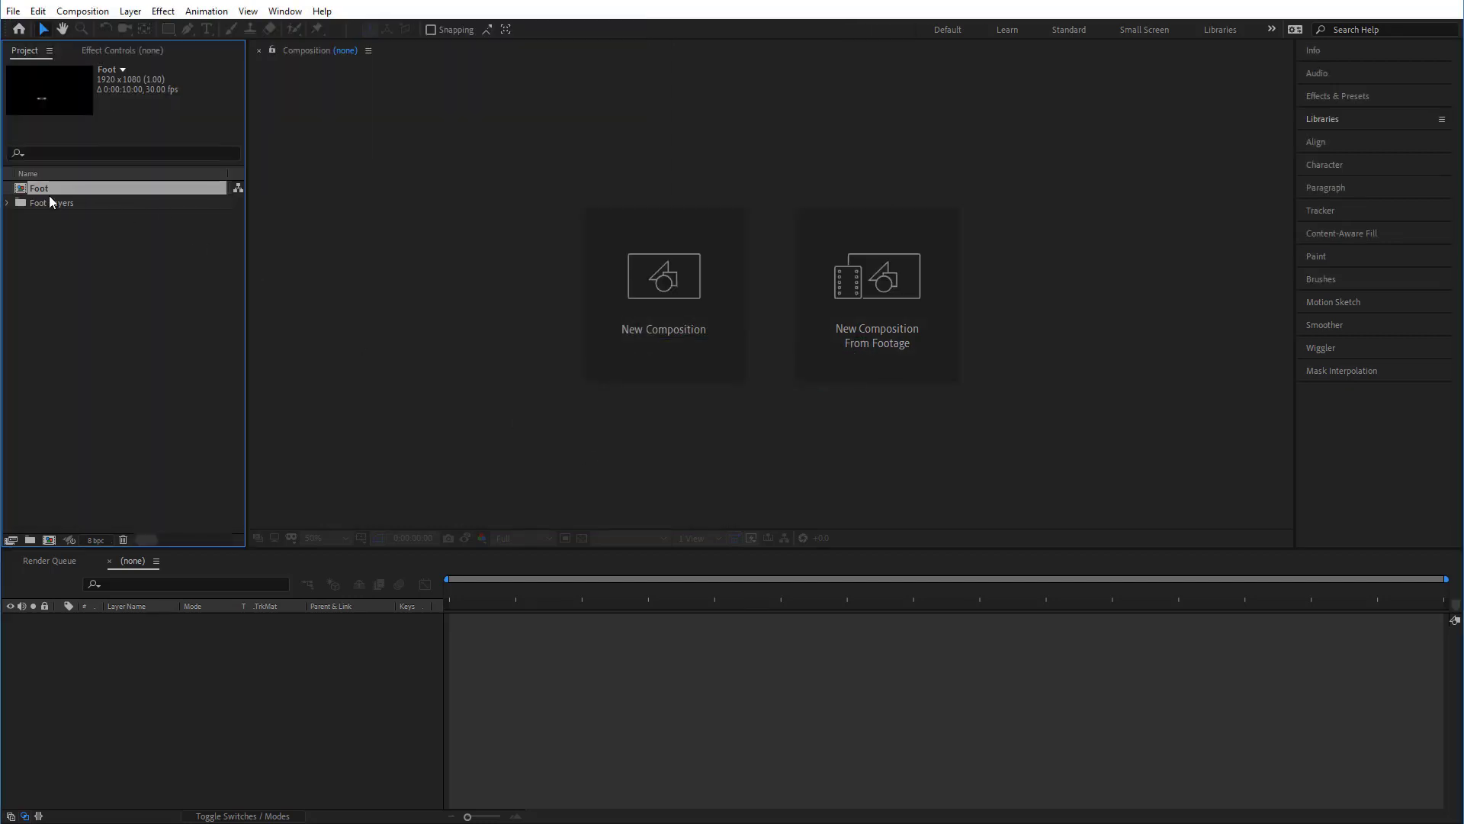
{"action": "double_click", "coordinate": [46, 190]}
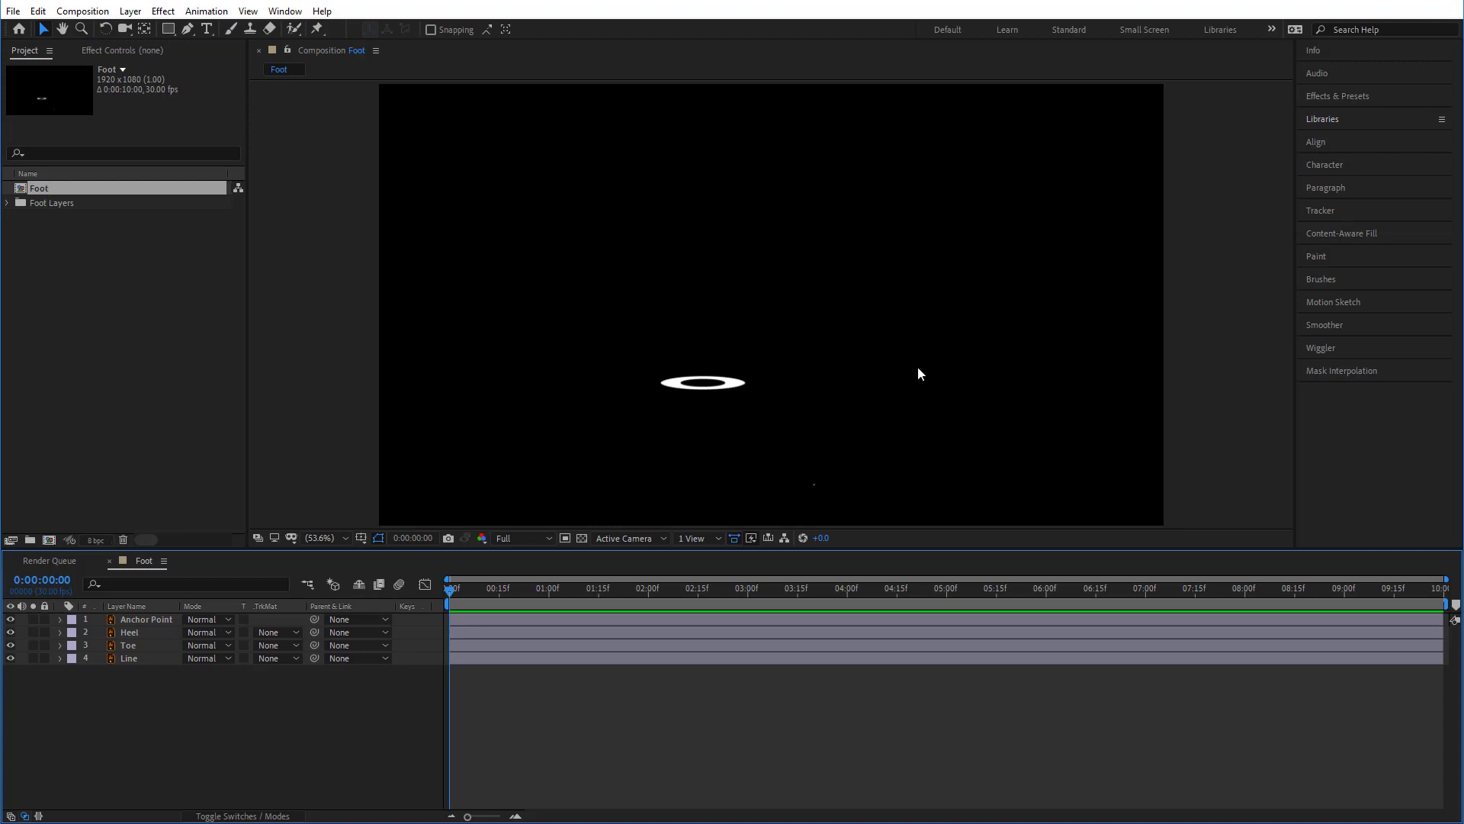
Step: Add a white 1920 x 1080 px solid named BG to the Foot composition
{"action": "right_click", "coordinate": [1189, 232]}
{"action": "mouse_move", "coordinate": [1221, 240]}
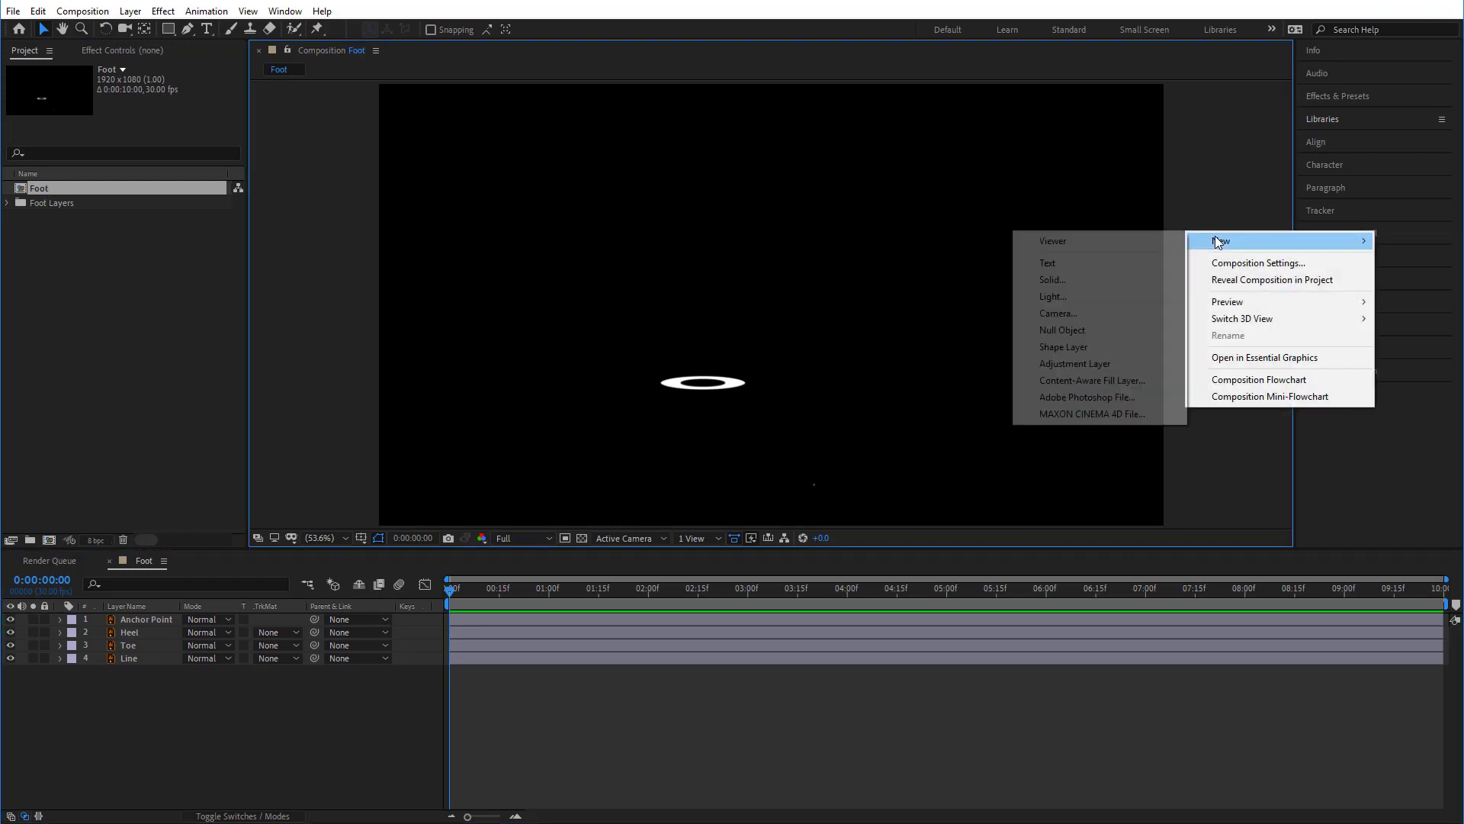
{"action": "left_click", "coordinate": [1127, 280]}
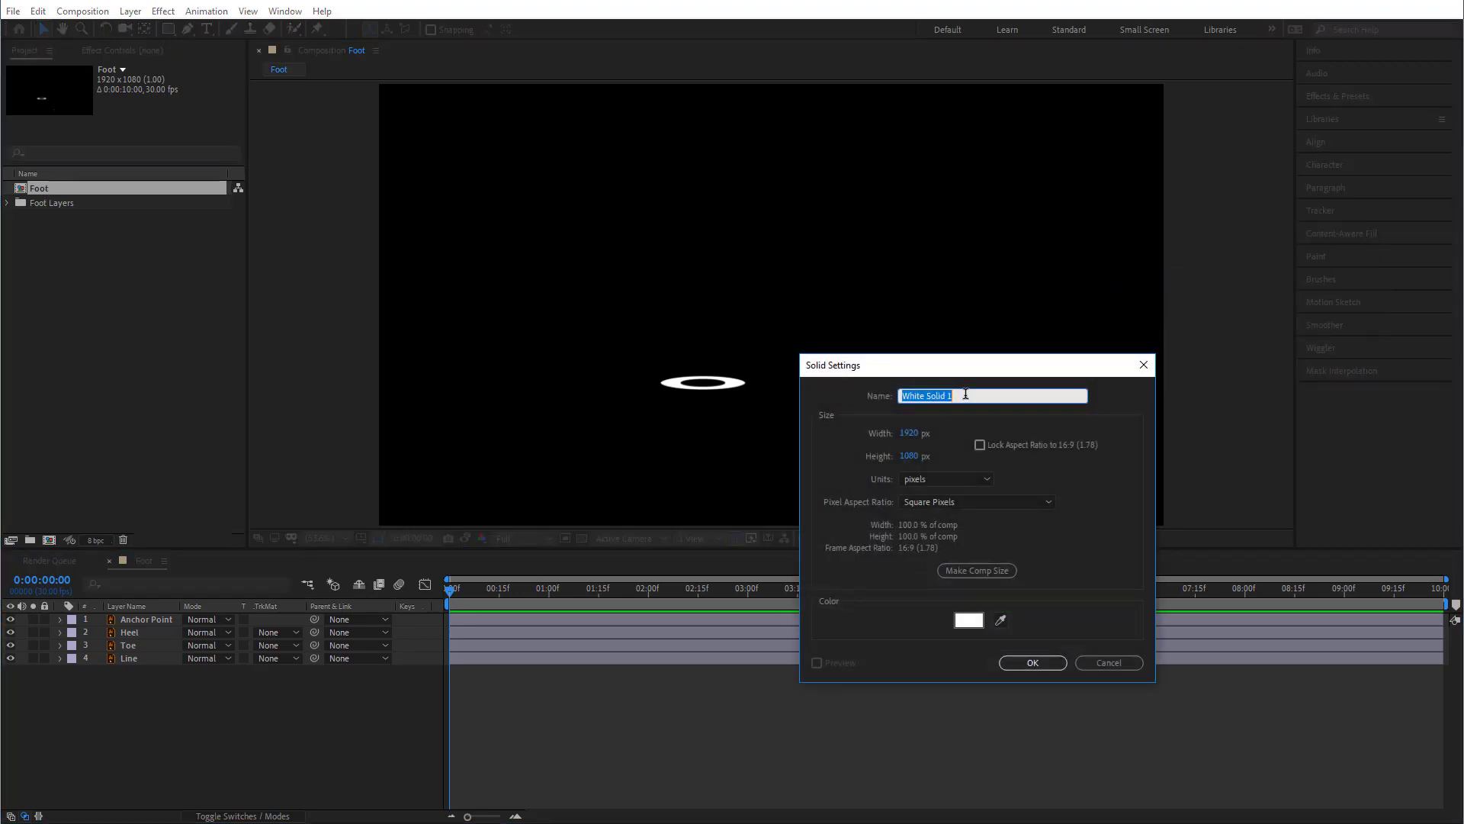
{"action": "type", "text": "BG"}
{"action": "left_click", "coordinate": [1039, 662]}
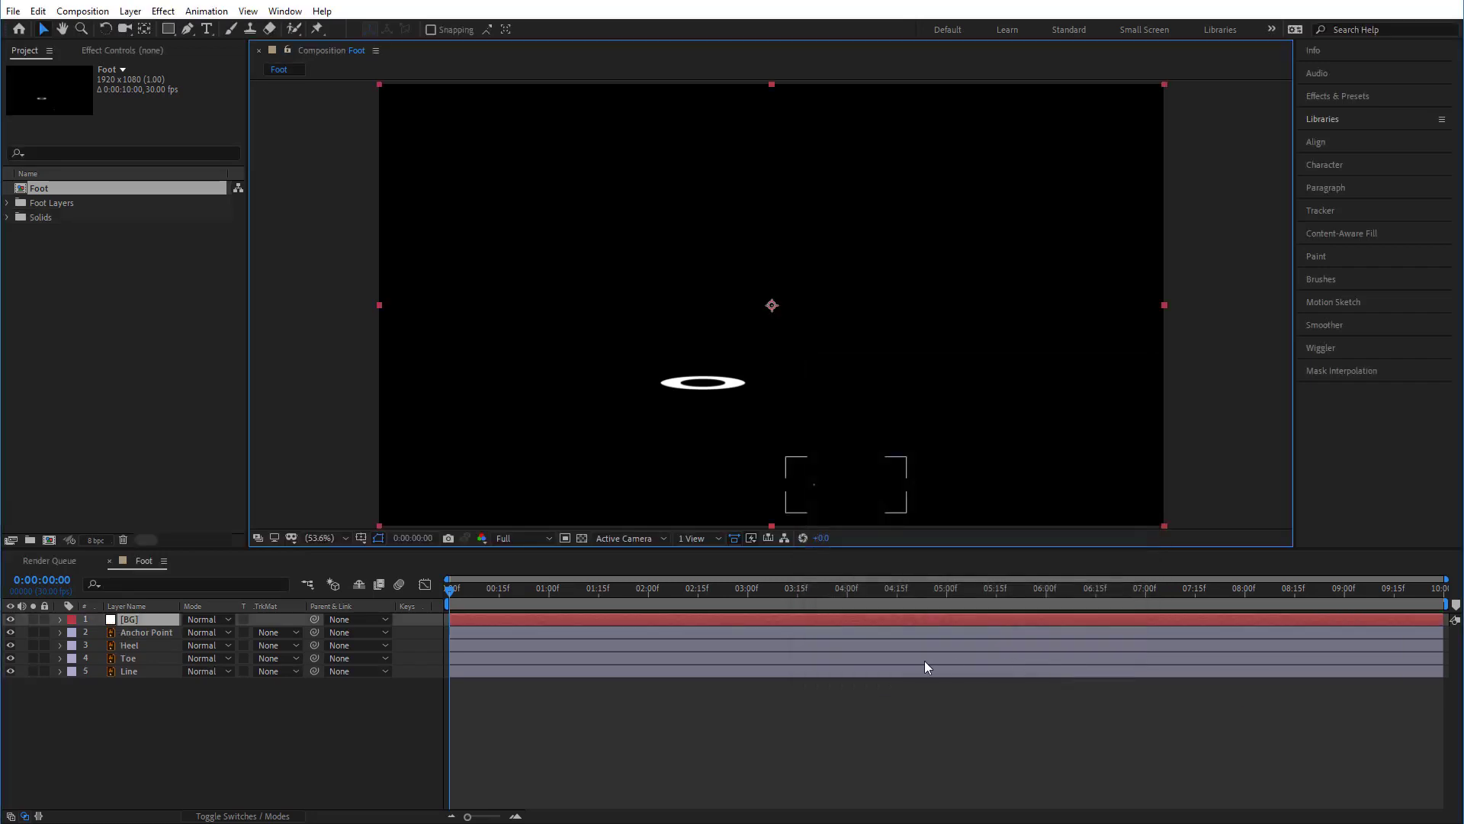
Step: Move the BG layer beneath all other layers, and lock both the BG and Line layers
{"action": "left_click_drag", "start_coordinate": [145, 618], "coordinate": [151, 674]}
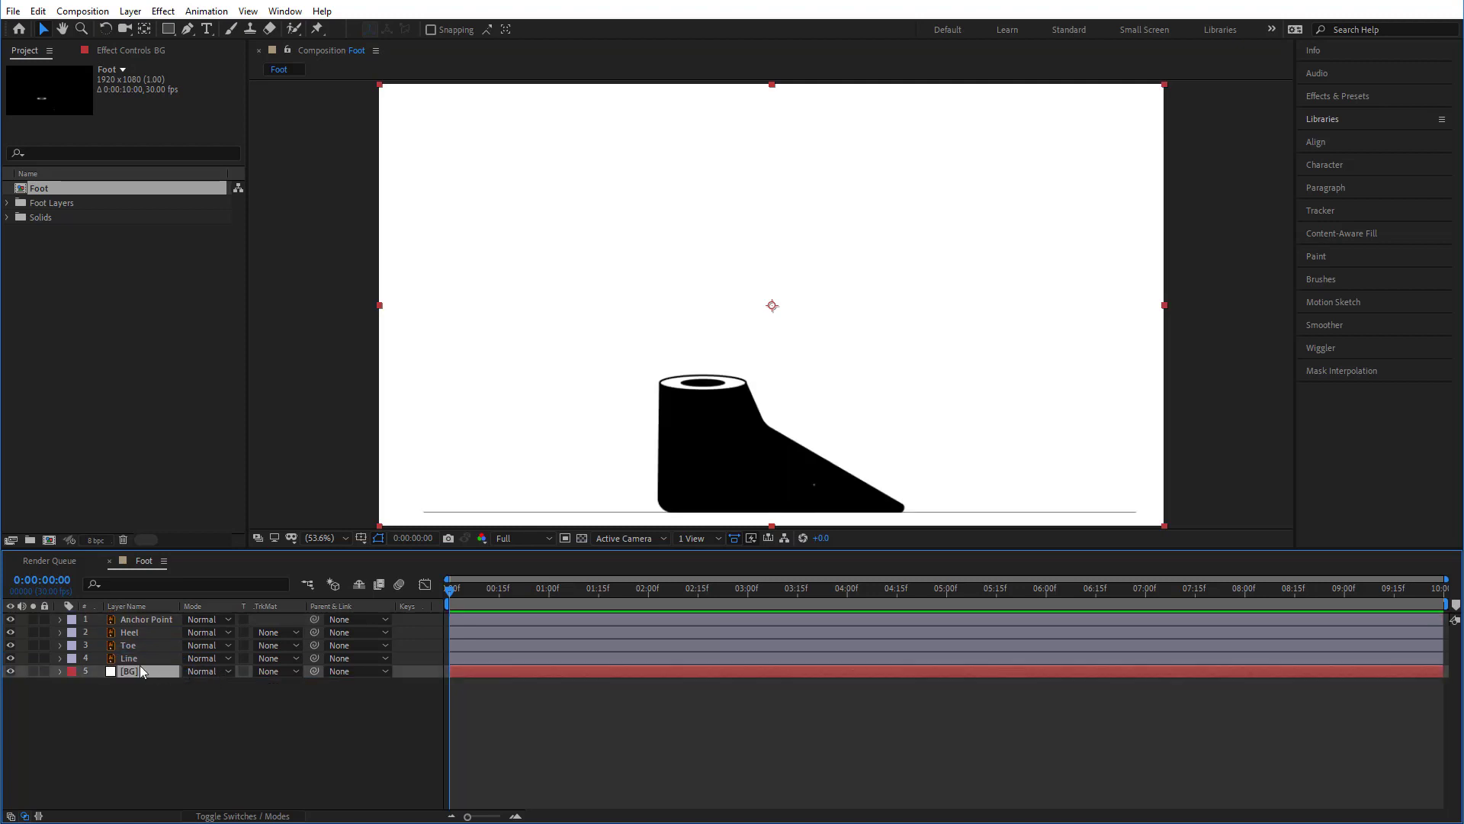
{"action": "left_click", "coordinate": [44, 671]}
{"action": "left_click", "coordinate": [130, 658]}
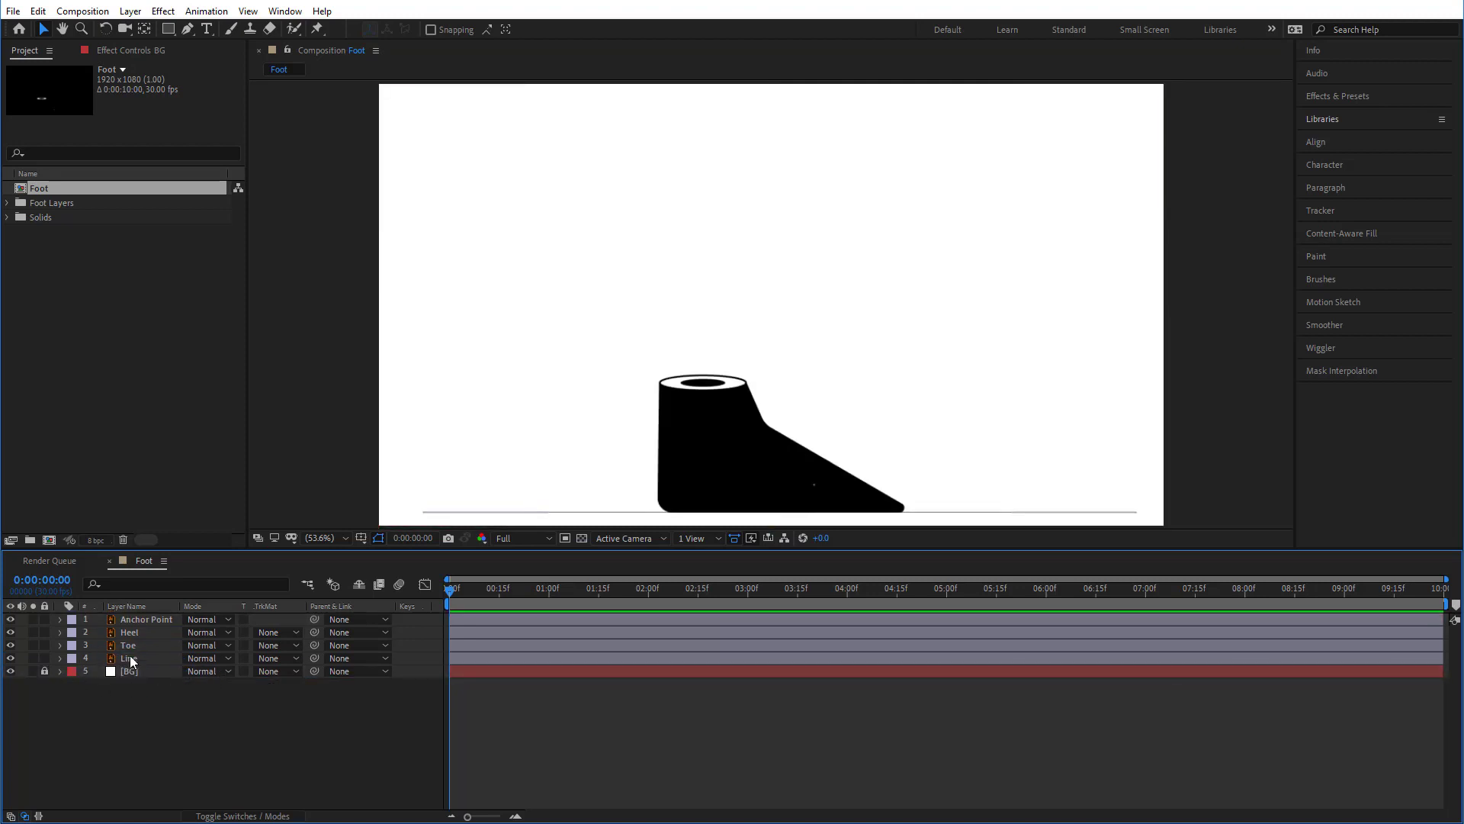
{"action": "left_click", "coordinate": [10, 658]}
{"action": "left_click", "coordinate": [11, 658]}
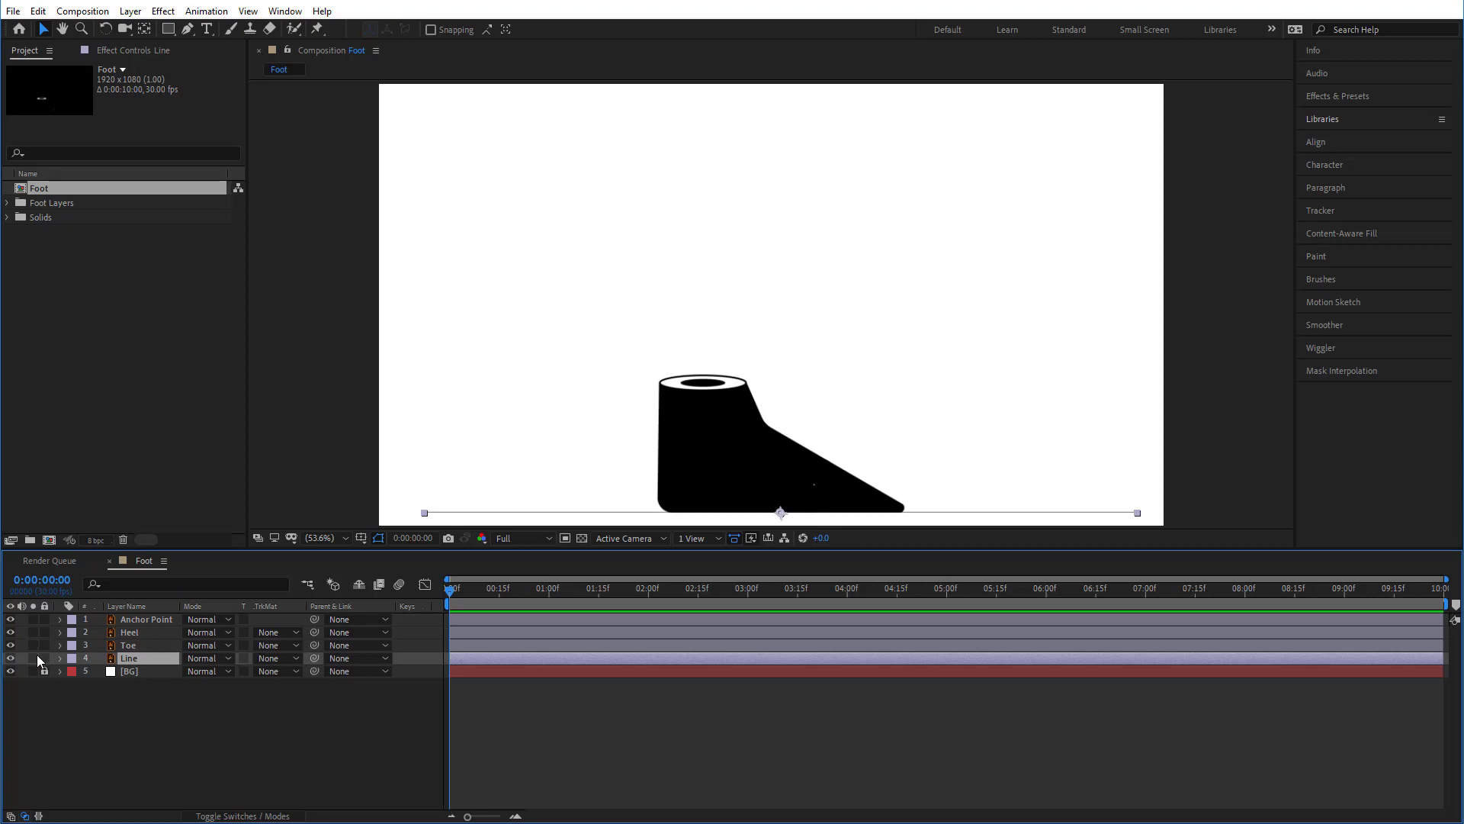
{"action": "left_click", "coordinate": [46, 659]}
Step: Turn the Anchor Point layer into a guide layer and lock it
{"action": "left_click", "coordinate": [126, 620]}
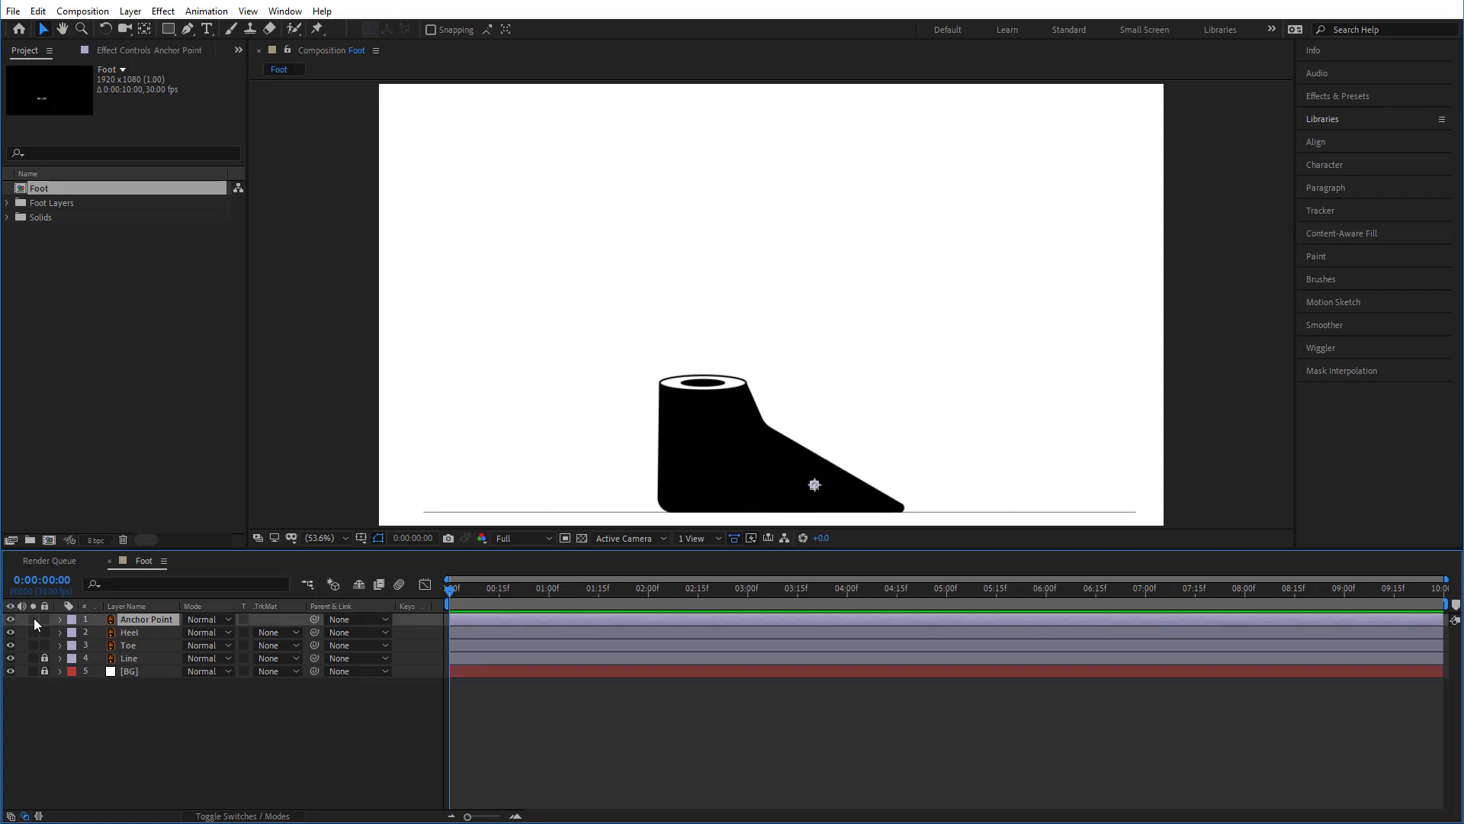
{"action": "right_click", "coordinate": [131, 623]}
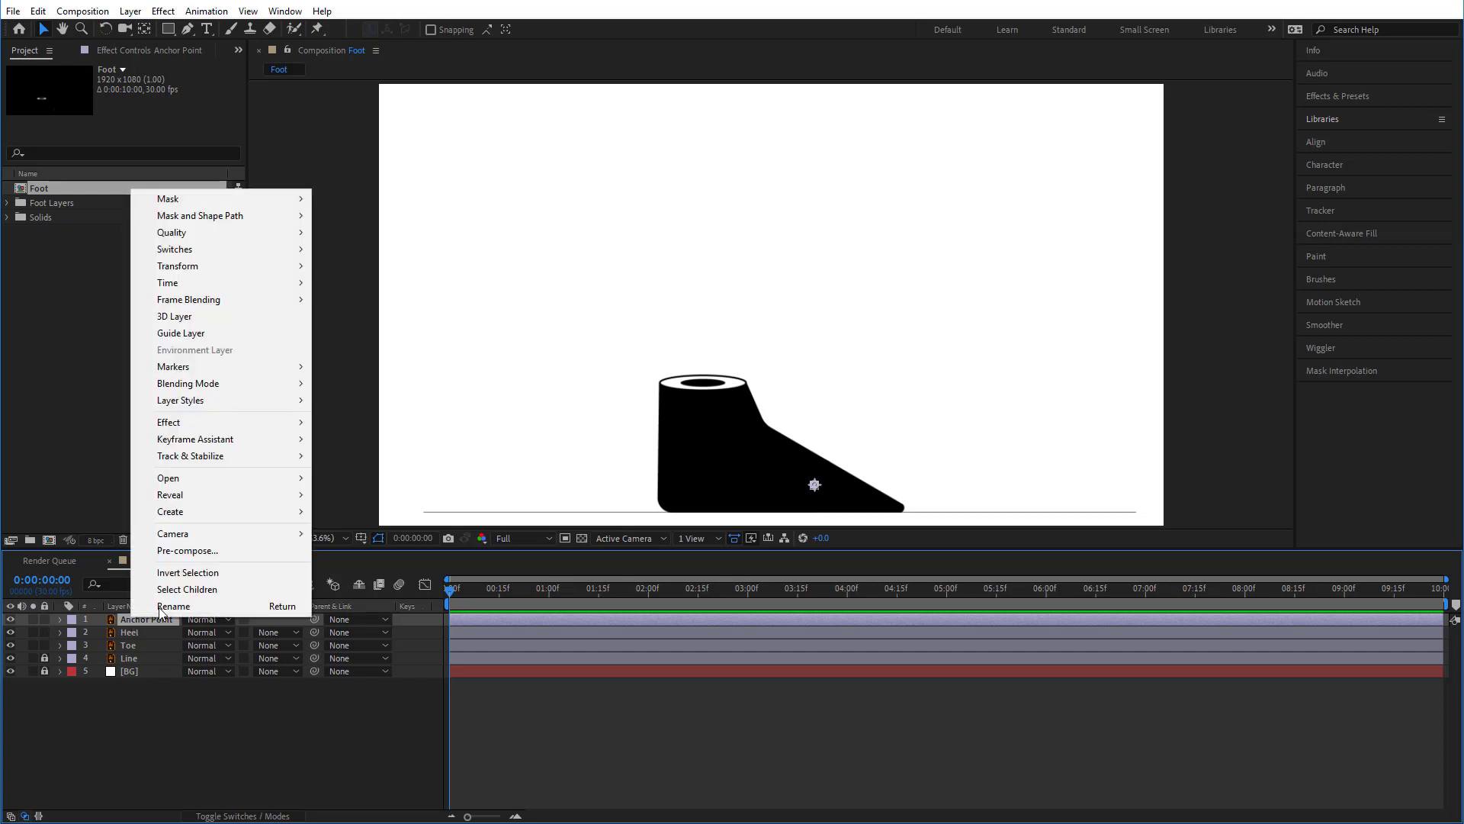
{"action": "left_click", "coordinate": [213, 340]}
{"action": "left_click", "coordinate": [44, 620]}
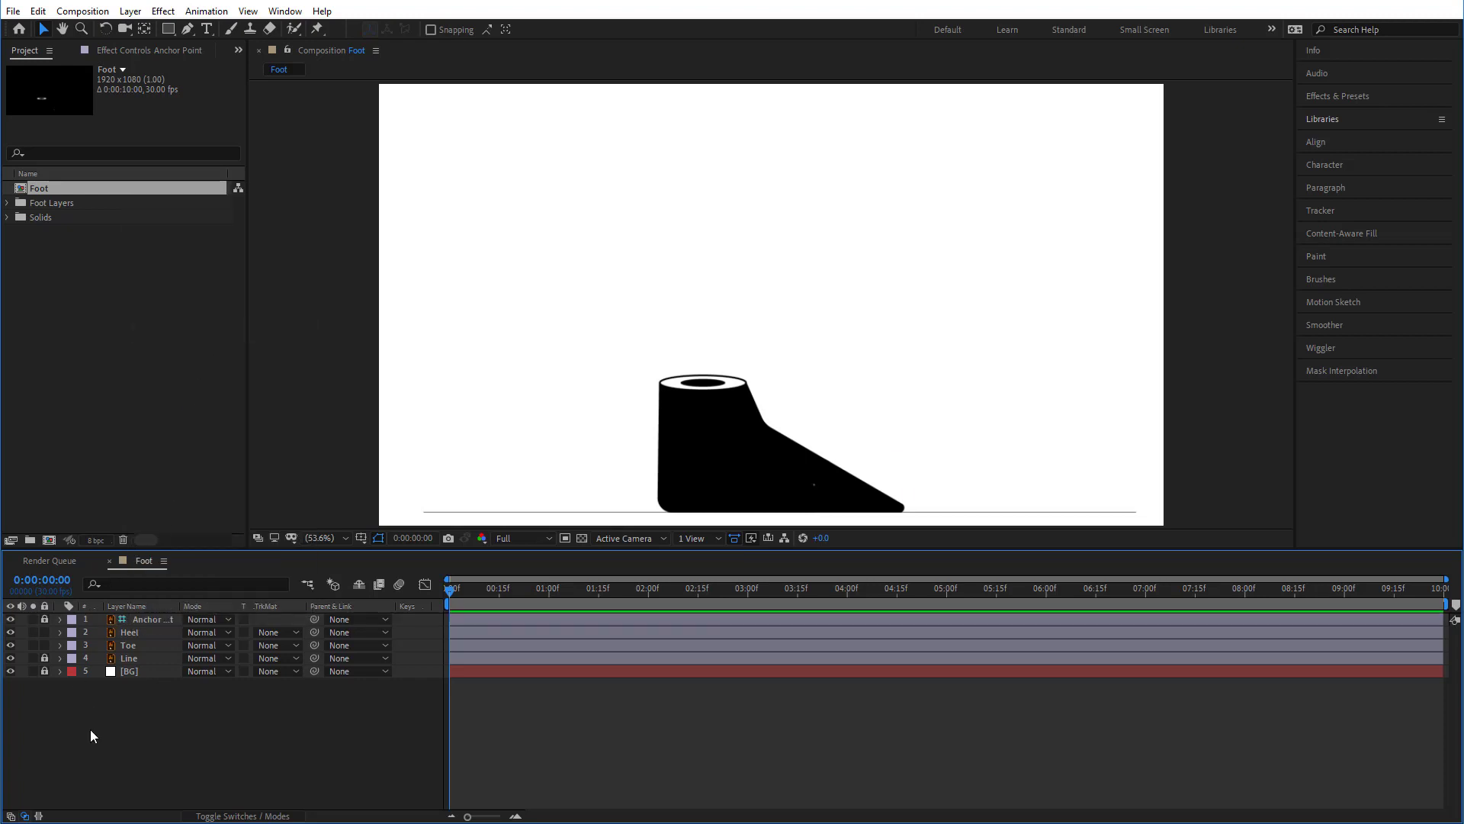
Step: Move the Toe layer's anchor point exactly onto the small joint marker in the front of the foot
{"action": "left_click", "coordinate": [132, 646]}
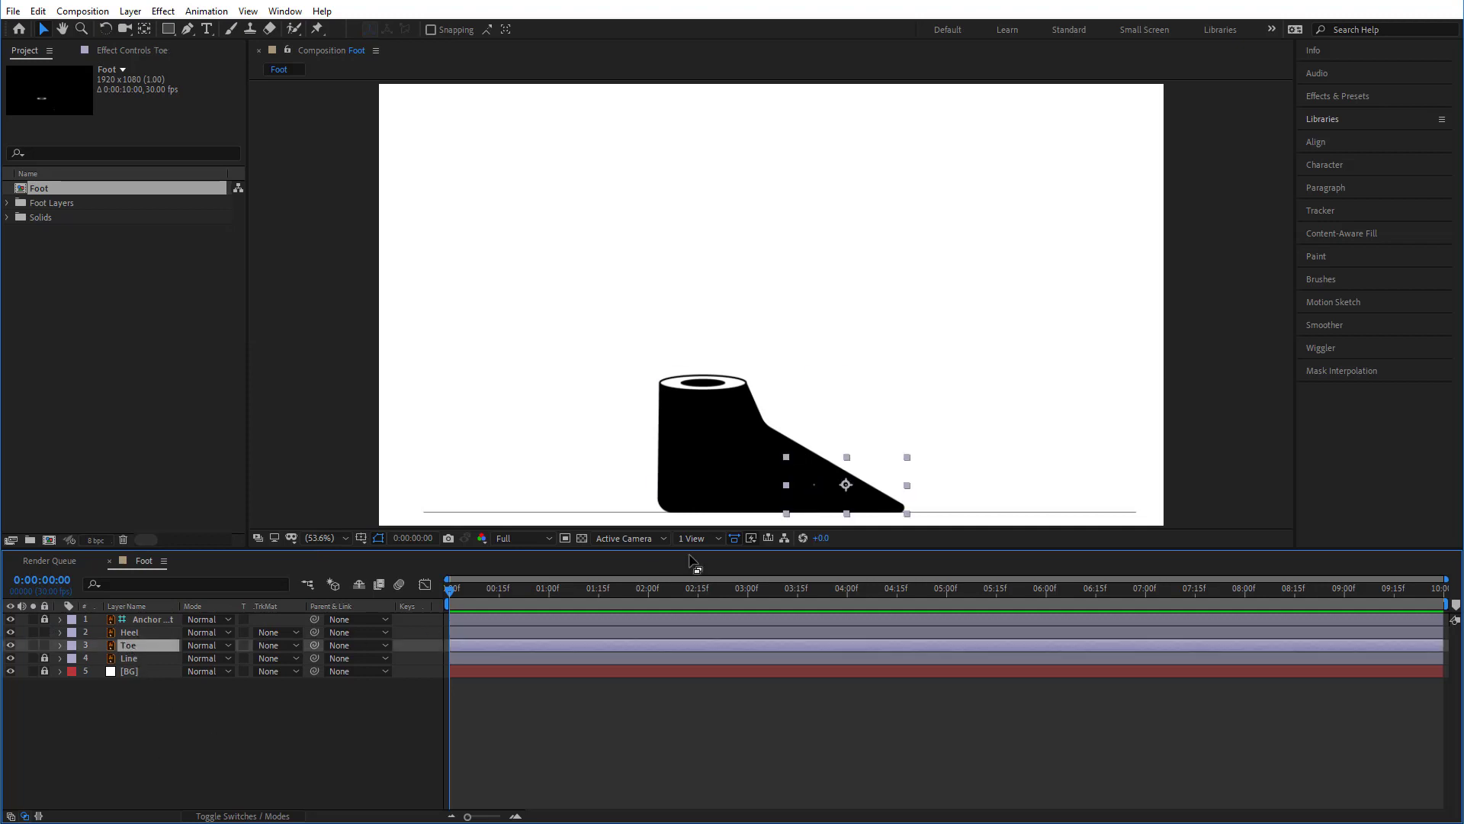
{"action": "left_click_drag", "start_coordinate": [875, 414], "coordinate": [863, 284]}
{"action": "scroll", "coordinate": [795, 350], "scroll_direction": "up", "scroll_amount": 2}
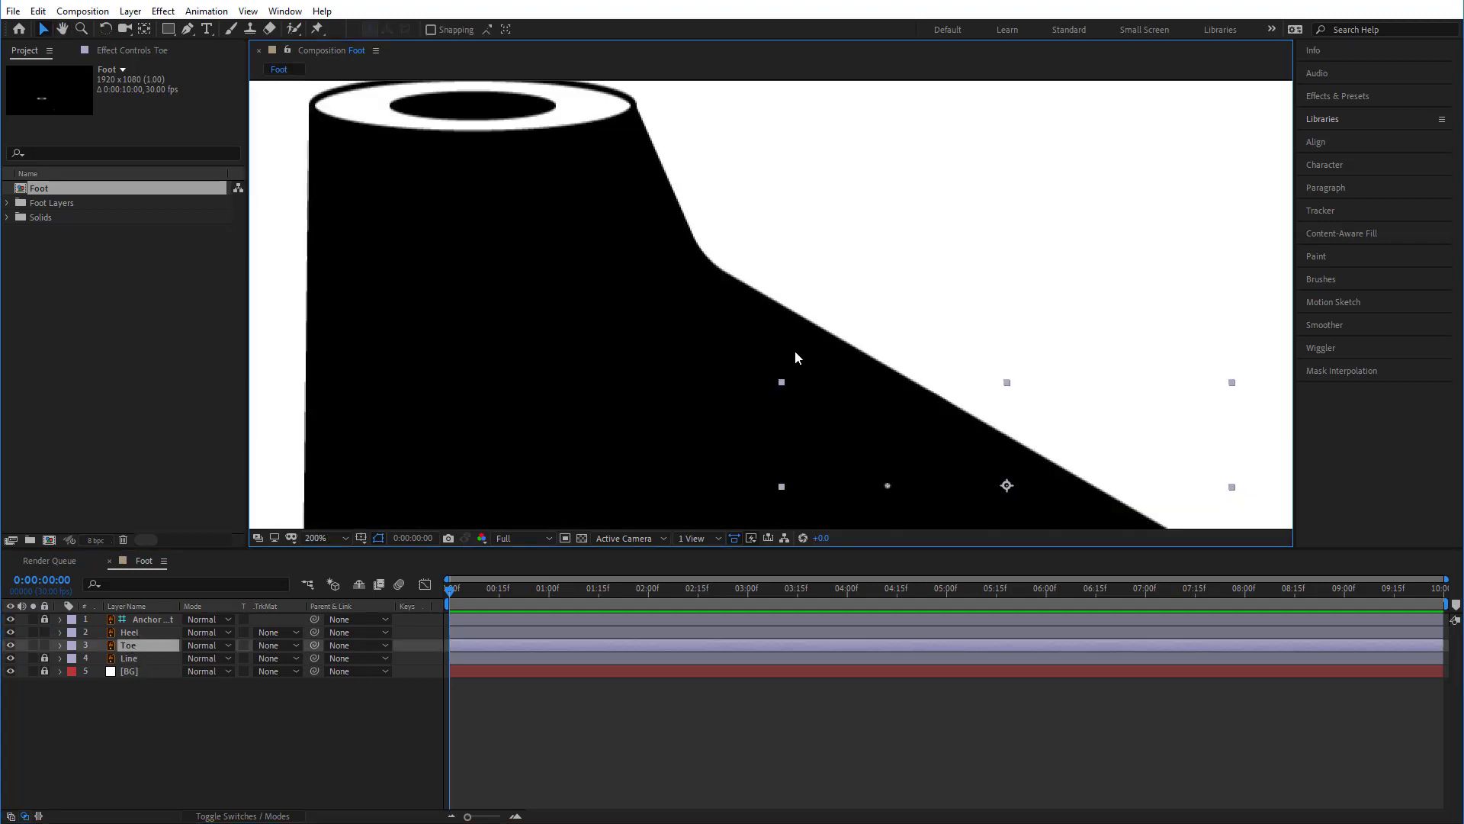
{"action": "left_click_drag", "start_coordinate": [901, 413], "coordinate": [813, 267]}
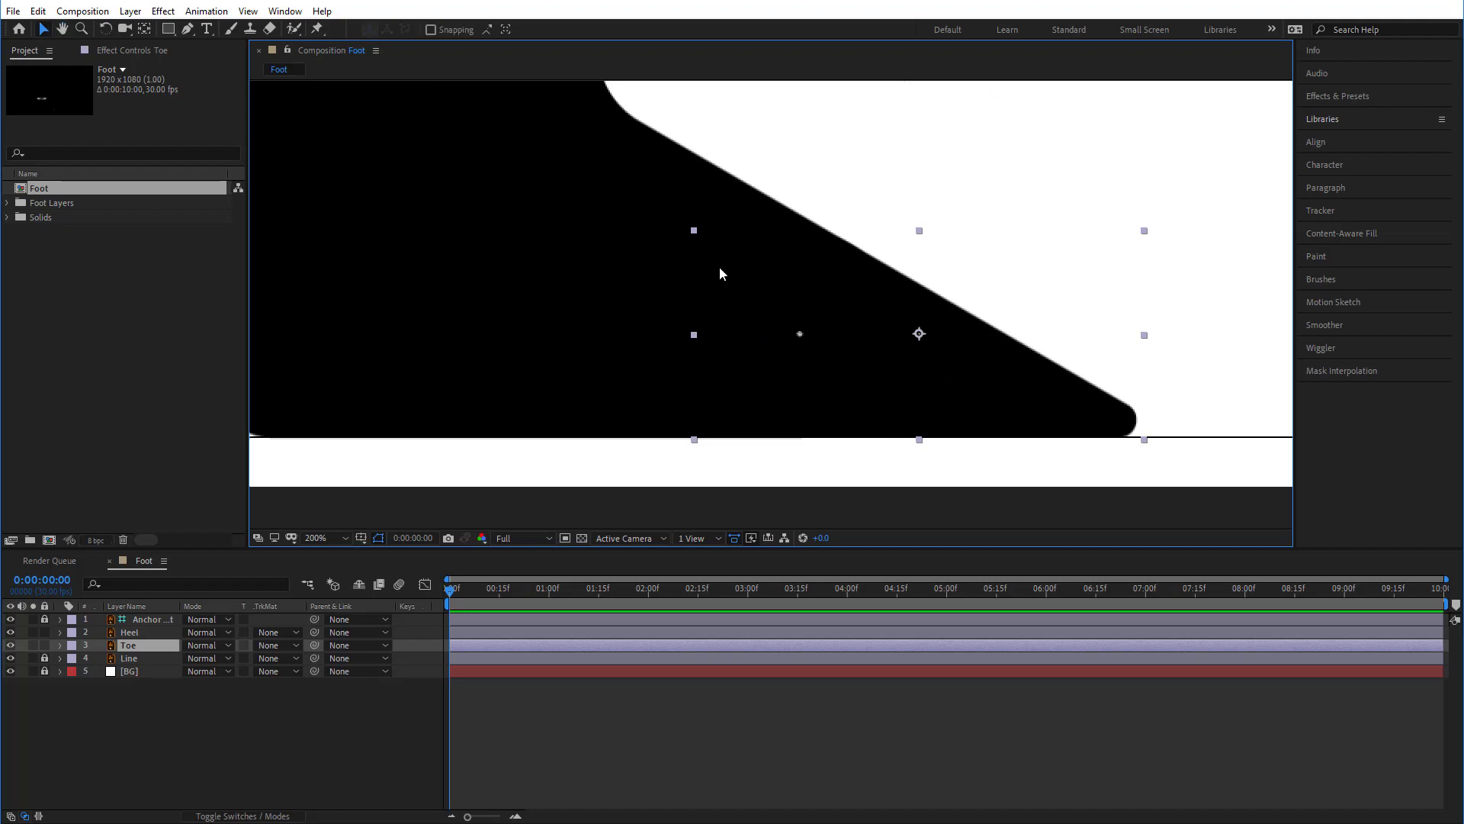
{"action": "left_click", "coordinate": [148, 31]}
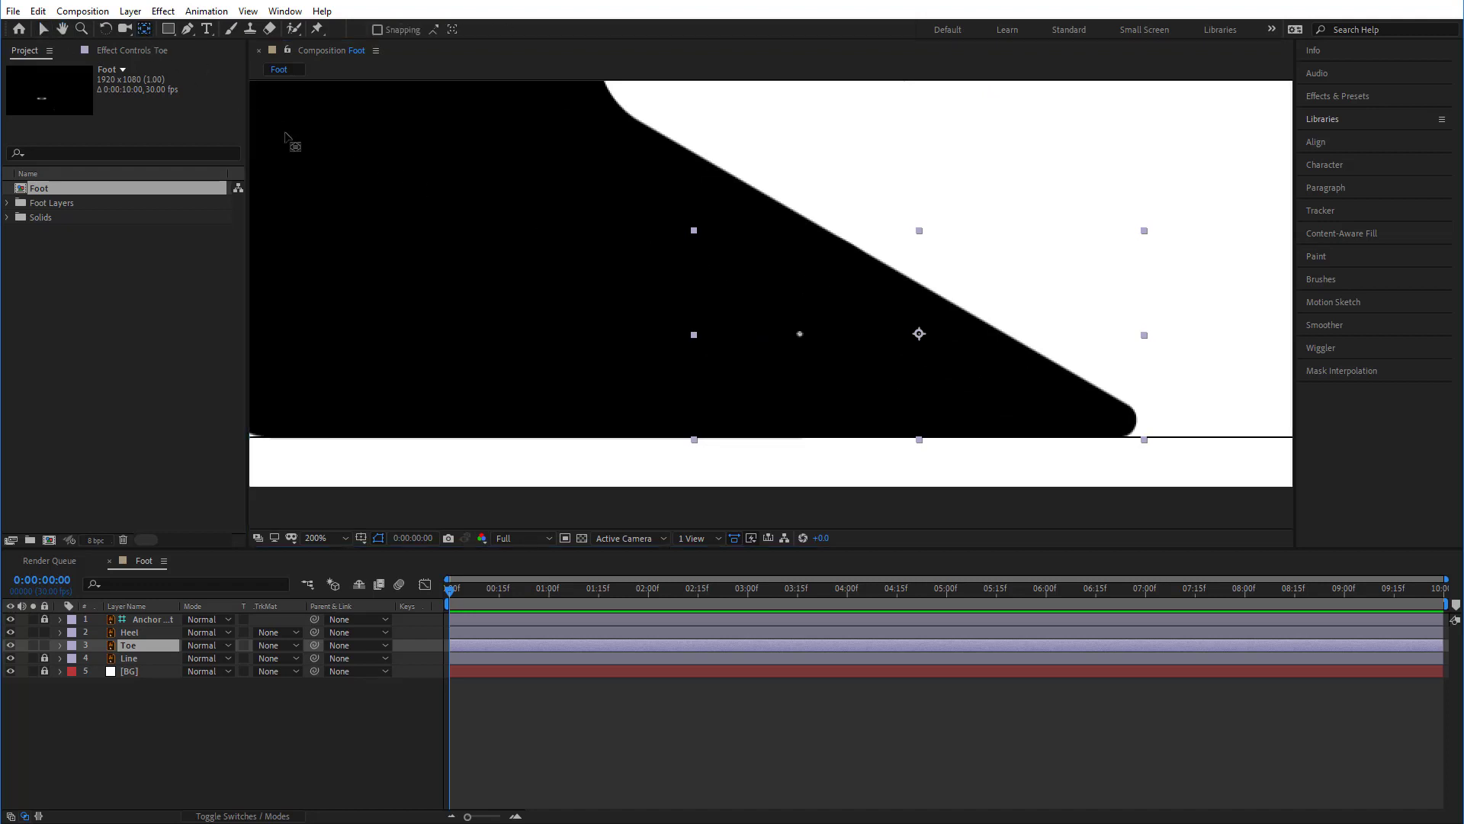
{"action": "left_click_drag", "start_coordinate": [920, 333], "coordinate": [808, 342]}
{"action": "key", "text": "period"}
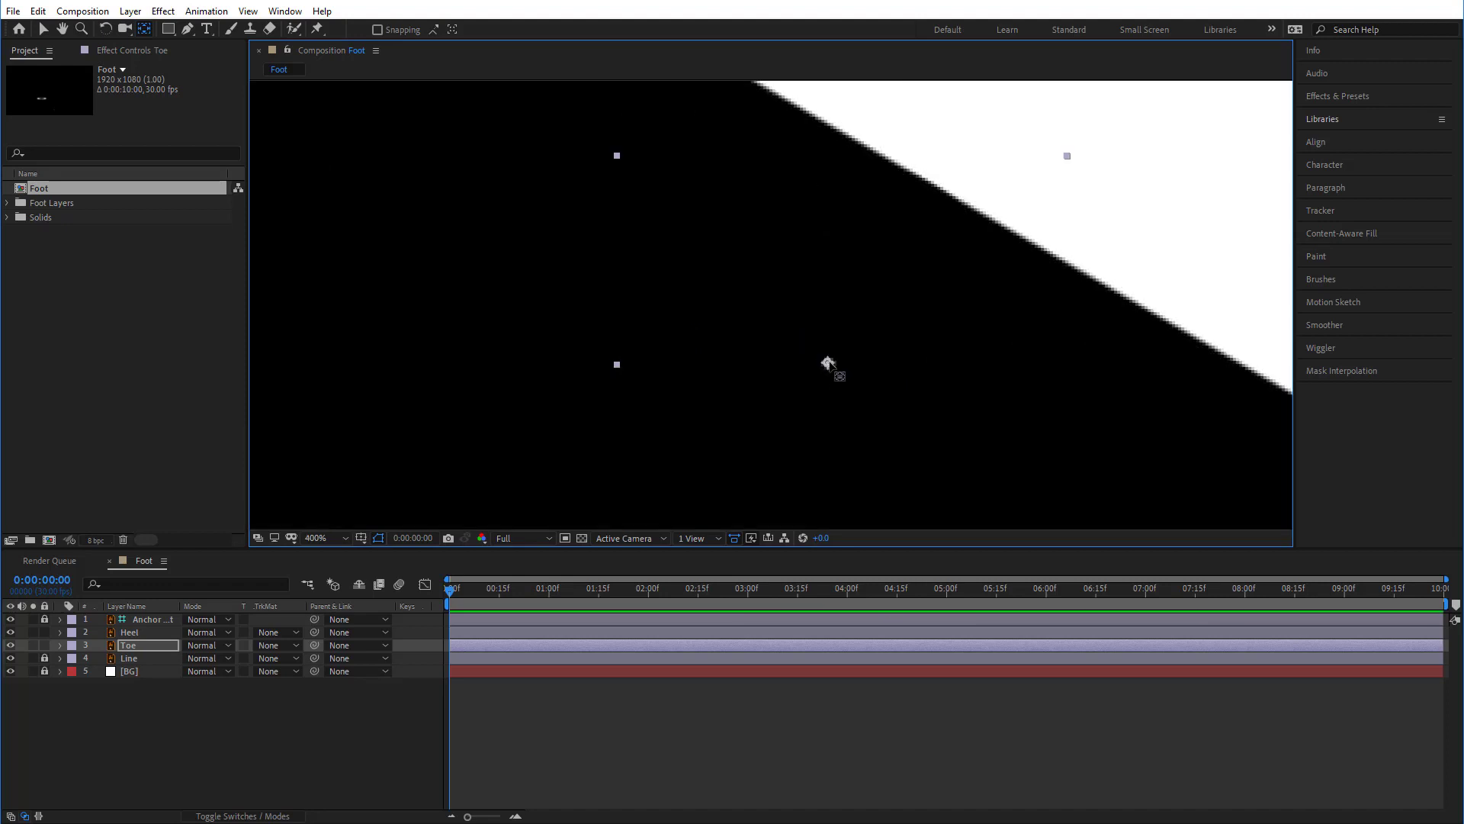
{"action": "key", "text": "period"}
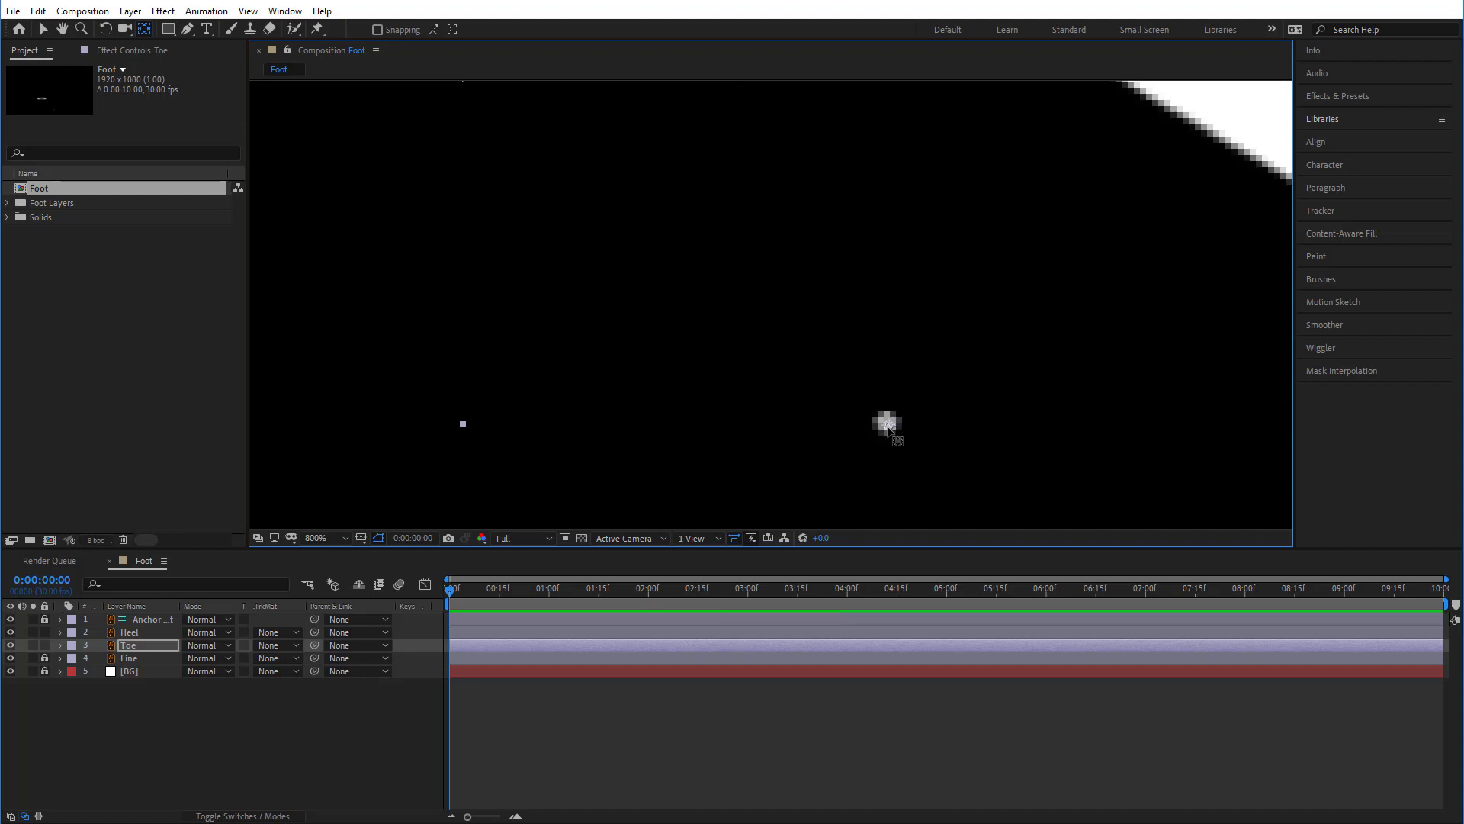
{"action": "key", "text": "comma"}
{"action": "key", "text": "comma"}
{"action": "key", "text": "comma"}
{"action": "left_click_drag", "start_coordinate": [877, 304], "coordinate": [926, 375]}
Step: Move the Heel layer's anchor point to the centre of the ankle opening, then return to the Selection tool and deselect the layer
{"action": "left_click", "coordinate": [130, 633]}
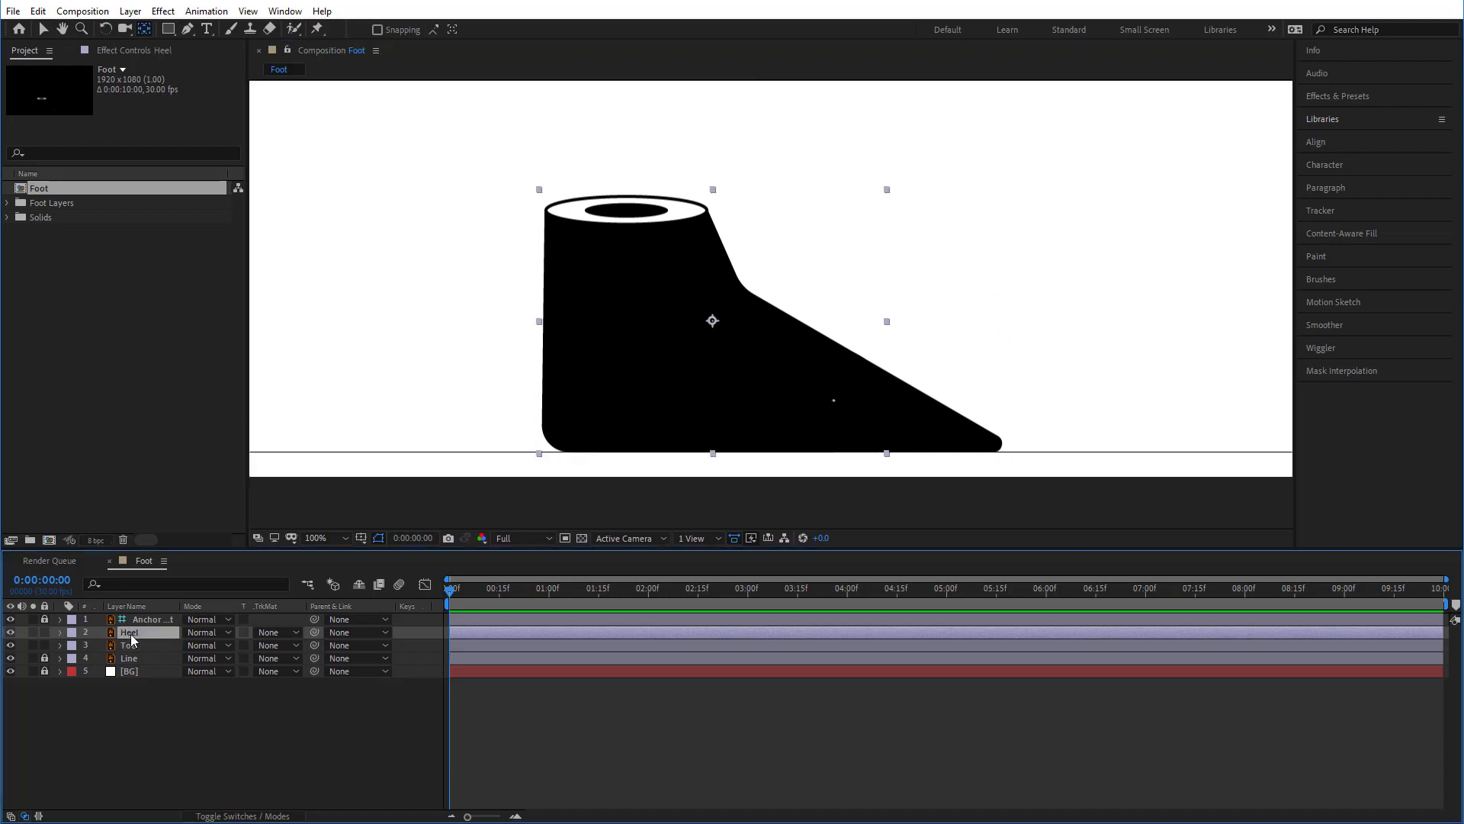
{"action": "left_click", "coordinate": [10, 632]}
{"action": "left_click", "coordinate": [10, 633]}
{"action": "left_click_drag", "start_coordinate": [711, 320], "coordinate": [627, 212]}
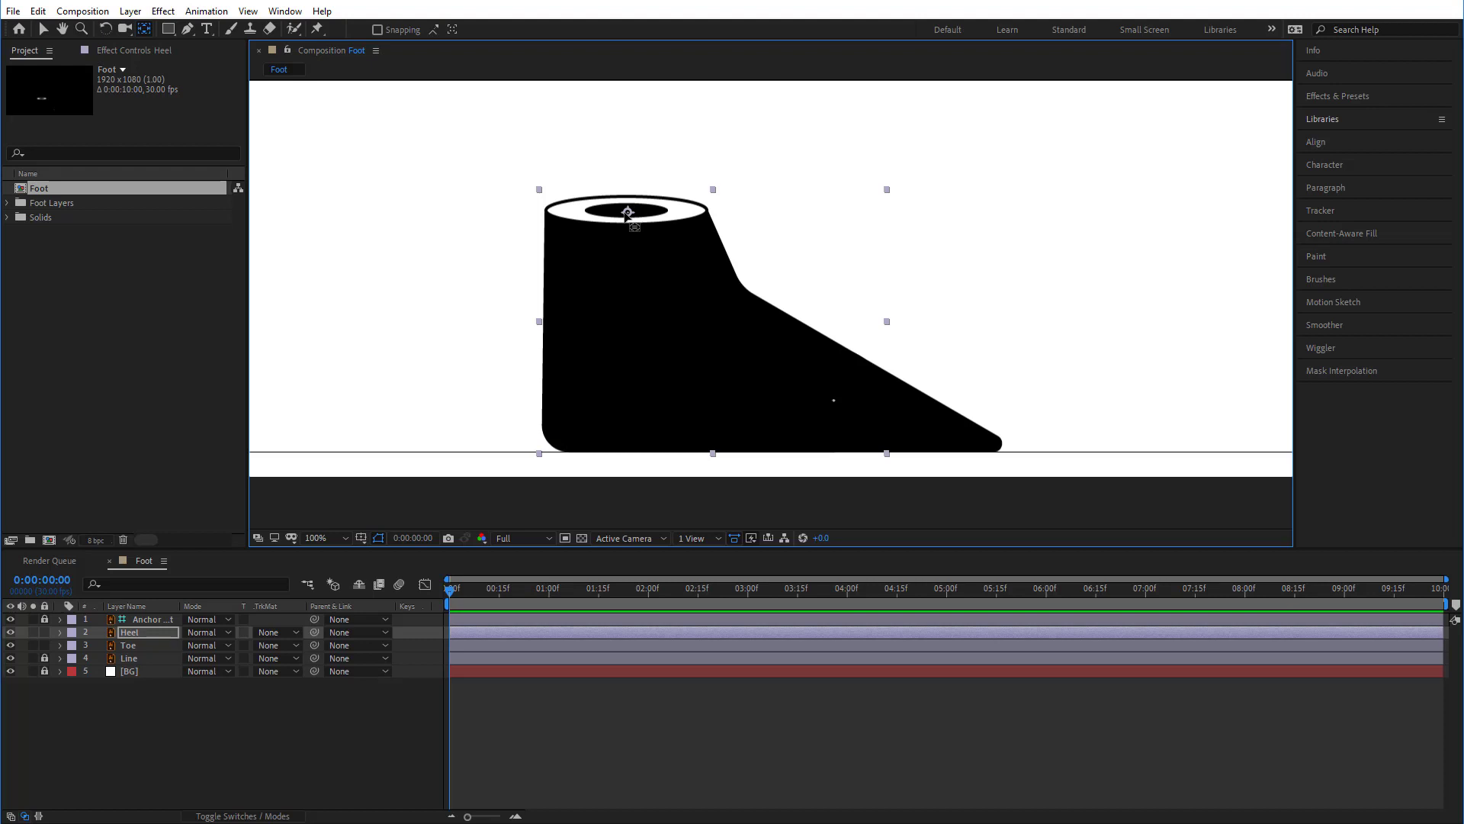
{"action": "left_click", "coordinate": [44, 30]}
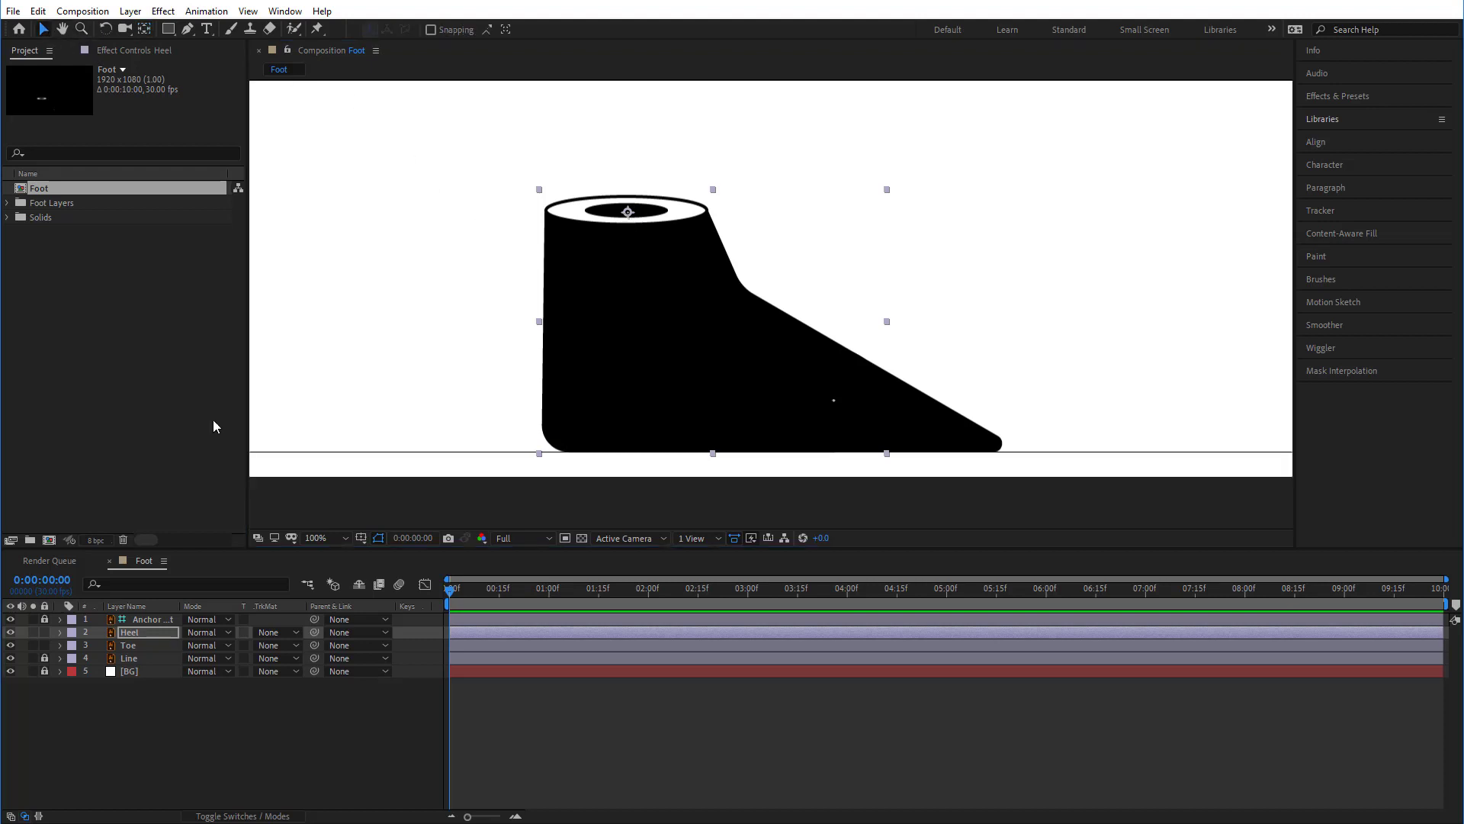
{"action": "left_click", "coordinate": [341, 695]}
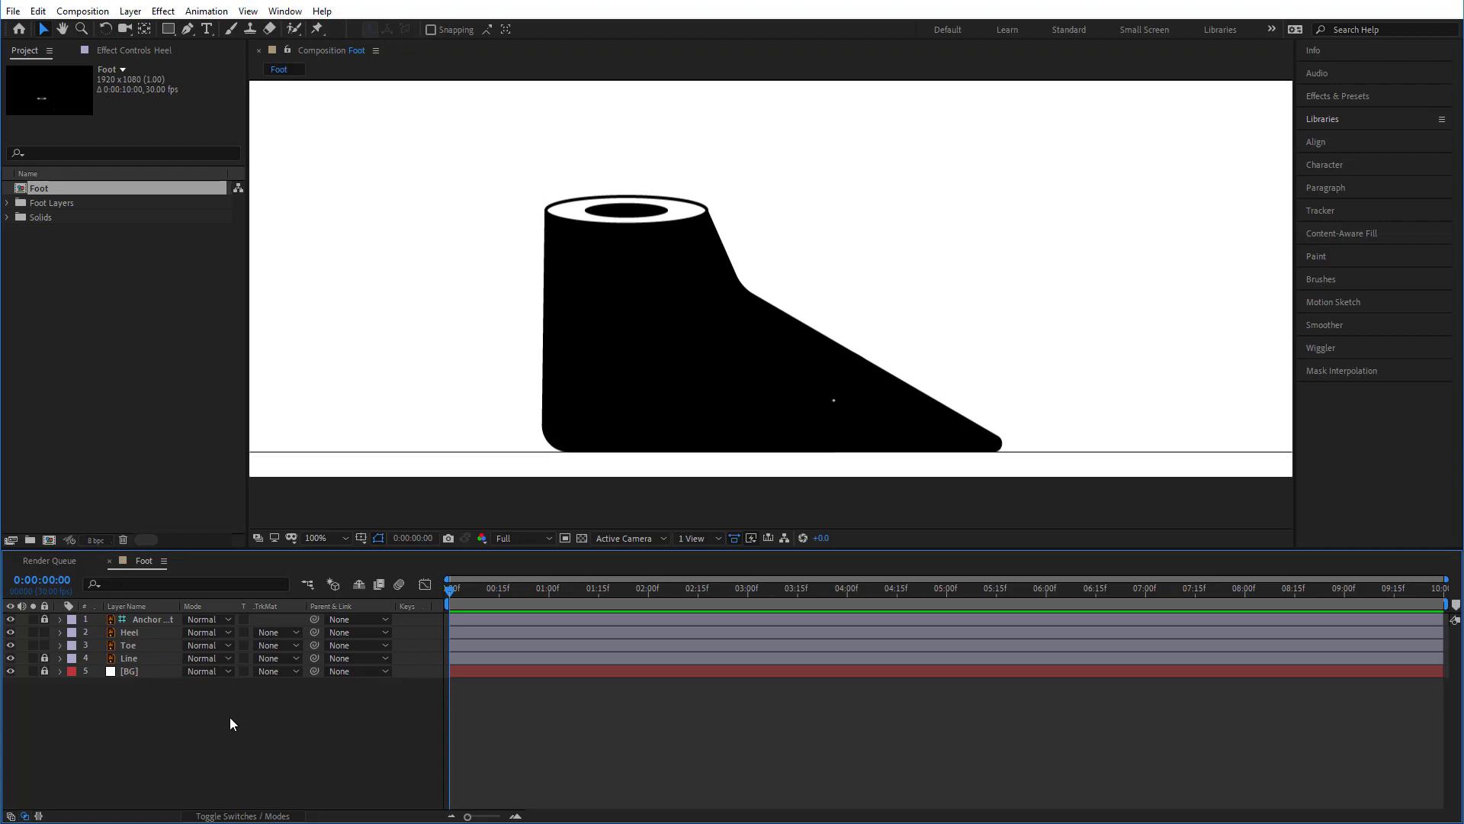
Step: Parent the Toe layer to the Heel layer
{"action": "left_click", "coordinate": [149, 645]}
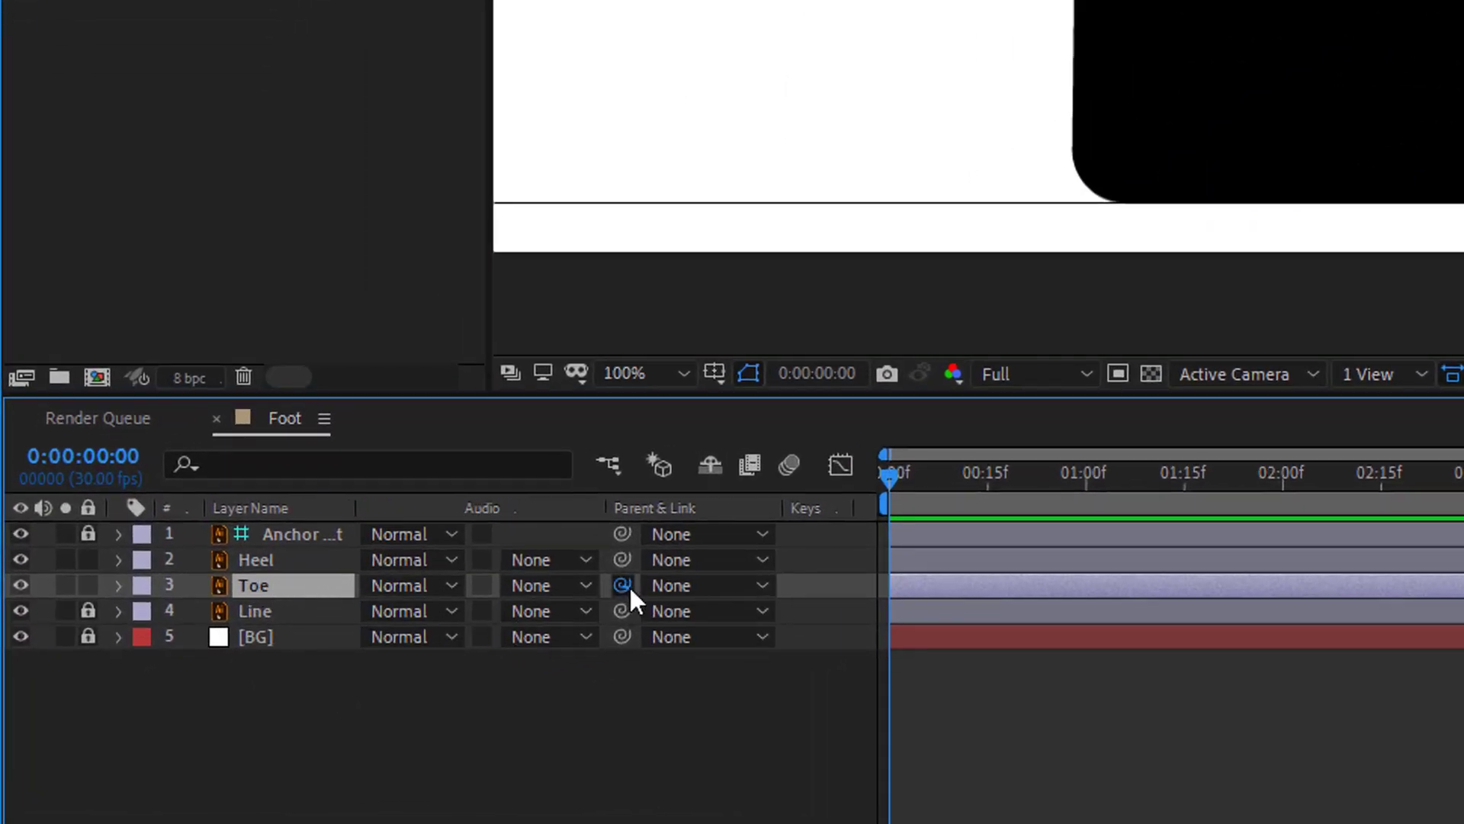
{"action": "left_click_drag", "start_coordinate": [624, 585], "coordinate": [273, 561]}
{"action": "left_click", "coordinate": [273, 561]}
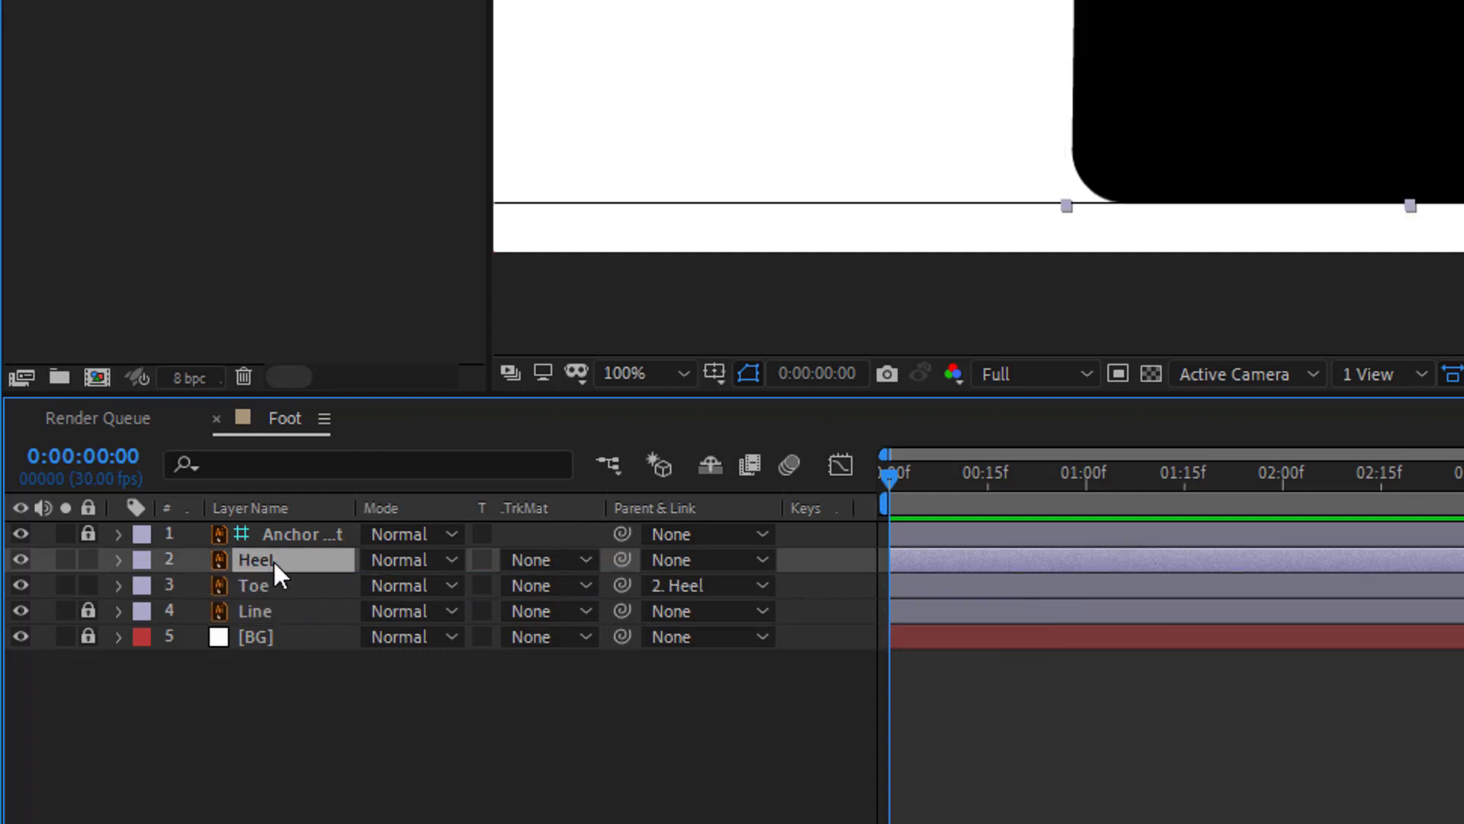
{"action": "left_click", "coordinate": [259, 584]}
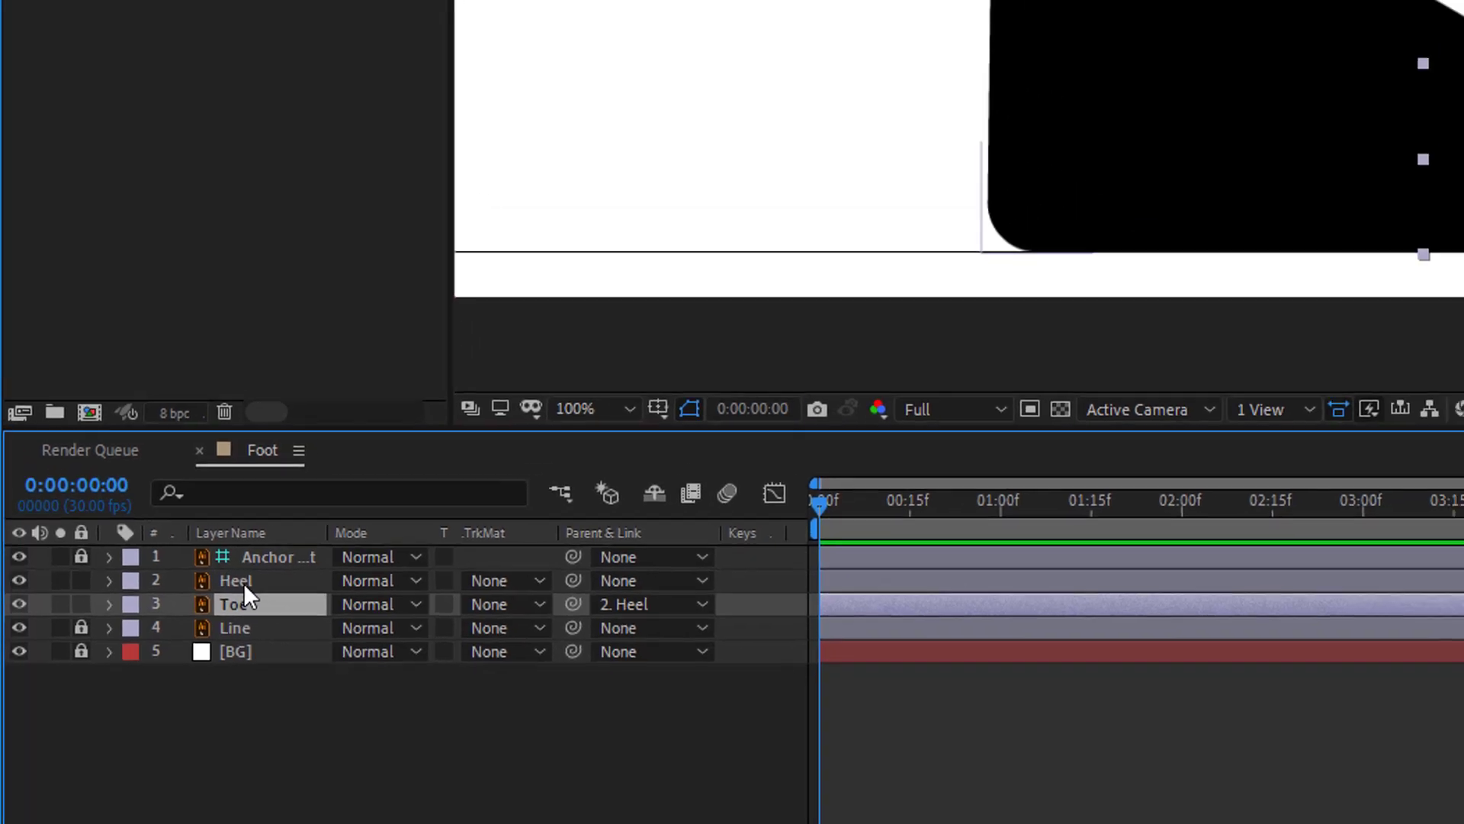
Step: Reveal the Rotation properties of the Heel and Toe layers, try out rotating them, undo the changes and collapse both layers
{"action": "left_click", "coordinate": [242, 581]}
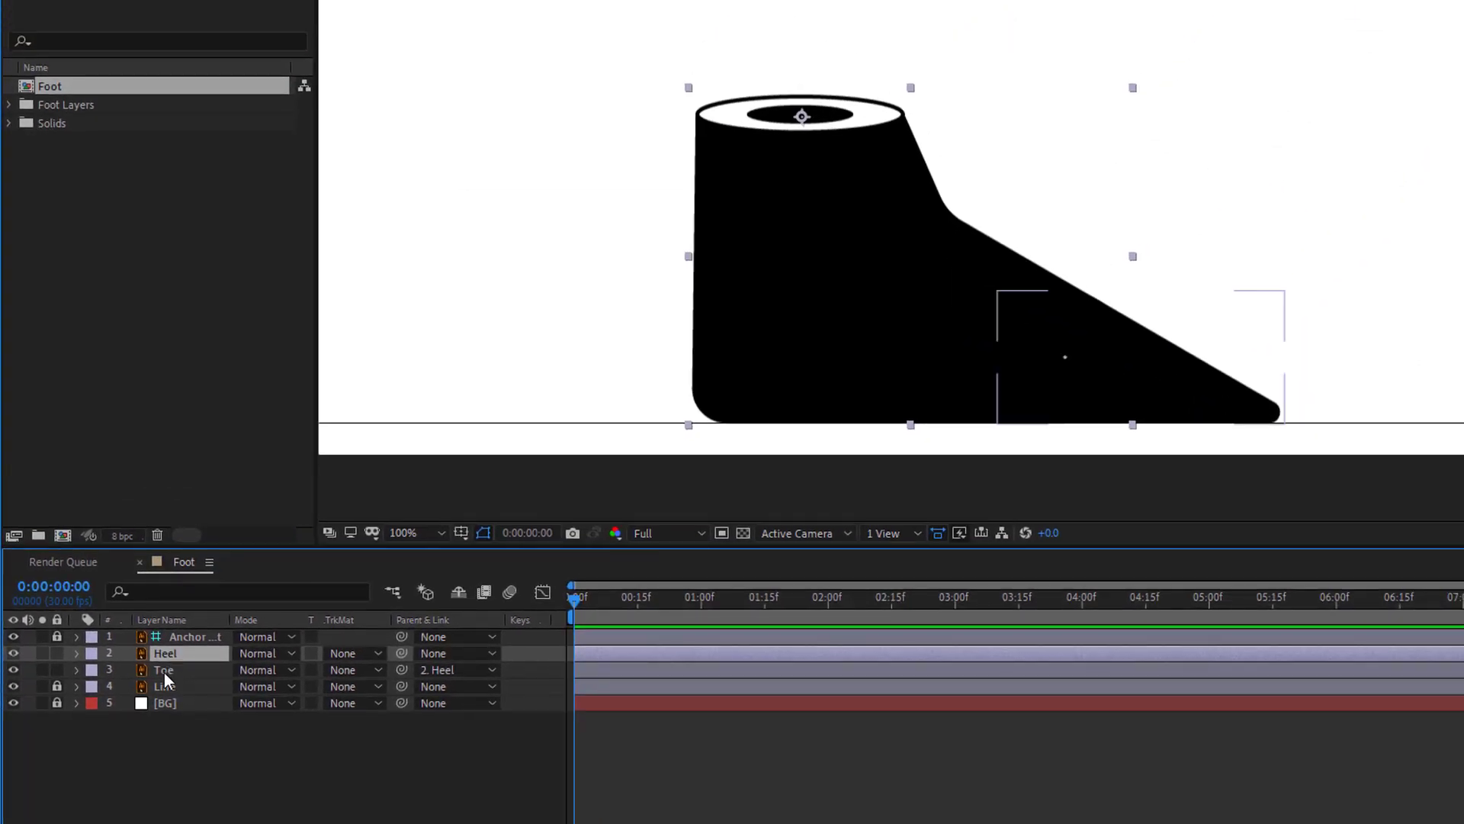
{"action": "left_click", "coordinate": [165, 674], "text": "ctrl"}
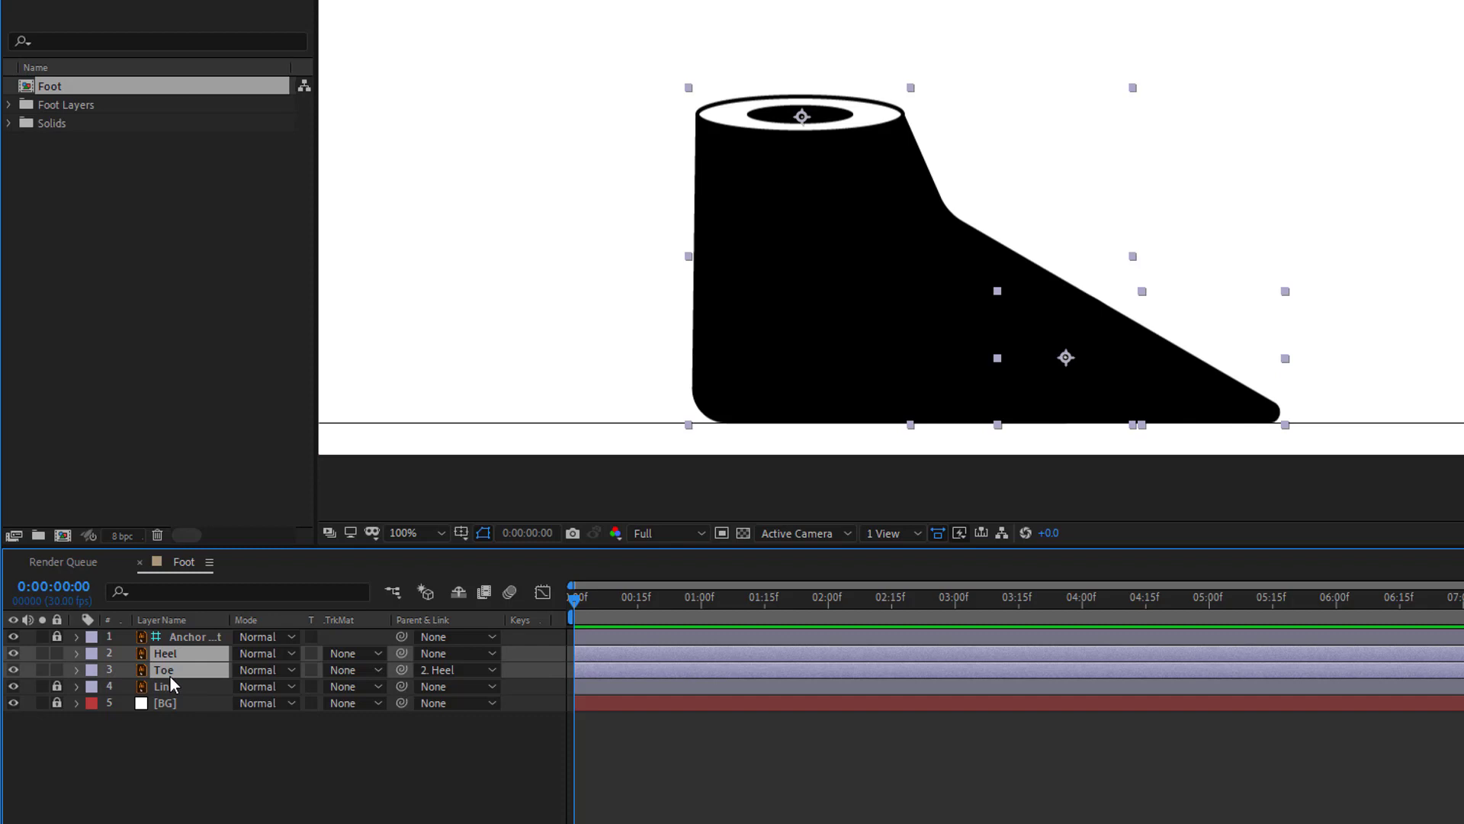
{"action": "key", "text": "r"}
{"action": "left_click", "coordinate": [271, 759]}
{"action": "left_click_drag", "start_coordinate": [263, 702], "coordinate": [225, 686]}
{"action": "left_click", "coordinate": [273, 745]}
{"action": "key", "text": "ctrl+z"}
{"action": "left_click", "coordinate": [292, 667]}
{"action": "key", "text": "ctrl+z"}
{"action": "key", "text": "ctrl+z"}
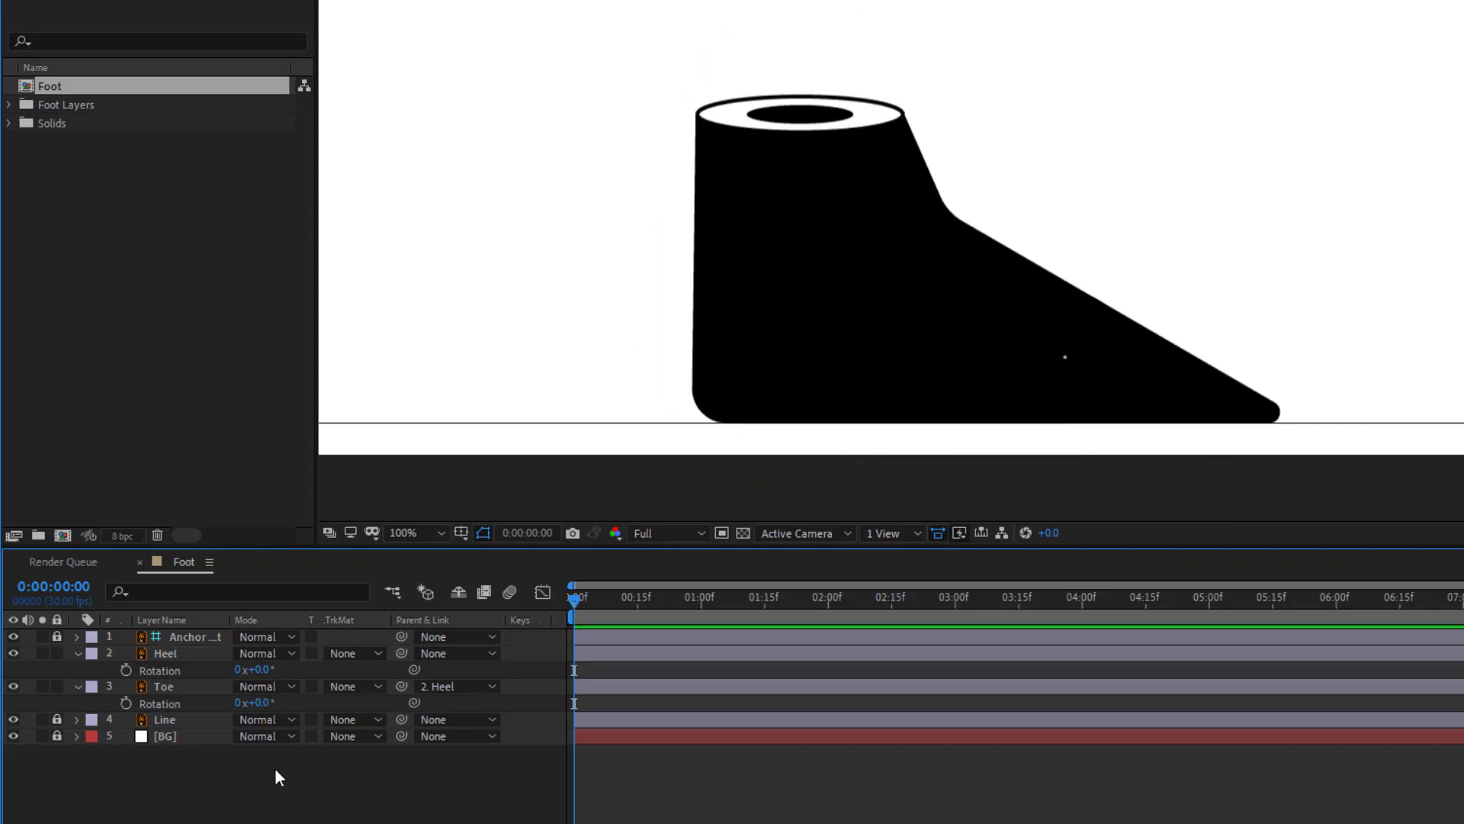
{"action": "left_click", "coordinate": [78, 653]}
{"action": "left_click", "coordinate": [77, 671]}
{"action": "left_click", "coordinate": [131, 765]}
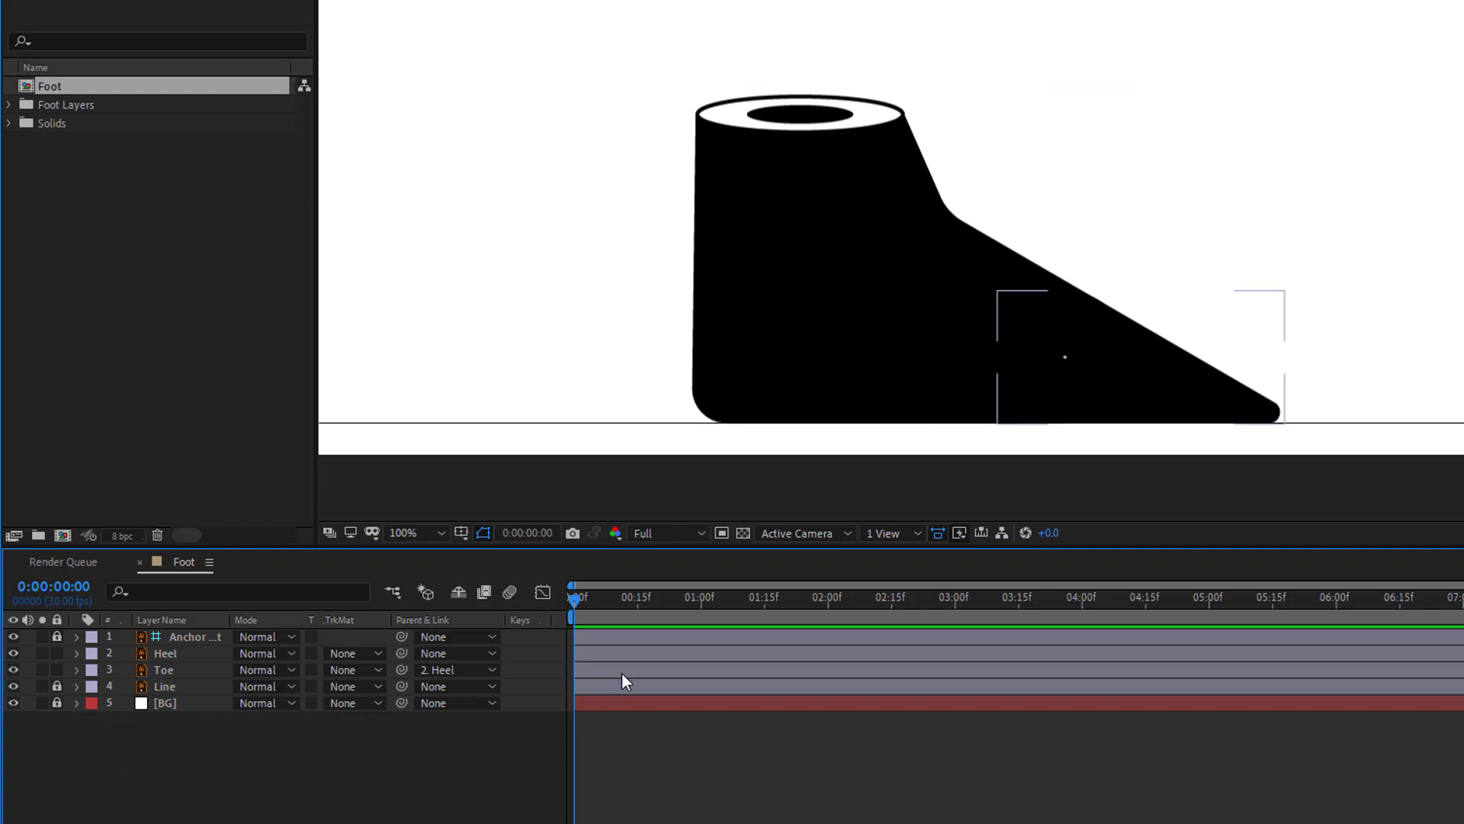
Step: Move the current time to 0:00:02:00 and shorten the work area so it ends there
{"action": "left_click_drag", "start_coordinate": [576, 602], "coordinate": [705, 602]}
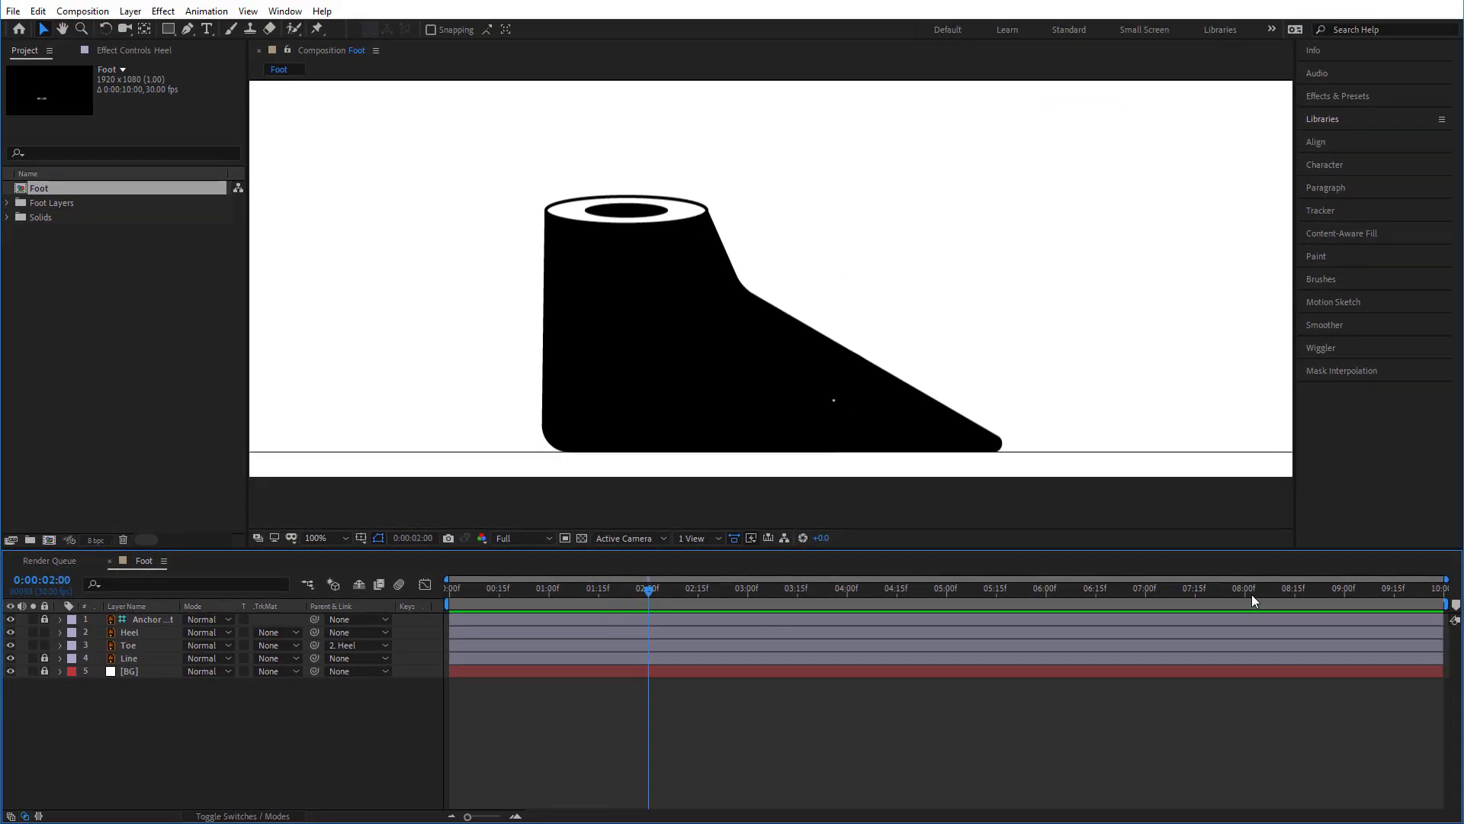
{"action": "left_click_drag", "start_coordinate": [1453, 604], "coordinate": [648, 603]}
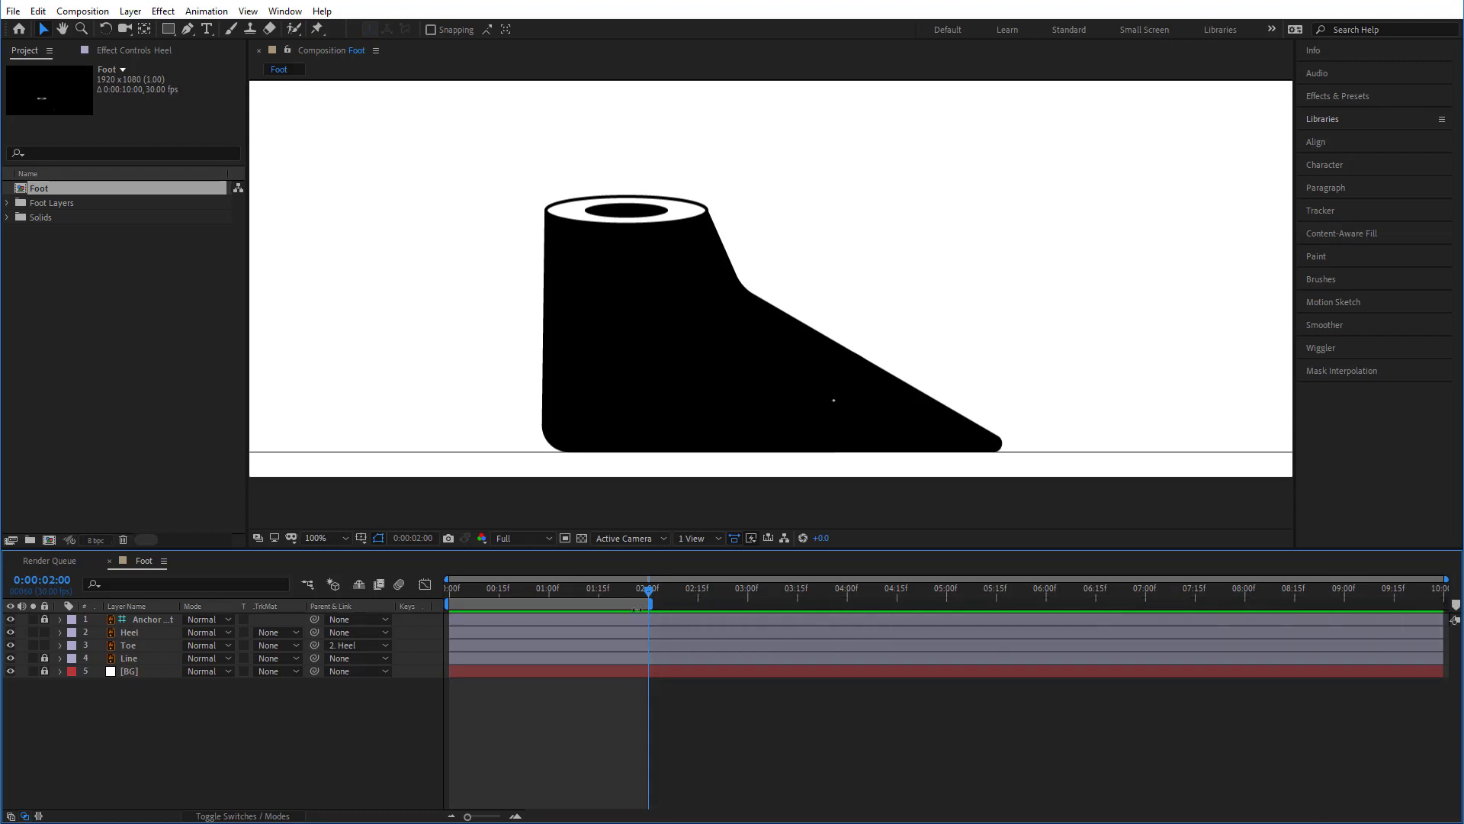
Step: Shorten the work area so it ends at 0:00:00:28, and fit the whole composition in the viewer
{"action": "left_click_drag", "start_coordinate": [468, 816], "coordinate": [495, 819]}
{"action": "left_click_drag", "start_coordinate": [643, 817], "coordinate": [542, 816]}
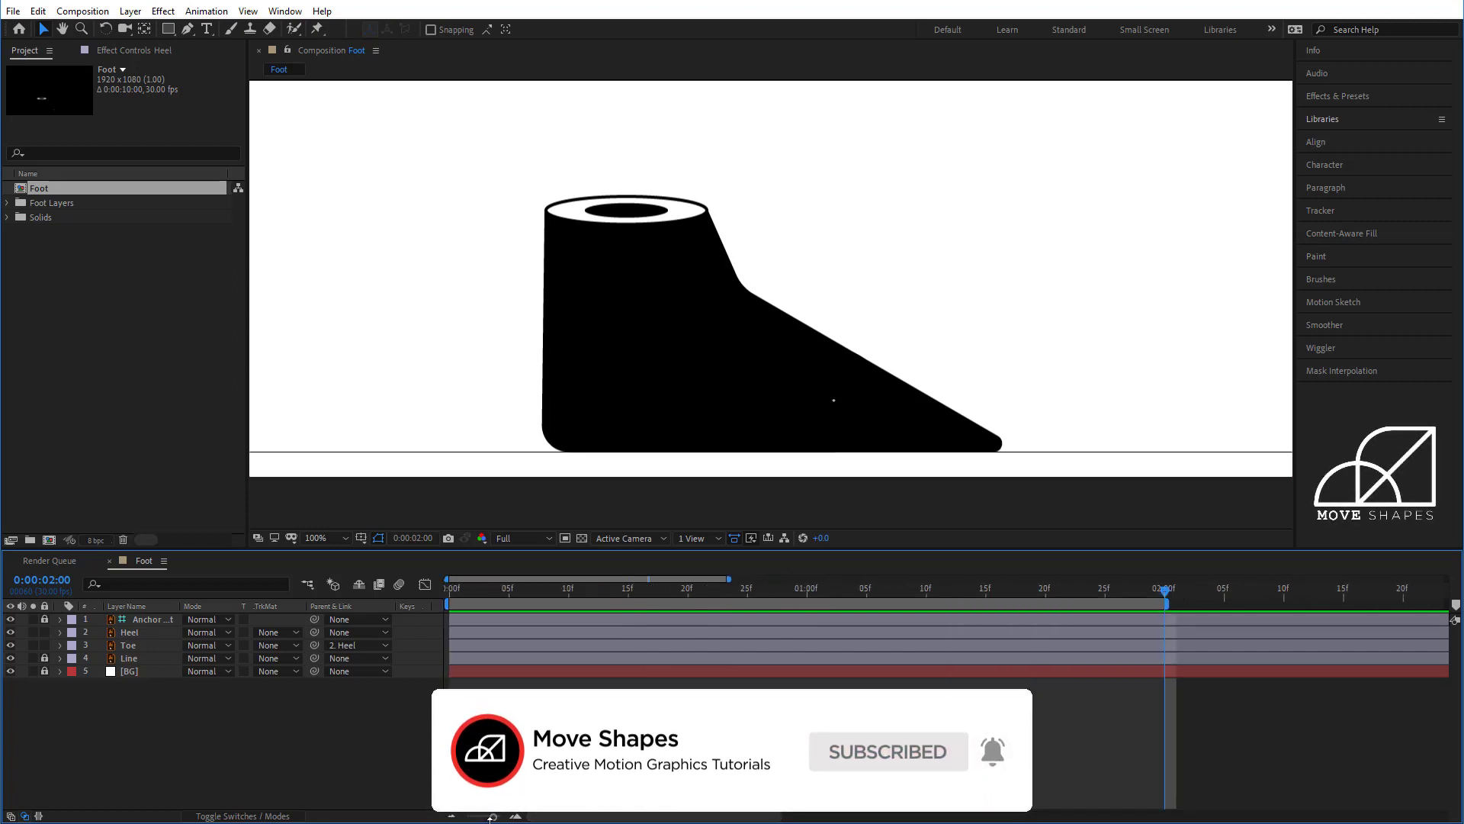
{"action": "left_click_drag", "start_coordinate": [493, 816], "coordinate": [497, 817]}
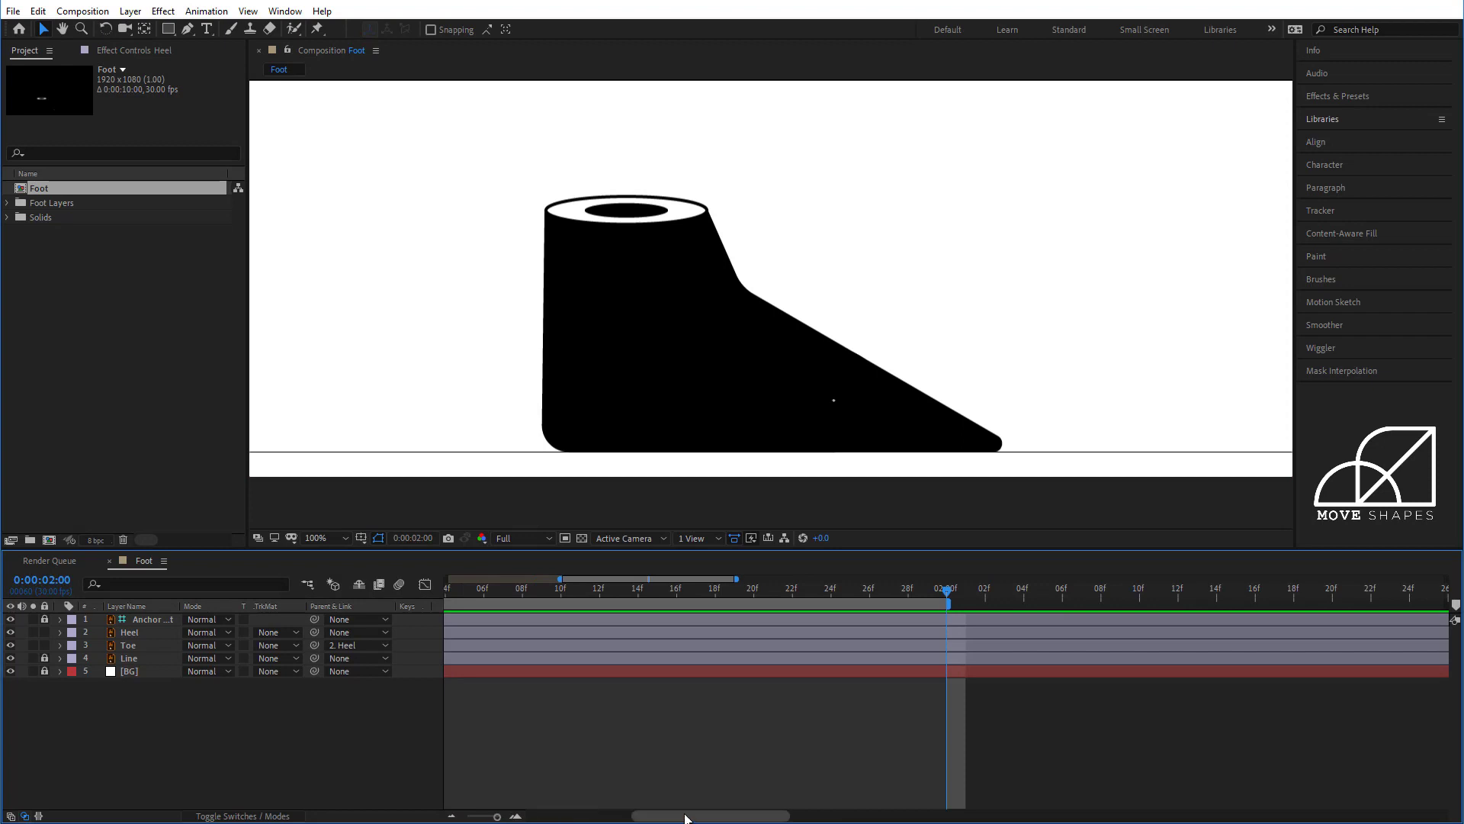
{"action": "left_click_drag", "start_coordinate": [648, 817], "coordinate": [536, 815]}
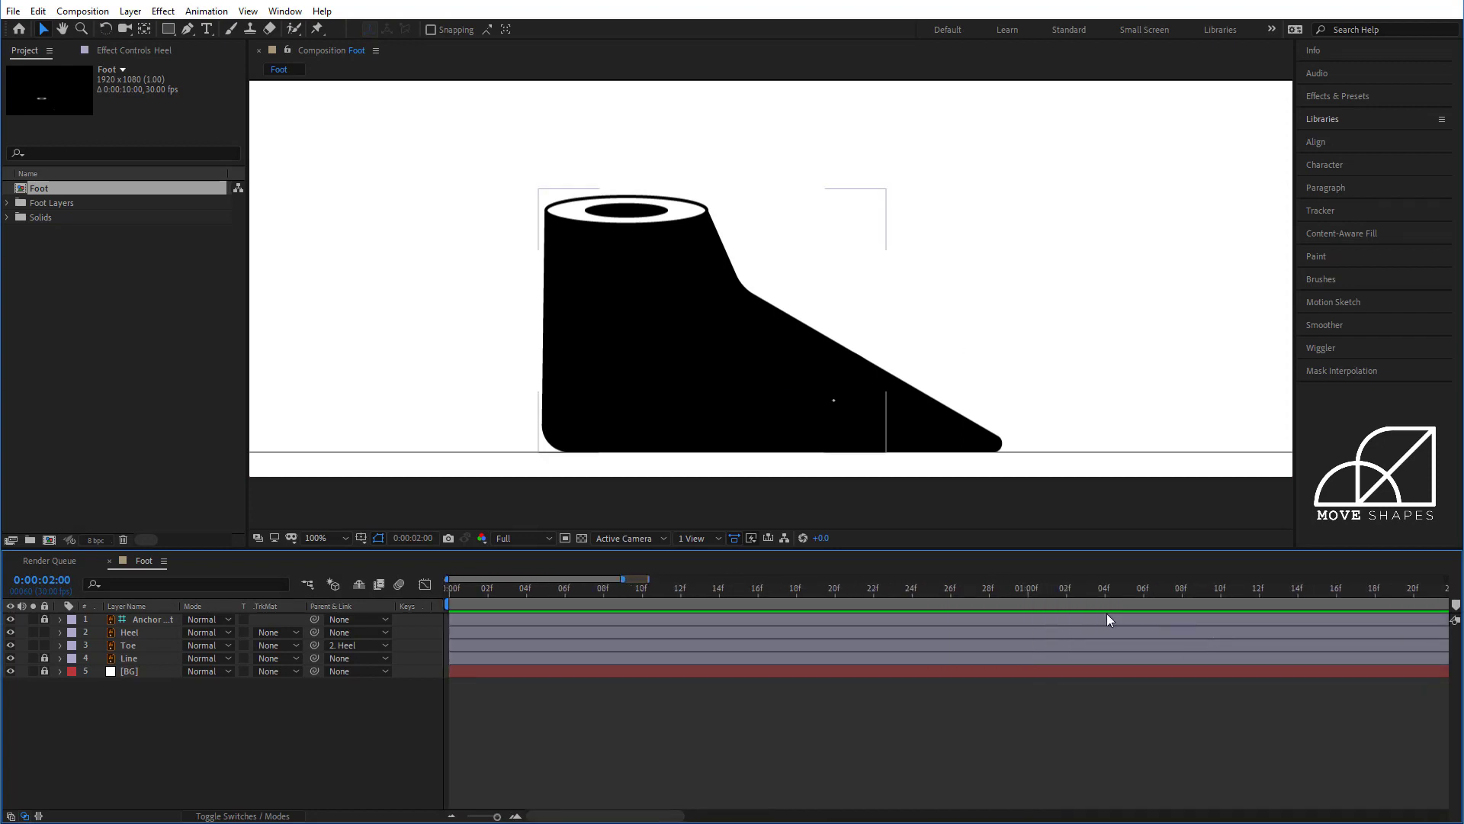
{"action": "left_click_drag", "start_coordinate": [953, 590], "coordinate": [985, 660]}
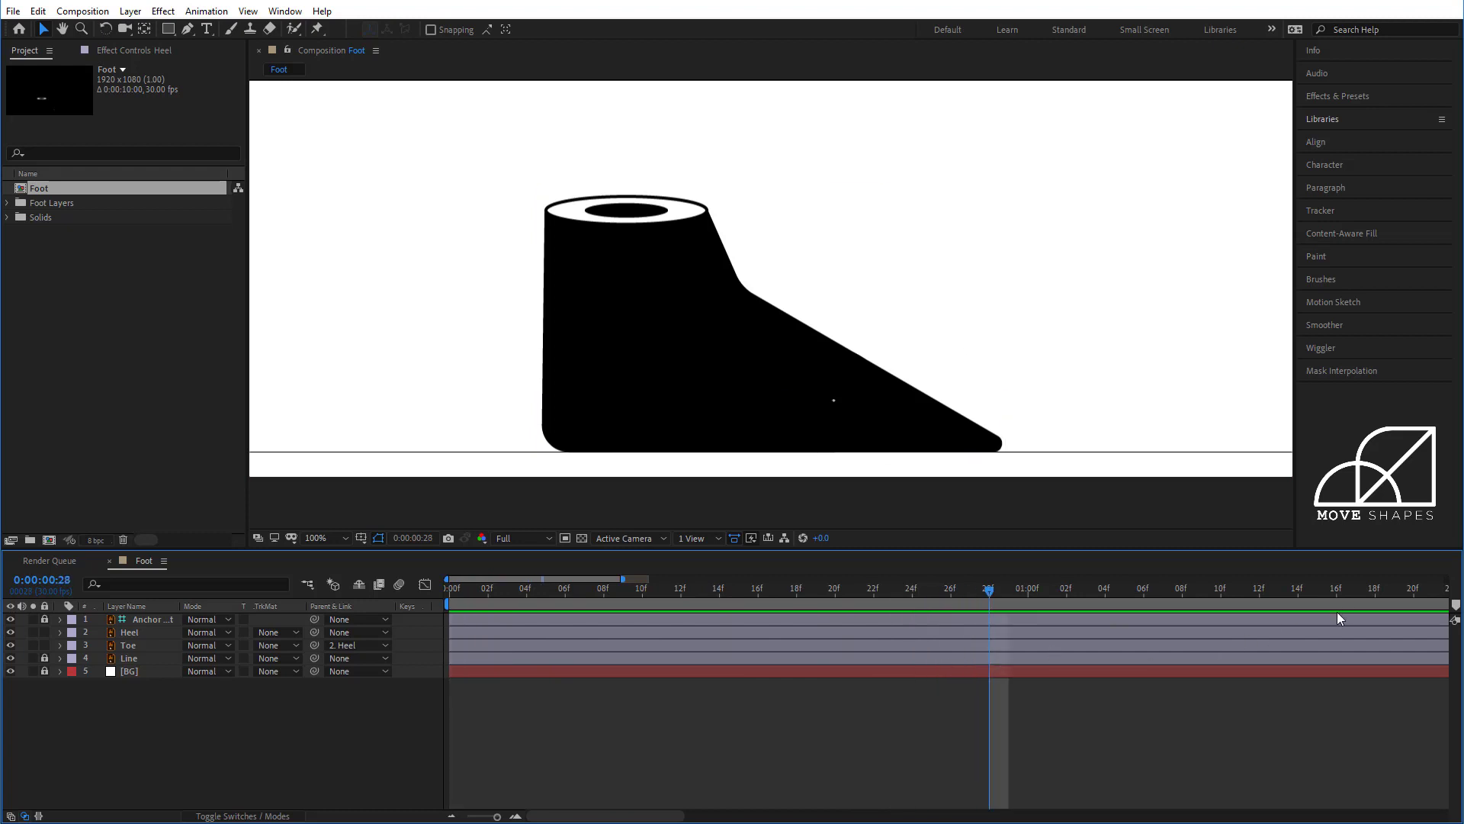
{"action": "key", "text": "n"}
{"action": "mouse_move", "coordinate": [990, 595]}
{"action": "left_mouse_down"}
{"action": "mouse_move", "coordinate": [963, 596]}
{"action": "mouse_move", "coordinate": [1000, 601]}
{"action": "left_mouse_up"}
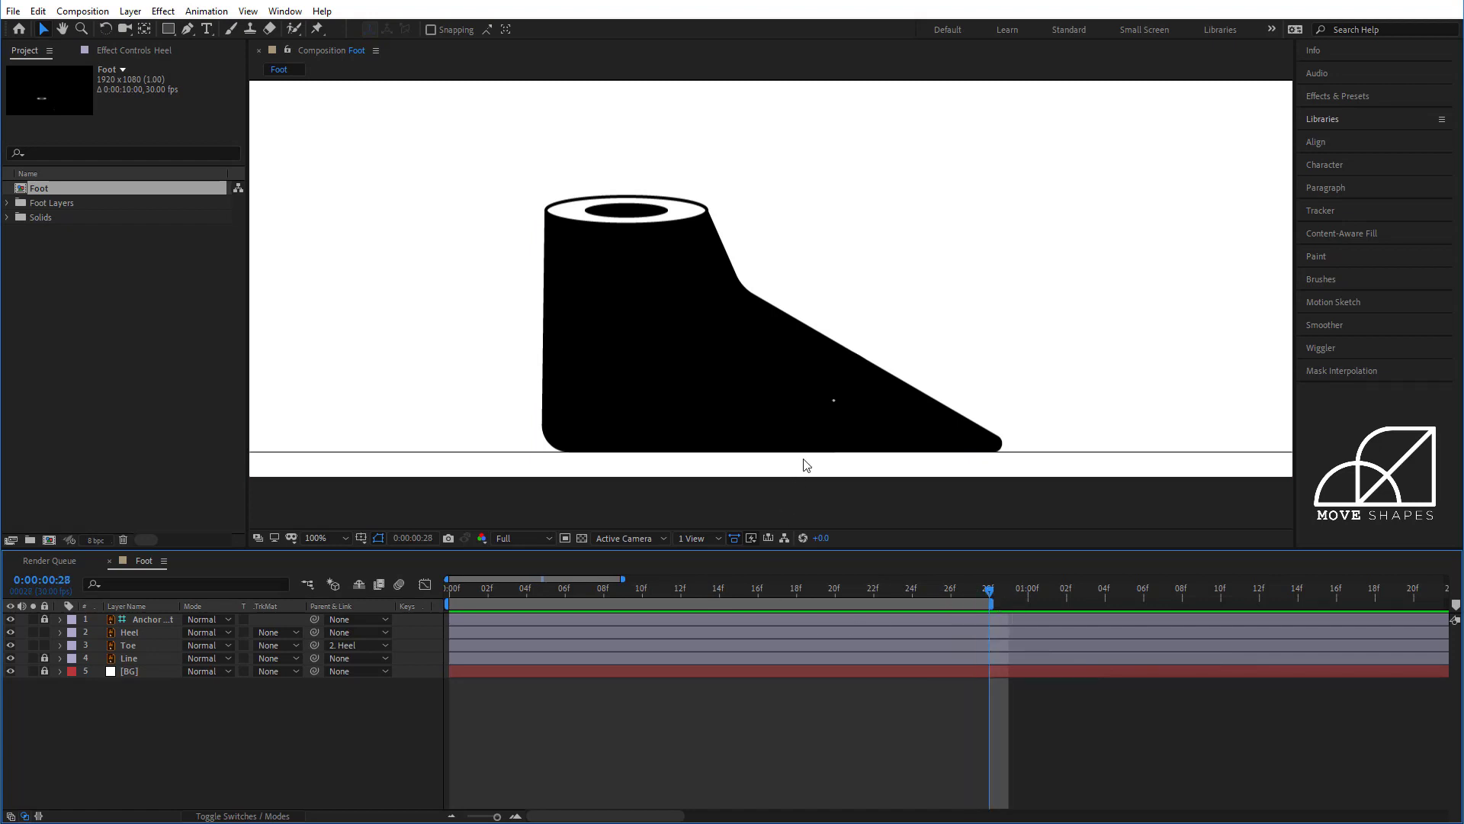
{"action": "left_click", "coordinate": [333, 538]}
{"action": "left_click", "coordinate": [344, 559]}
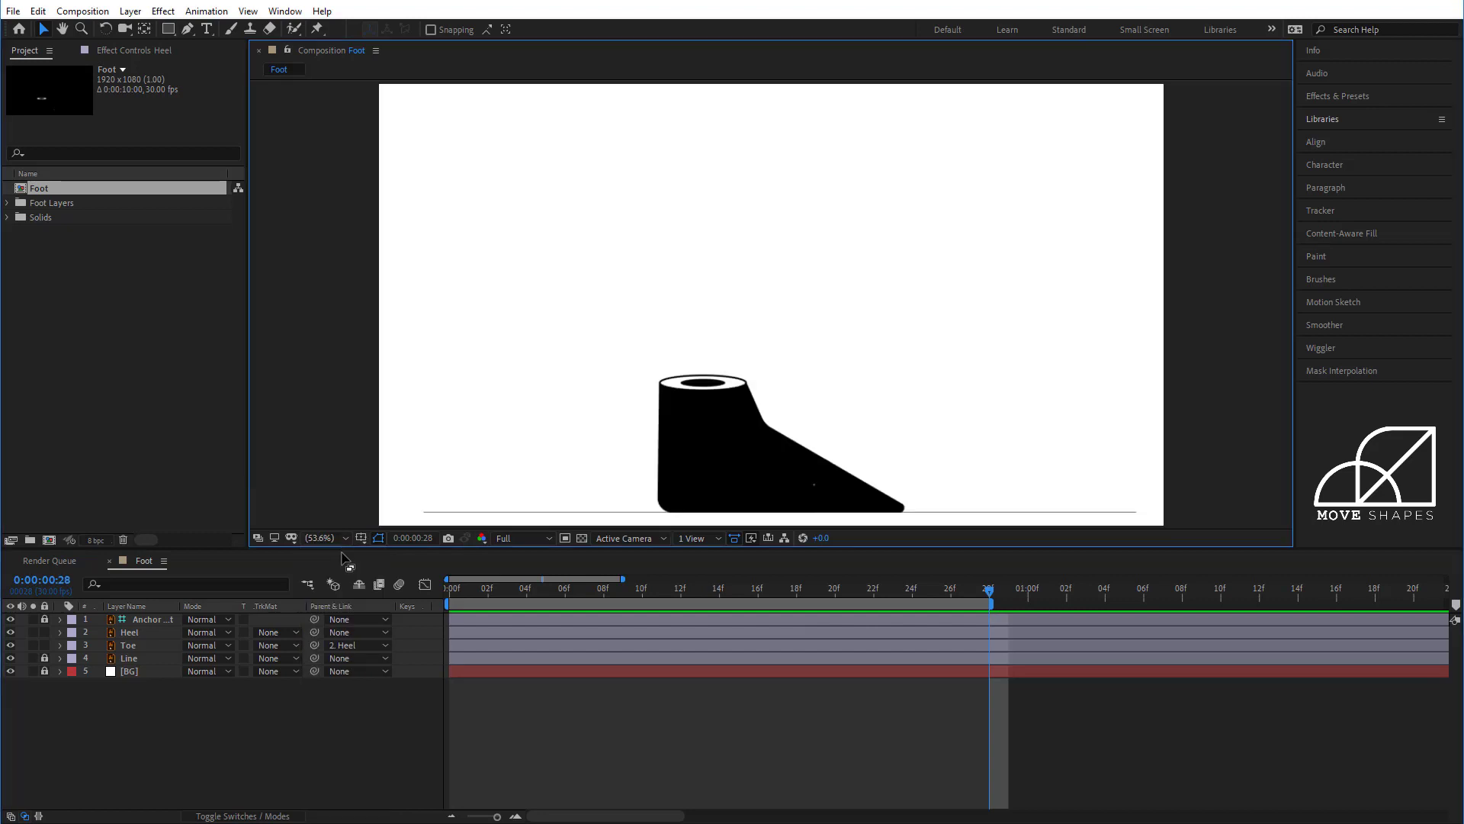
Step: Add a Position keyframe to the Heel layer at 0:00:00:00 with the X value at 1368.7
{"action": "left_click", "coordinate": [129, 633]}
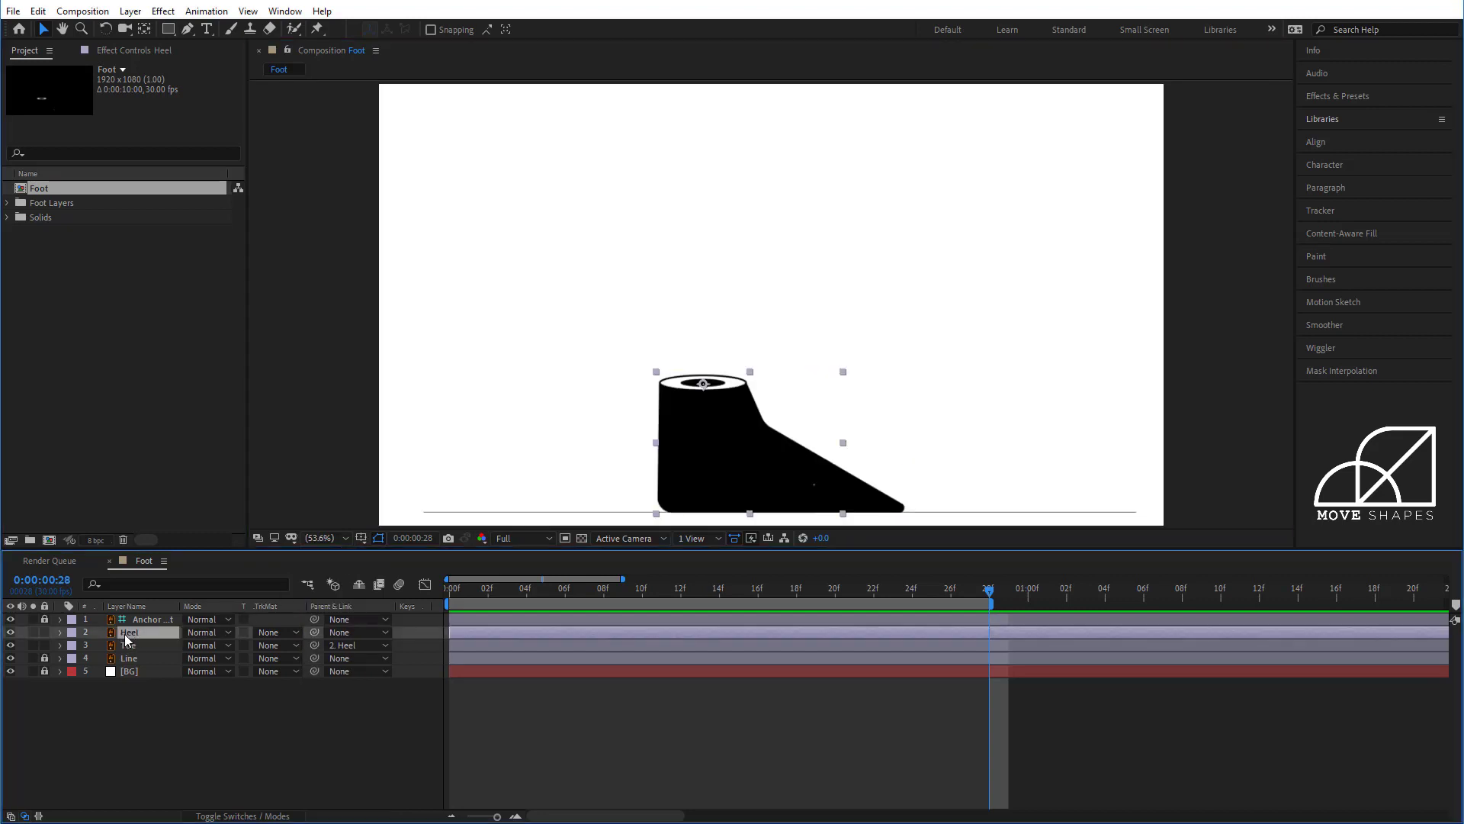
{"action": "left_click", "coordinate": [451, 594]}
{"action": "left_click", "coordinate": [60, 633]}
{"action": "left_click", "coordinate": [99, 672]}
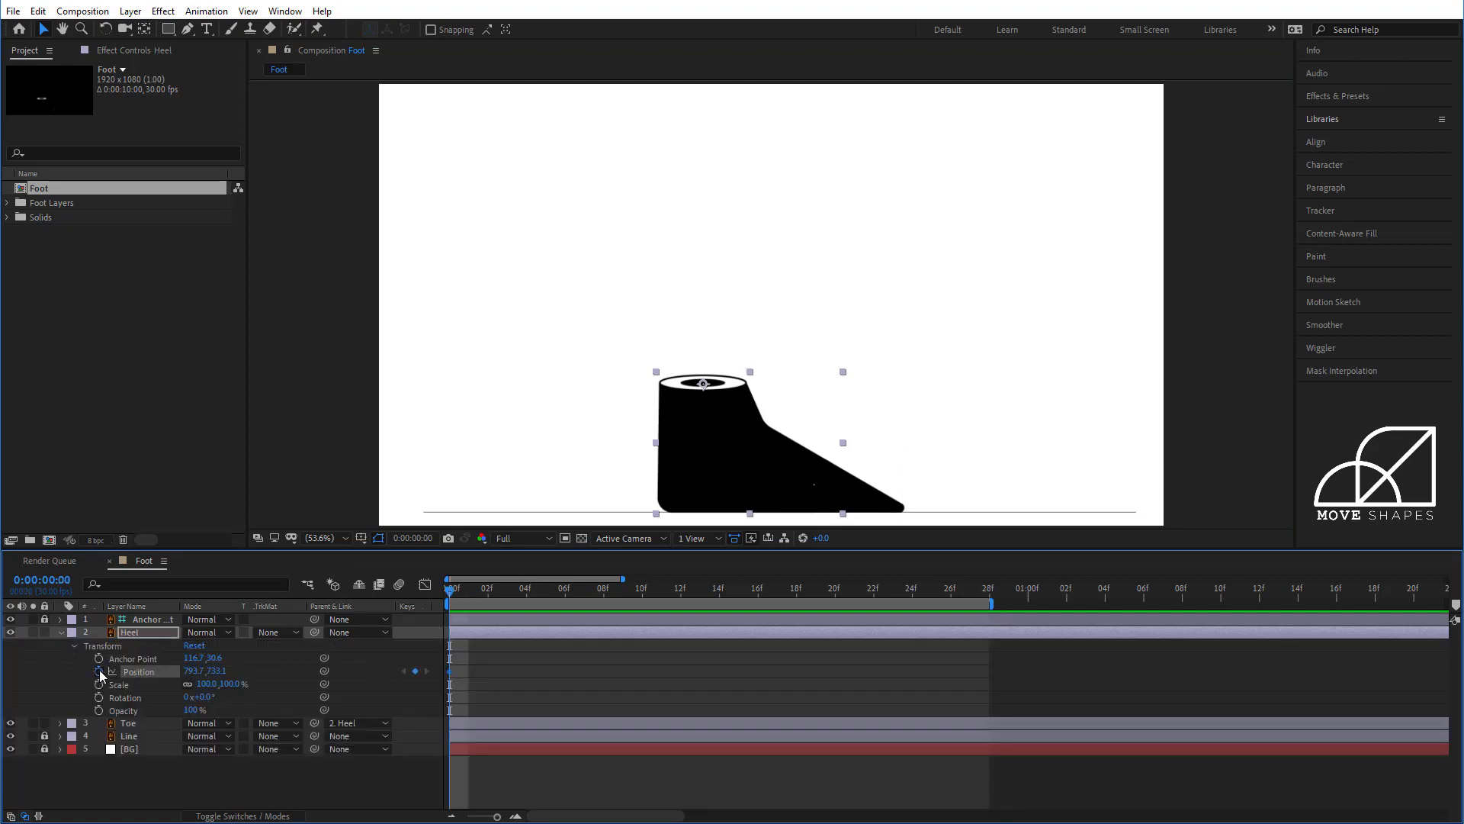
{"action": "left_click_drag", "start_coordinate": [195, 672], "coordinate": [640, 679]}
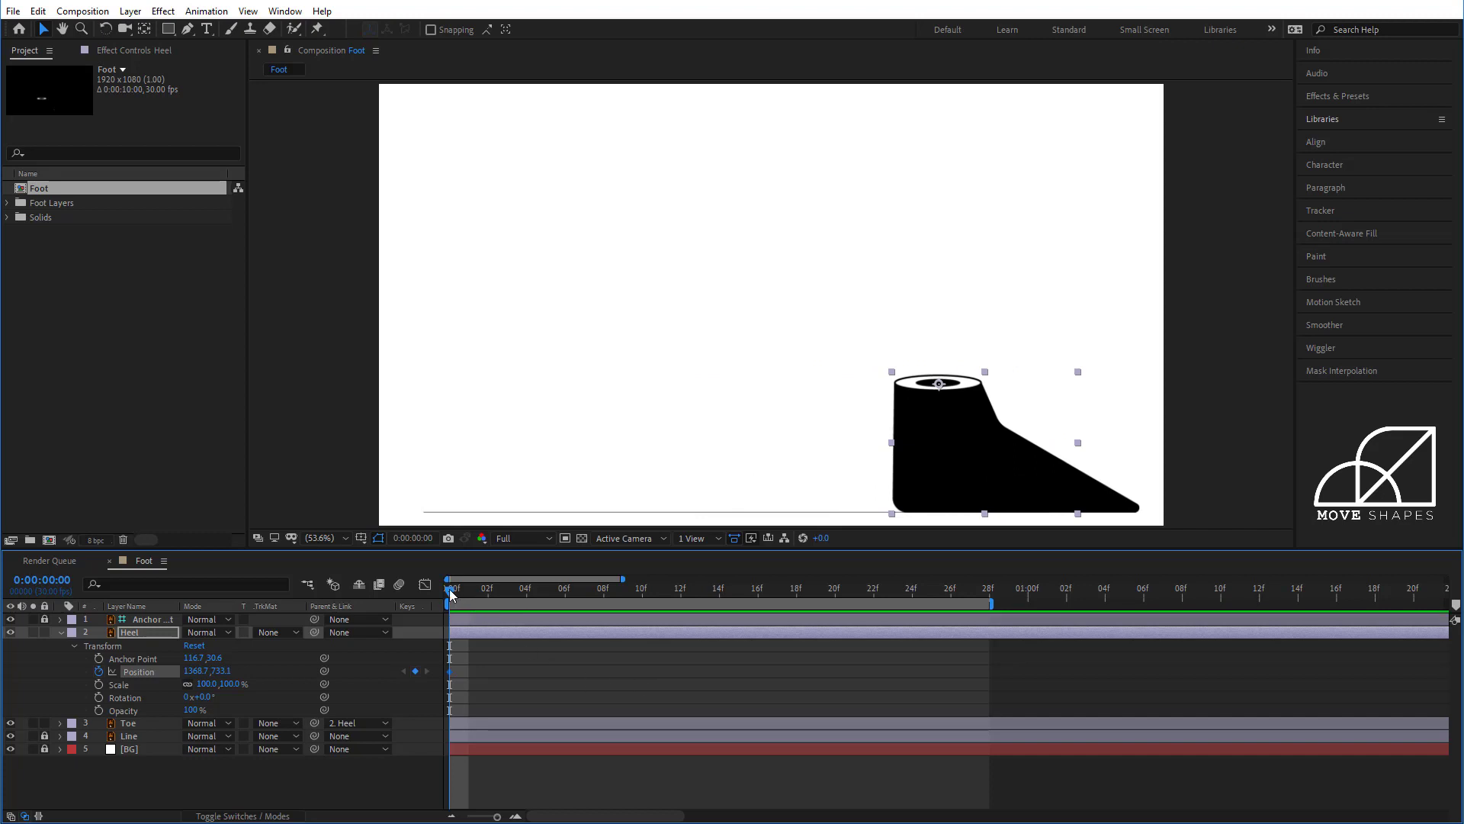
Step: At 0:00:00:10, slide the foot back along the ground by setting the Heel's X position to 409.7
{"action": "left_click_drag", "start_coordinate": [450, 593], "coordinate": [640, 627]}
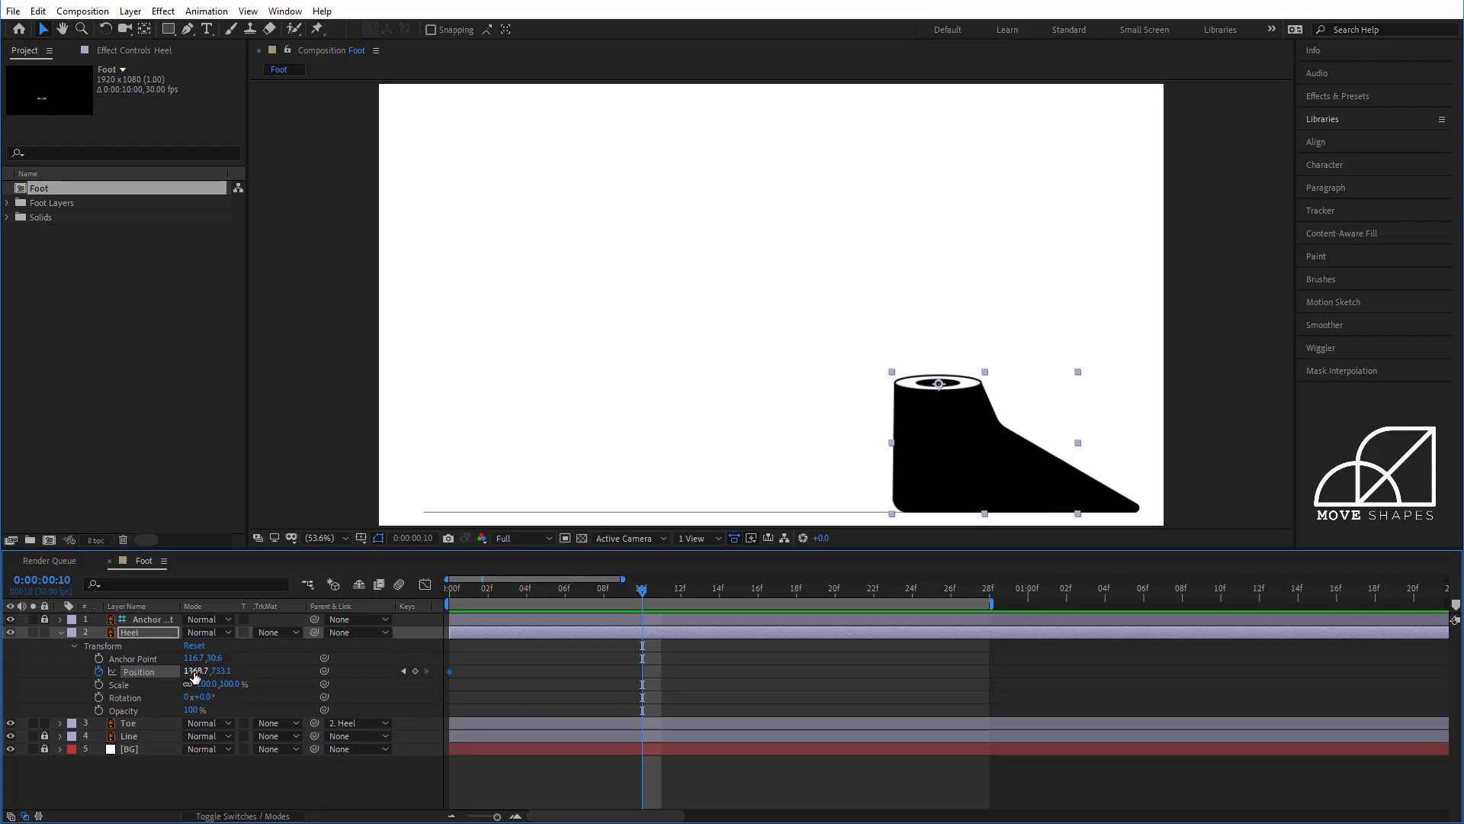
{"action": "left_click_drag", "start_coordinate": [194, 672], "coordinate": [55, 711]}
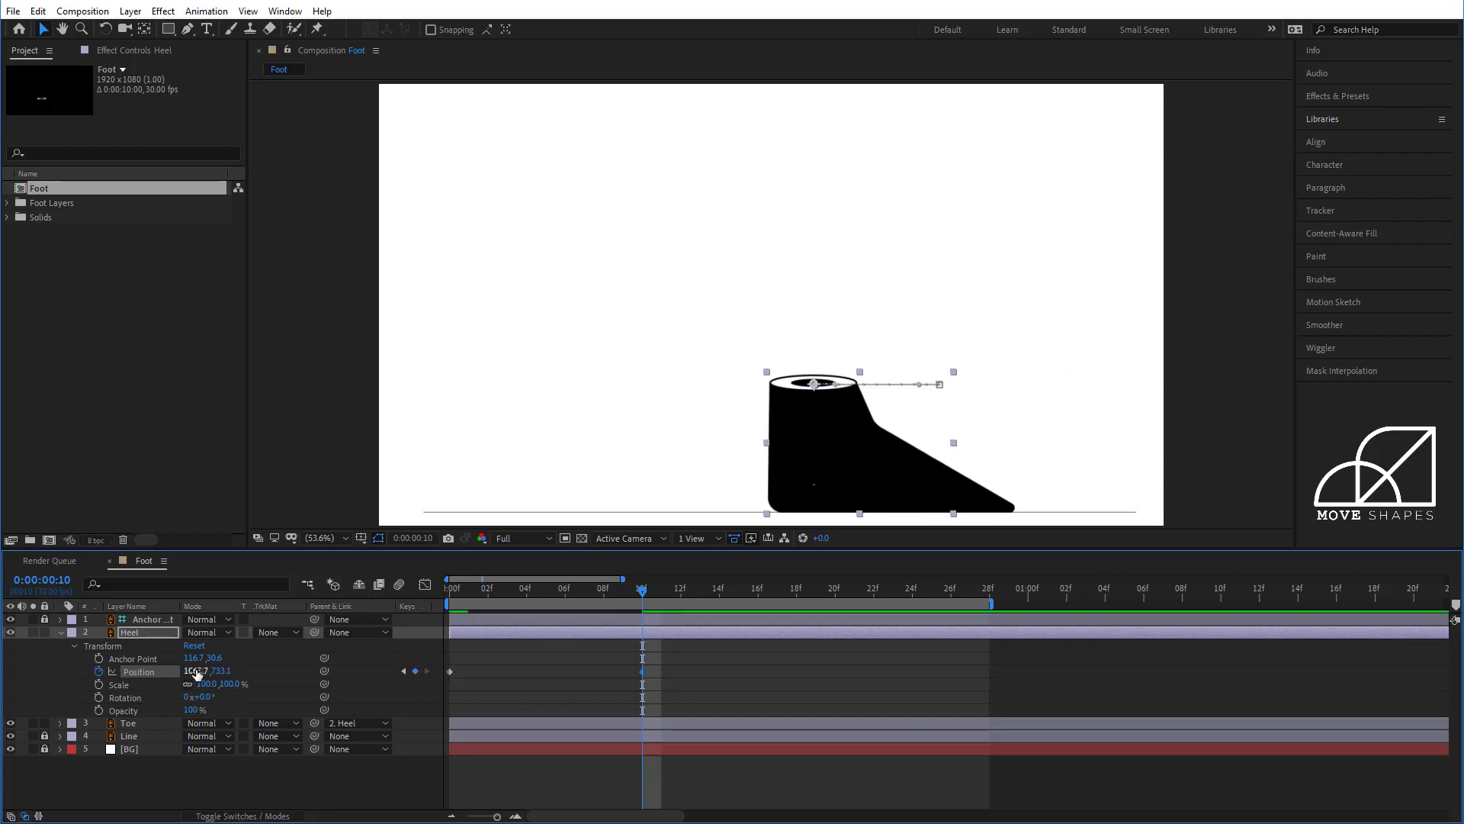
{"action": "left_click_drag", "start_coordinate": [196, 674], "coordinate": [29, 697]}
{"action": "left_click_drag", "start_coordinate": [198, 674], "coordinate": [32, 696]}
{"action": "left_click_drag", "start_coordinate": [194, 672], "coordinate": [153, 684]}
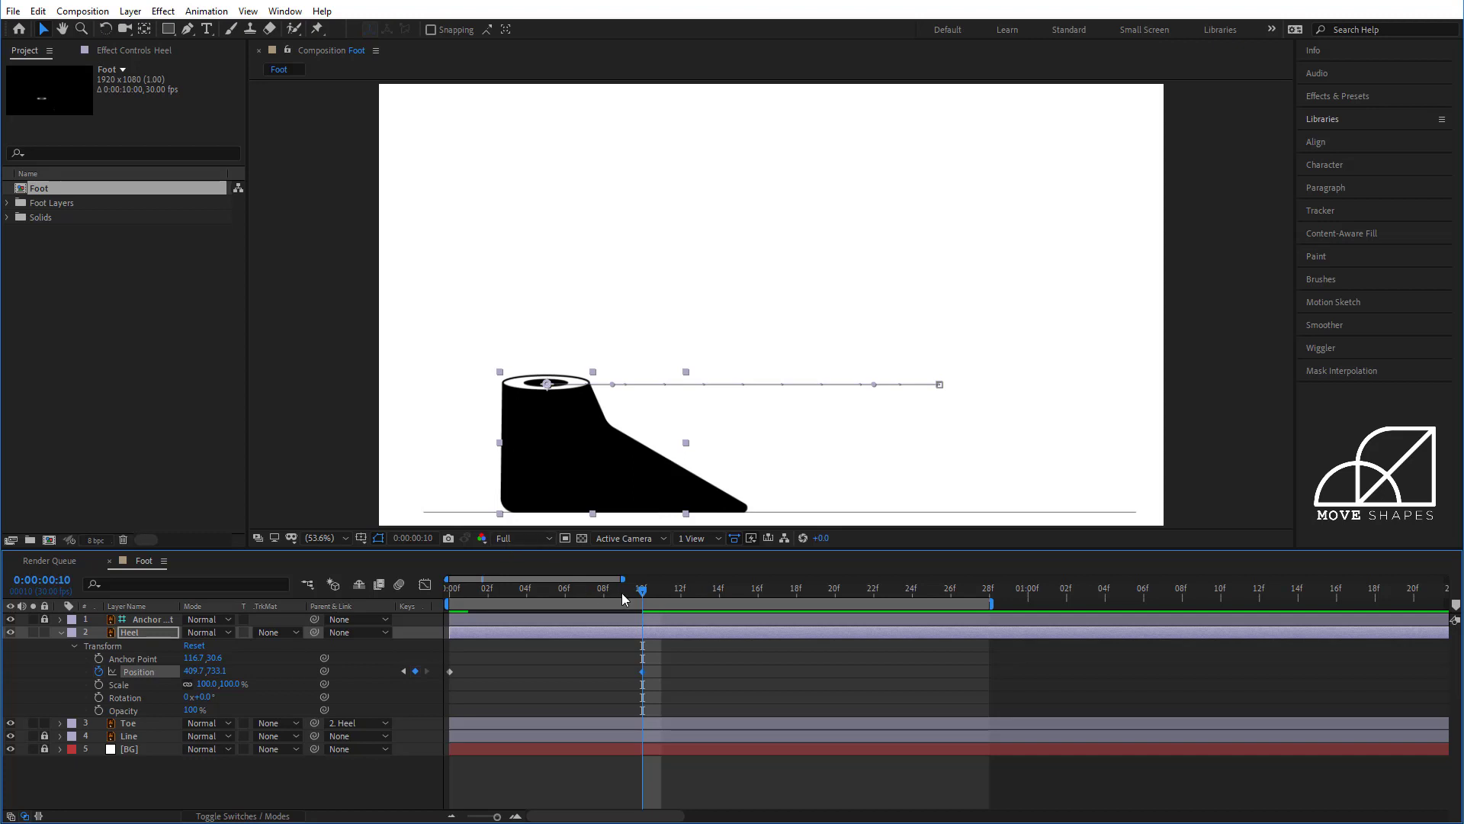
Step: Add a Heel Position keyframe at 0:00:00:14 that holds the foot in the same place
{"action": "left_click_drag", "start_coordinate": [585, 588], "coordinate": [688, 630]}
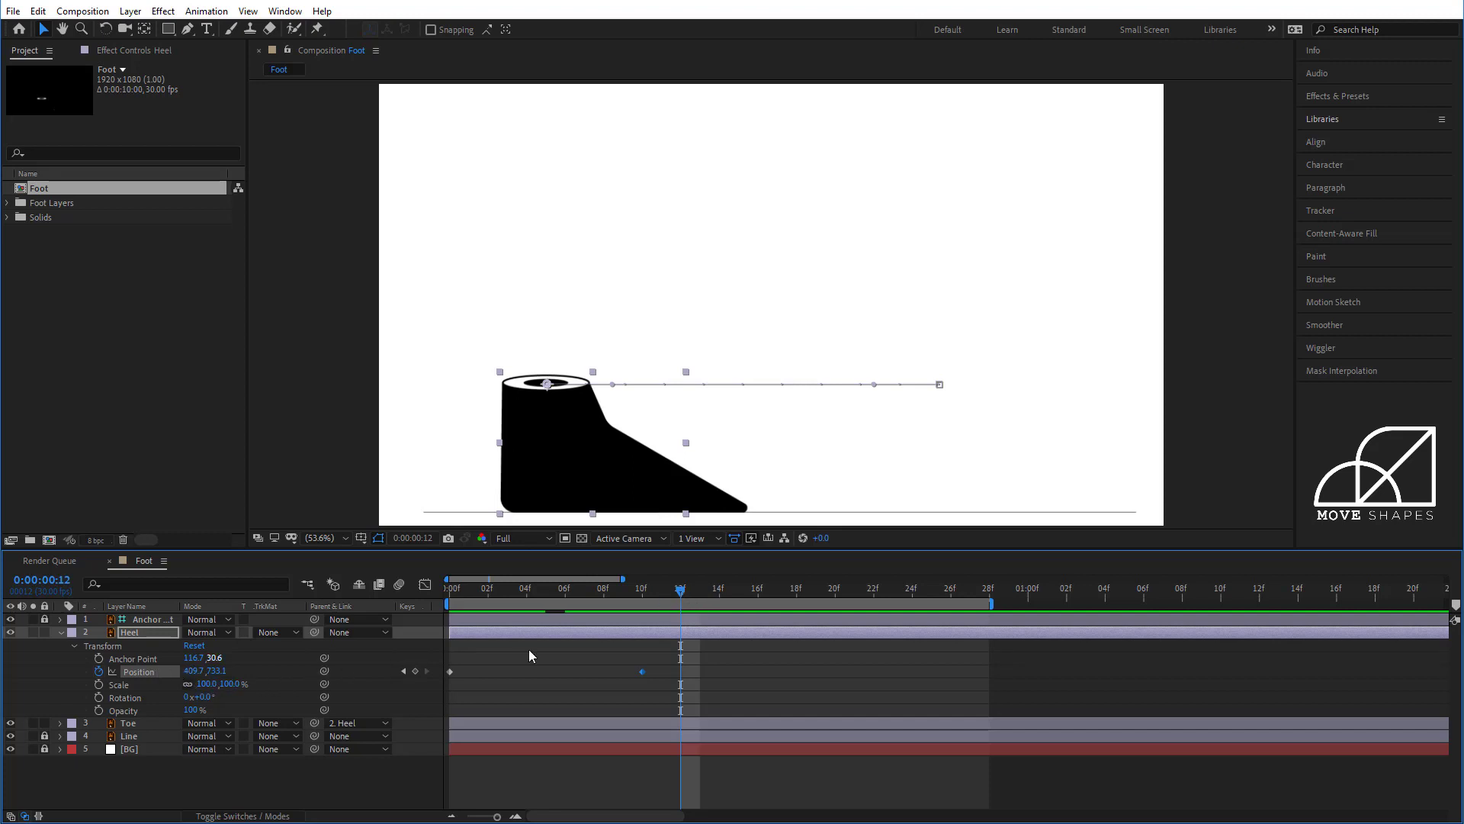
{"action": "left_click", "coordinate": [639, 605]}
{"action": "left_click_drag", "start_coordinate": [639, 605], "coordinate": [715, 610]}
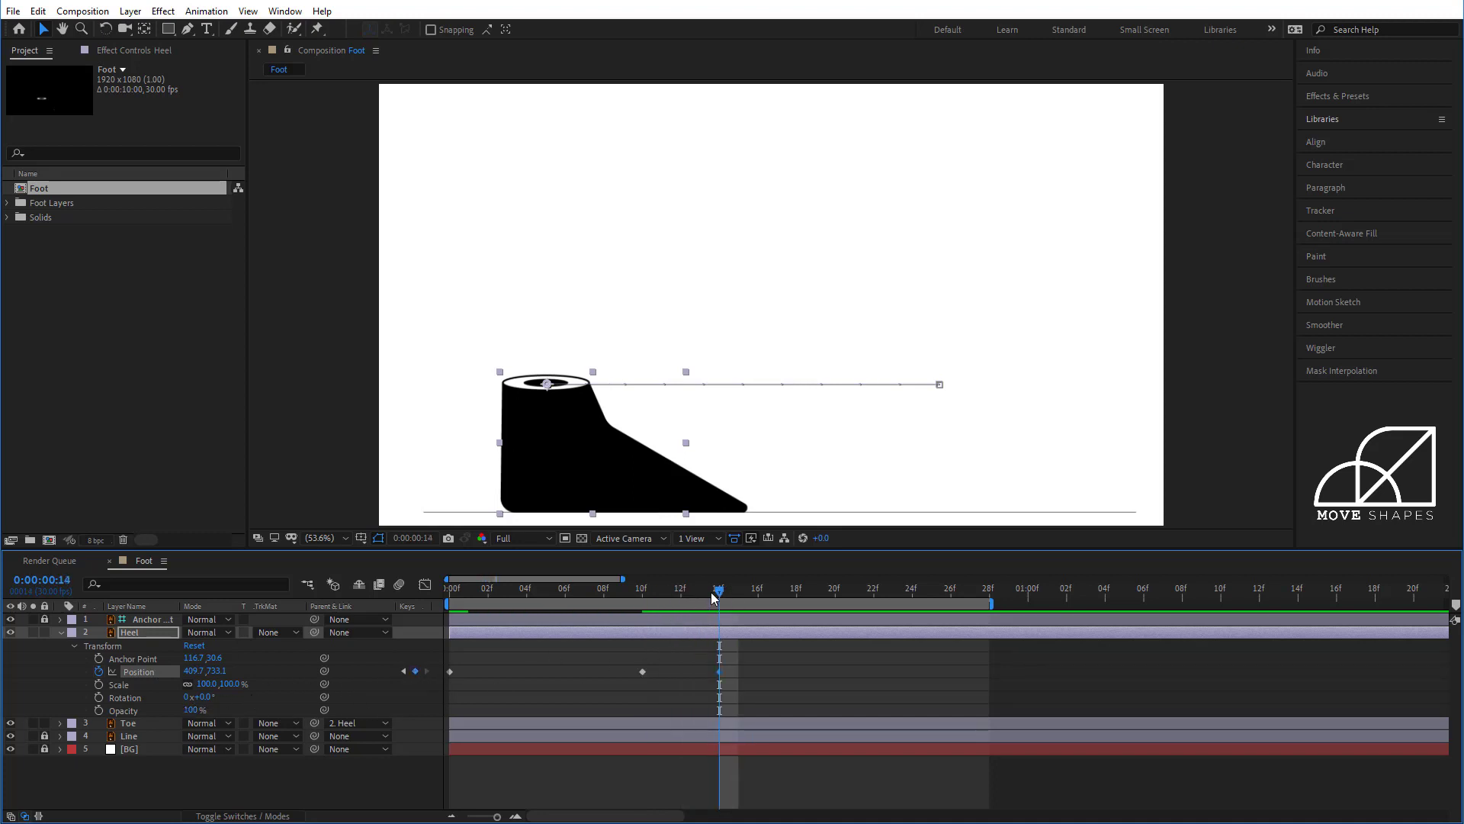
Step: At 0:00:00:20, lift the foot by setting the Heel's Position to 879.7, 61.1, and change its Anchor Point to 158.7, 25.6
{"action": "left_click_drag", "start_coordinate": [711, 593], "coordinate": [837, 608]}
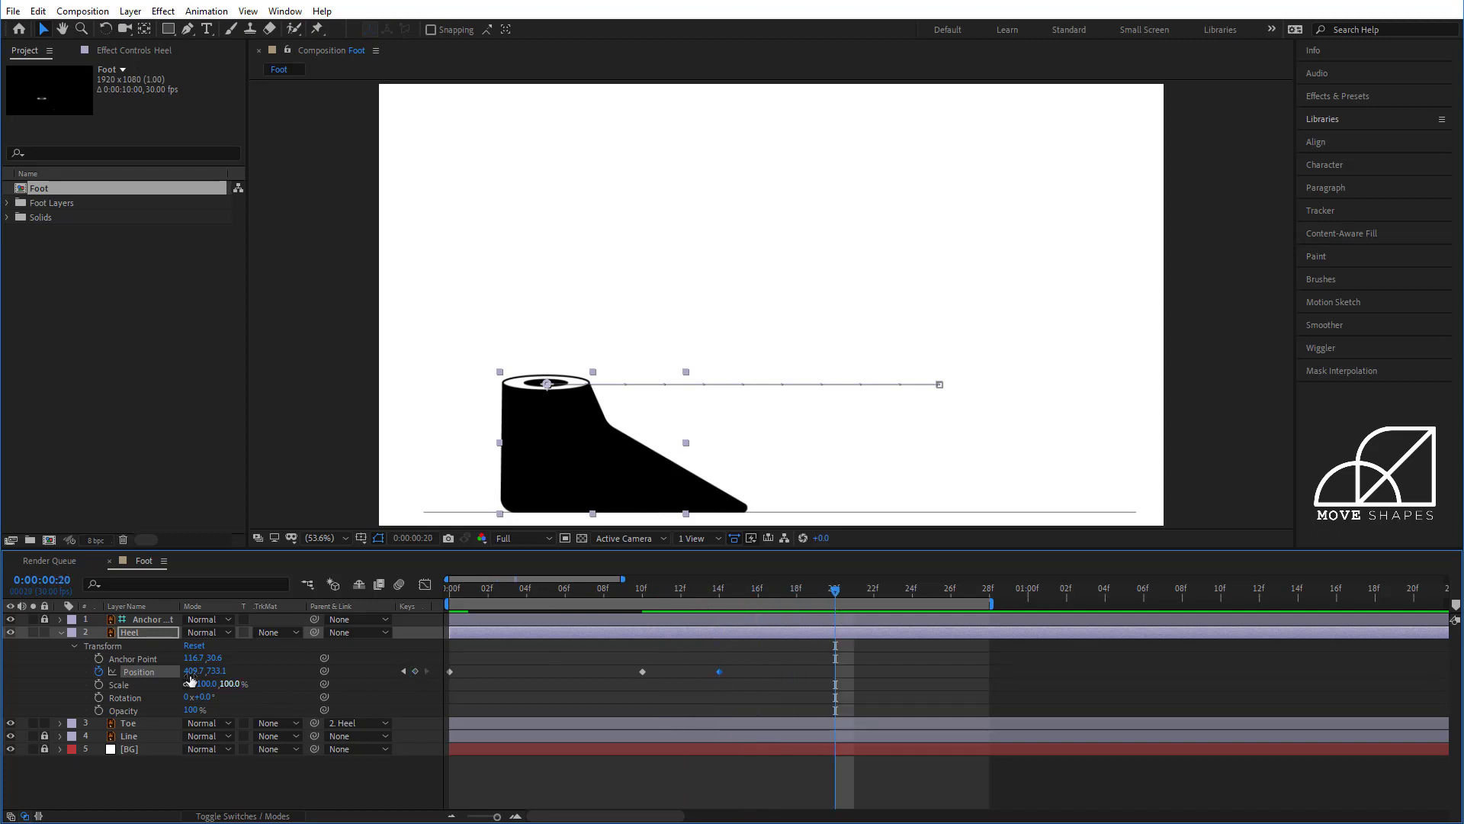
{"action": "left_click_drag", "start_coordinate": [216, 675], "coordinate": [532, 647]}
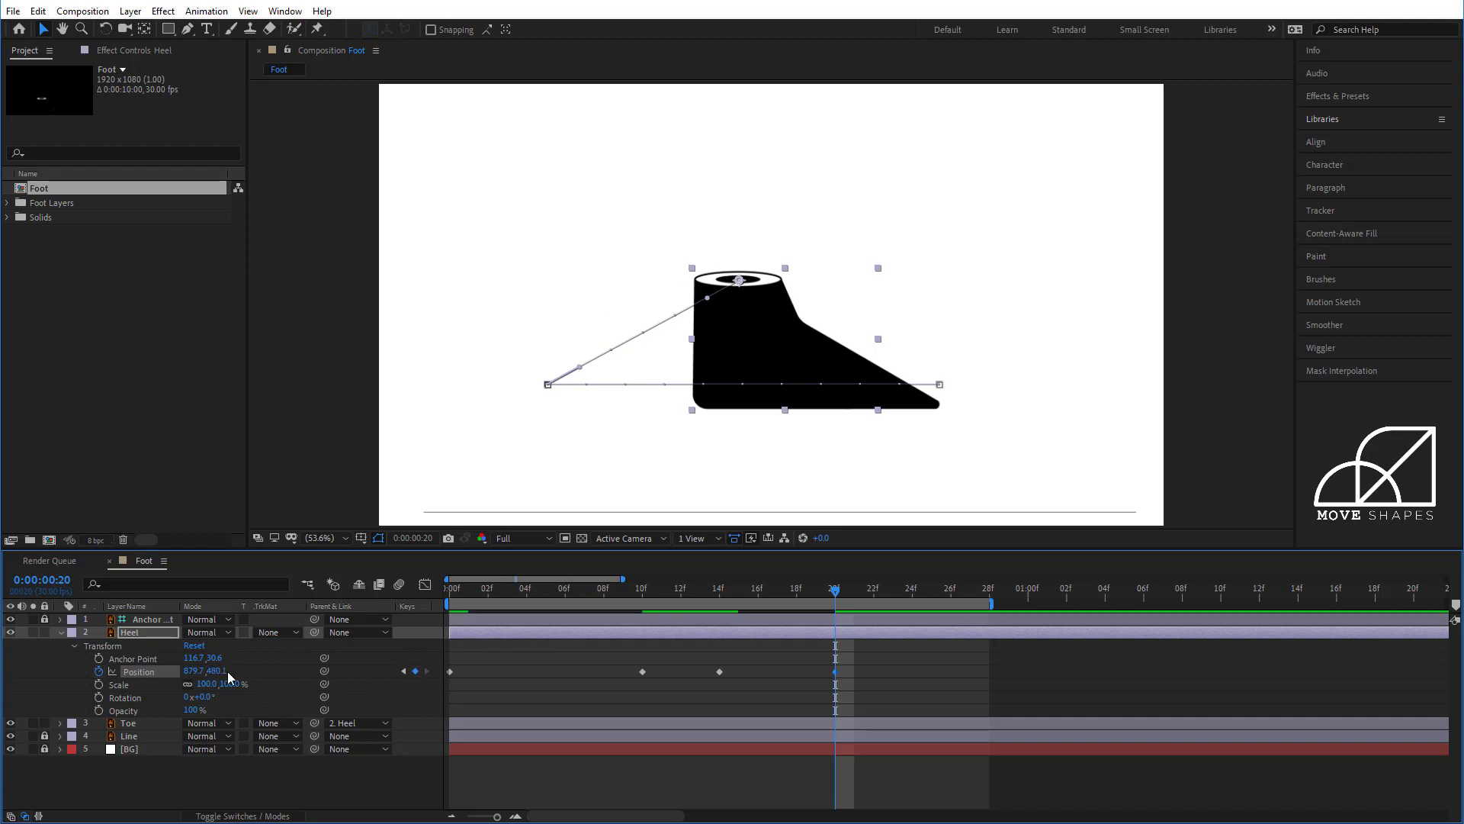
{"action": "left_click_drag", "start_coordinate": [226, 676], "coordinate": [133, 672]}
{"action": "left_click_drag", "start_coordinate": [135, 672], "coordinate": [116, 672]}
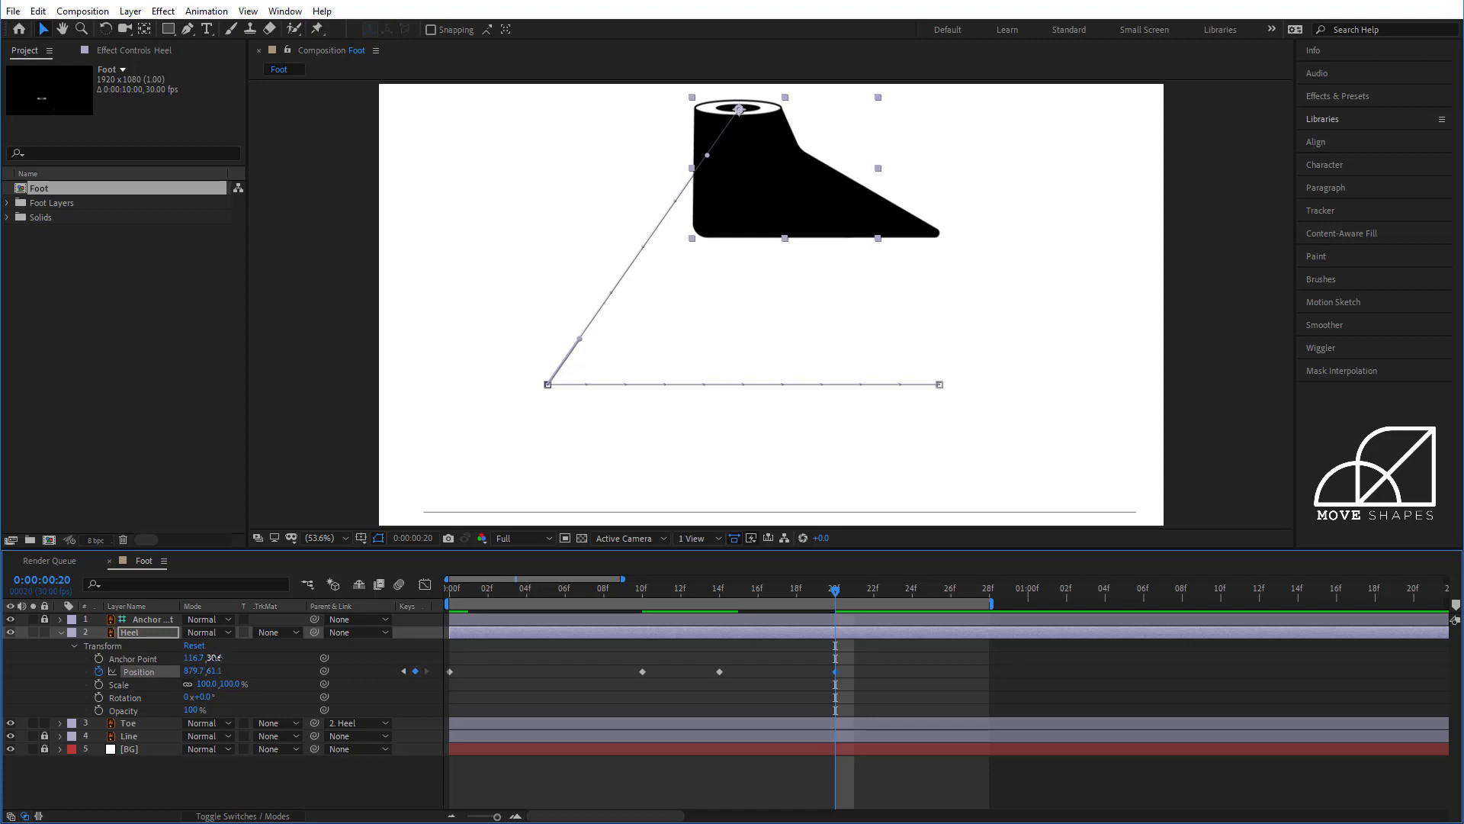
{"action": "mouse_move", "coordinate": [214, 657]}
{"action": "left_mouse_down"}
{"action": "mouse_move", "coordinate": [186, 658]}
{"action": "mouse_move", "coordinate": [238, 657]}
{"action": "mouse_move", "coordinate": [223, 658]}
{"action": "left_mouse_up"}
Step: Copy the Heel's first Position keyframe to 0:00:00:28 and preview the animation from the start
{"action": "left_click_drag", "start_coordinate": [834, 596], "coordinate": [989, 603]}
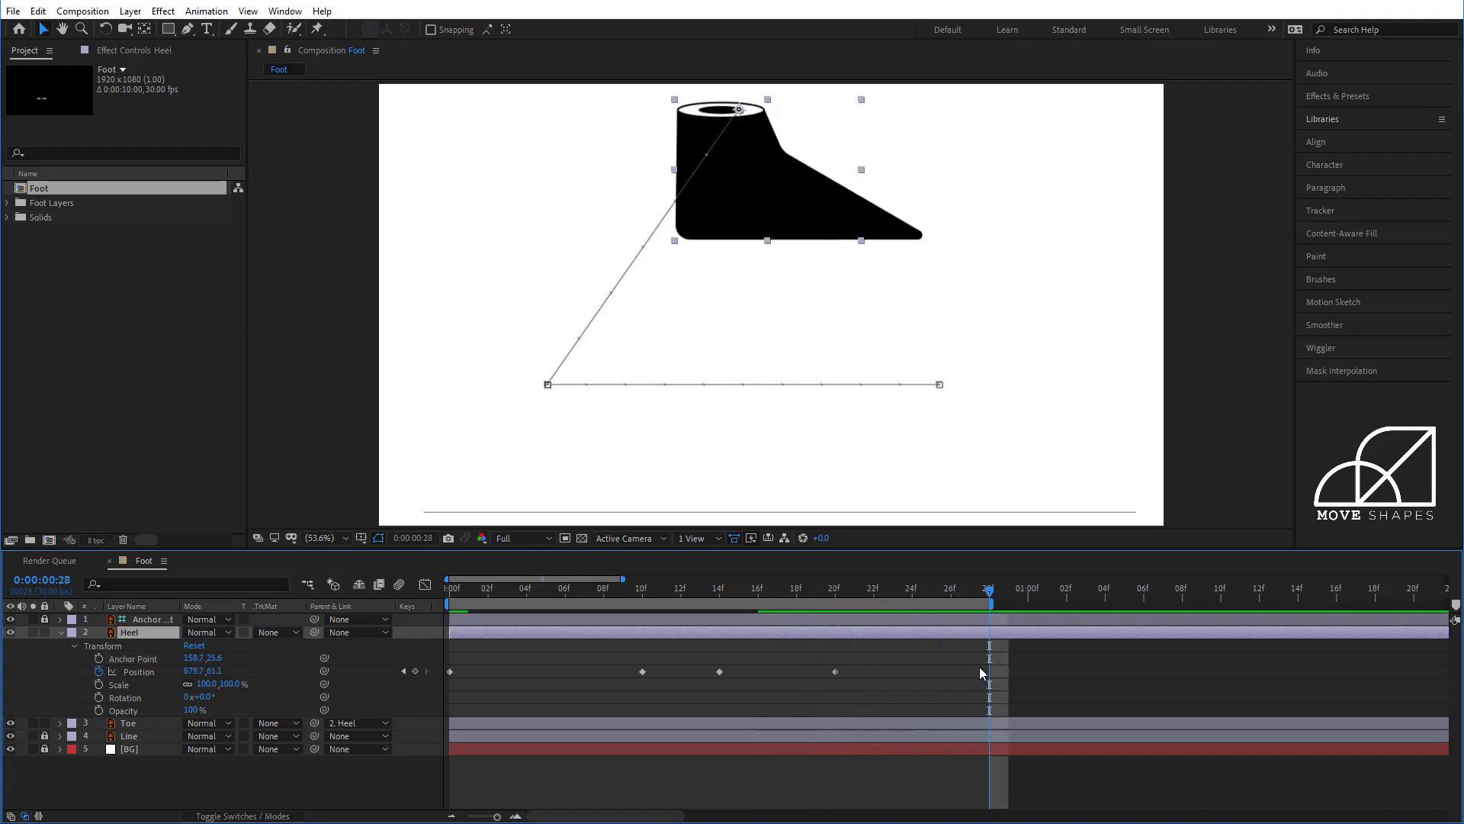
{"action": "left_click_drag", "start_coordinate": [479, 660], "coordinate": [450, 677]}
{"action": "key", "text": "ctrl+c"}
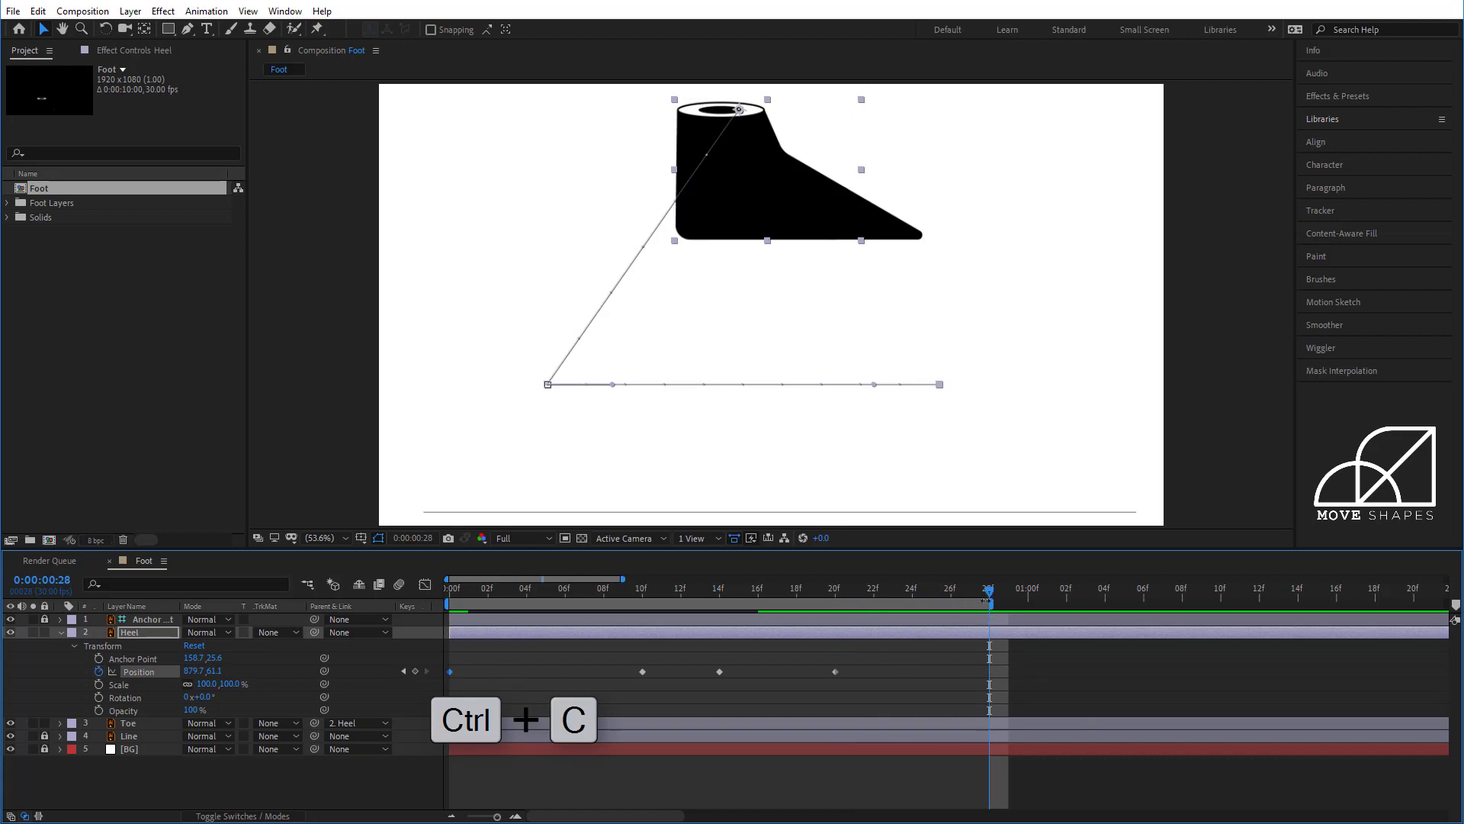
{"action": "key", "text": "ctrl+v"}
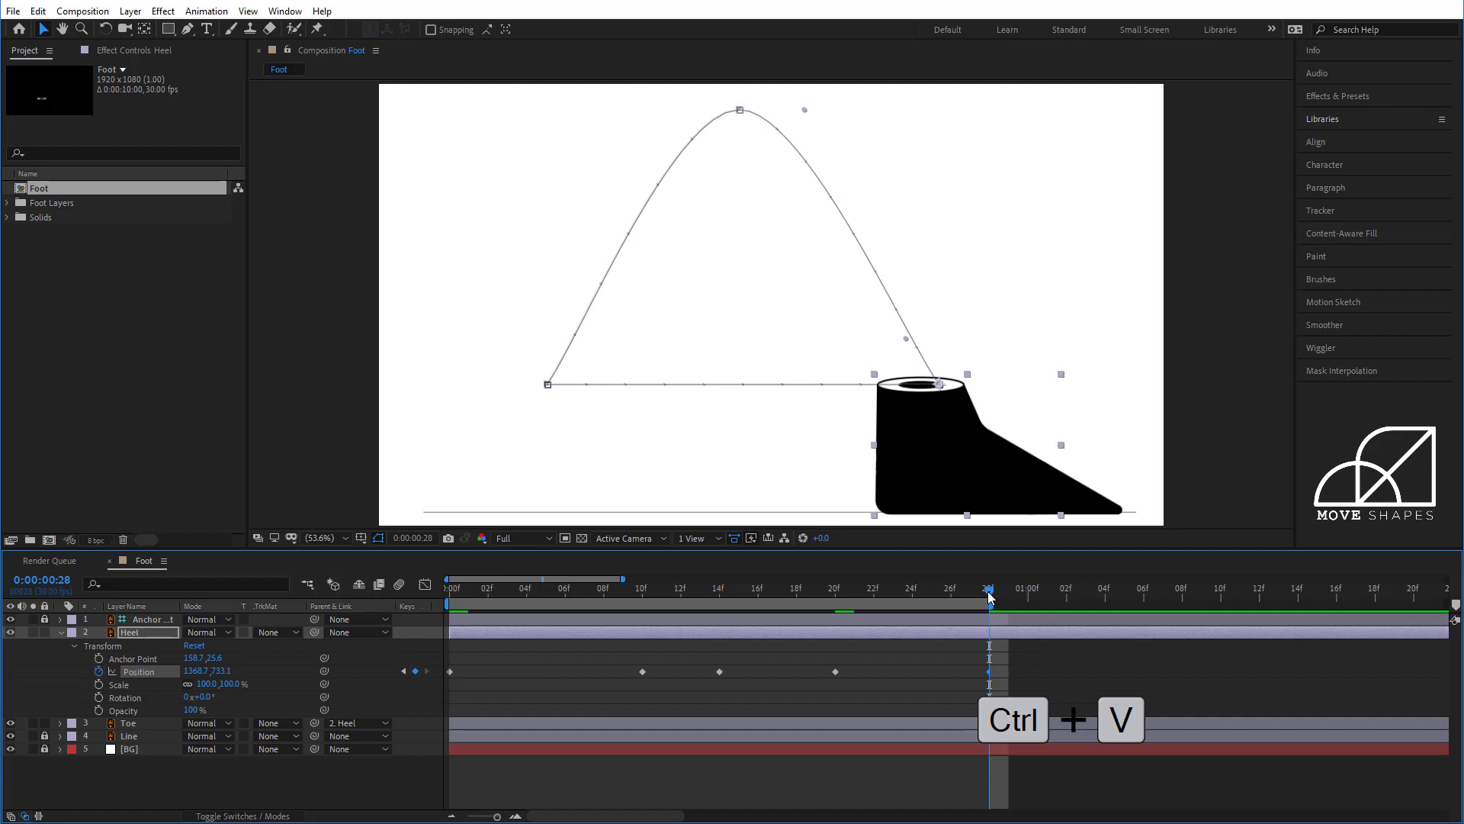
{"action": "left_click_drag", "start_coordinate": [989, 595], "coordinate": [418, 685]}
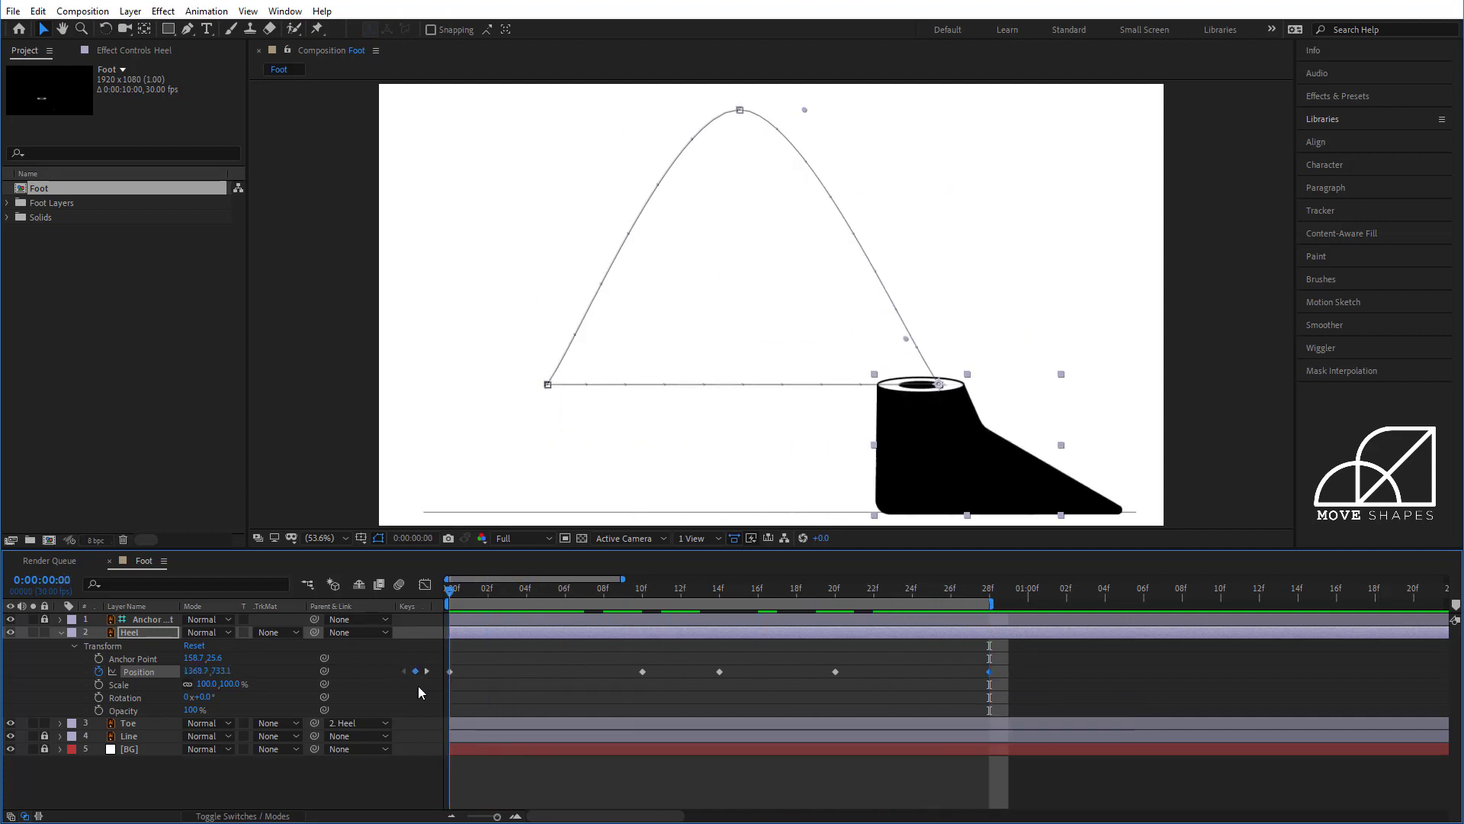
{"action": "left_click", "coordinate": [598, 677]}
{"action": "key", "text": "space"}
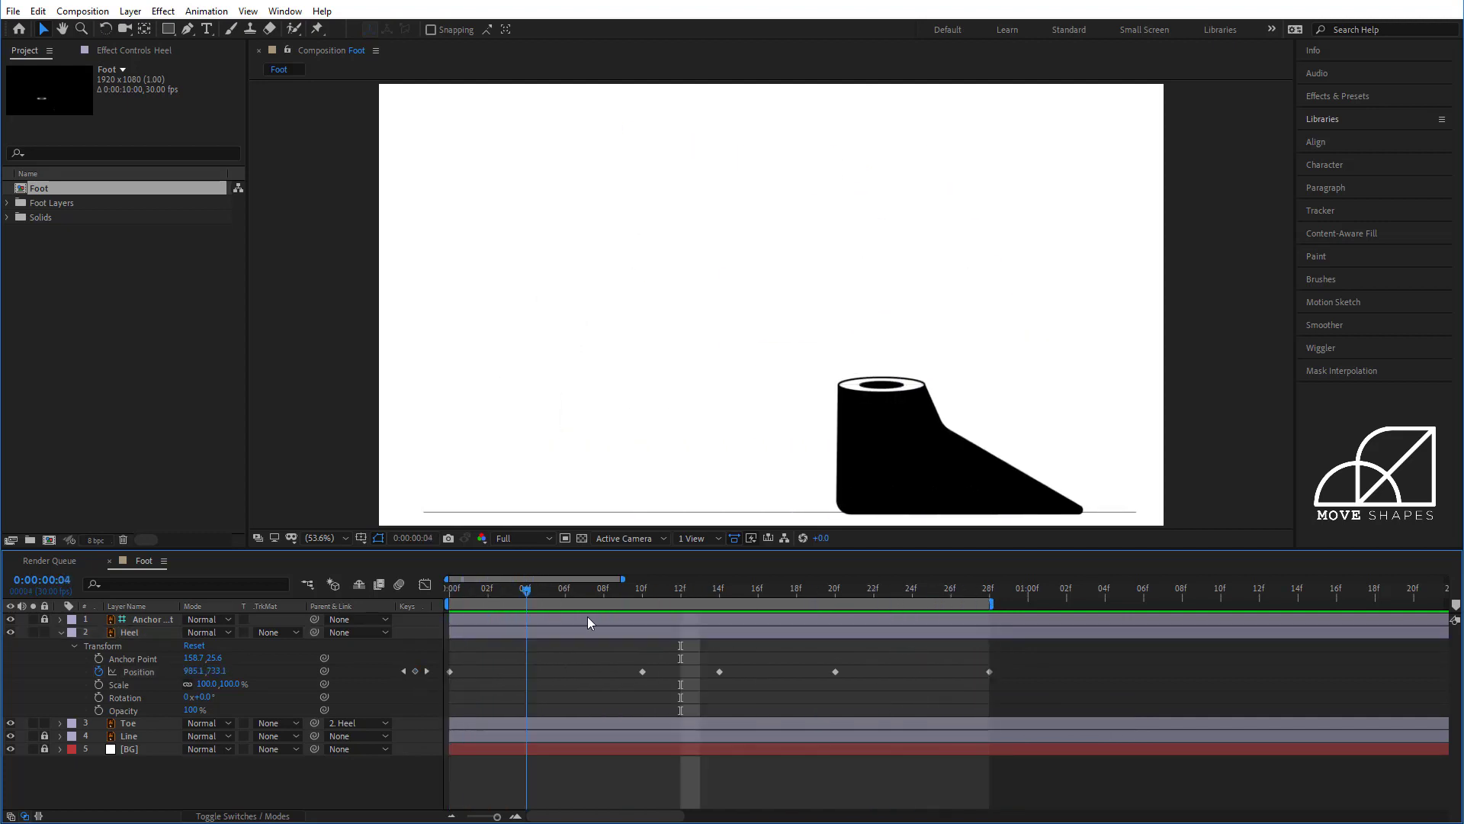
Step: Add Rotation keyframes to the Heel and Toe layers at 0:00:00:10, showing only the Heel's keyframed properties
{"action": "left_click_drag", "start_coordinate": [588, 616], "coordinate": [645, 617]}
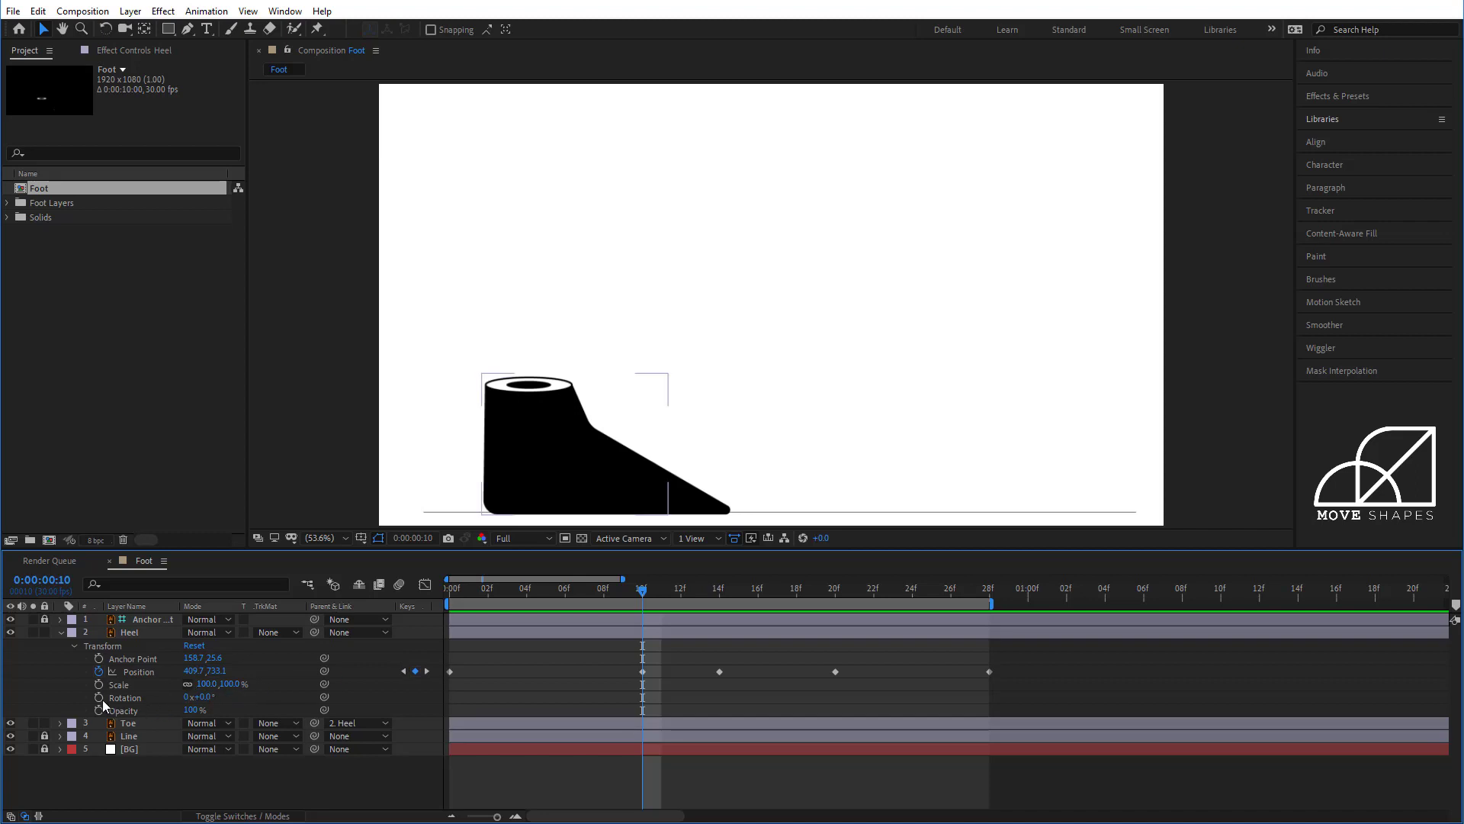
{"action": "left_click", "coordinate": [98, 697]}
{"action": "left_click", "coordinate": [653, 632]}
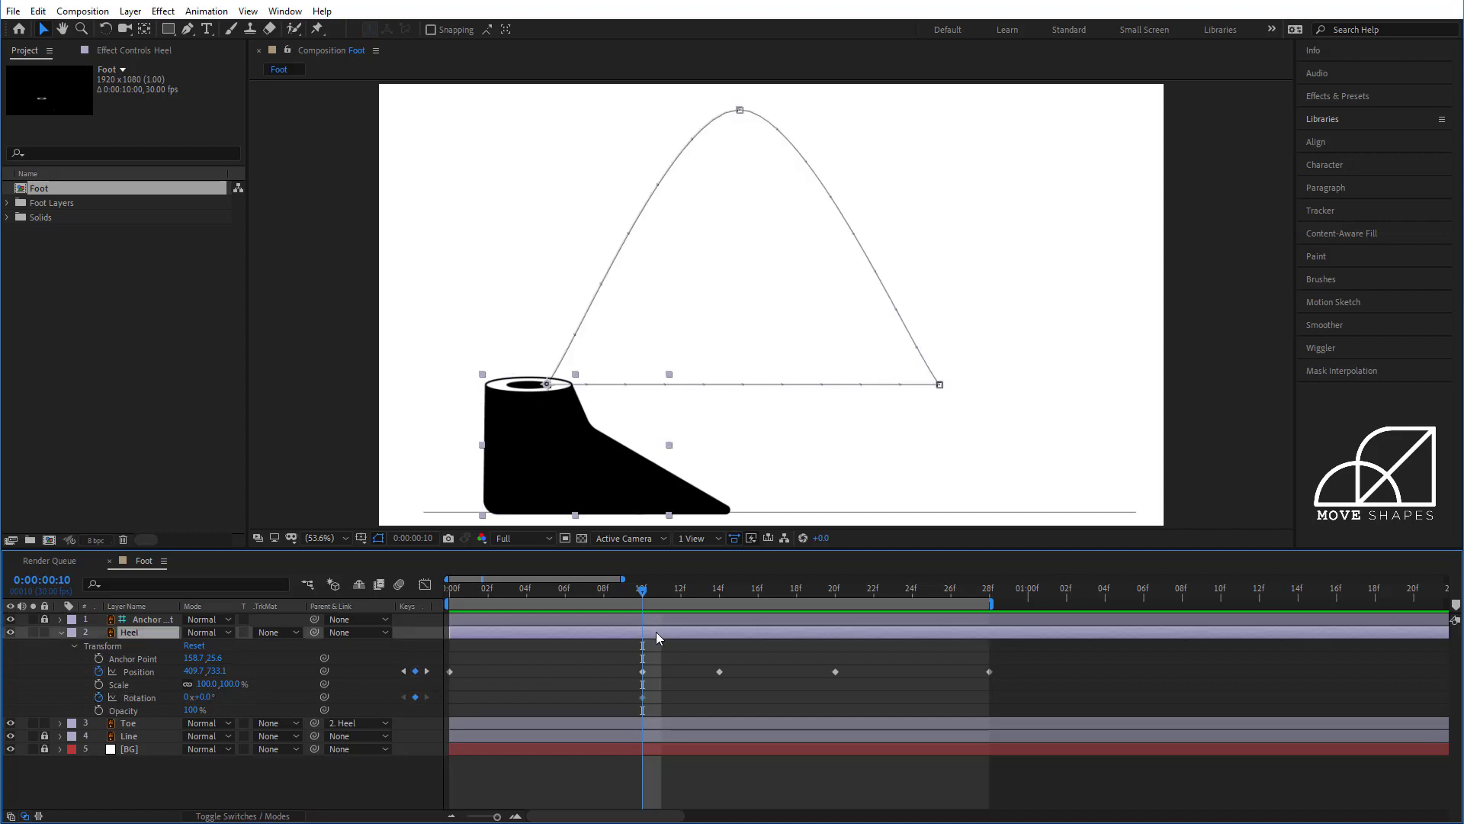
{"action": "key", "text": "u"}
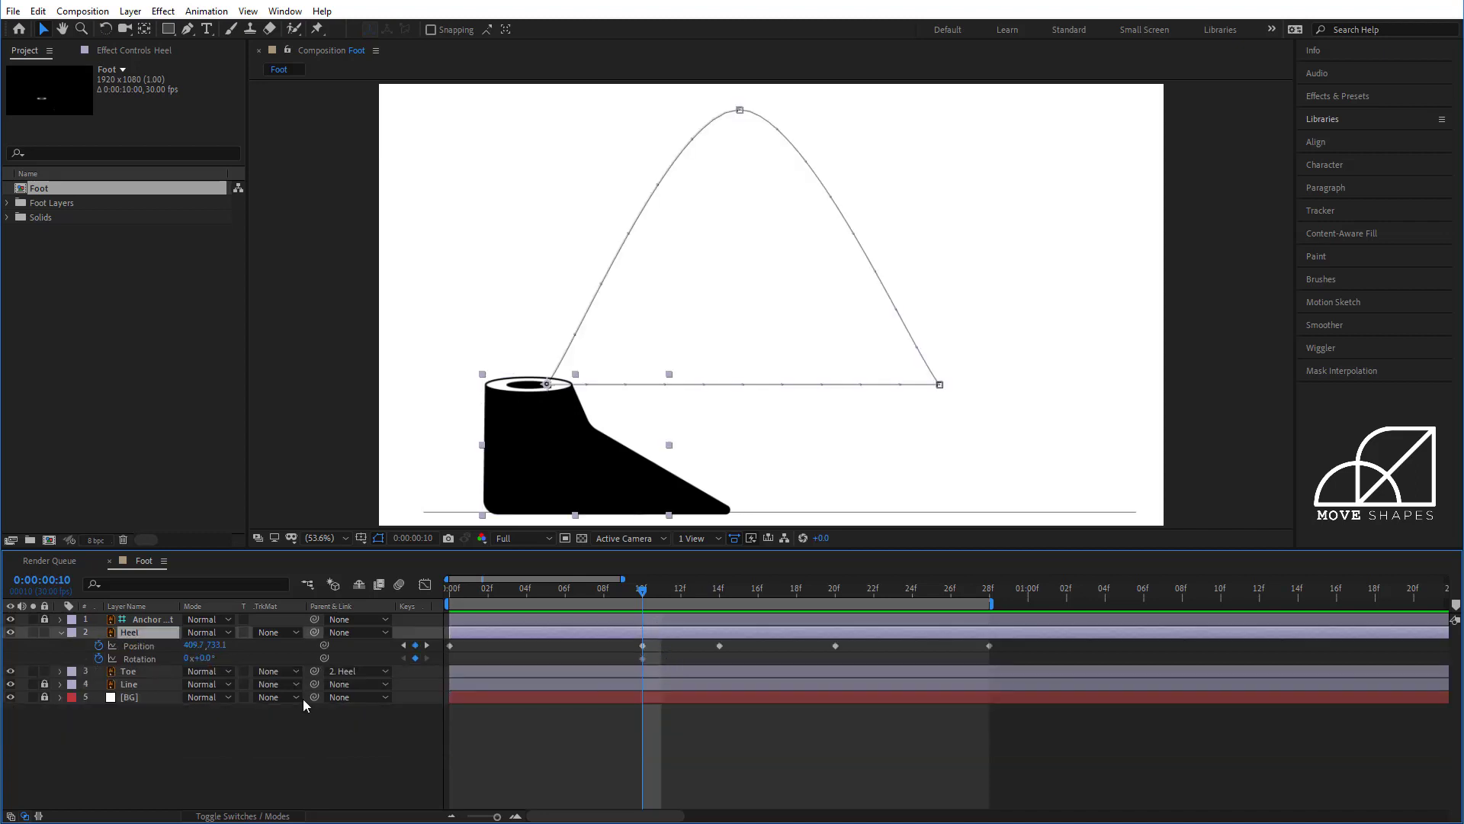
{"action": "left_click", "coordinate": [129, 671]}
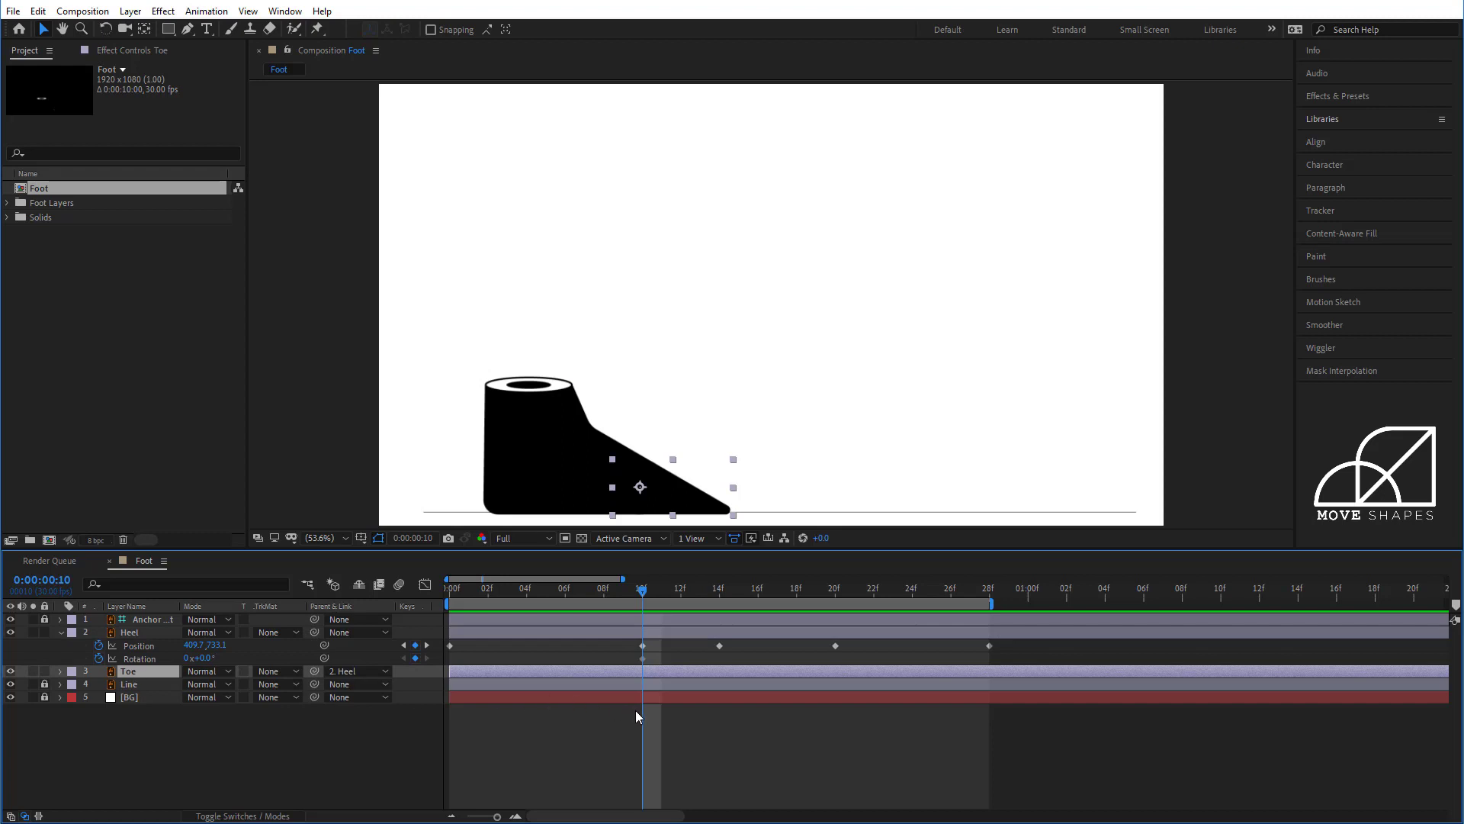
{"action": "key", "text": "r"}
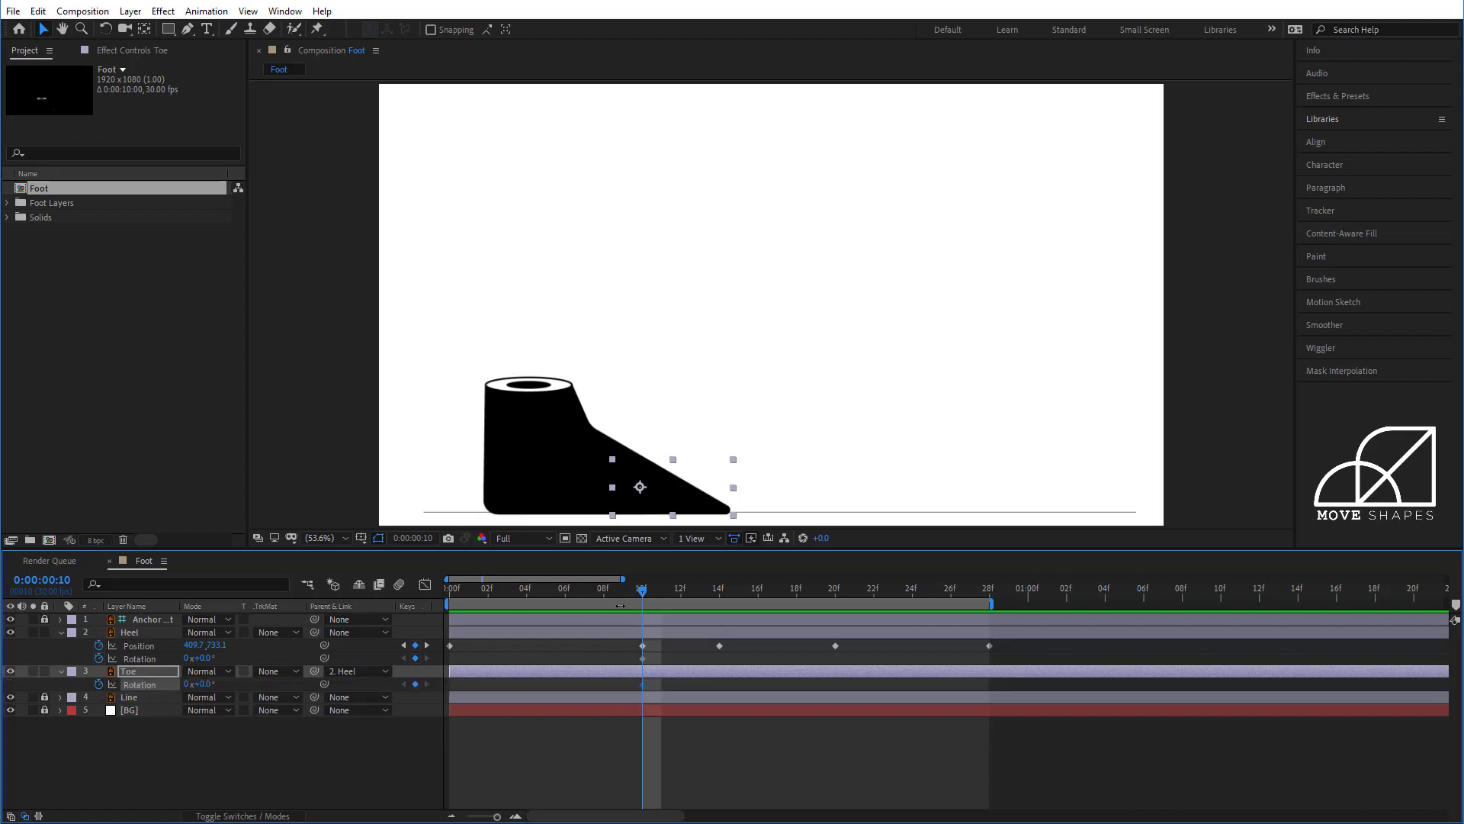
Step: At 0:00:00:14, rotate the Heel layer to 40° and raise it by setting its Y position to 592.1
{"action": "left_click_drag", "start_coordinate": [643, 596], "coordinate": [716, 601]}
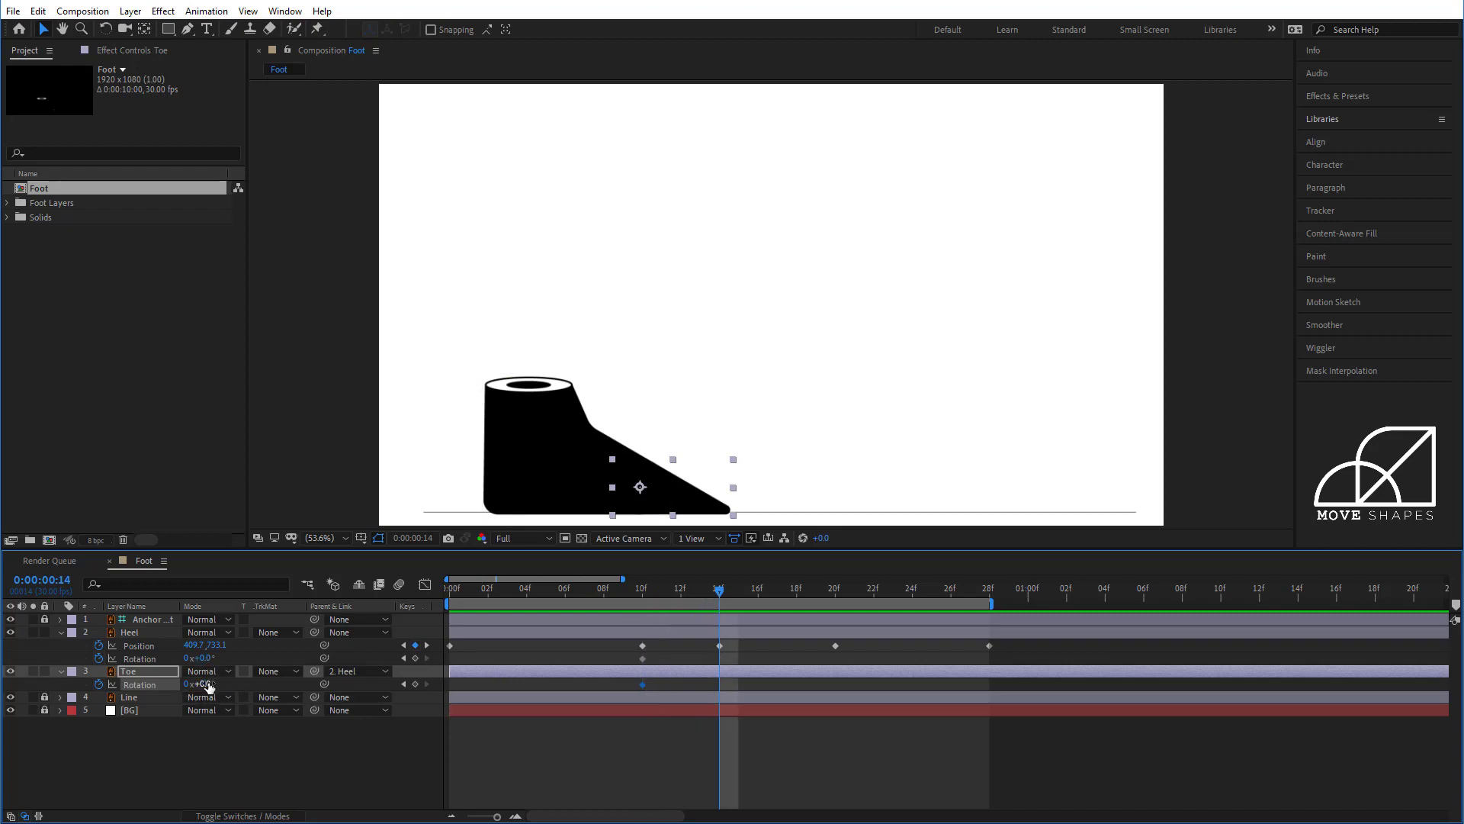
{"action": "left_click_drag", "start_coordinate": [201, 659], "coordinate": [233, 660]}
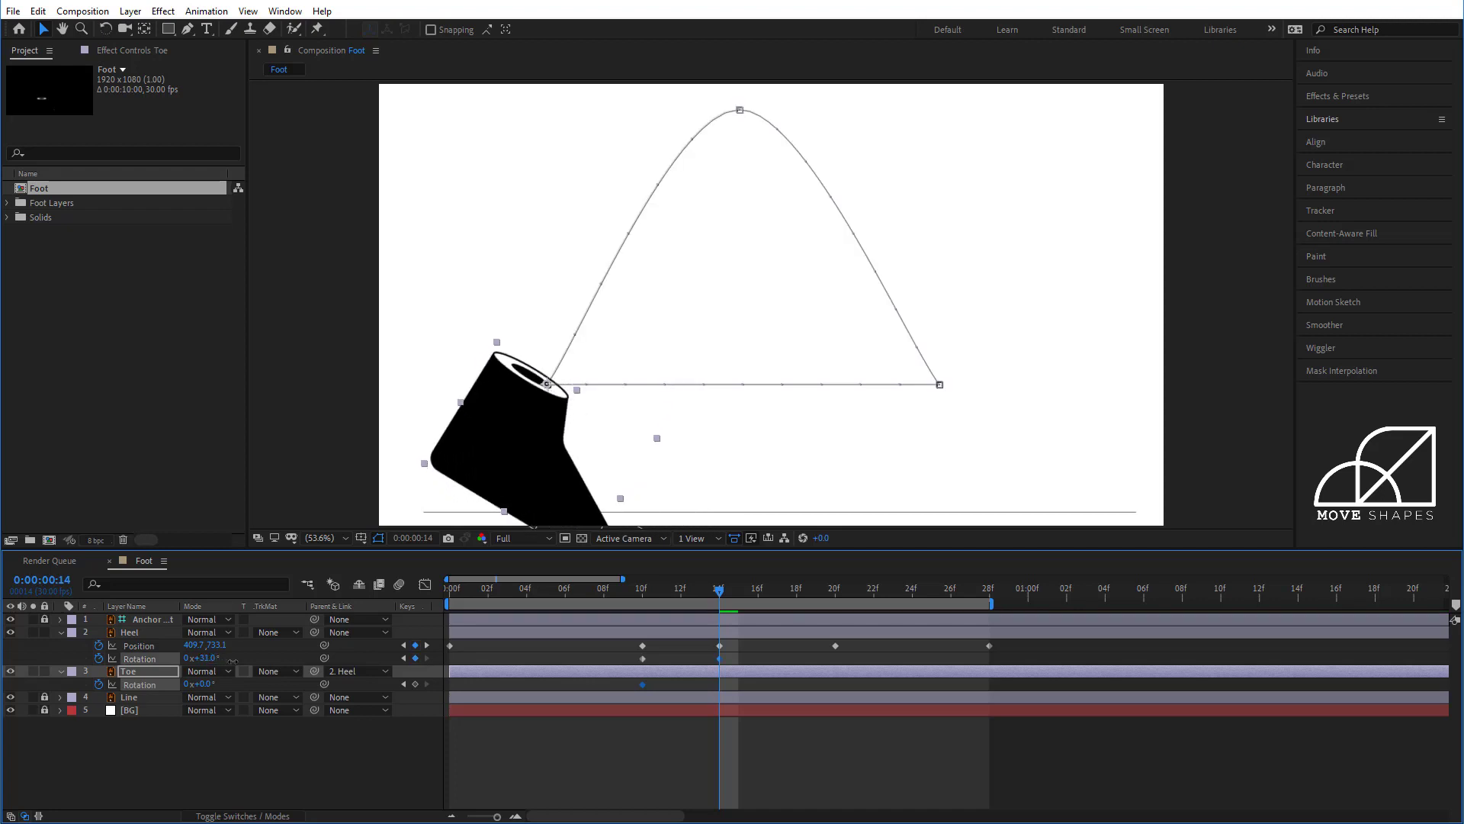
{"action": "key", "text": "ctrl+Up"}
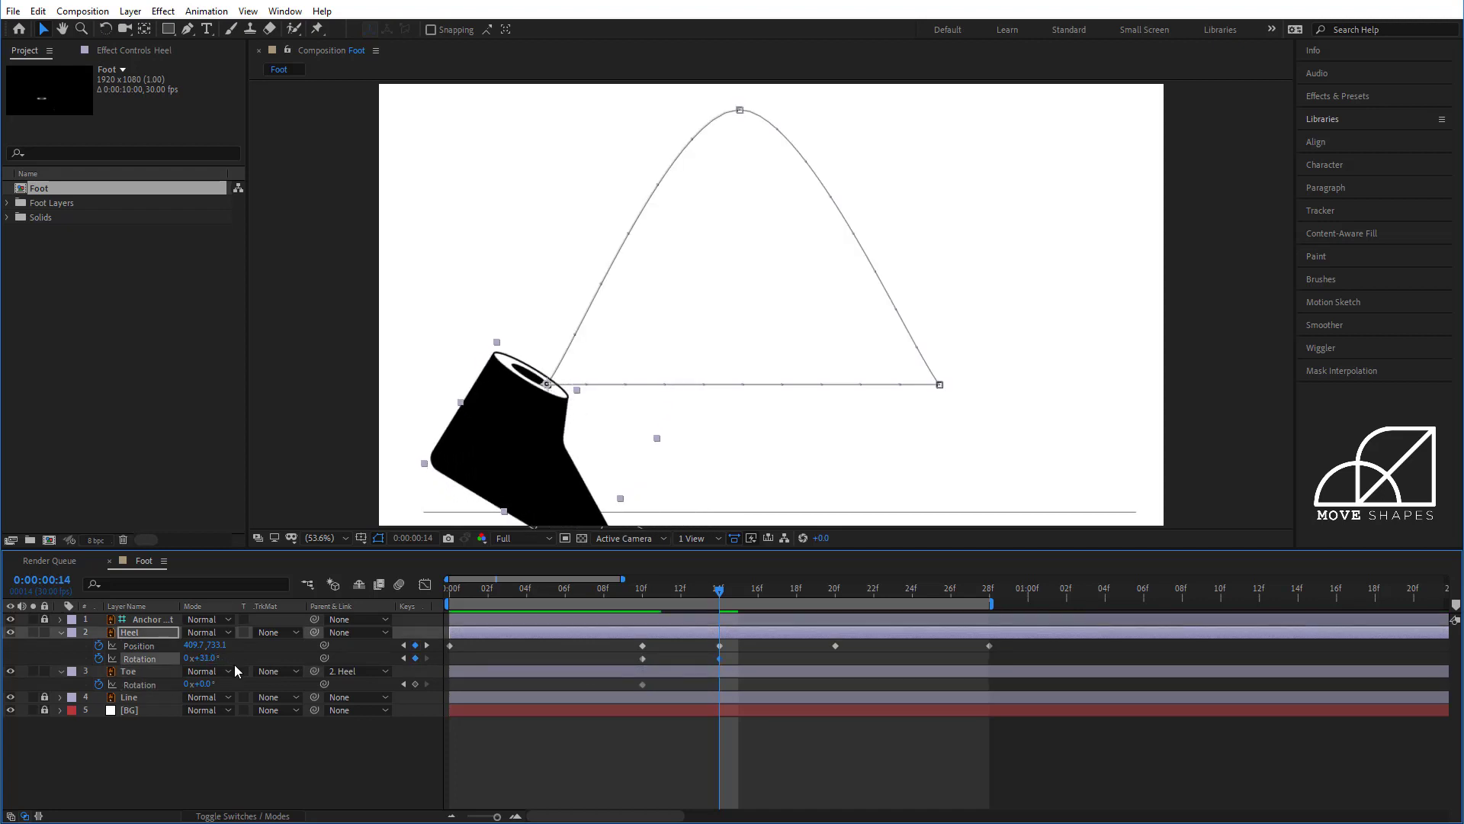
{"action": "left_click_drag", "start_coordinate": [216, 645], "coordinate": [106, 646]}
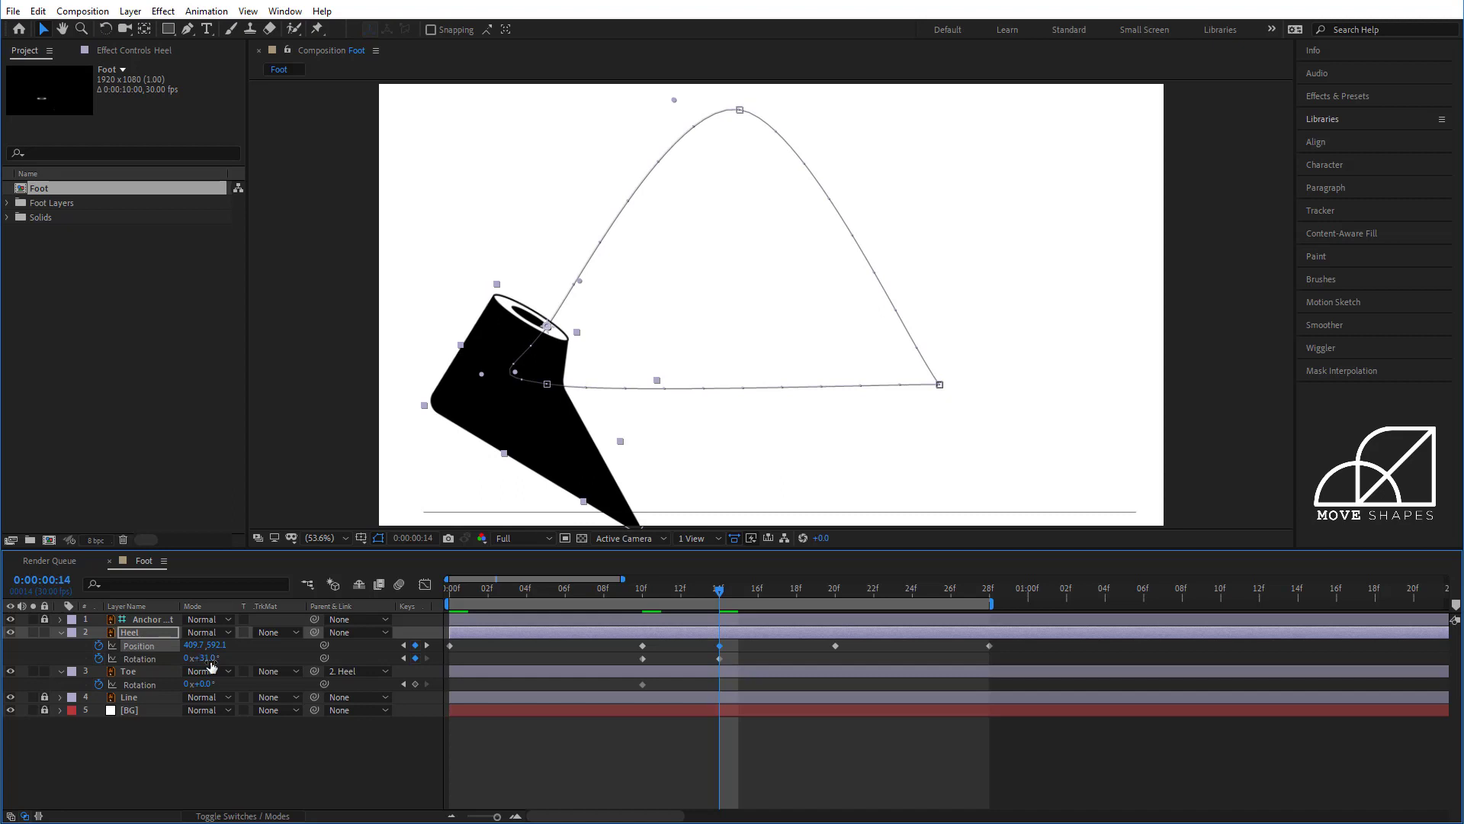
{"action": "left_click_drag", "start_coordinate": [207, 658], "coordinate": [181, 688]}
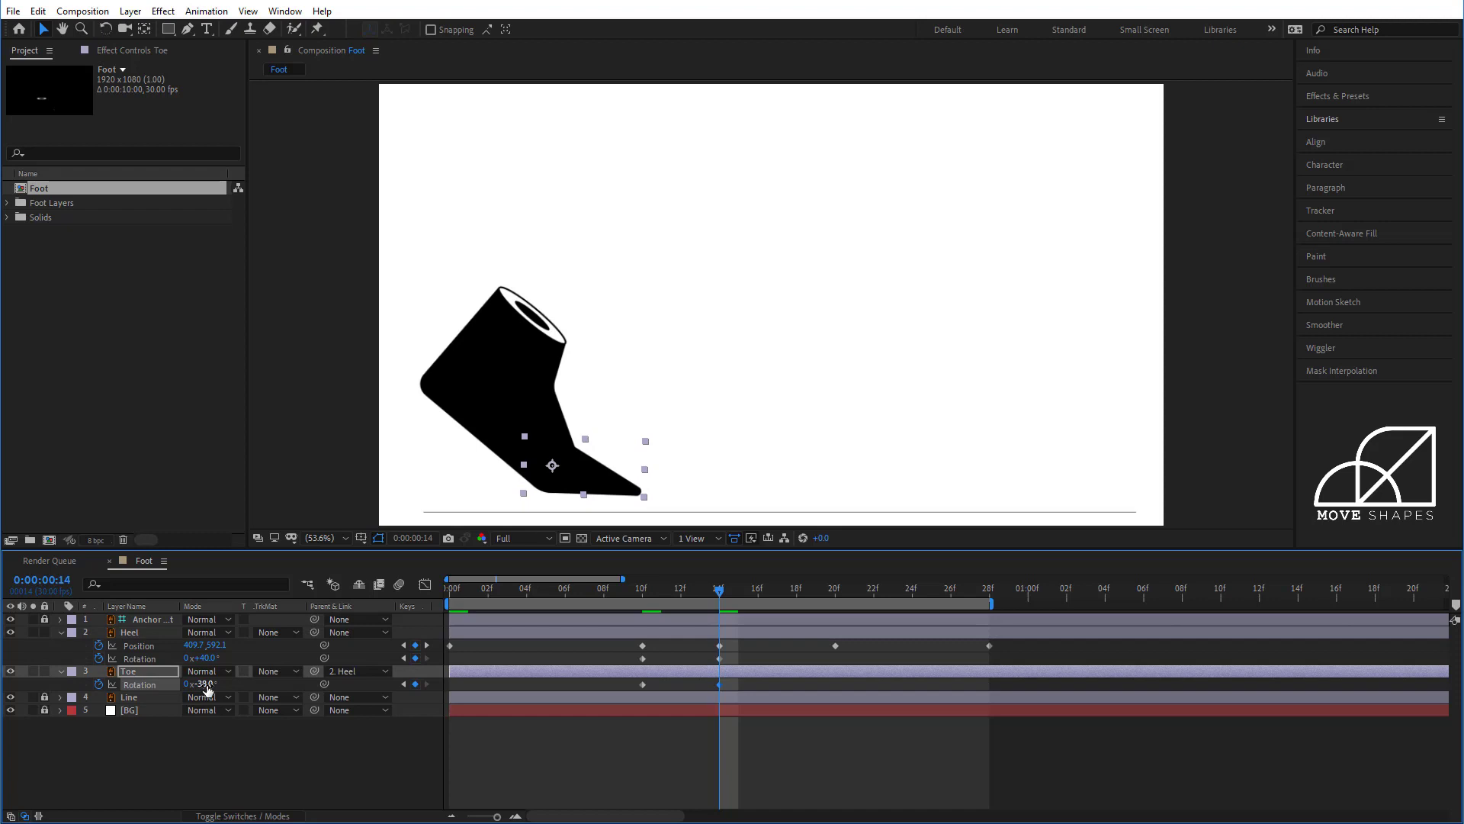
Step: Set the Toe's rotation to -40° at 0:00:00:14 and lower the Heel onto the ground line with a Y position of 639.1
{"action": "left_click", "coordinate": [207, 687]}
{"action": "key", "text": "Return"}
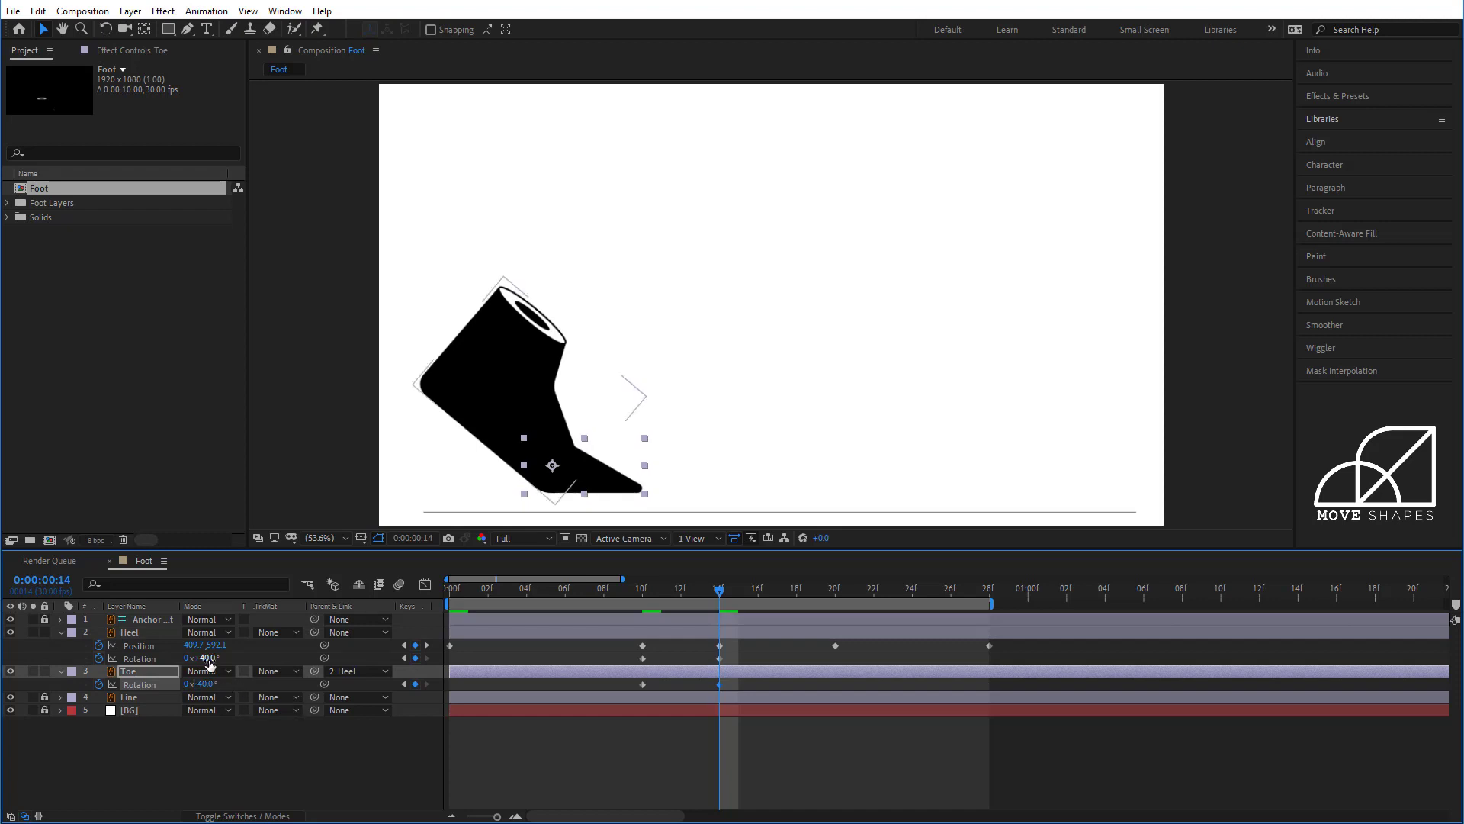
{"action": "left_click_drag", "start_coordinate": [213, 646], "coordinate": [241, 654]}
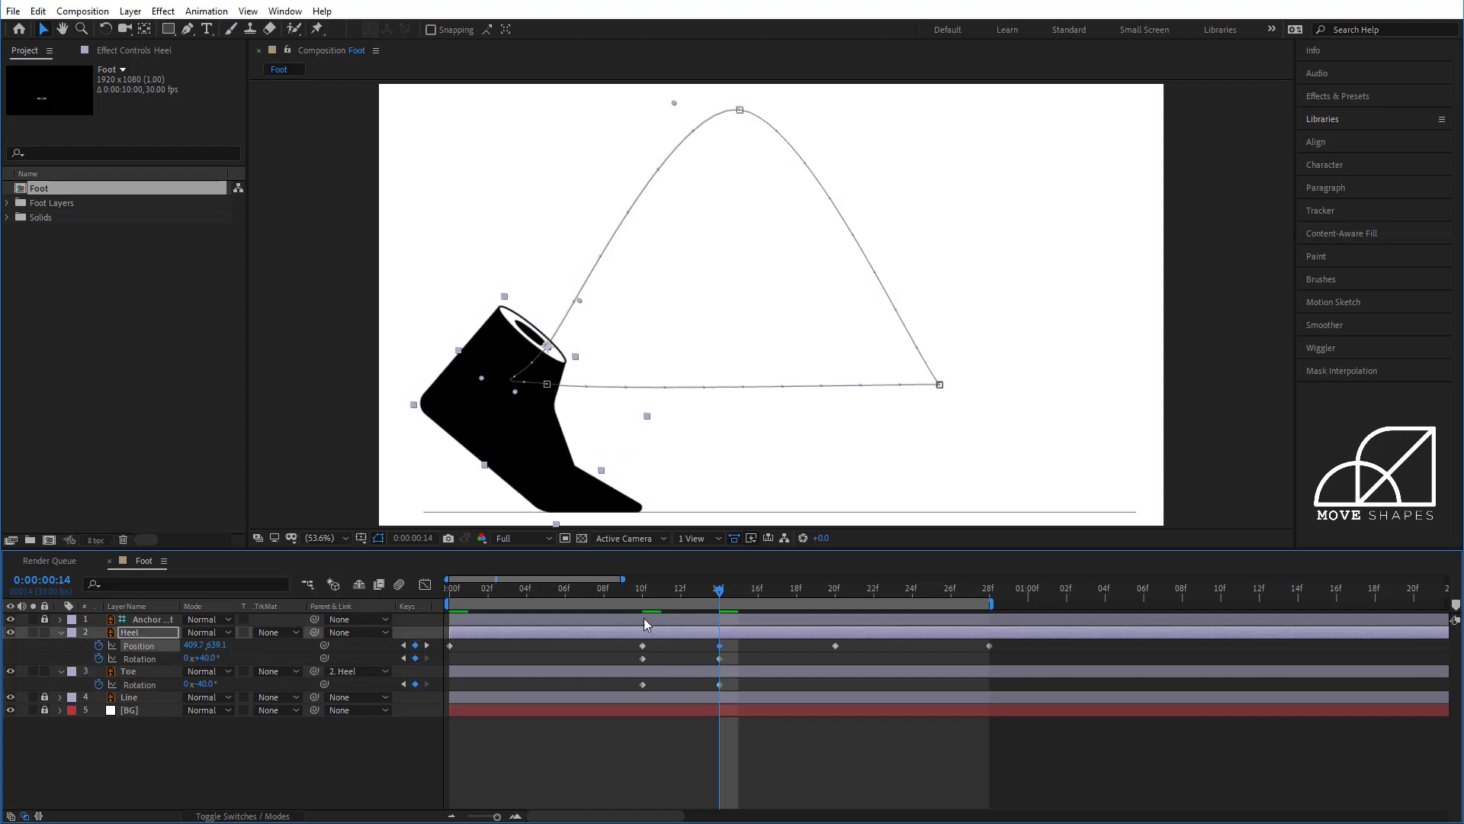
Step: Add Heel Position keyframes at 0:00:00:12, 0:00:00:11 and 0:00:00:13, raising the foot onto the ground line in each
{"action": "left_click_drag", "start_coordinate": [718, 592], "coordinate": [681, 597]}
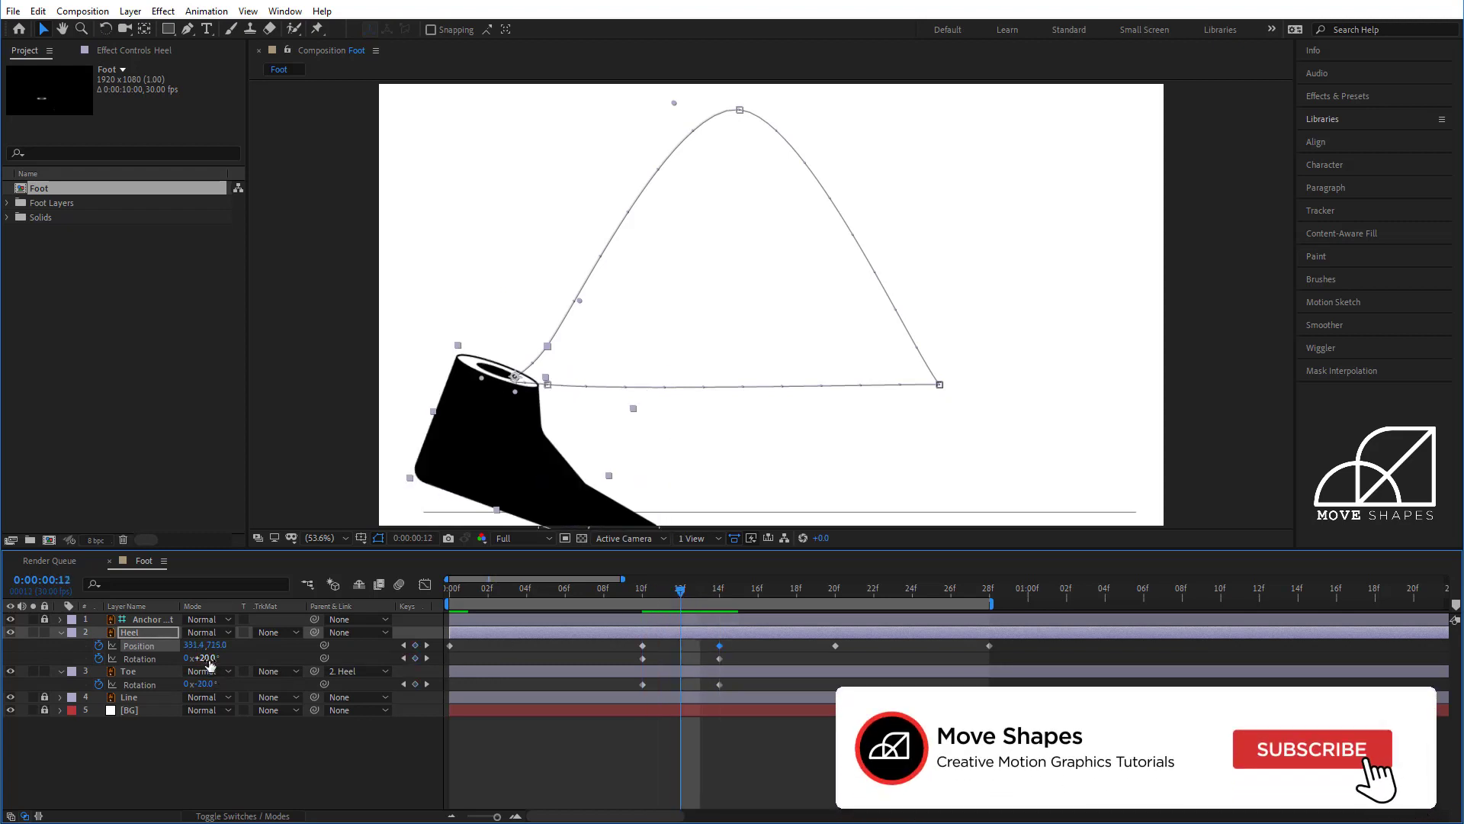
{"action": "left_click_drag", "start_coordinate": [216, 645], "coordinate": [174, 654]}
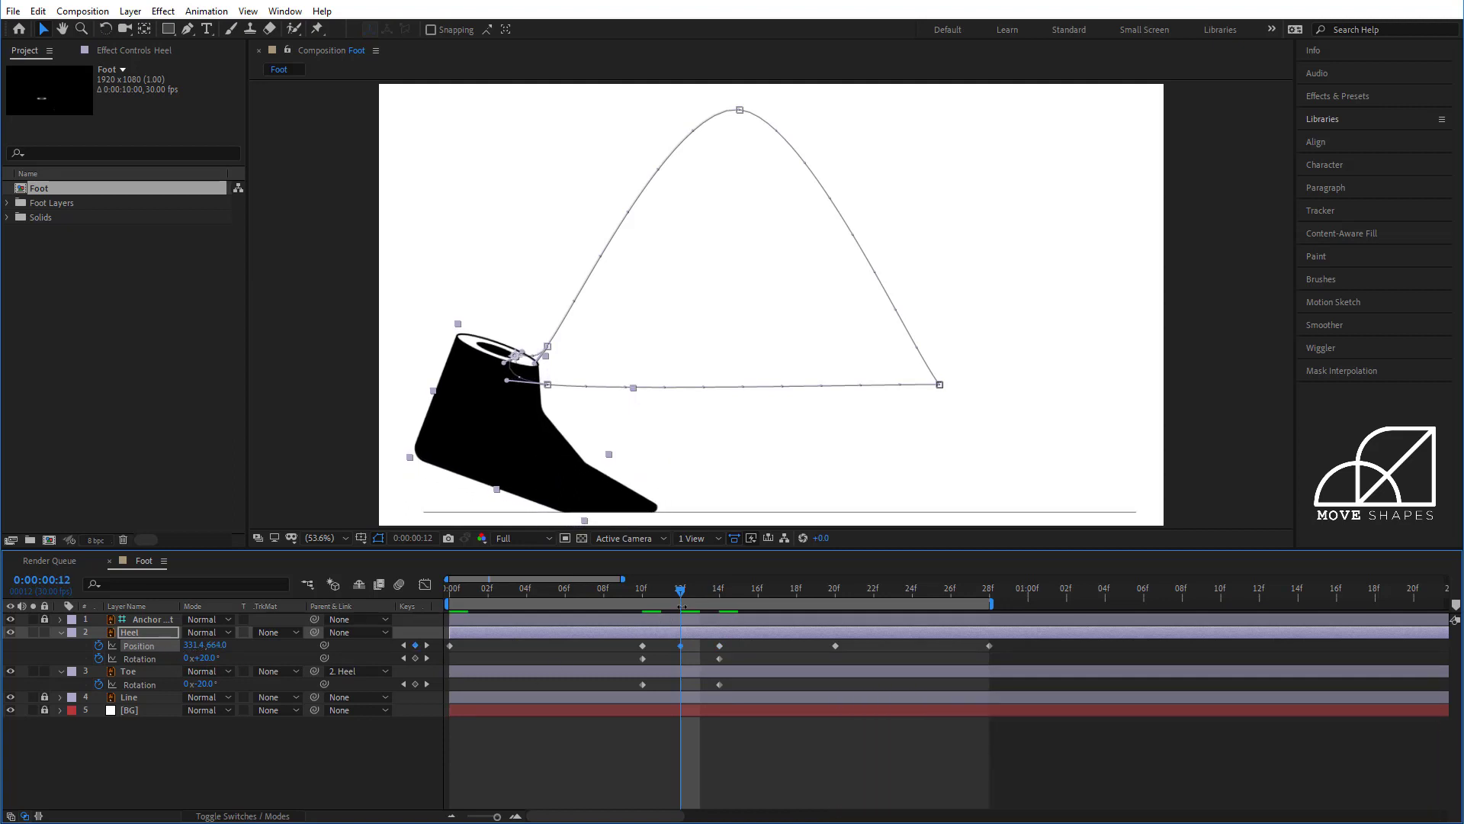
{"action": "left_click_drag", "start_coordinate": [682, 606], "coordinate": [651, 608]}
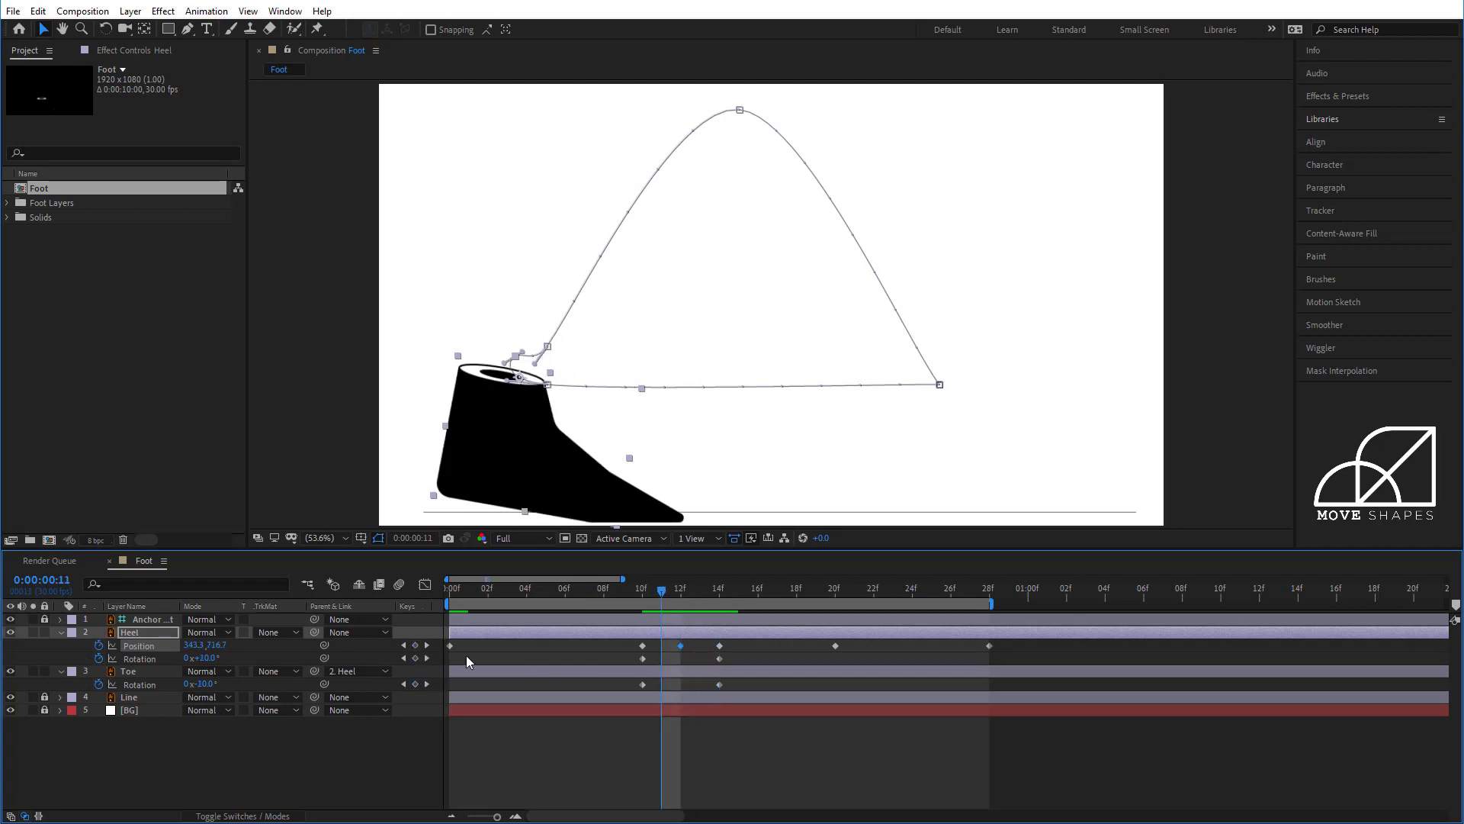
{"action": "mouse_move", "coordinate": [204, 659]}
{"action": "left_mouse_down"}
{"action": "mouse_move", "coordinate": [220, 646]}
{"action": "mouse_move", "coordinate": [204, 645]}
{"action": "left_mouse_up"}
{"action": "key", "text": "ctrl+z"}
{"action": "left_click_drag", "start_coordinate": [642, 598], "coordinate": [700, 602]}
{"action": "left_click_drag", "start_coordinate": [219, 645], "coordinate": [206, 645]}
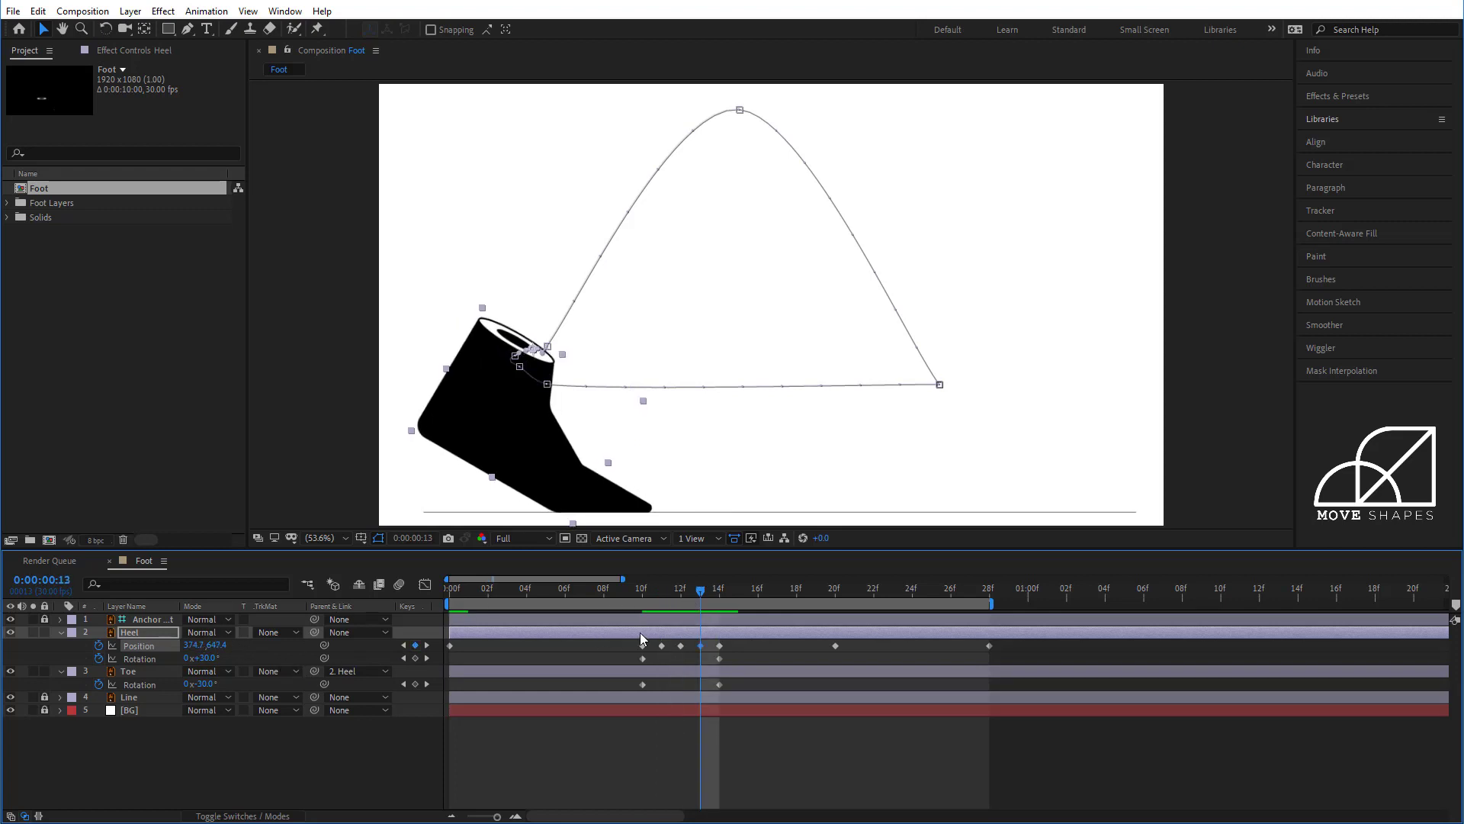
Step: At 0:00:00:20, set the Heel's rotation to 65° and the Toe's rotation to 0°
{"action": "left_click_drag", "start_coordinate": [696, 600], "coordinate": [832, 616]}
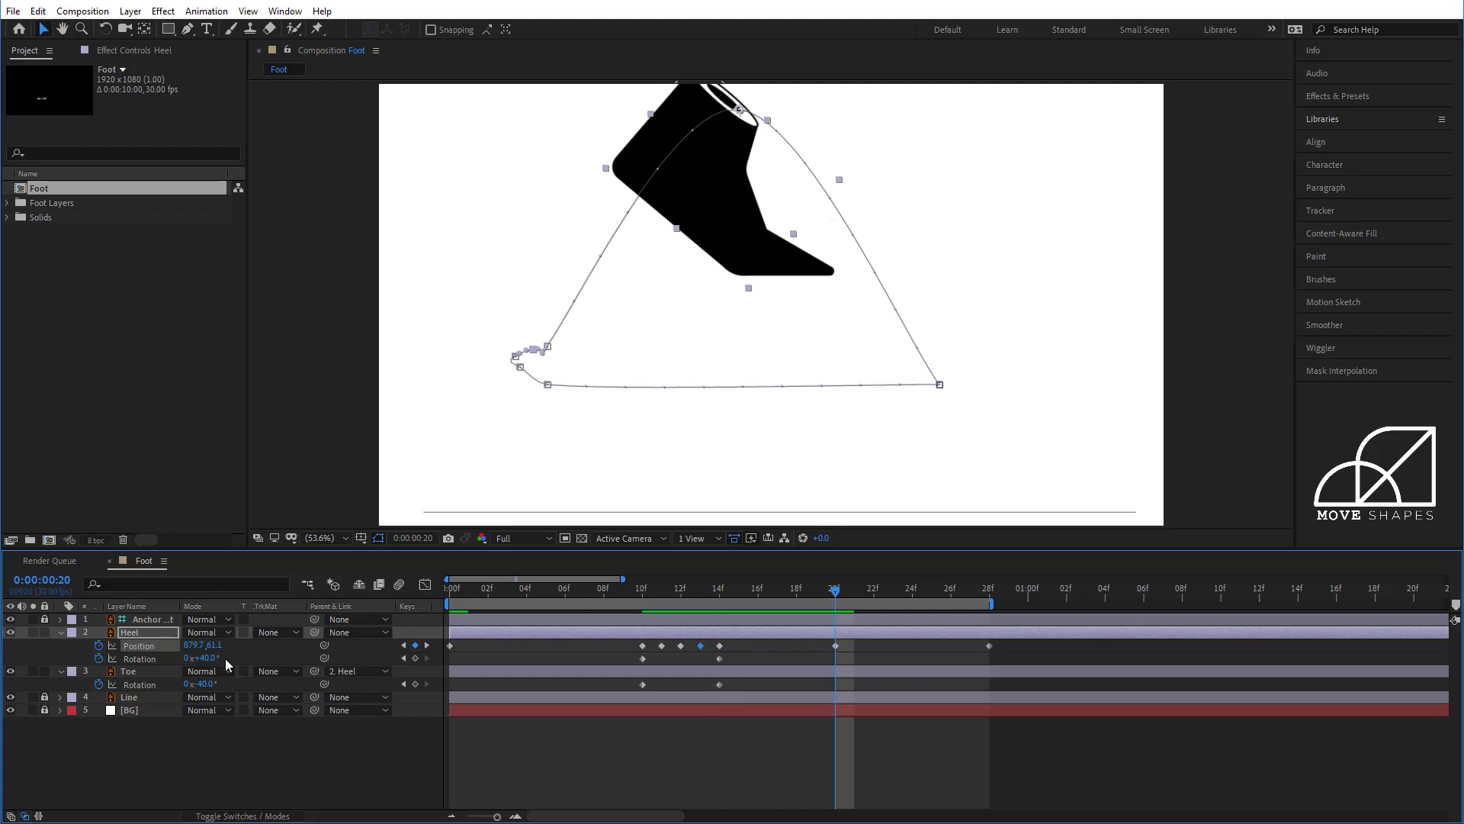
{"action": "left_click_drag", "start_coordinate": [207, 657], "coordinate": [226, 658]}
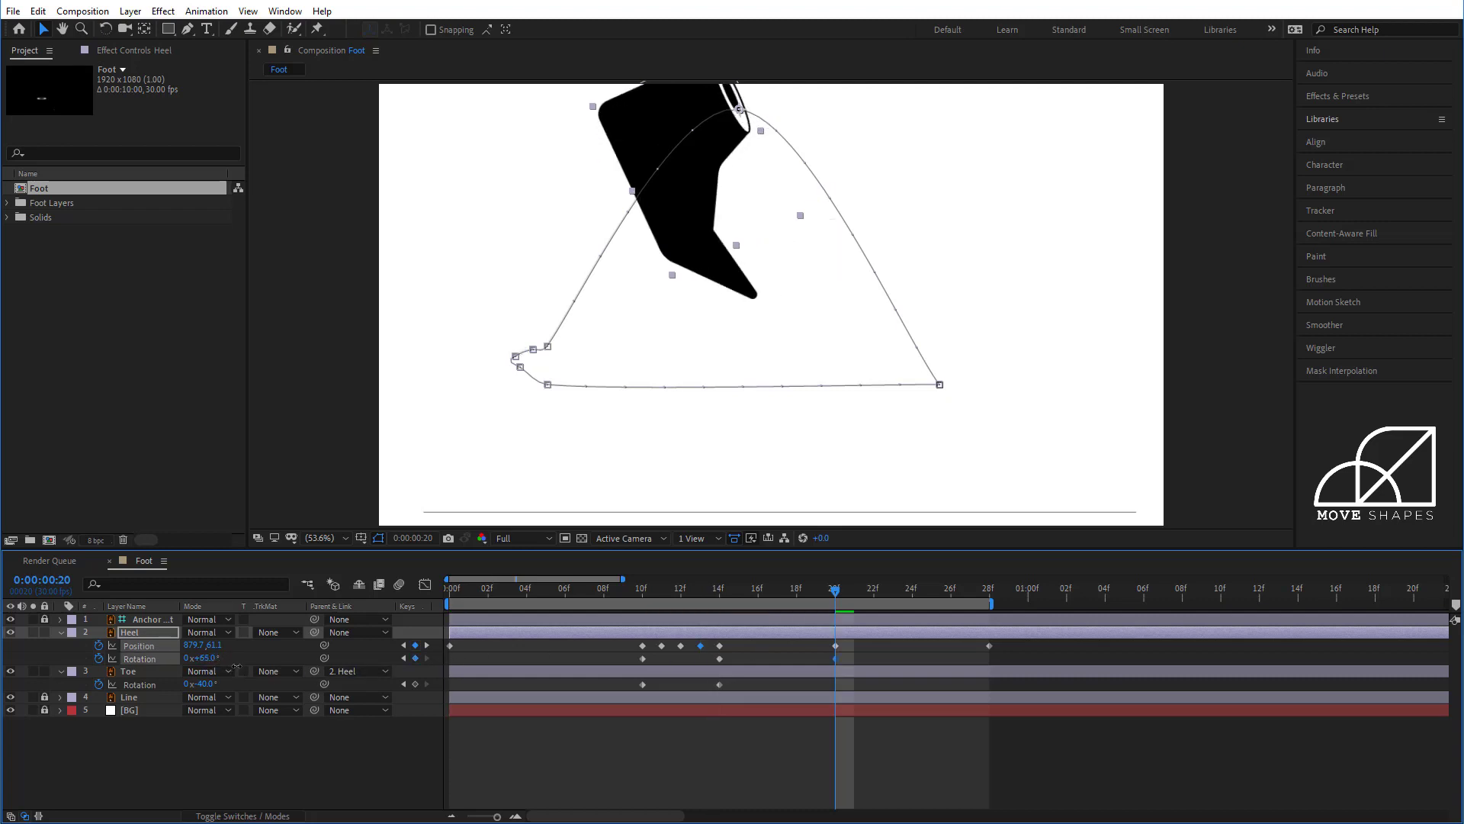
{"action": "left_click", "coordinate": [206, 684]}
{"action": "type", "text": "0"}
{"action": "key", "text": "Return"}
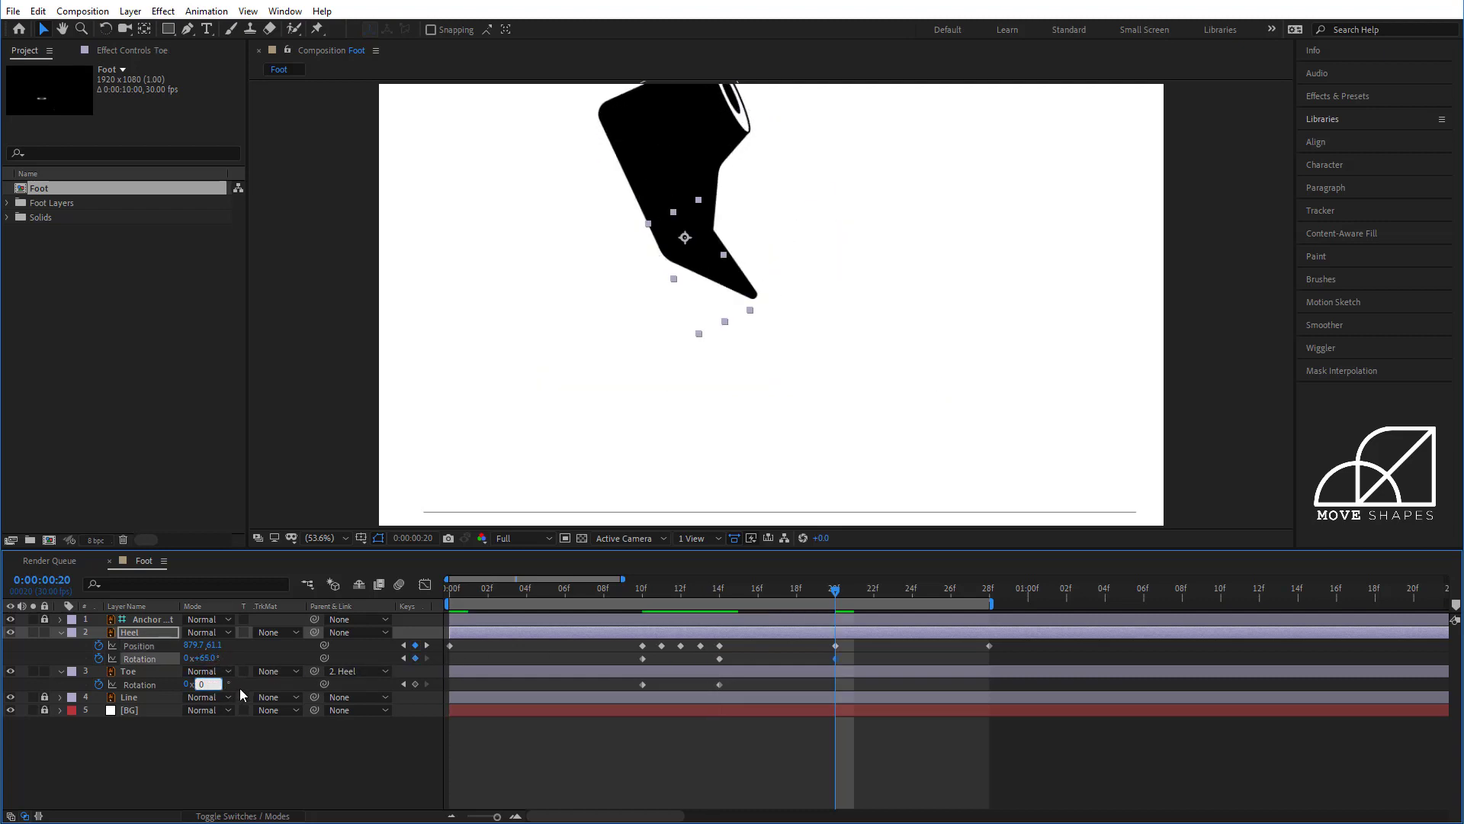
Step: Rotate the Heel to -29° at 0:00:00:26 and move that Rotation keyframe to 0:00:00:25
{"action": "left_click_drag", "start_coordinate": [817, 590], "coordinate": [952, 617]}
{"action": "left_click_drag", "start_coordinate": [208, 660], "coordinate": [148, 670]}
{"action": "left_click_drag", "start_coordinate": [929, 596], "coordinate": [982, 622]}
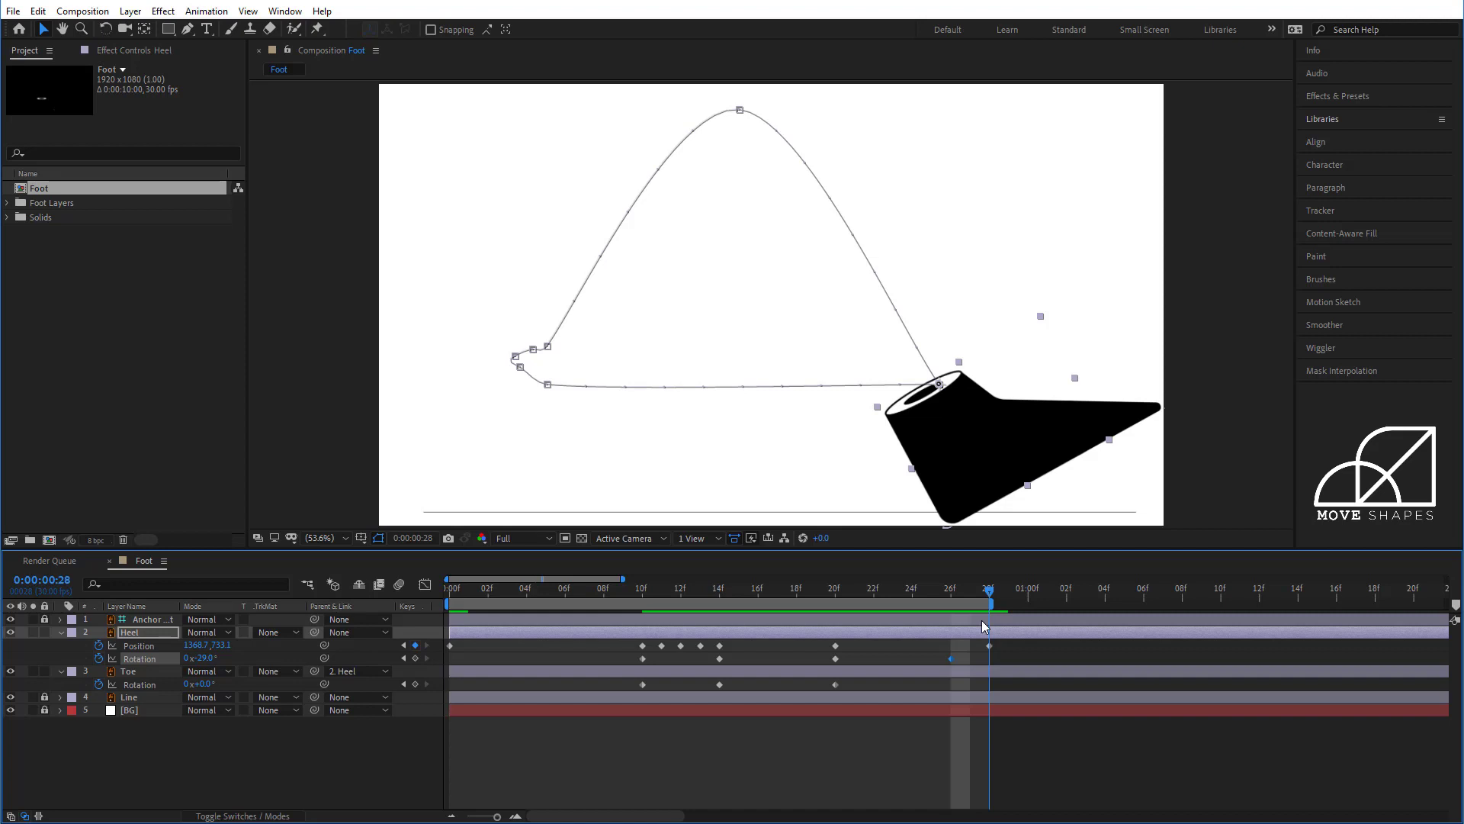
{"action": "mouse_move", "coordinate": [984, 626]}
{"action": "left_mouse_down"}
{"action": "mouse_move", "coordinate": [970, 627]}
{"action": "mouse_move", "coordinate": [983, 620]}
{"action": "left_mouse_up"}
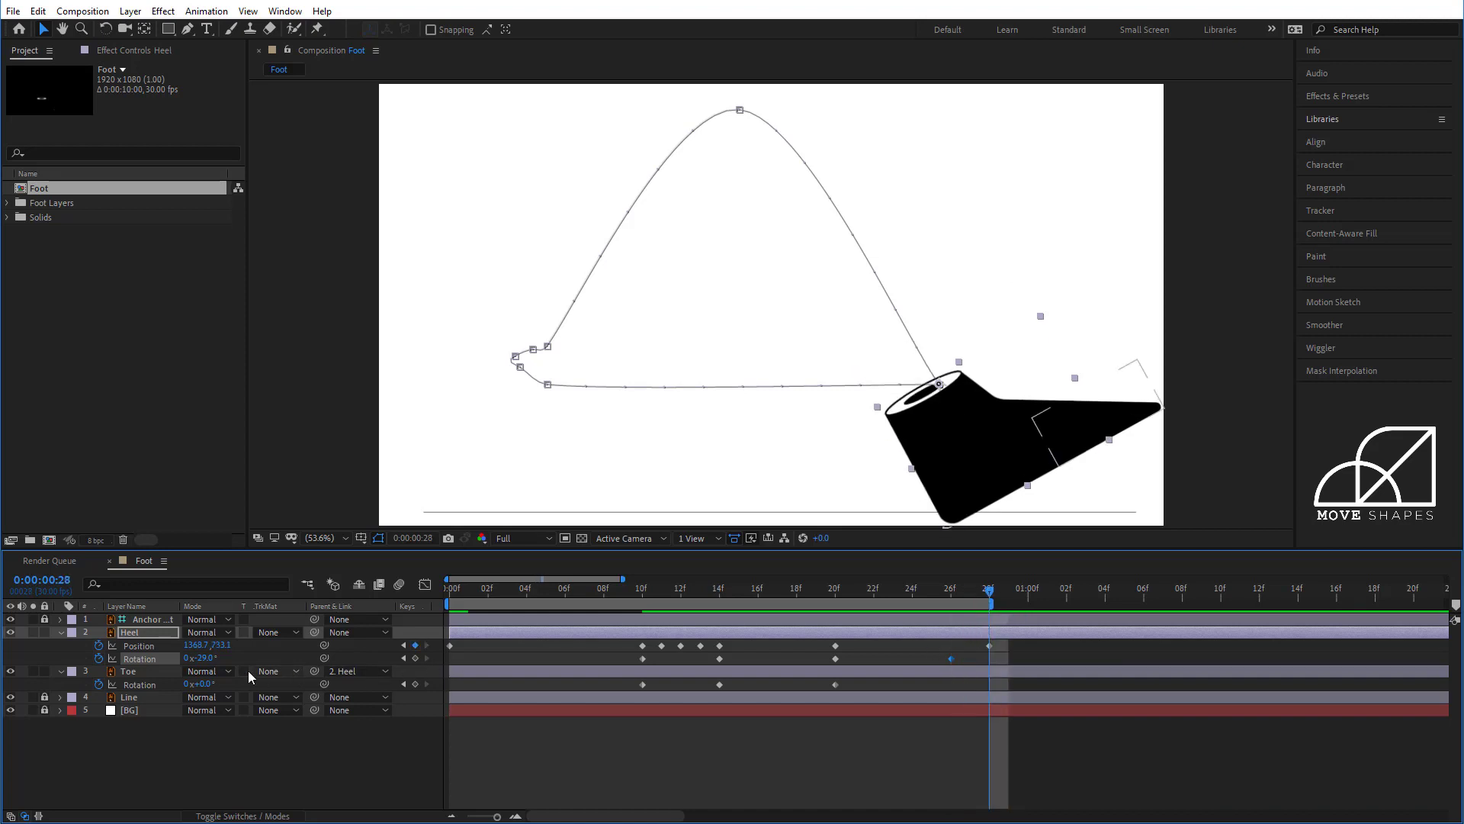
{"action": "left_click", "coordinate": [931, 592]}
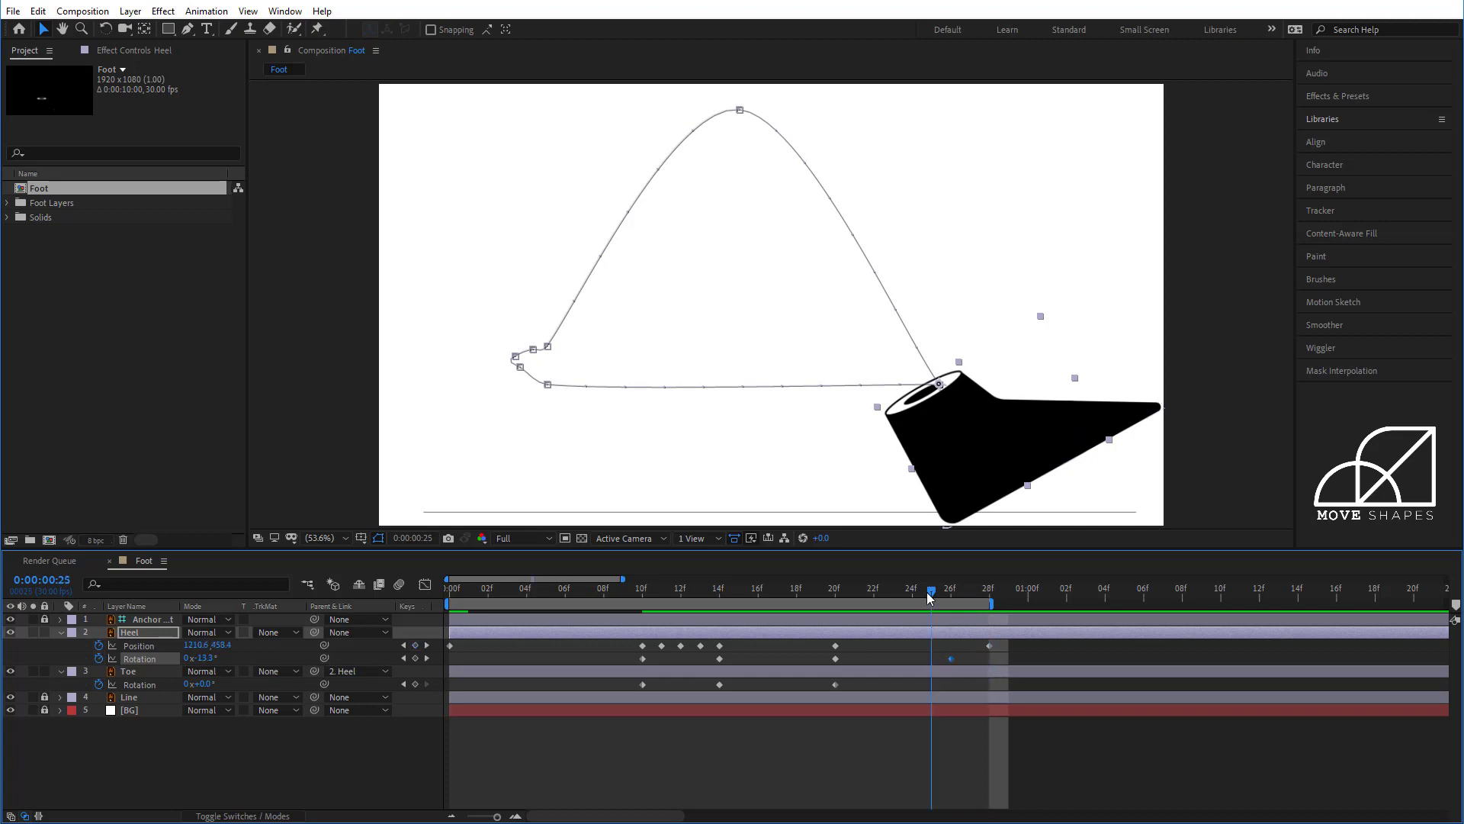
{"action": "left_click_drag", "start_coordinate": [950, 658], "coordinate": [932, 658]}
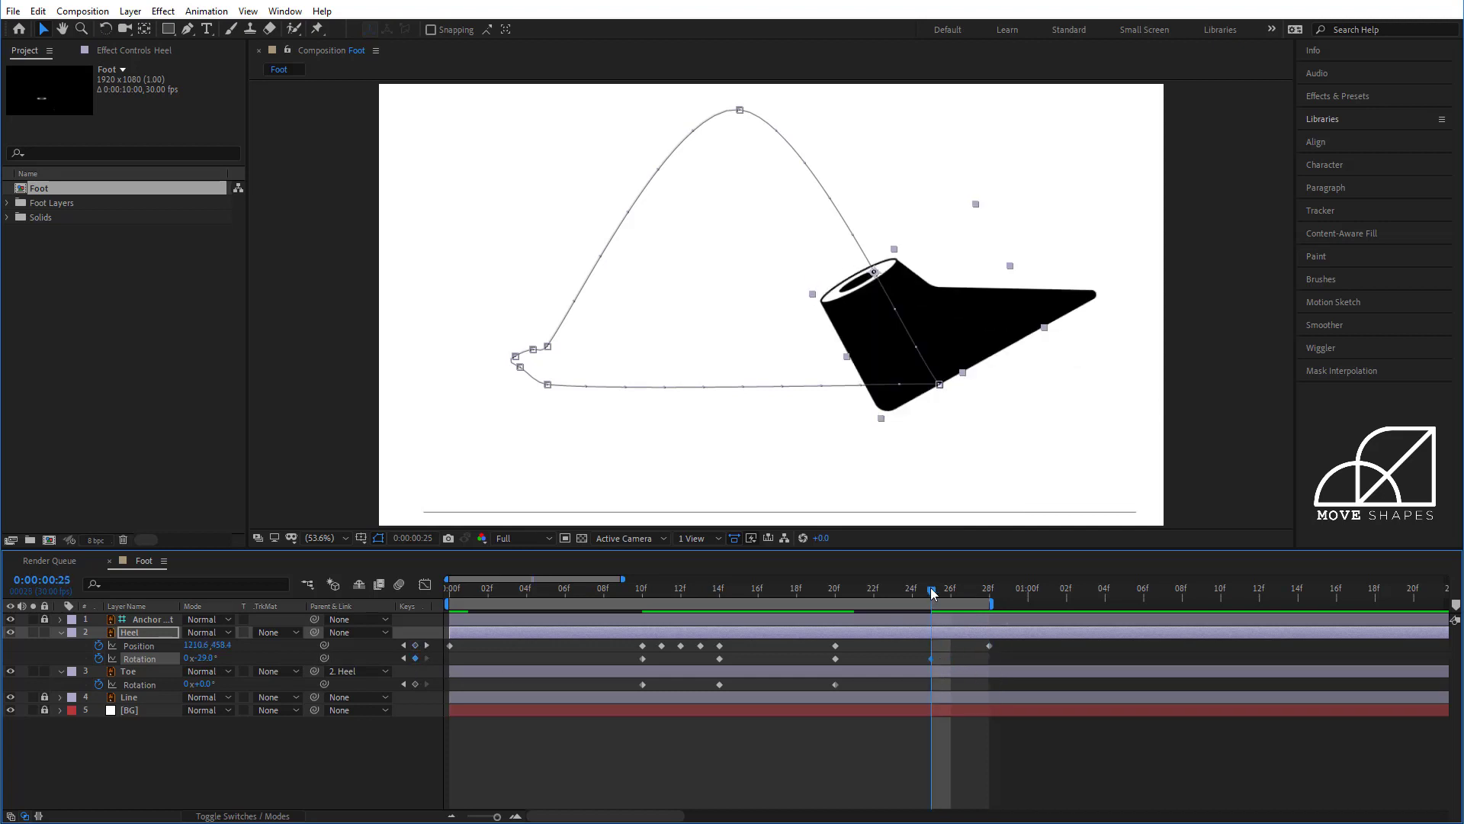
{"action": "left_click_drag", "start_coordinate": [930, 588], "coordinate": [963, 599]}
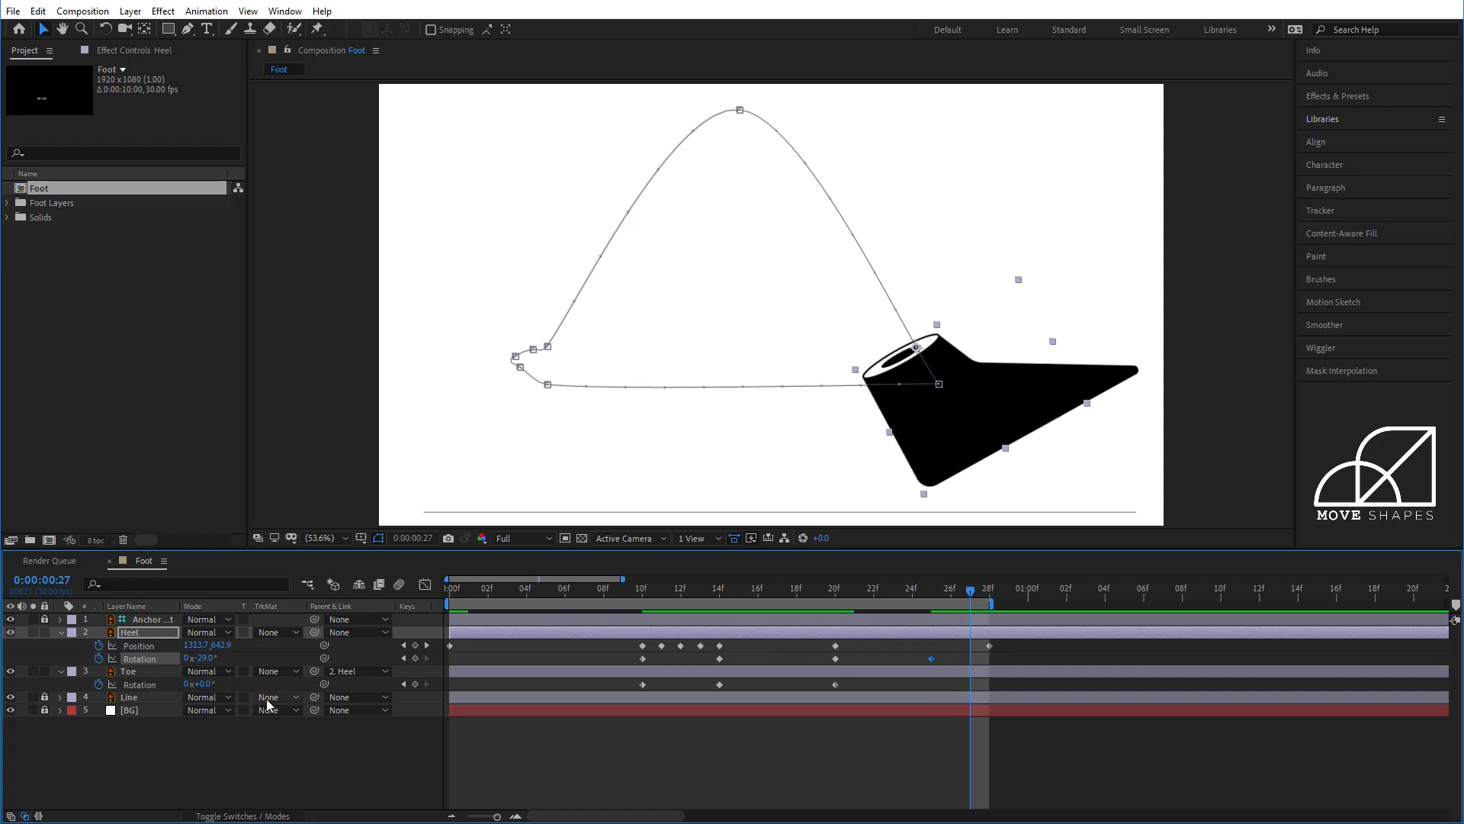
Step: Add a 0° Toe Rotation keyframe at 0:00:00:25 and bend the Toe up to -22° at 0:00:00:27
{"action": "left_click_drag", "start_coordinate": [889, 585], "coordinate": [927, 595]}
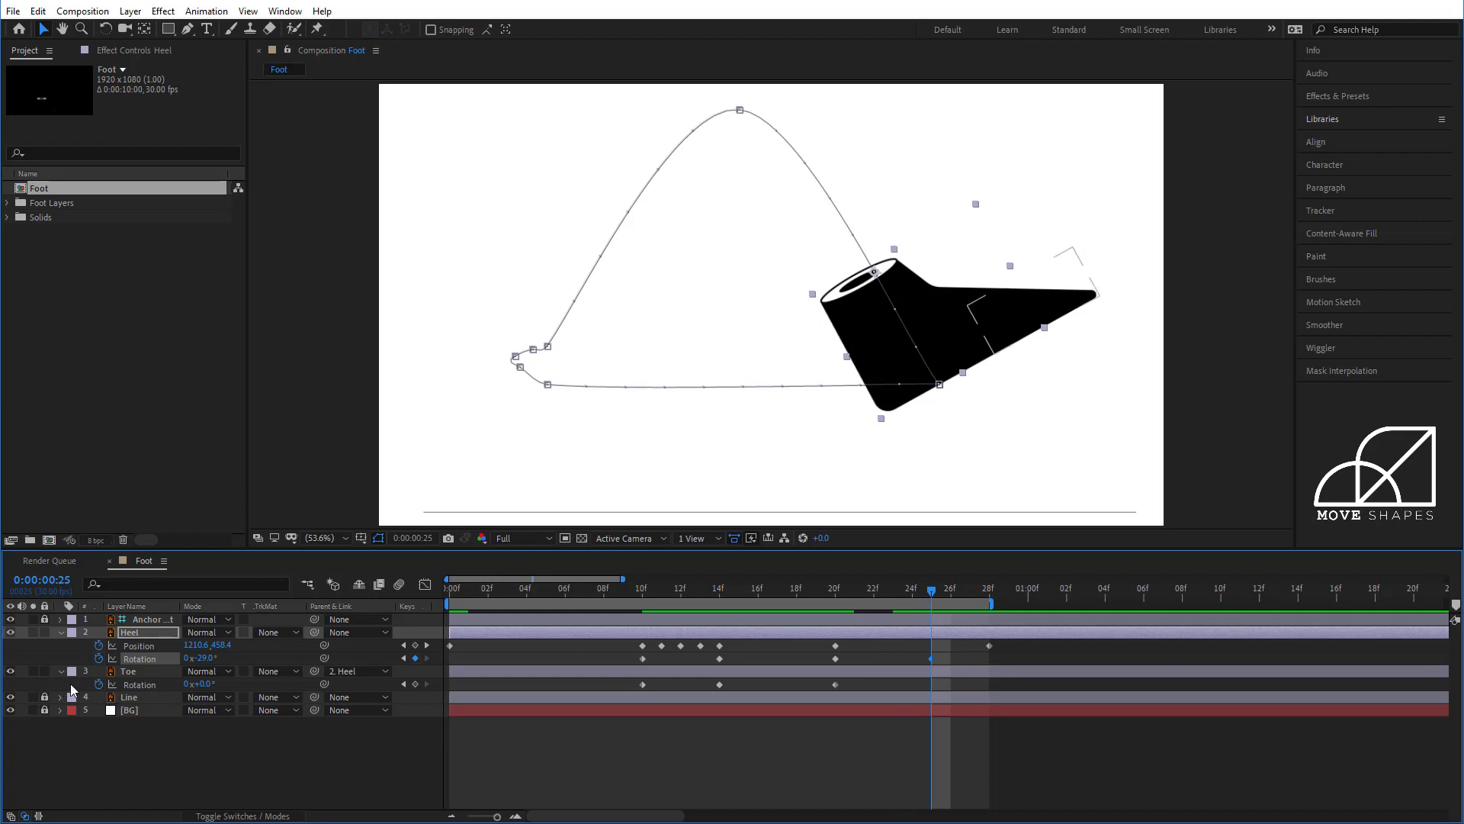
{"action": "left_click", "coordinate": [416, 686]}
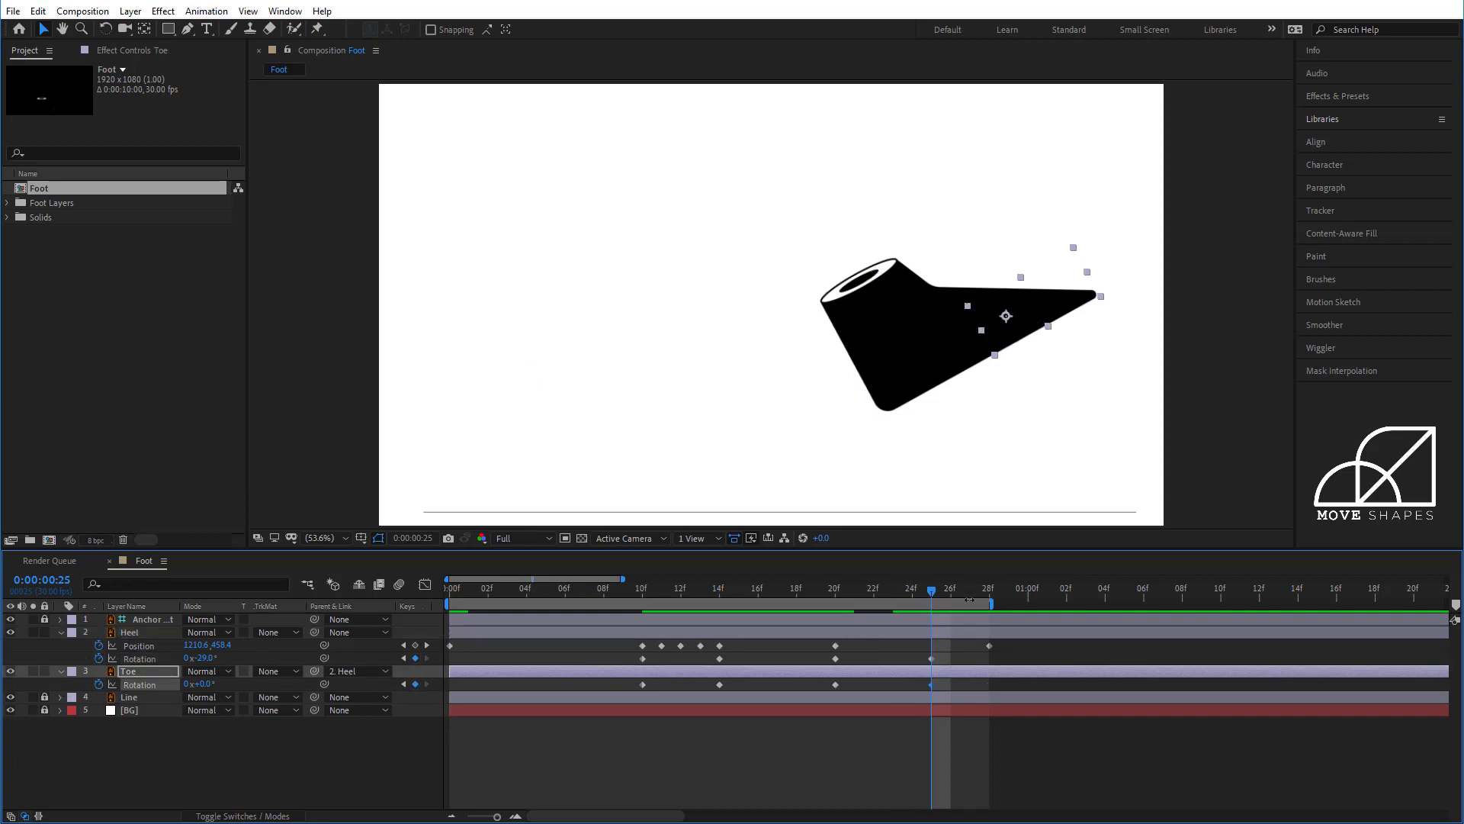
{"action": "left_click_drag", "start_coordinate": [936, 590], "coordinate": [966, 596]}
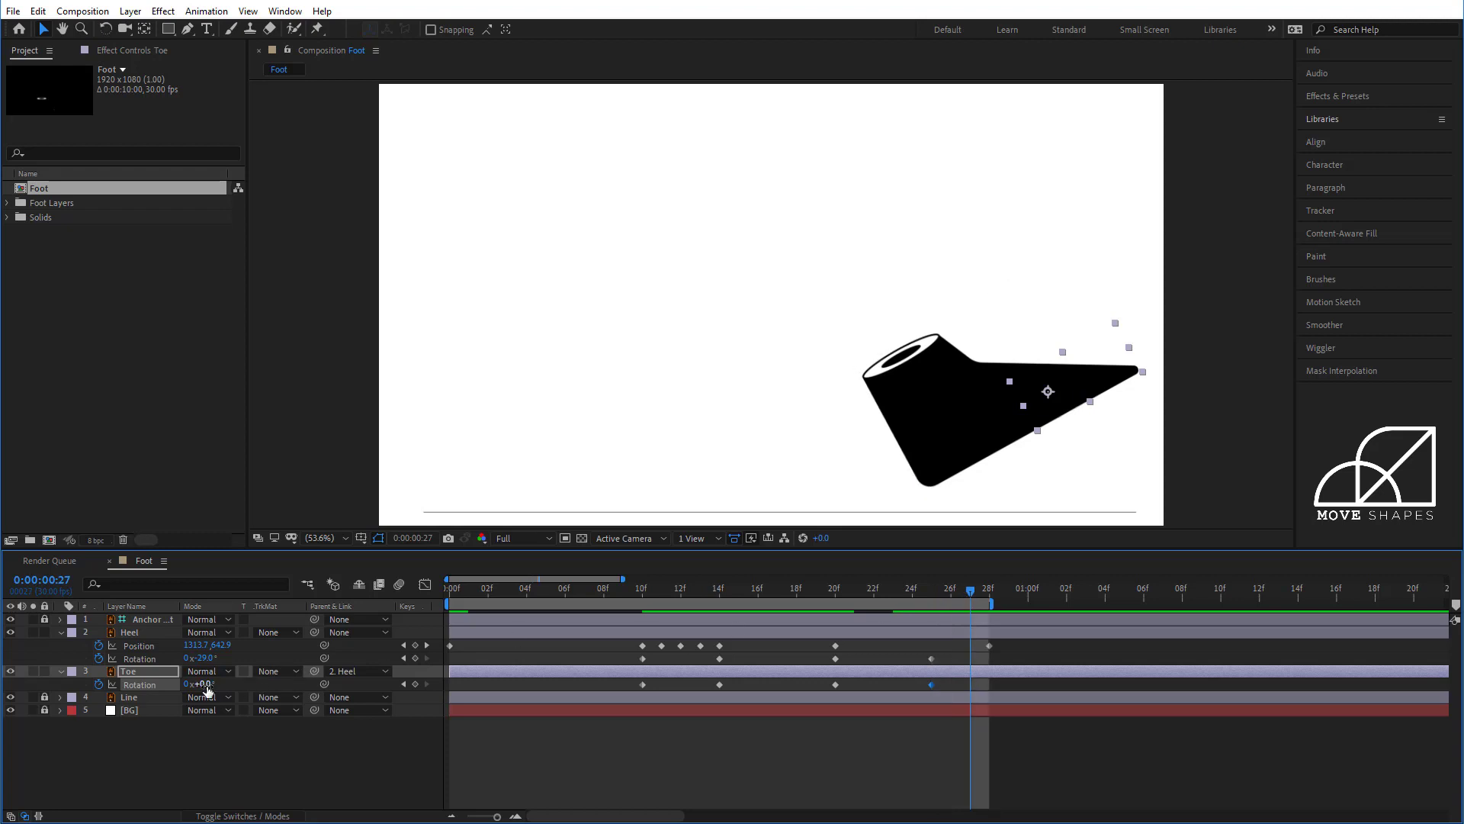
{"action": "left_click_drag", "start_coordinate": [204, 684], "coordinate": [189, 684]}
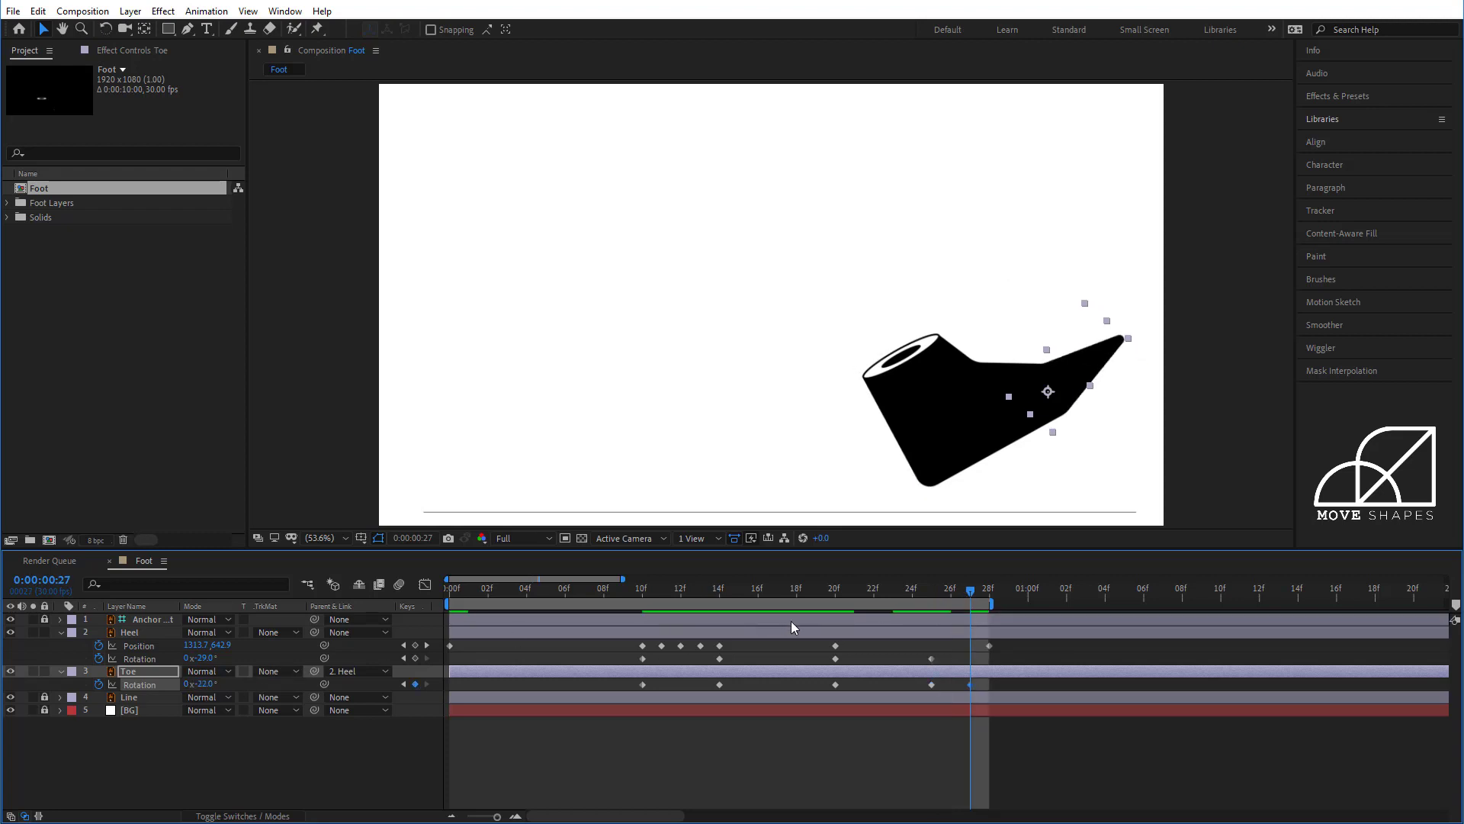
Step: Set the Heel's rotation to 0° at 0:00:00:28
{"action": "left_click_drag", "start_coordinate": [977, 593], "coordinate": [986, 595]}
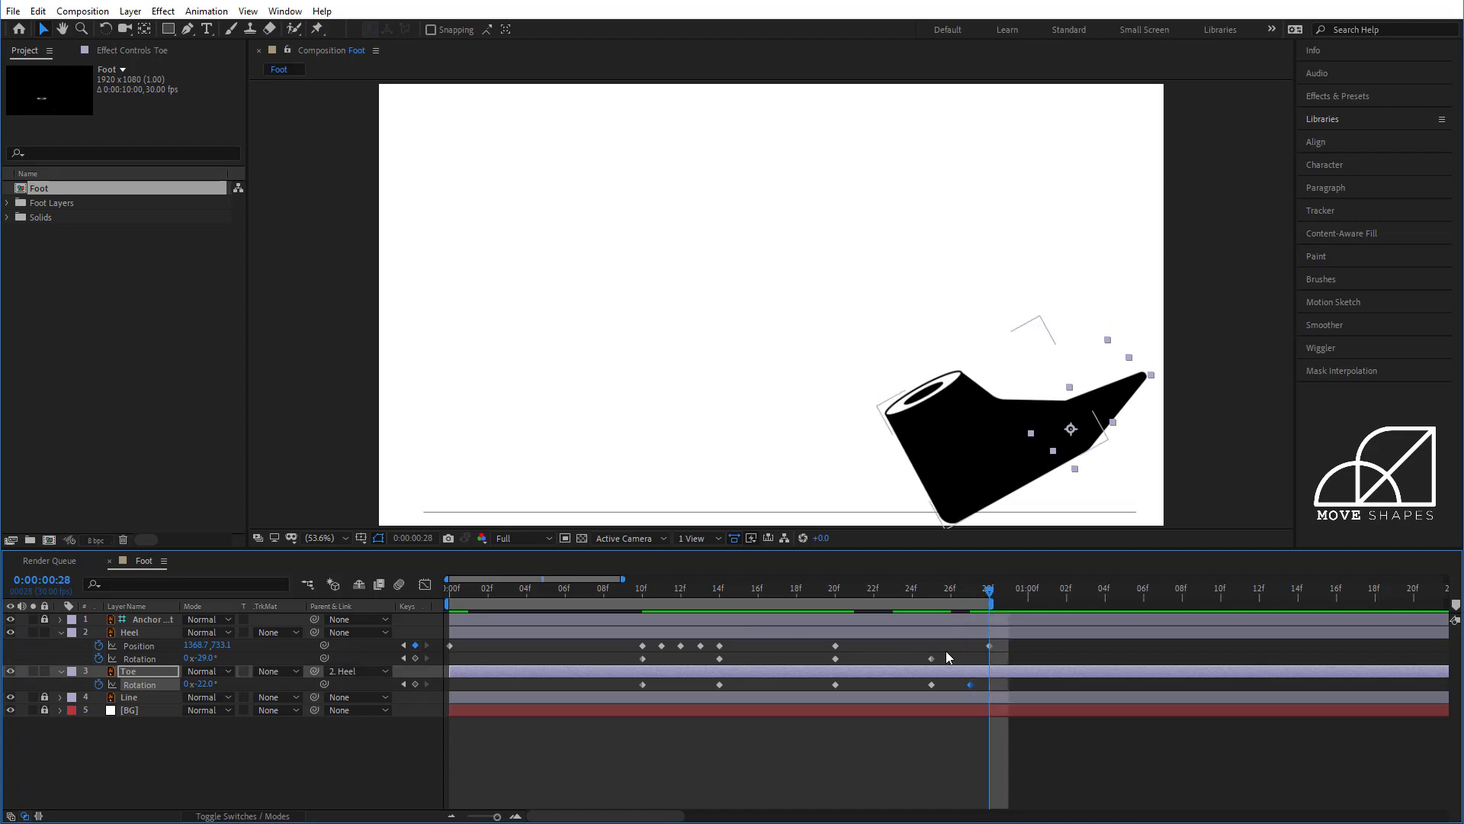
{"action": "left_click", "coordinate": [647, 658]}
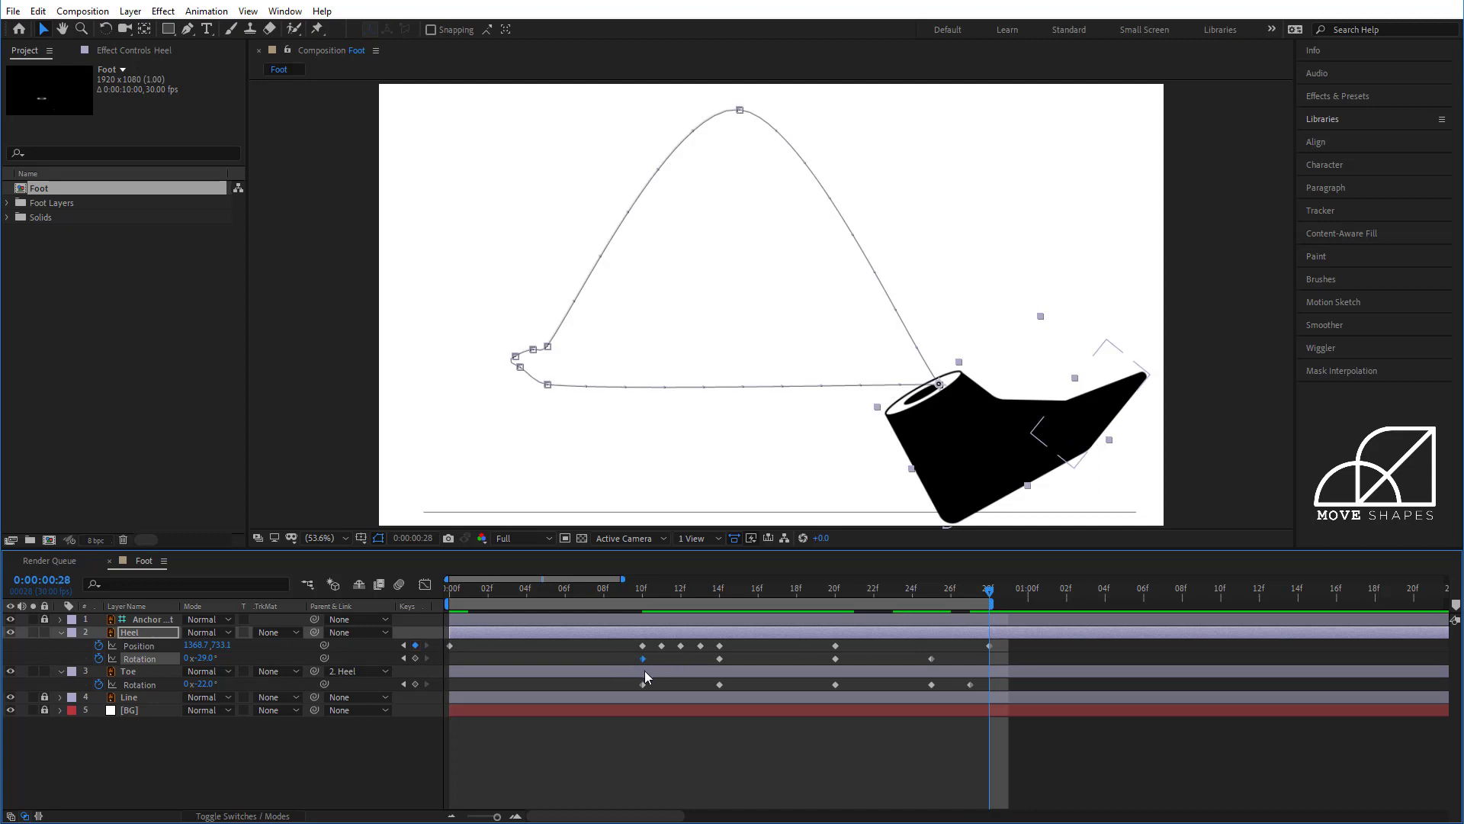
{"action": "left_click", "coordinate": [981, 647]}
{"action": "left_click", "coordinate": [981, 632]}
{"action": "left_click", "coordinate": [203, 658]}
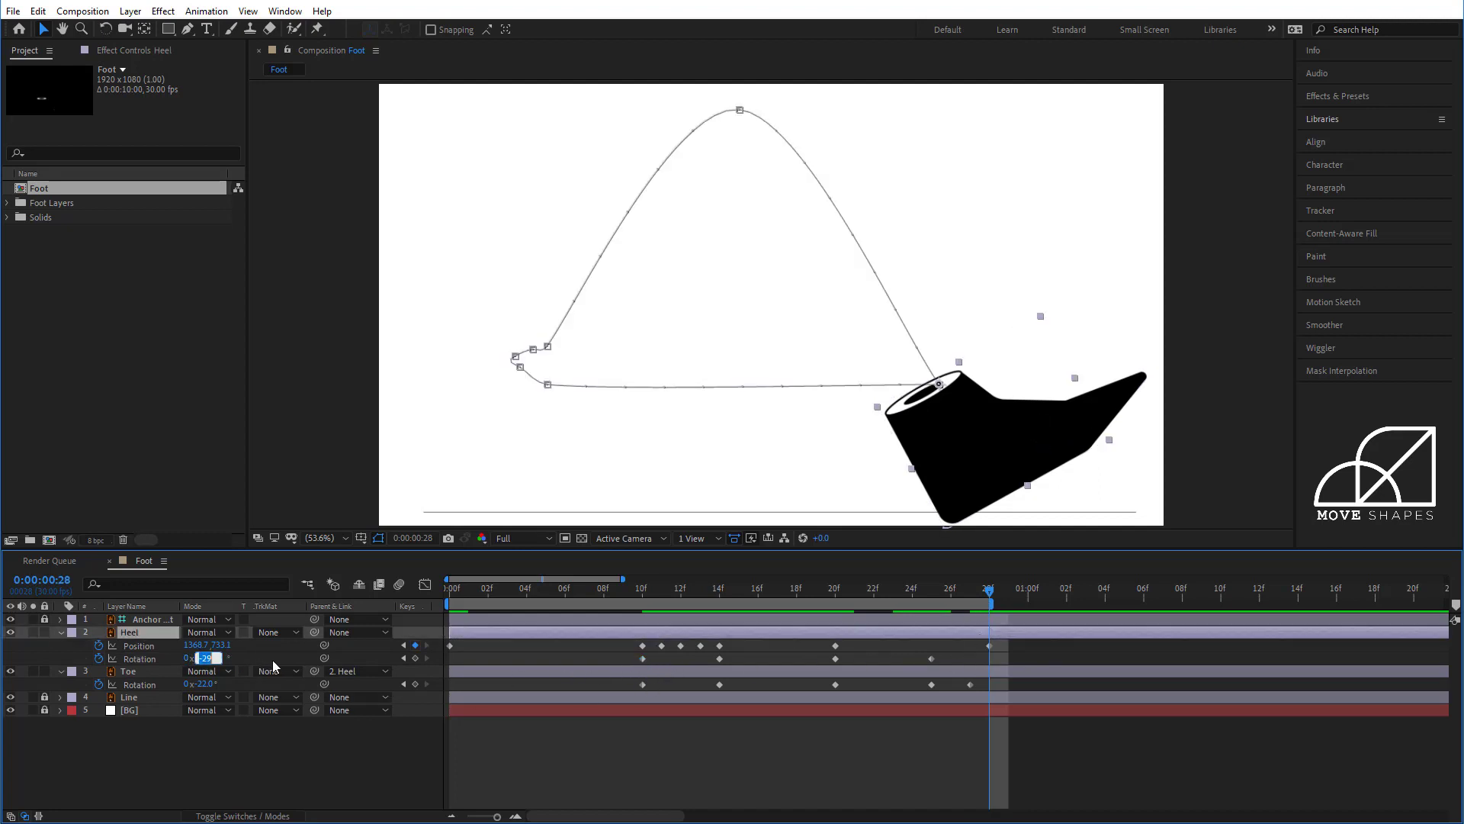
{"action": "type", "text": "0"}
{"action": "key", "text": "Return"}
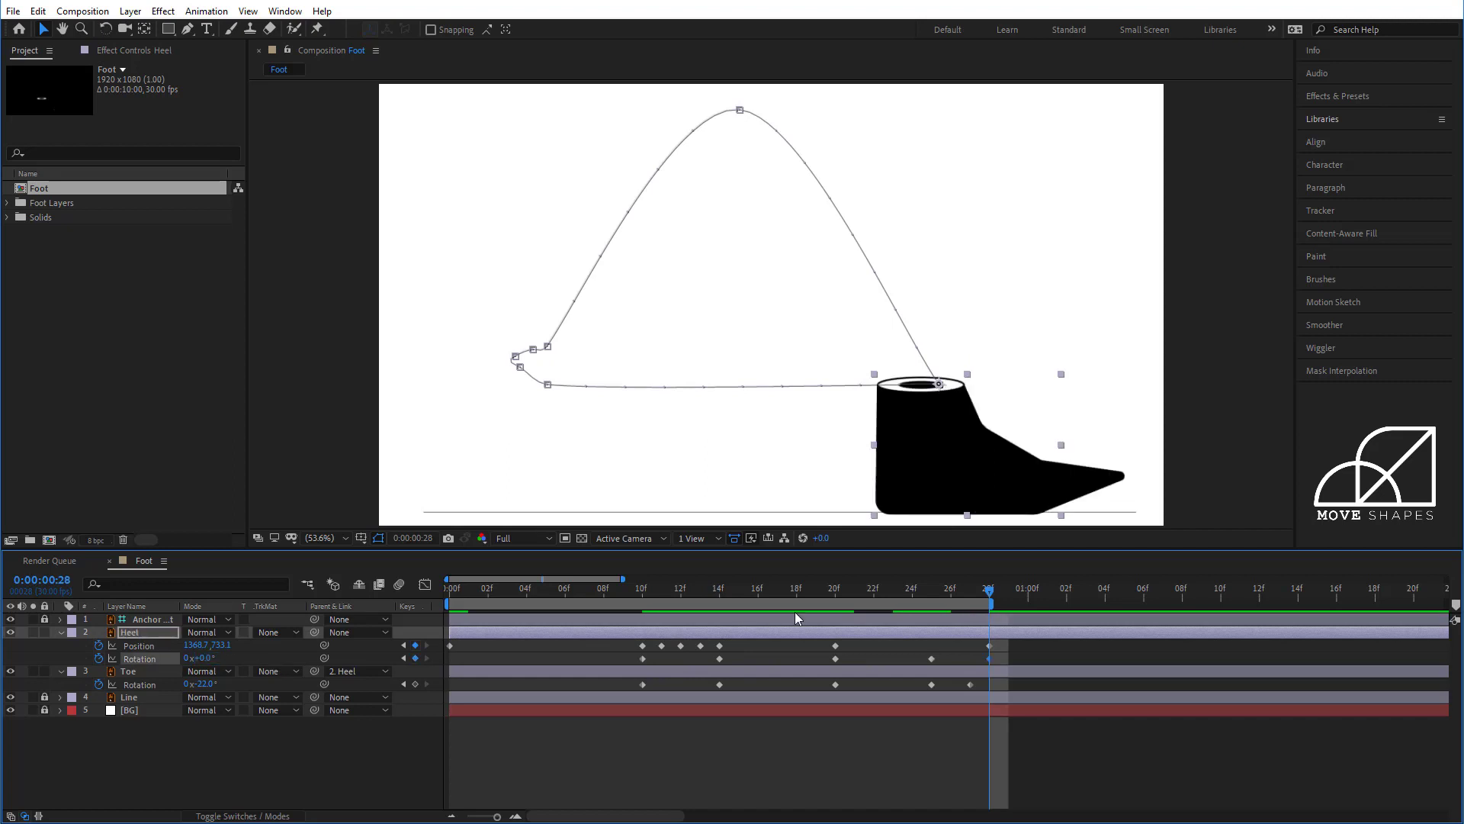
Step: Shift the Heel's -29° keyframe and the Toe's last two Rotation keyframes one frame earlier, to 0:00:00:24 and 0:00:00:26
{"action": "left_click_drag", "start_coordinate": [965, 594], "coordinate": [935, 606]}
{"action": "left_click_drag", "start_coordinate": [919, 659], "coordinate": [961, 683]}
{"action": "left_click_drag", "start_coordinate": [919, 592], "coordinate": [986, 603]}
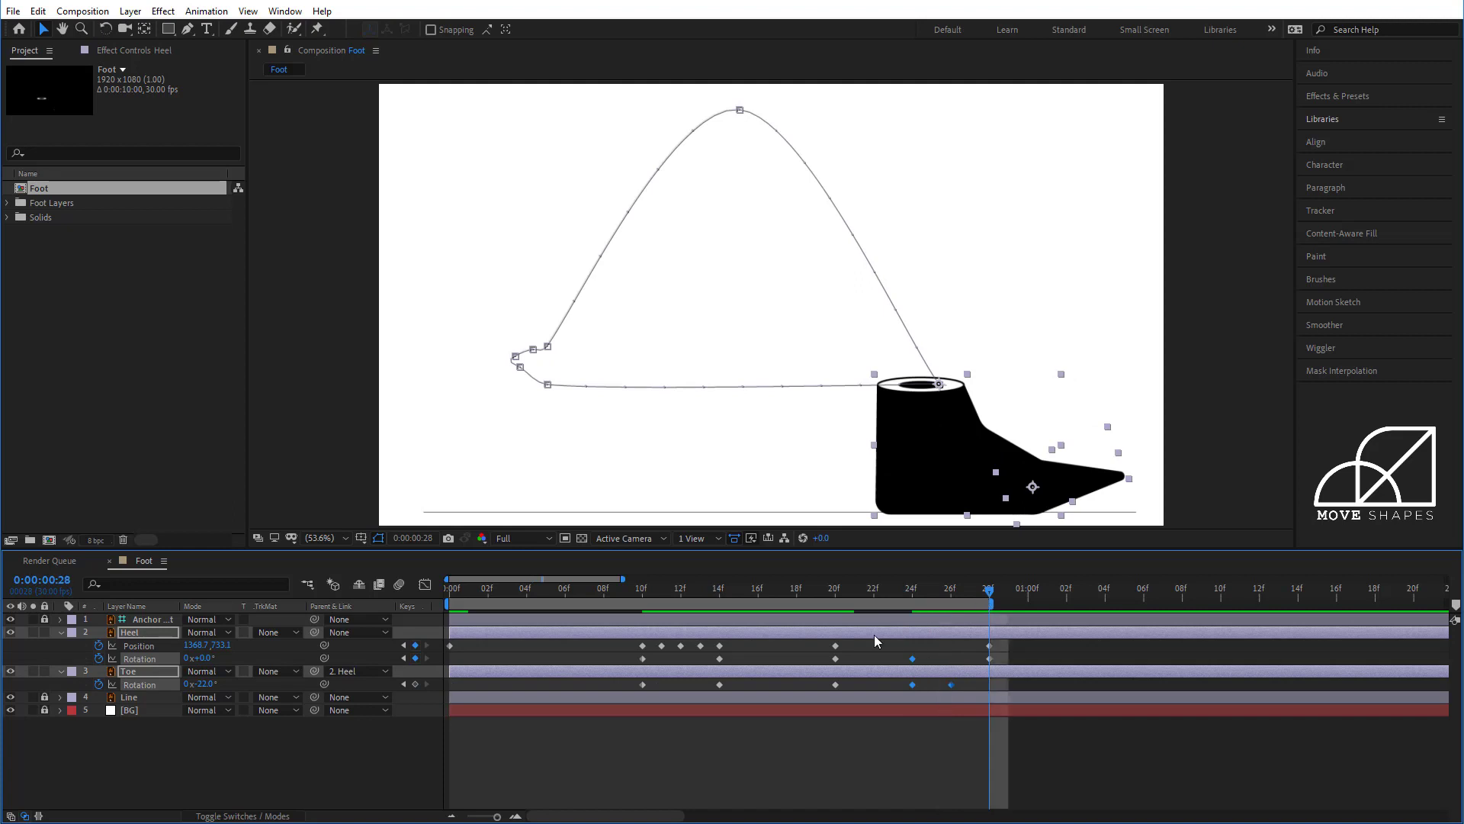
Step: Set the Toe's rotation to 0° at 0:00:00:28
{"action": "left_click", "coordinate": [202, 684]}
{"action": "type", "text": "0"}
{"action": "key", "text": "Return"}
Step: Retime the Toe's last three Rotation keyframes to 0:00:00:26, 0:00:00:28 and 0:00:00:29, and extend the work area to 0:00:00:29
{"action": "mouse_move", "coordinate": [996, 601]}
{"action": "left_mouse_down"}
{"action": "mouse_move", "coordinate": [854, 594]}
{"action": "mouse_move", "coordinate": [972, 601]}
{"action": "left_mouse_up"}
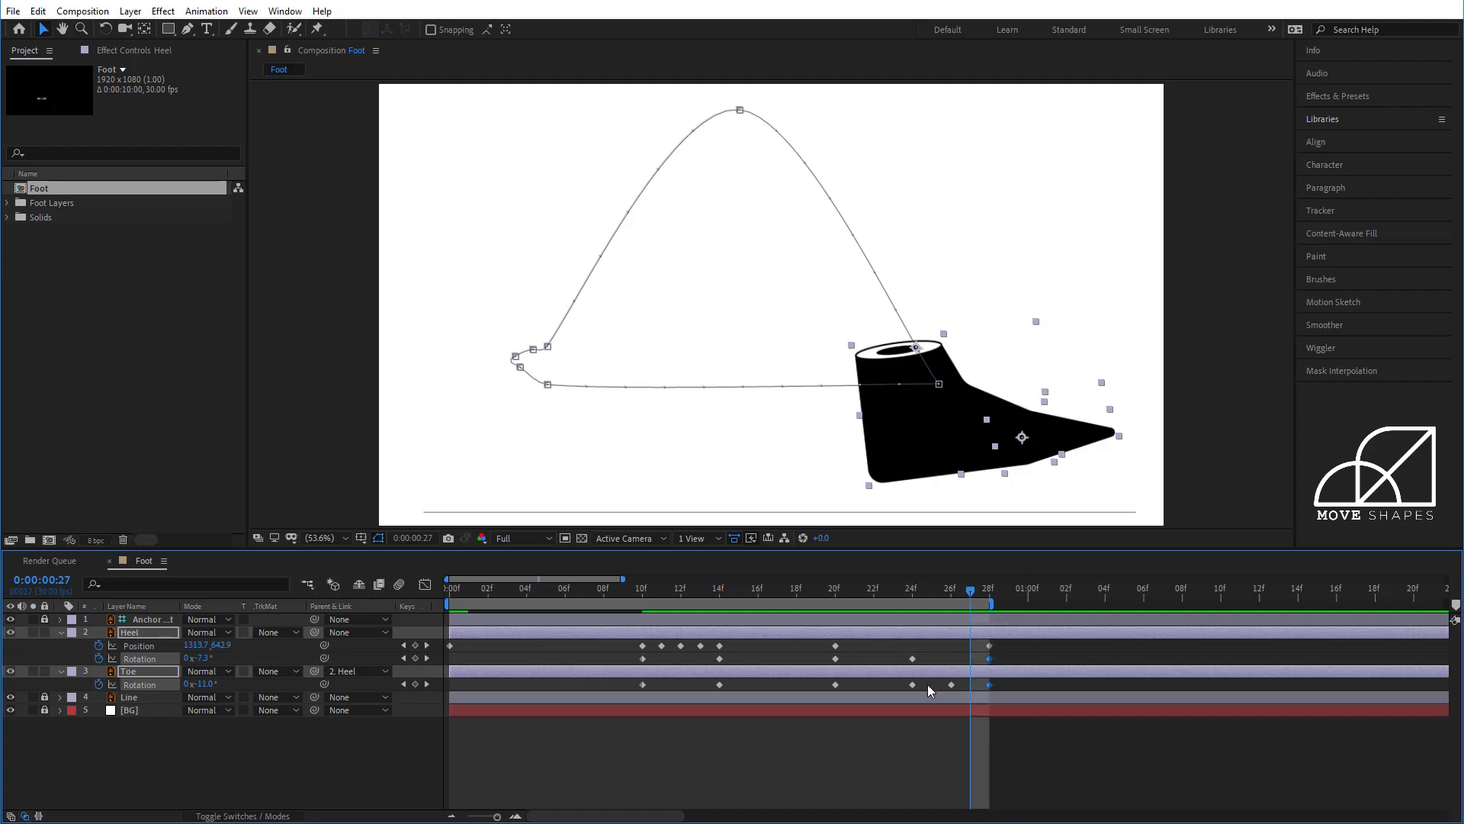
{"action": "left_click_drag", "start_coordinate": [912, 684], "coordinate": [967, 685]}
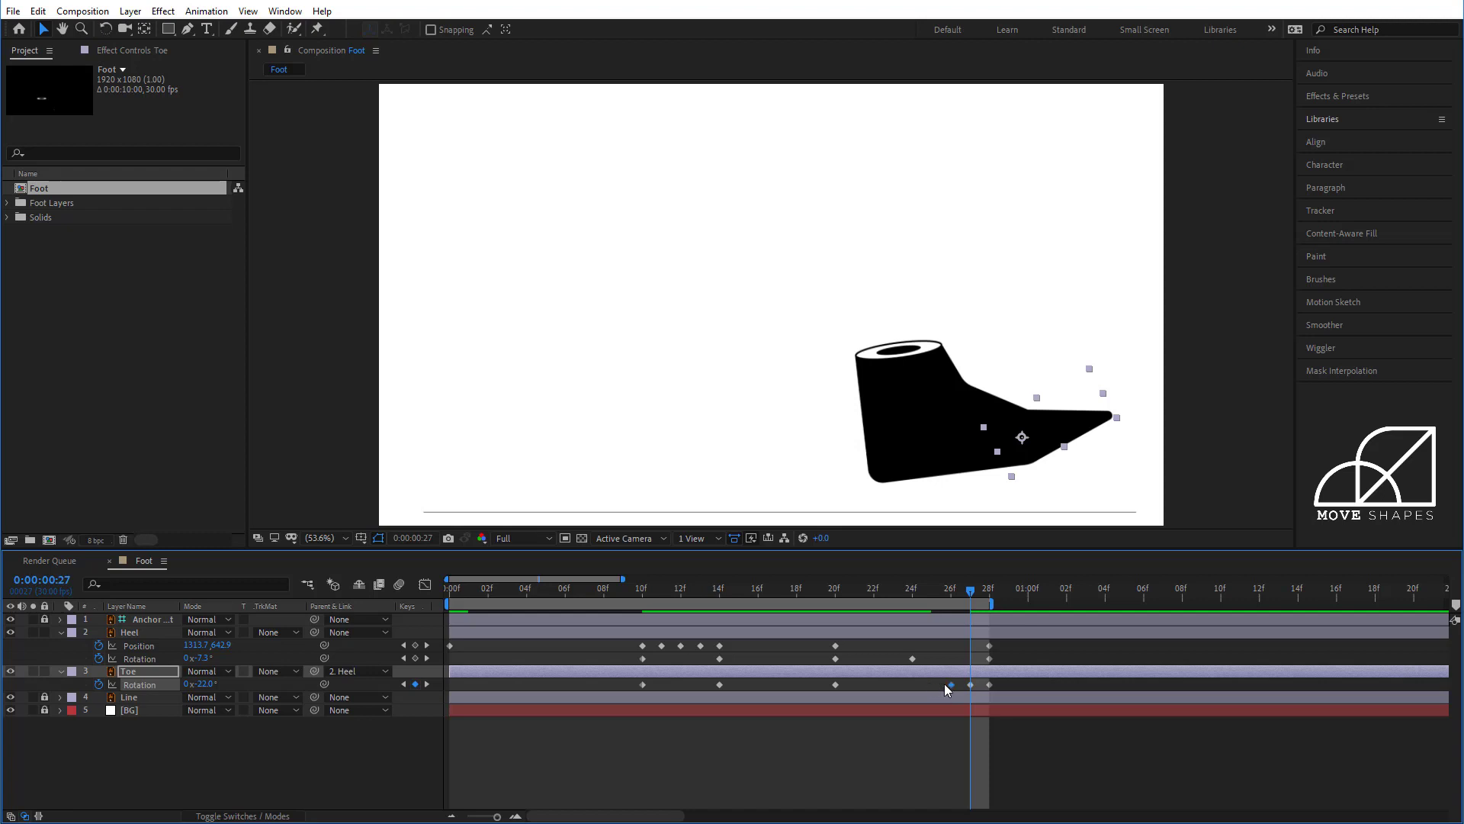
{"action": "left_click_drag", "start_coordinate": [907, 595], "coordinate": [985, 619]}
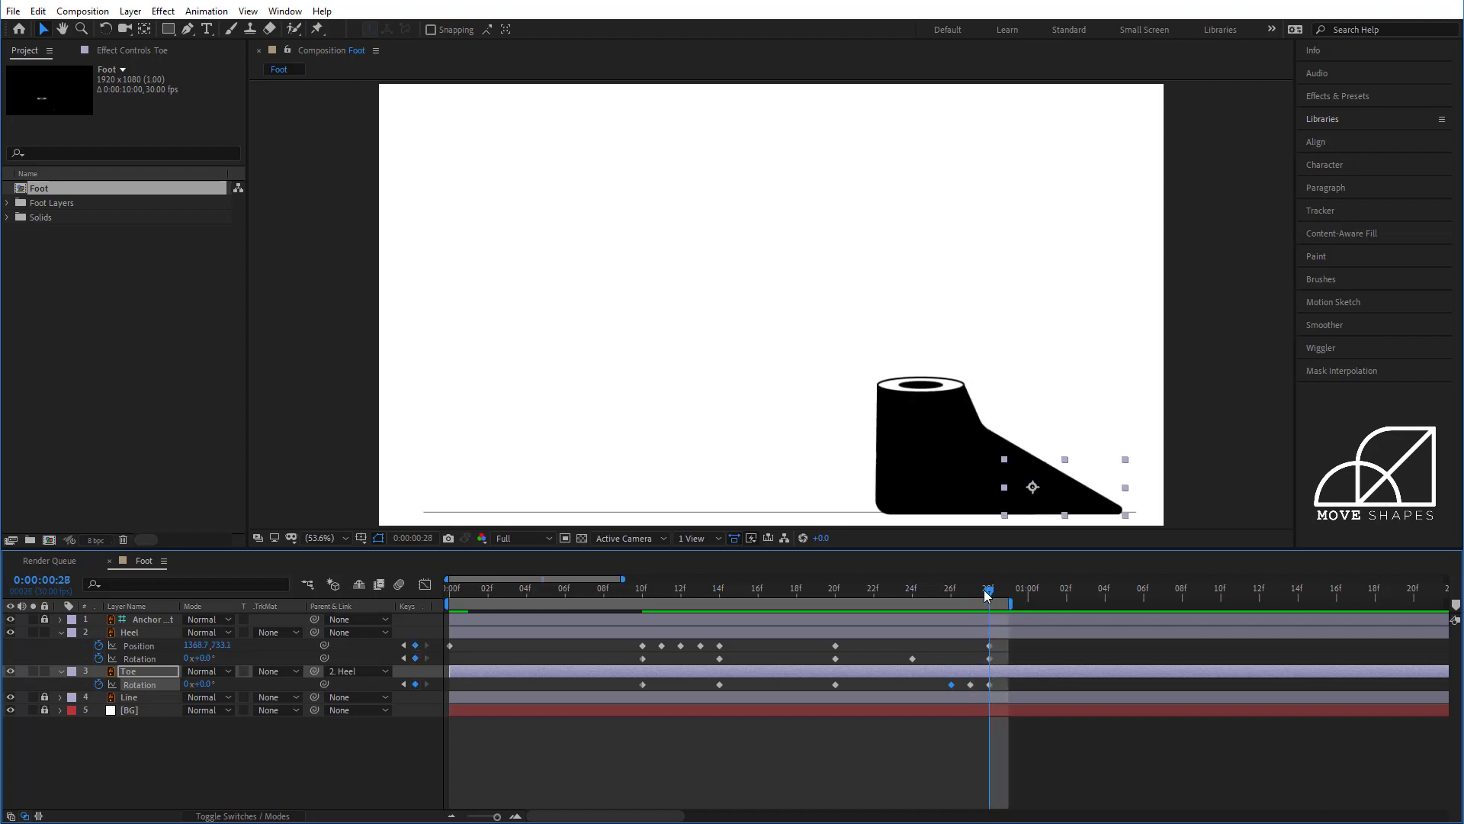
{"action": "mouse_move", "coordinate": [985, 596]}
{"action": "left_mouse_down"}
{"action": "mouse_move", "coordinate": [974, 601]}
{"action": "mouse_move", "coordinate": [992, 601]}
{"action": "left_mouse_up"}
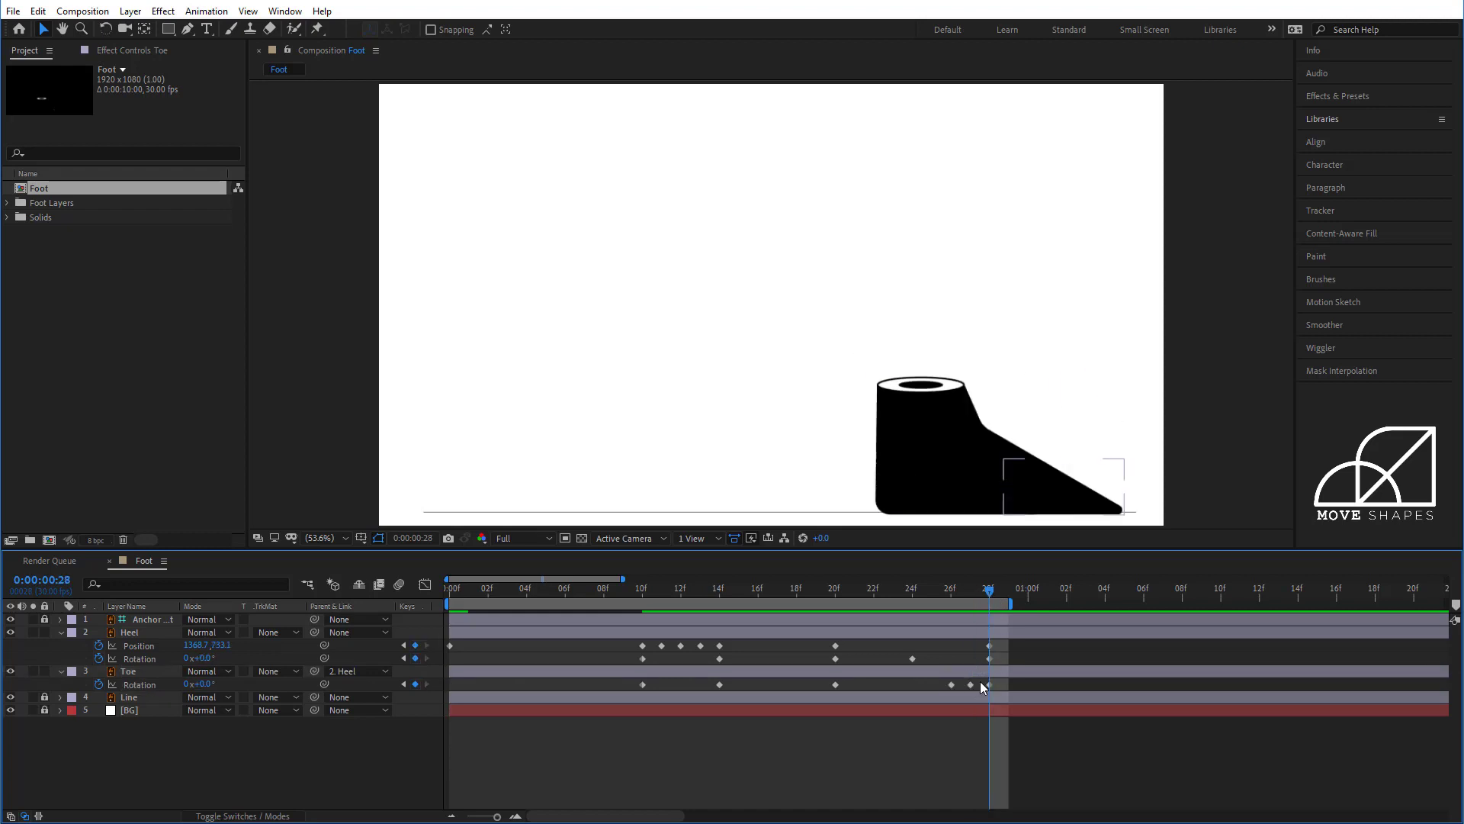
{"action": "left_click_drag", "start_coordinate": [987, 684], "coordinate": [986, 686]}
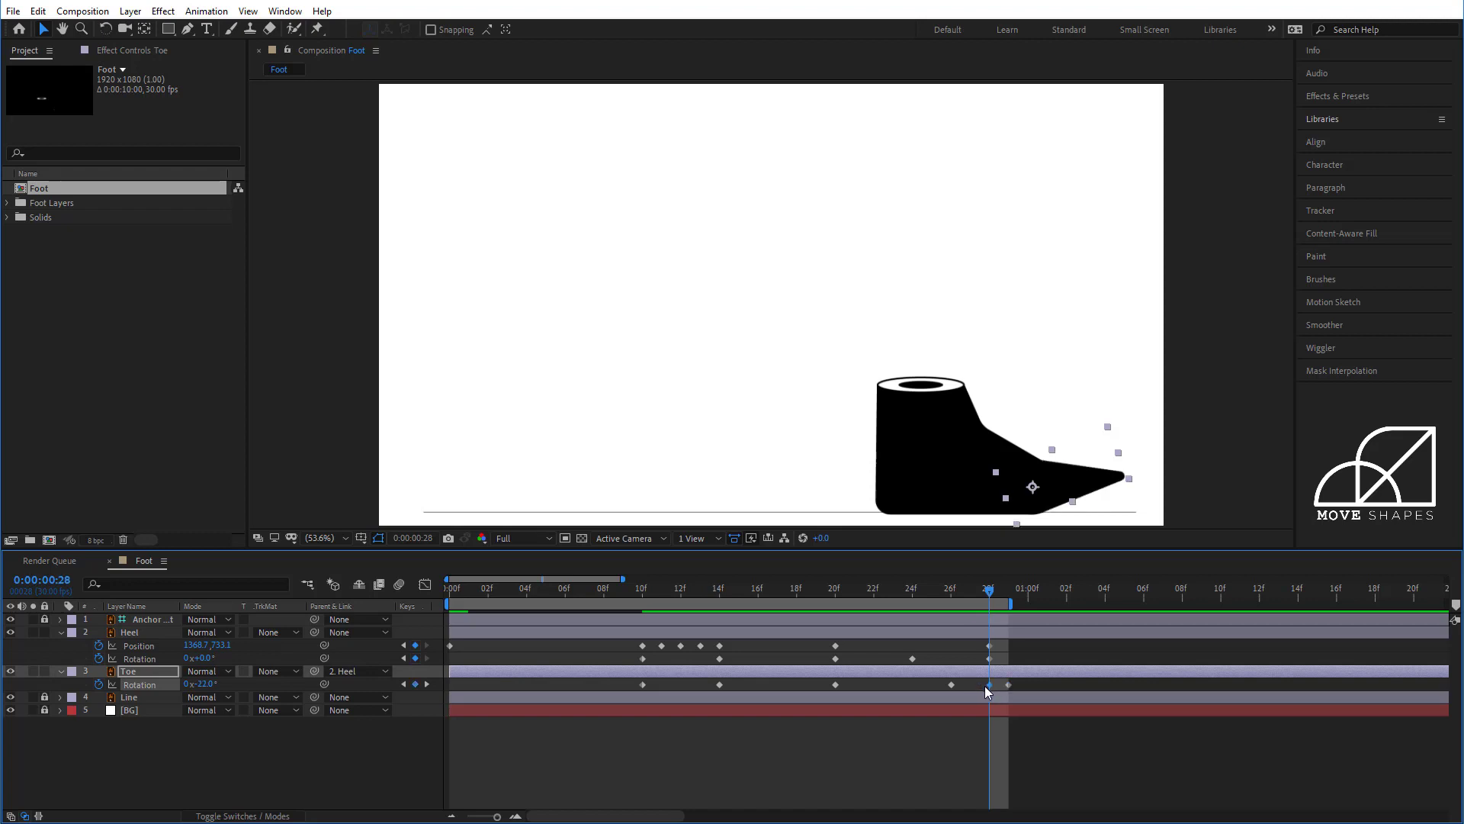
Step: Preview the animation and move the Toe's 0:00:00:20 Rotation keyframe to 0:00:00:17
{"action": "key", "text": "space"}
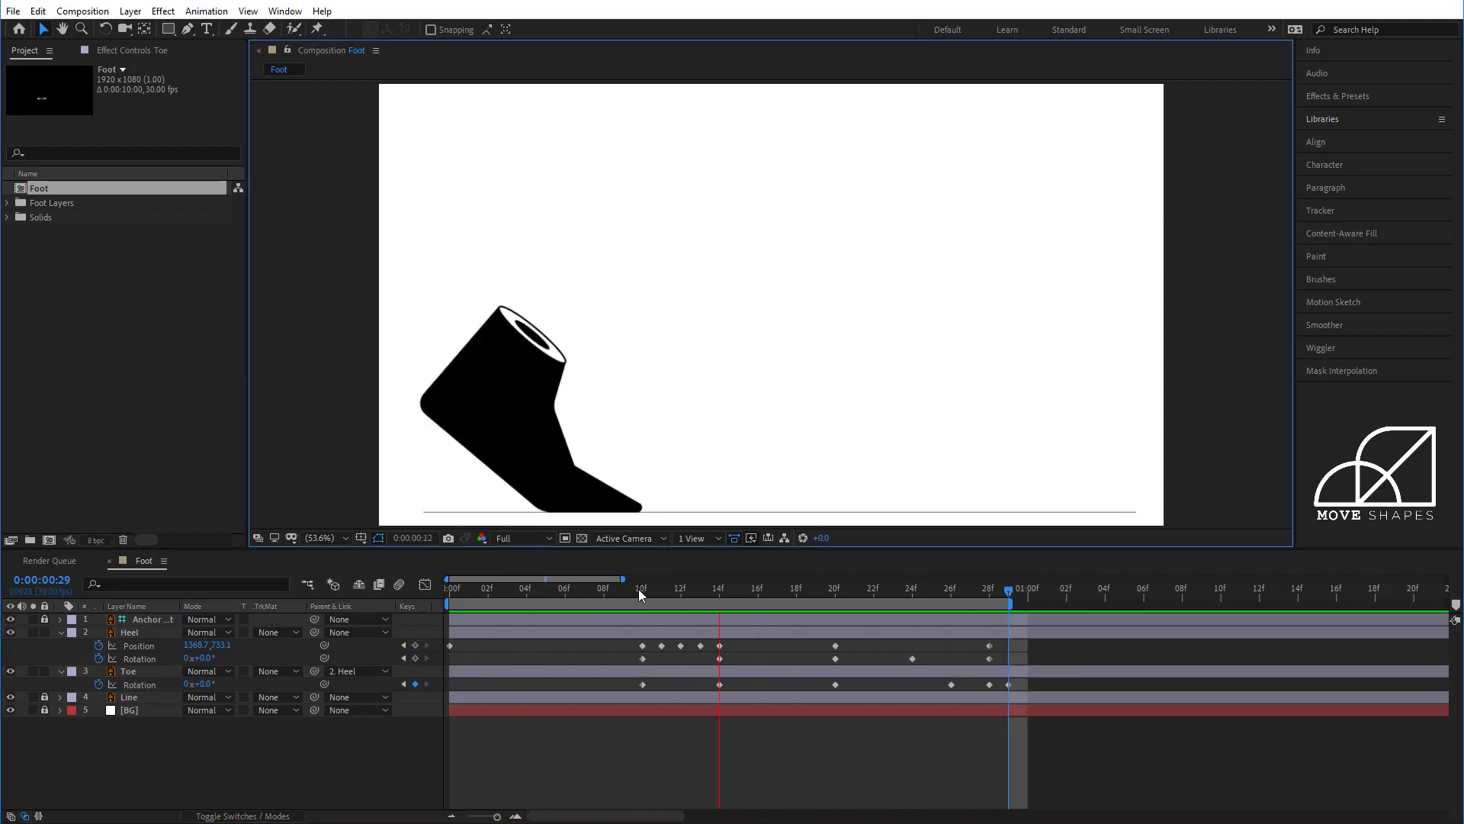
{"action": "left_click", "coordinate": [665, 597]}
{"action": "left_click_drag", "start_coordinate": [665, 597], "coordinate": [776, 605]}
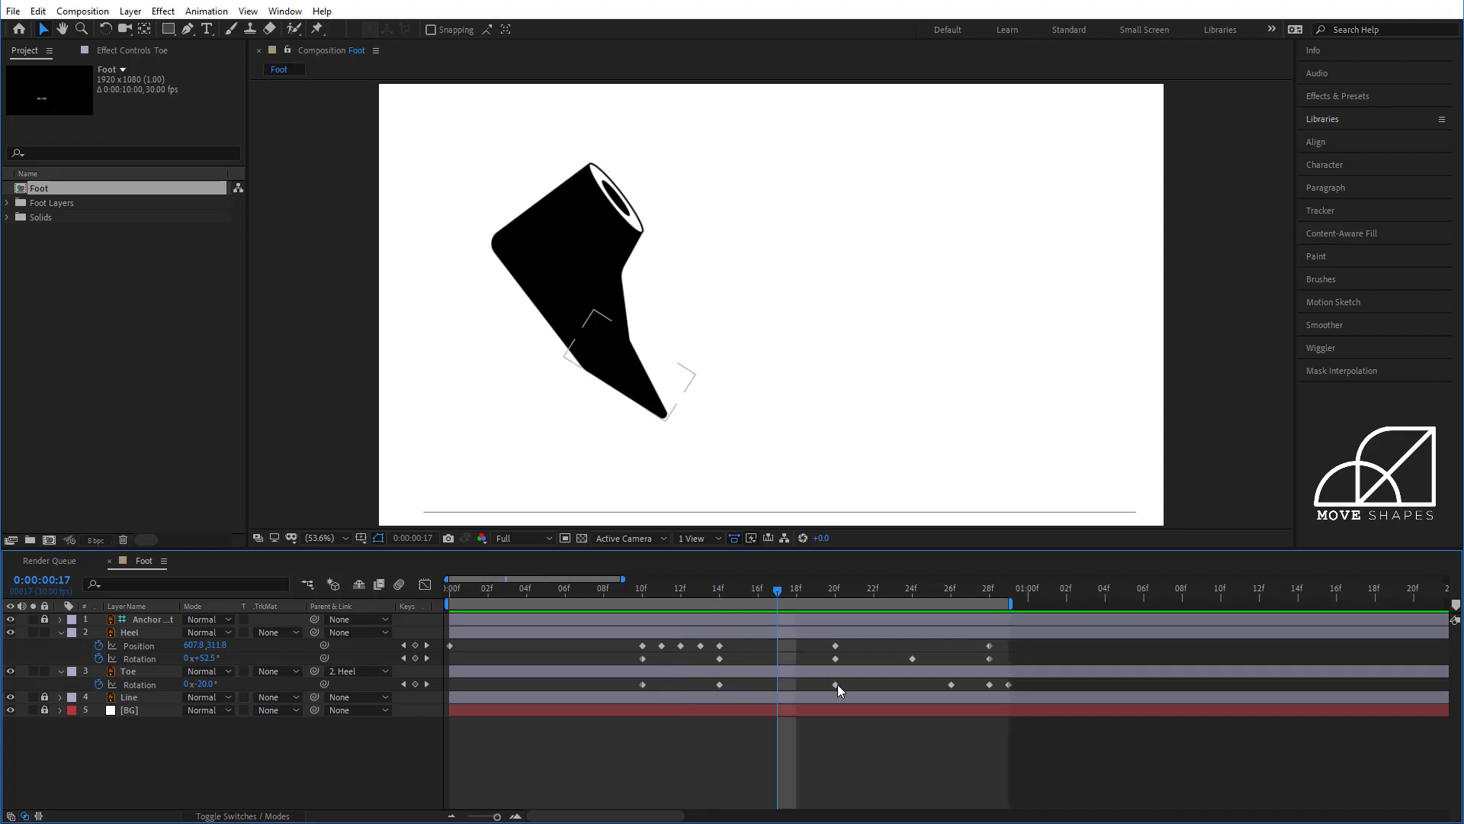
{"action": "left_click_drag", "start_coordinate": [836, 684], "coordinate": [780, 690]}
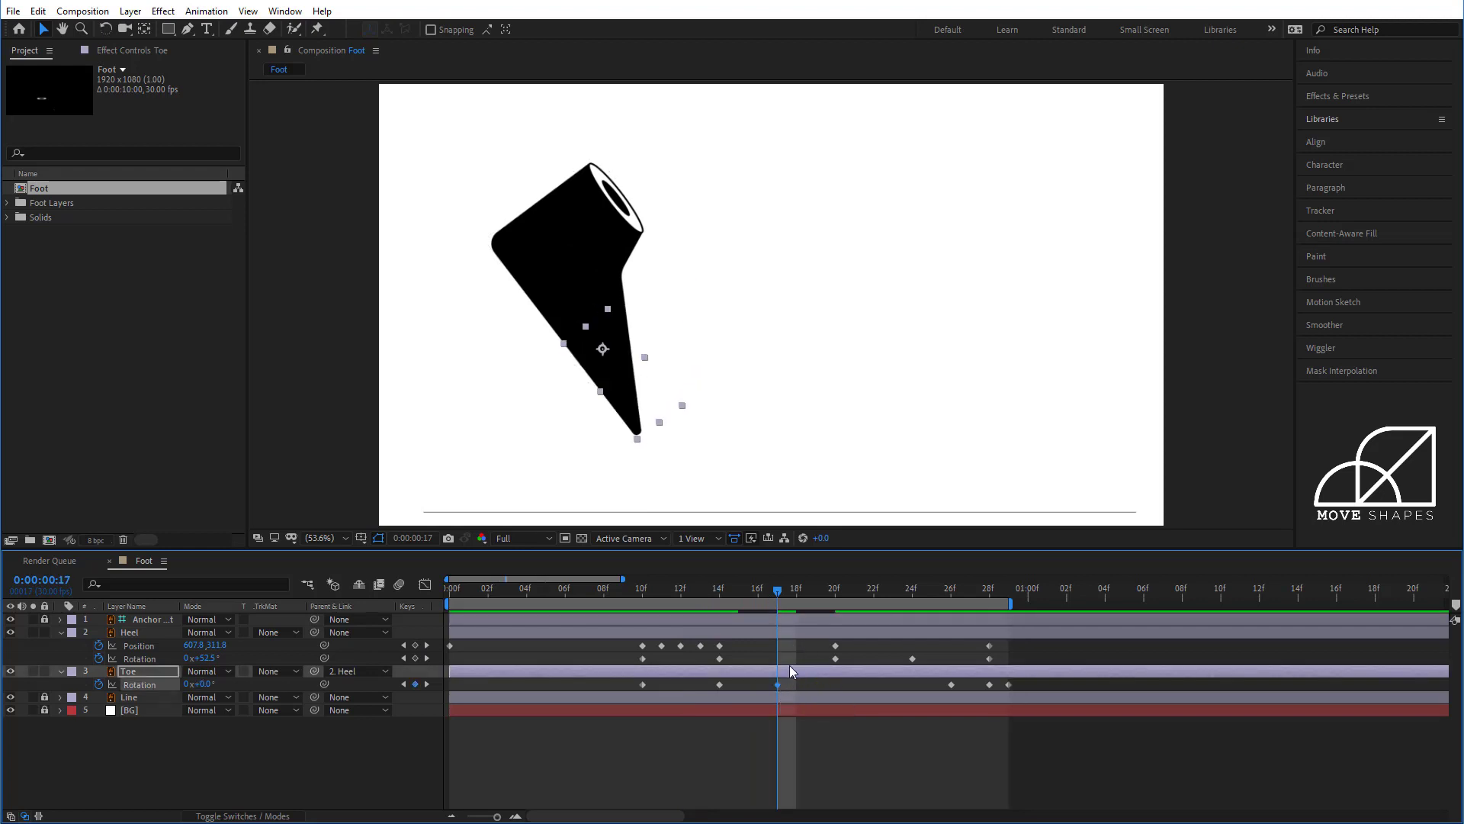
Step: At 0:00:00:20, lower the peak of the Heel's motion path by setting its Y position to 143.1
{"action": "left_click_drag", "start_coordinate": [728, 595], "coordinate": [835, 615]}
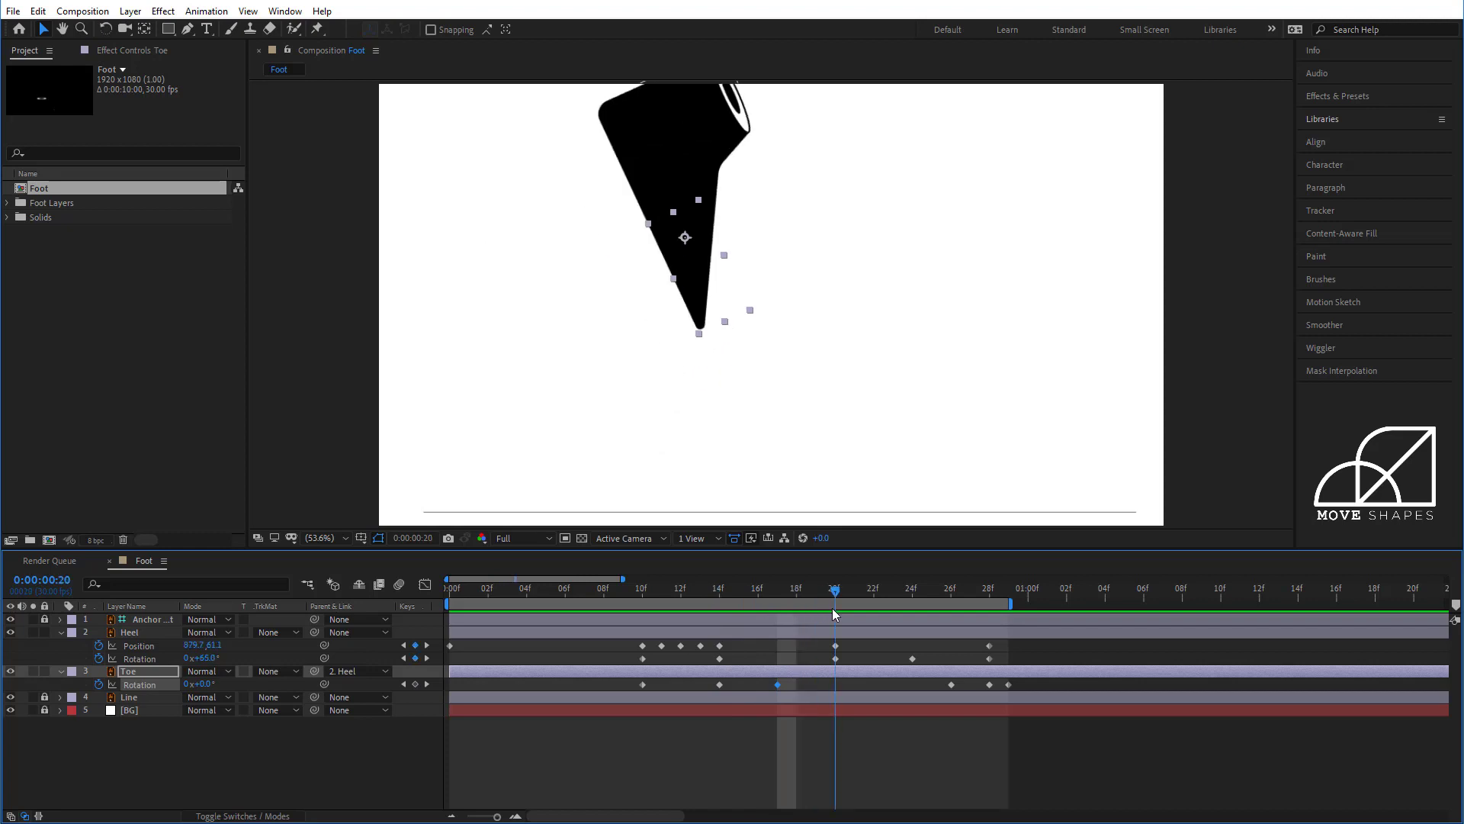
{"action": "left_click", "coordinate": [338, 538]}
{"action": "left_click", "coordinate": [337, 569]}
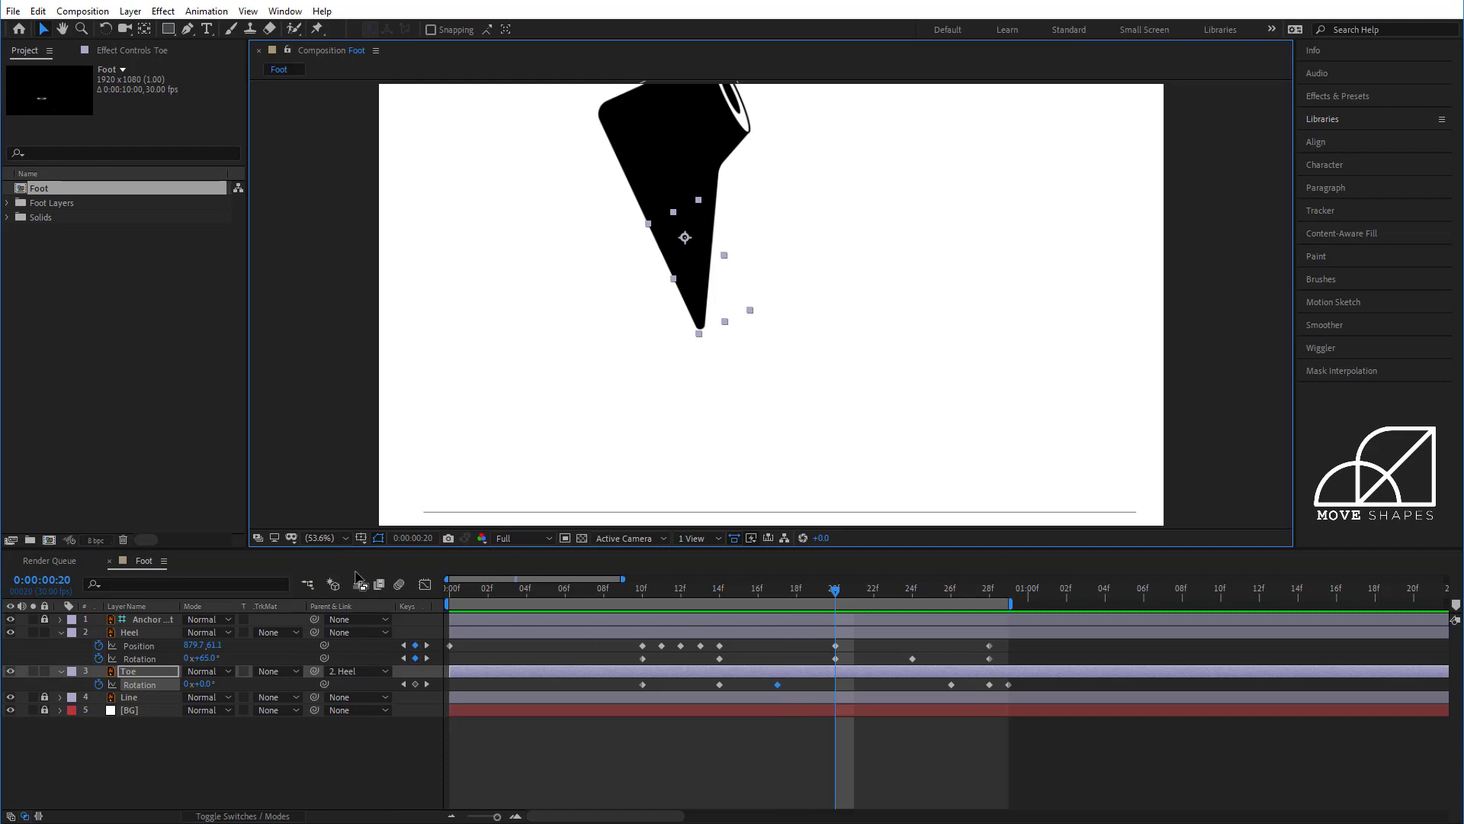
{"action": "left_click_drag", "start_coordinate": [798, 596], "coordinate": [836, 601]}
{"action": "left_click", "coordinate": [840, 633]}
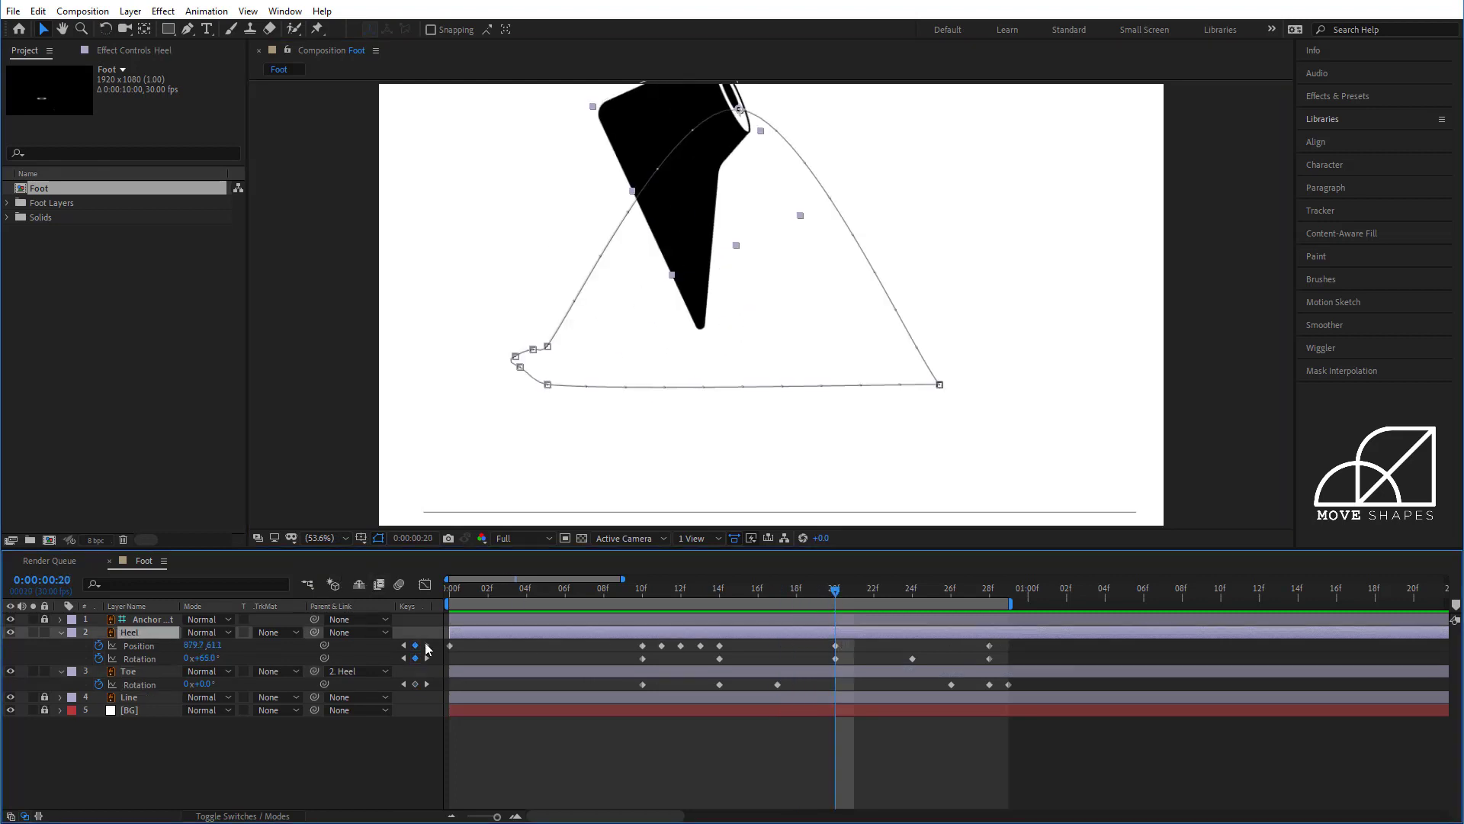
{"action": "left_click_drag", "start_coordinate": [218, 644], "coordinate": [334, 654]}
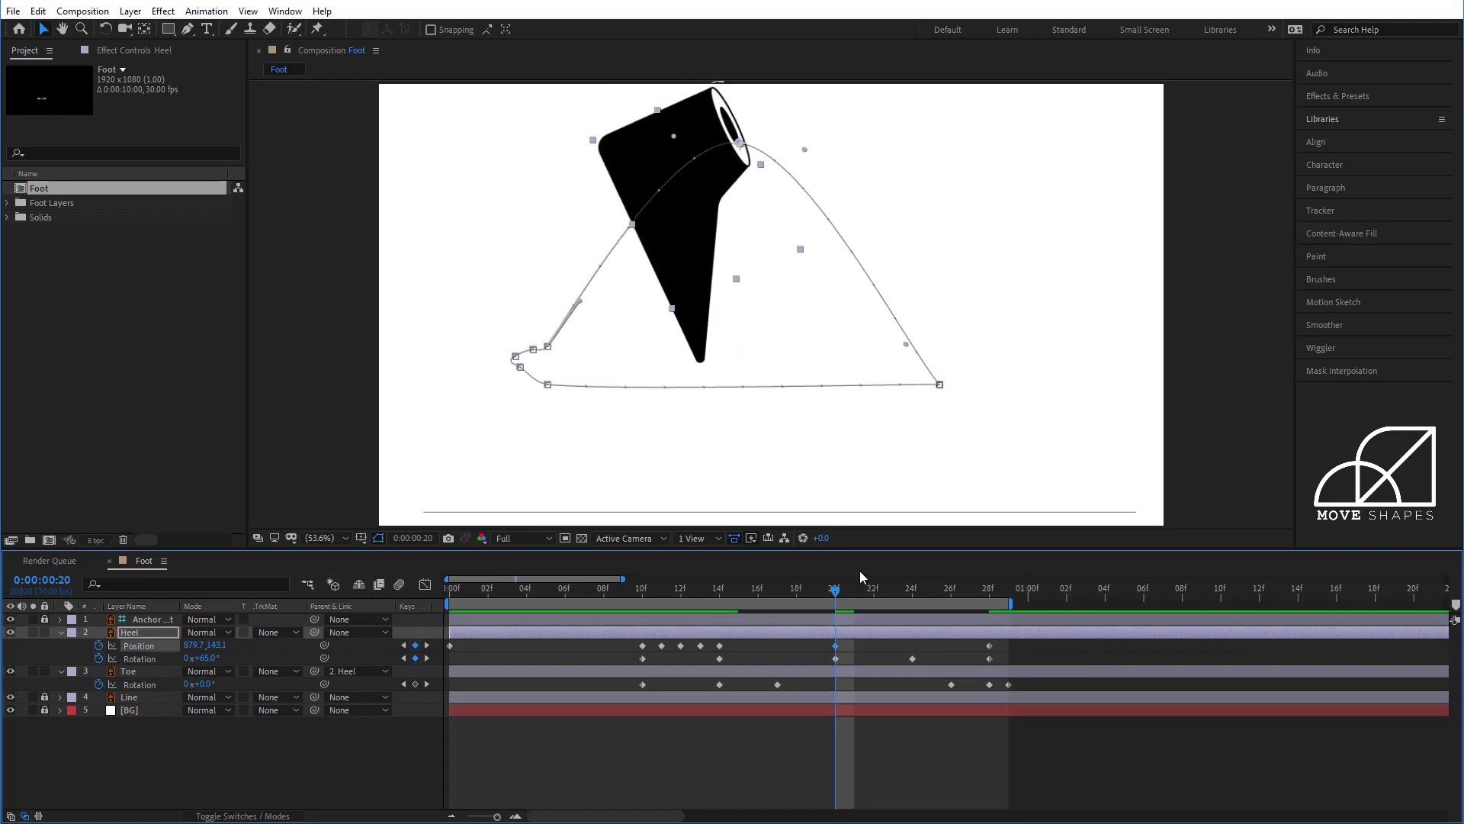
Step: Review the landing up to 0:00:00:29, deselect everything and collapse the Heel and Toe layers
{"action": "left_click_drag", "start_coordinate": [839, 590], "coordinate": [1009, 636]}
{"action": "left_click", "coordinate": [976, 724]}
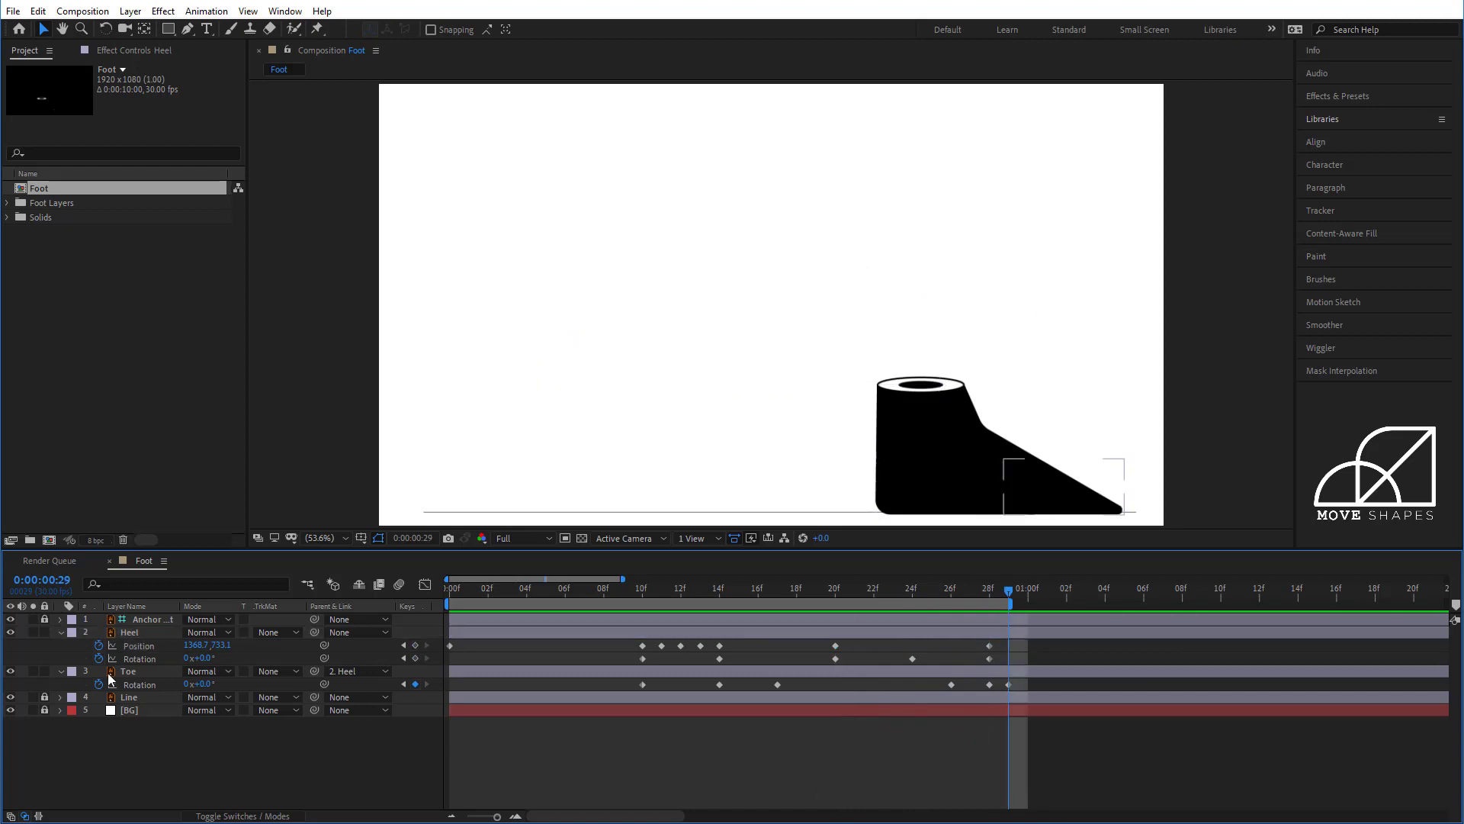
{"action": "left_click", "coordinate": [61, 632]}
{"action": "left_click", "coordinate": [61, 645]}
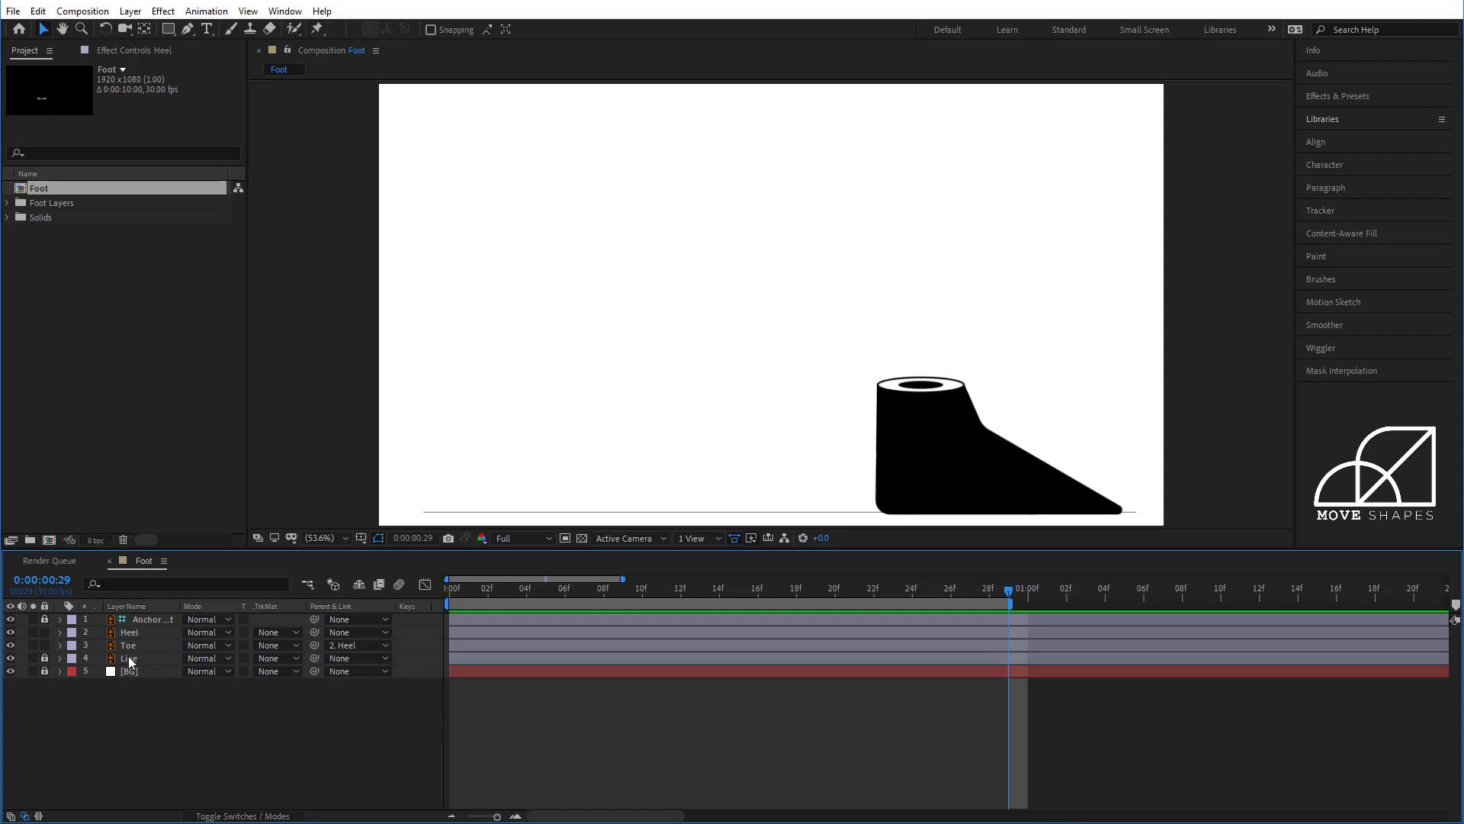
Step: Reveal the keyframed properties of the Heel and Toe layers and preview the walking step
{"action": "left_click", "coordinate": [144, 636]}
{"action": "left_click", "coordinate": [144, 645], "text": "shift"}
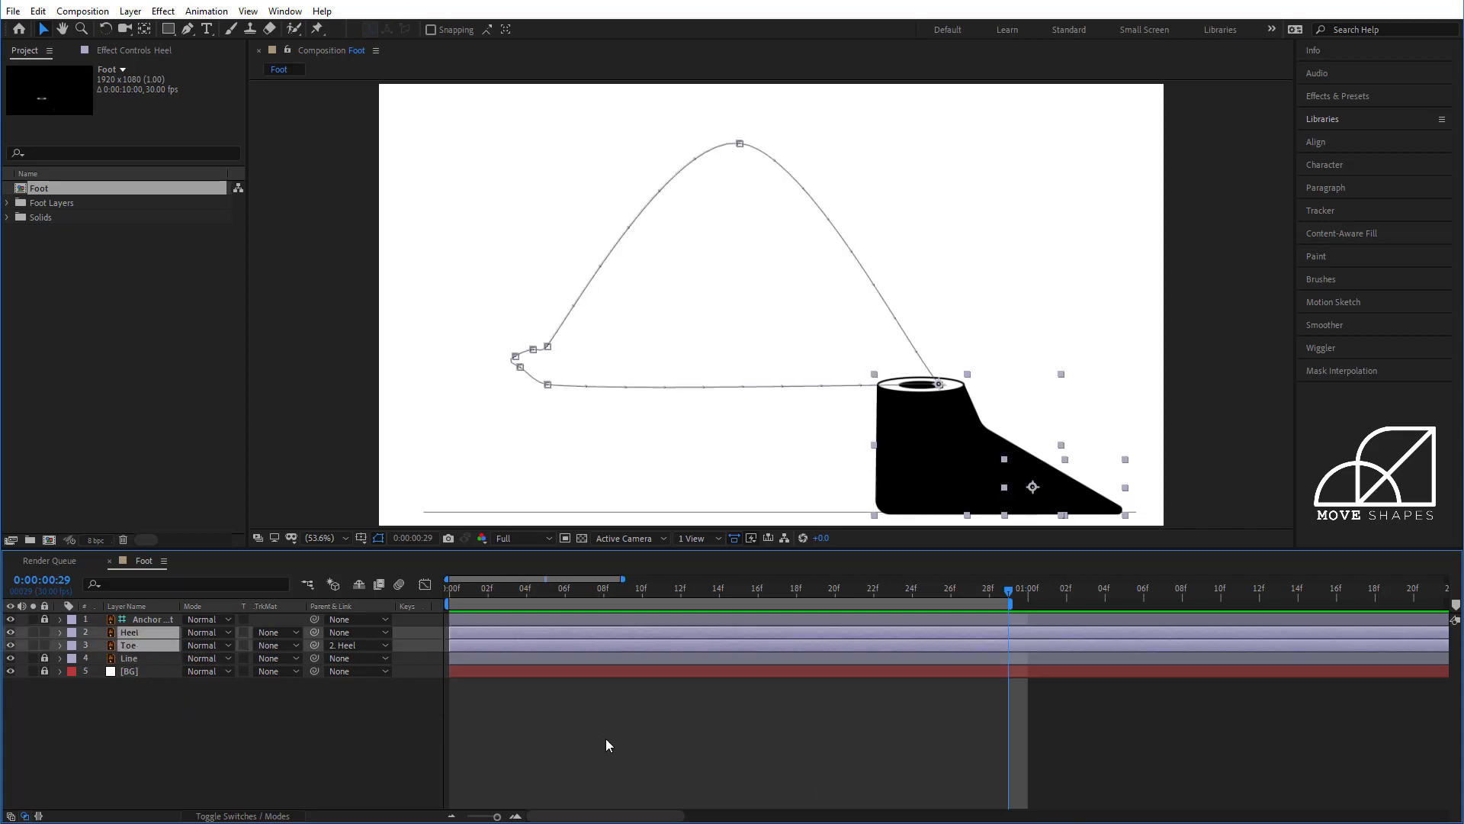
{"action": "key", "text": "u"}
{"action": "left_click", "coordinate": [794, 776]}
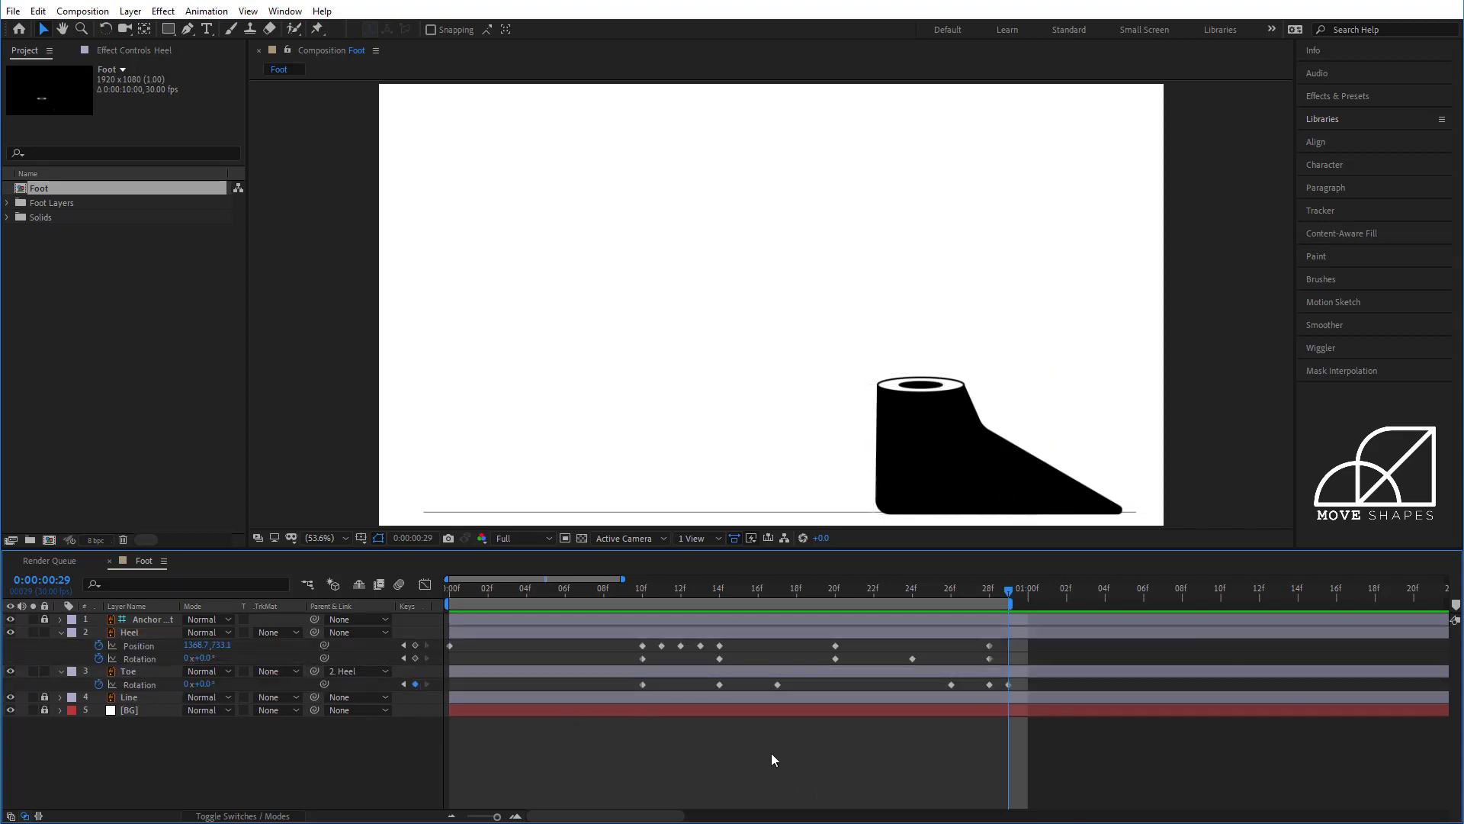
{"action": "key", "text": "space"}
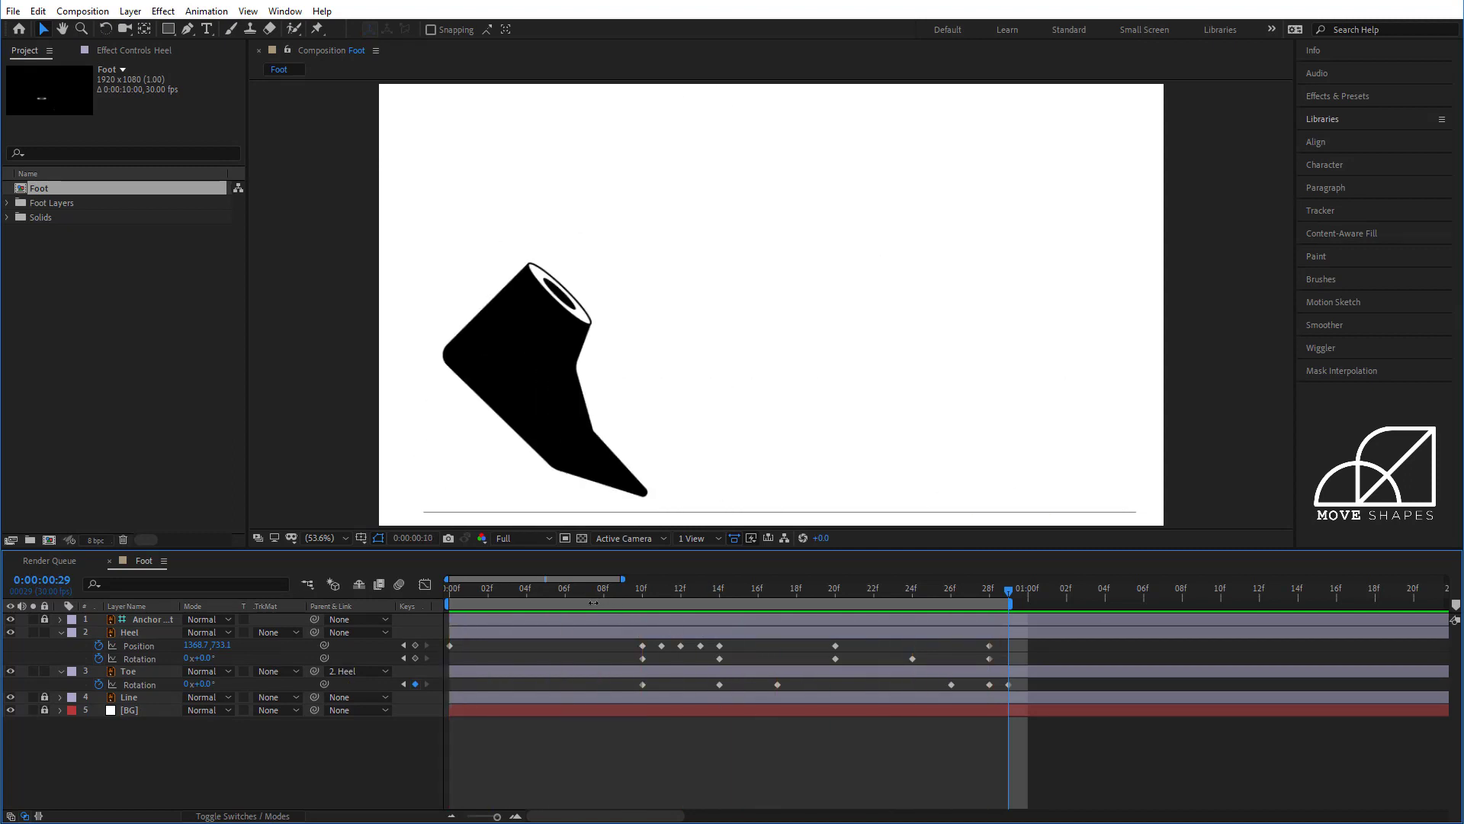
{"action": "key", "text": "space"}
Step: Apply Easy Ease to the Heel's Position keyframes at 0:00:00:00 and 0:00:00:10, and preview the animation
{"action": "left_click_drag", "start_coordinate": [649, 642], "coordinate": [445, 647]}
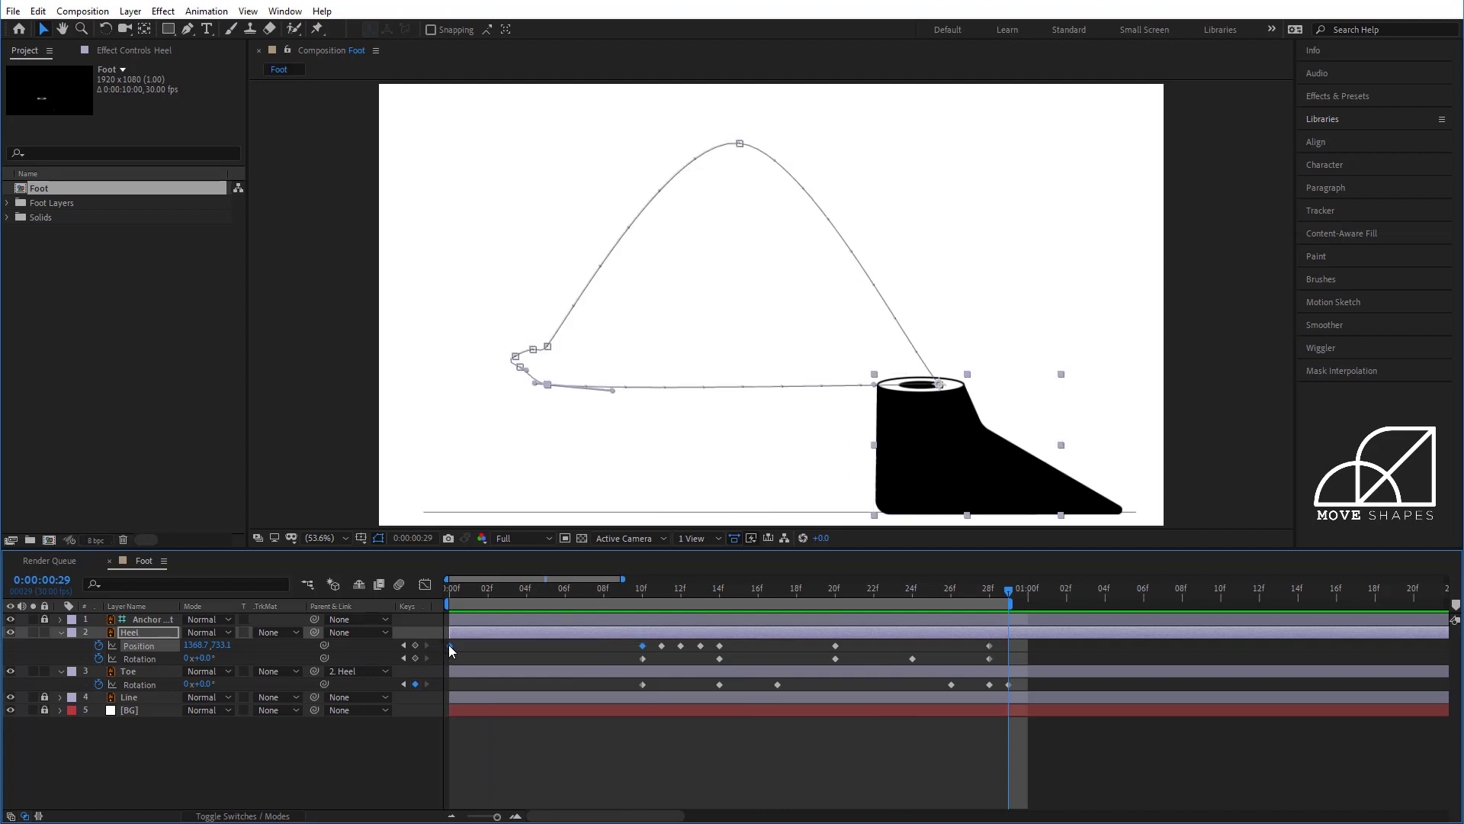
{"action": "right_click", "coordinate": [450, 647]}
{"action": "mouse_move", "coordinate": [534, 819]}
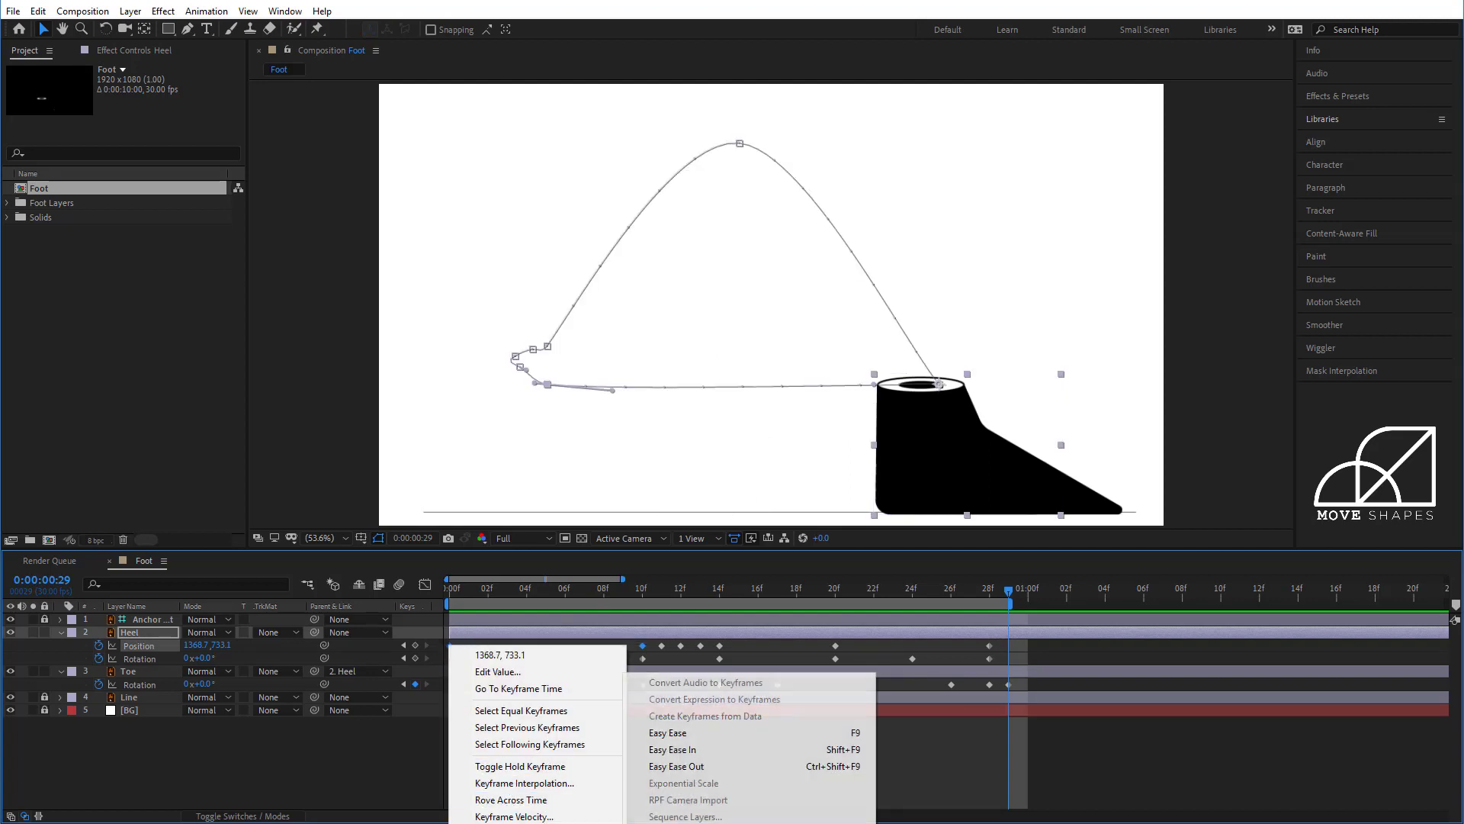
{"action": "left_click", "coordinate": [847, 766]}
{"action": "key", "text": "space"}
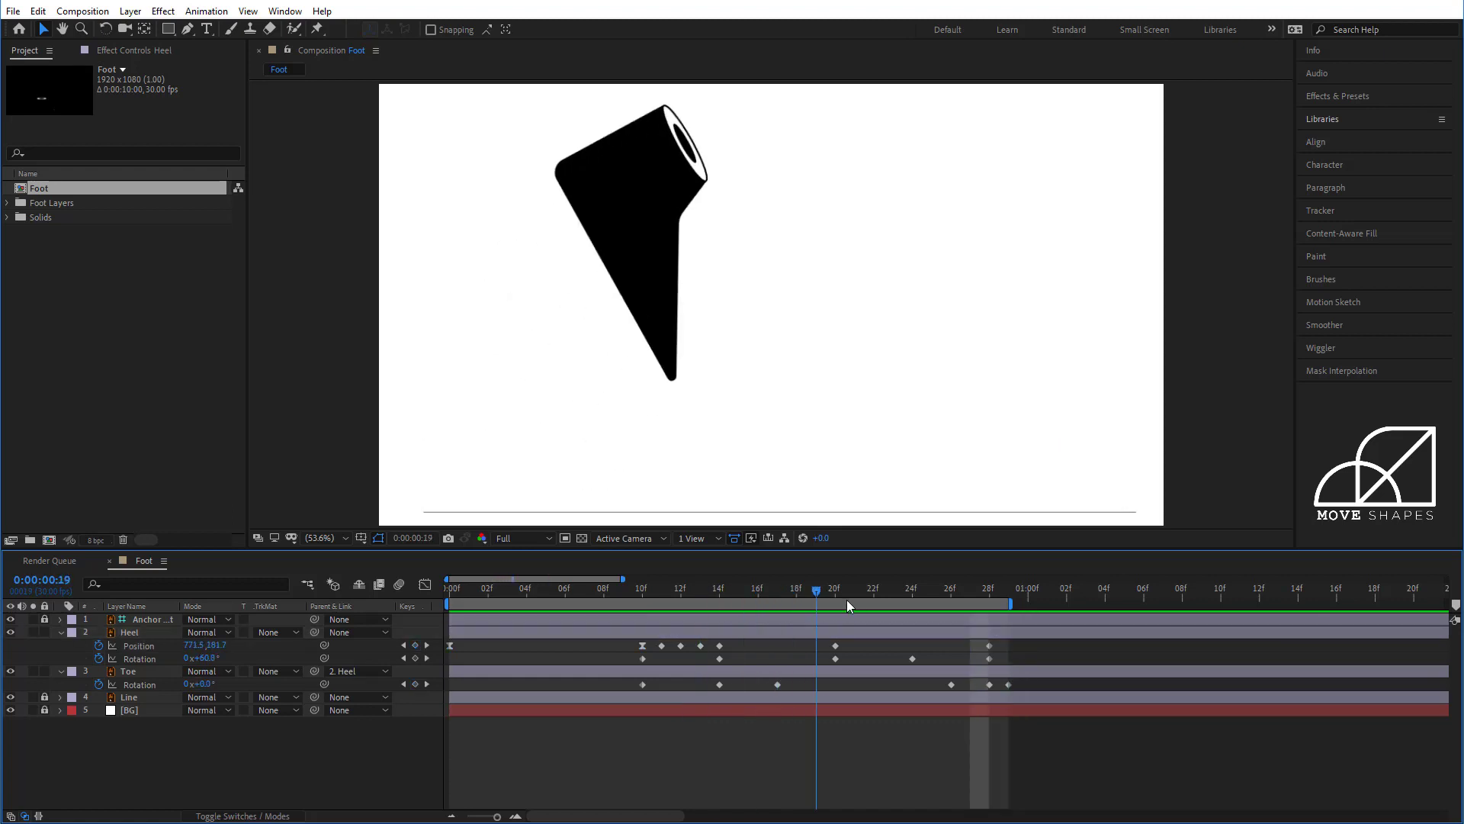
Step: Apply Easy Ease to the Heel's Position keyframes at 0:00:00:20 and 0:00:00:28, and preview the animation
{"action": "left_click", "coordinate": [849, 607]}
{"action": "left_click_drag", "start_coordinate": [812, 640], "coordinate": [995, 650]}
{"action": "right_click", "coordinate": [992, 647]}
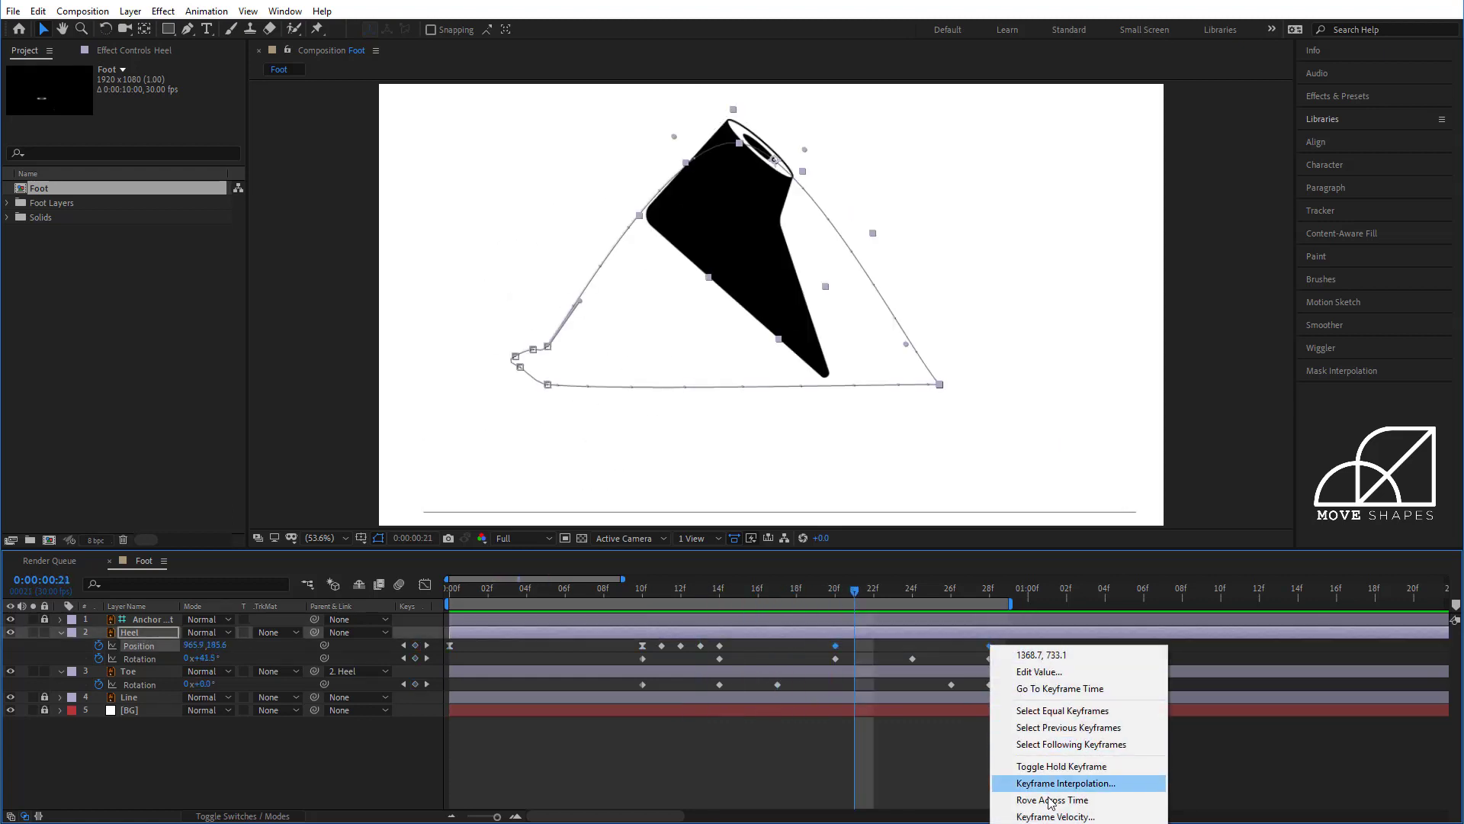
{"action": "mouse_move", "coordinate": [1083, 822]}
{"action": "left_click", "coordinate": [1293, 751]}
{"action": "key", "text": "space"}
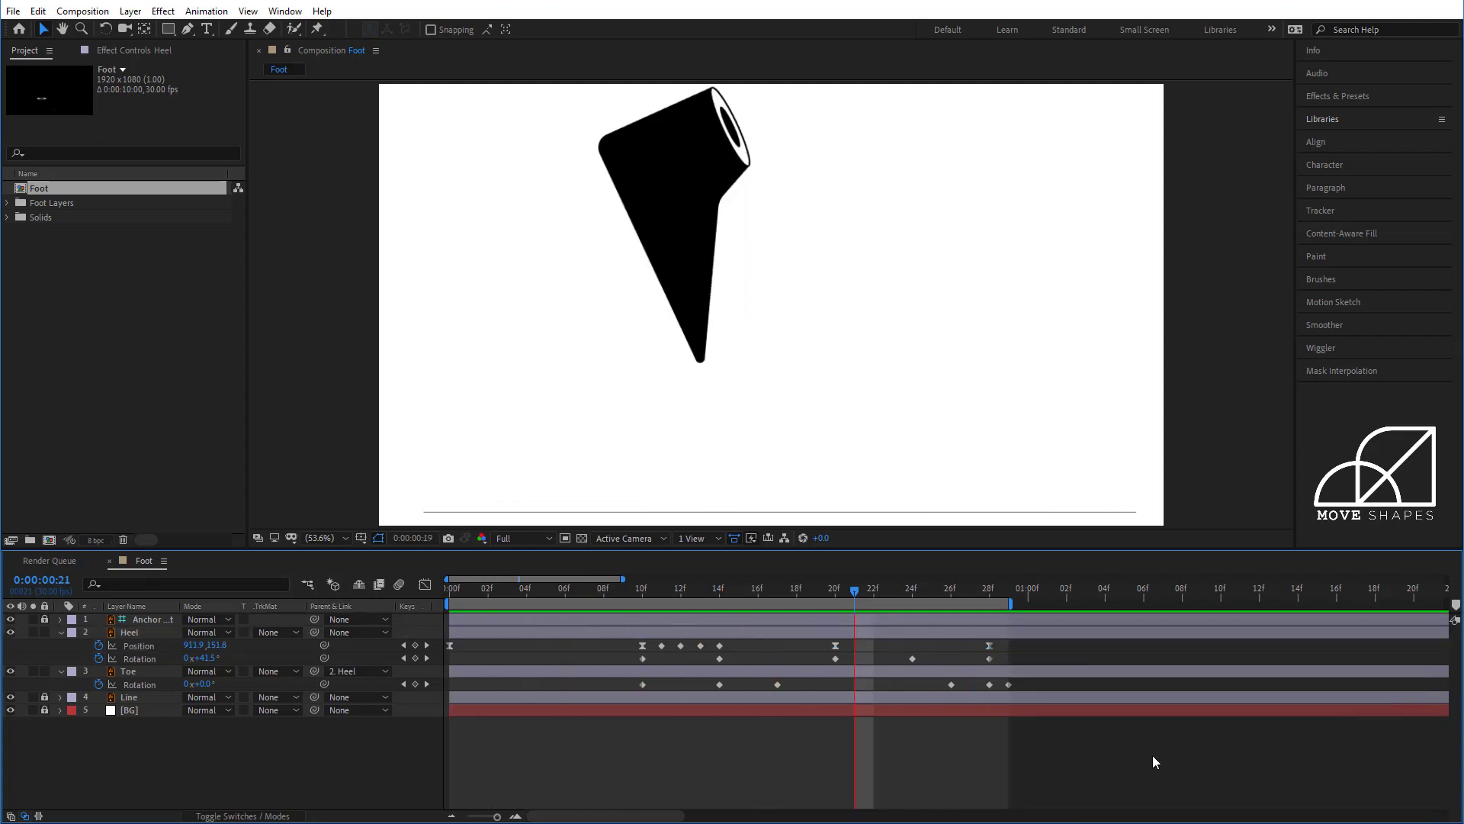
{"action": "key", "text": "space"}
Step: In the Graph Editor, lengthen the incoming ease of the Heel's Position keyframe at 0:00:00:10, and preview the animation
{"action": "left_click_drag", "start_coordinate": [654, 642], "coordinate": [440, 664]}
{"action": "left_click", "coordinate": [425, 584]}
{"action": "left_click_drag", "start_coordinate": [654, 759], "coordinate": [585, 774]}
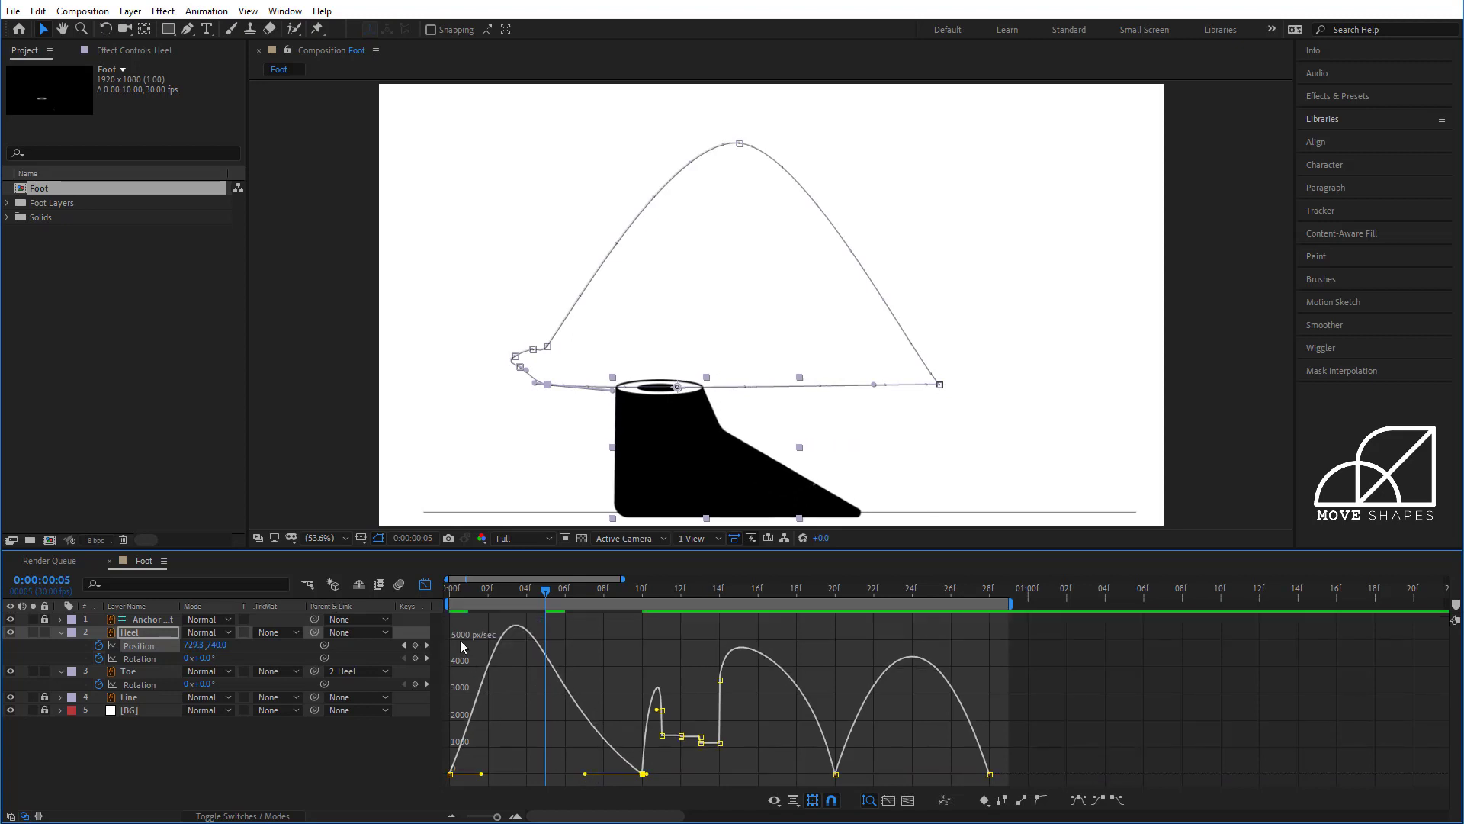
{"action": "left_click", "coordinate": [427, 591]}
{"action": "left_click", "coordinate": [646, 745]}
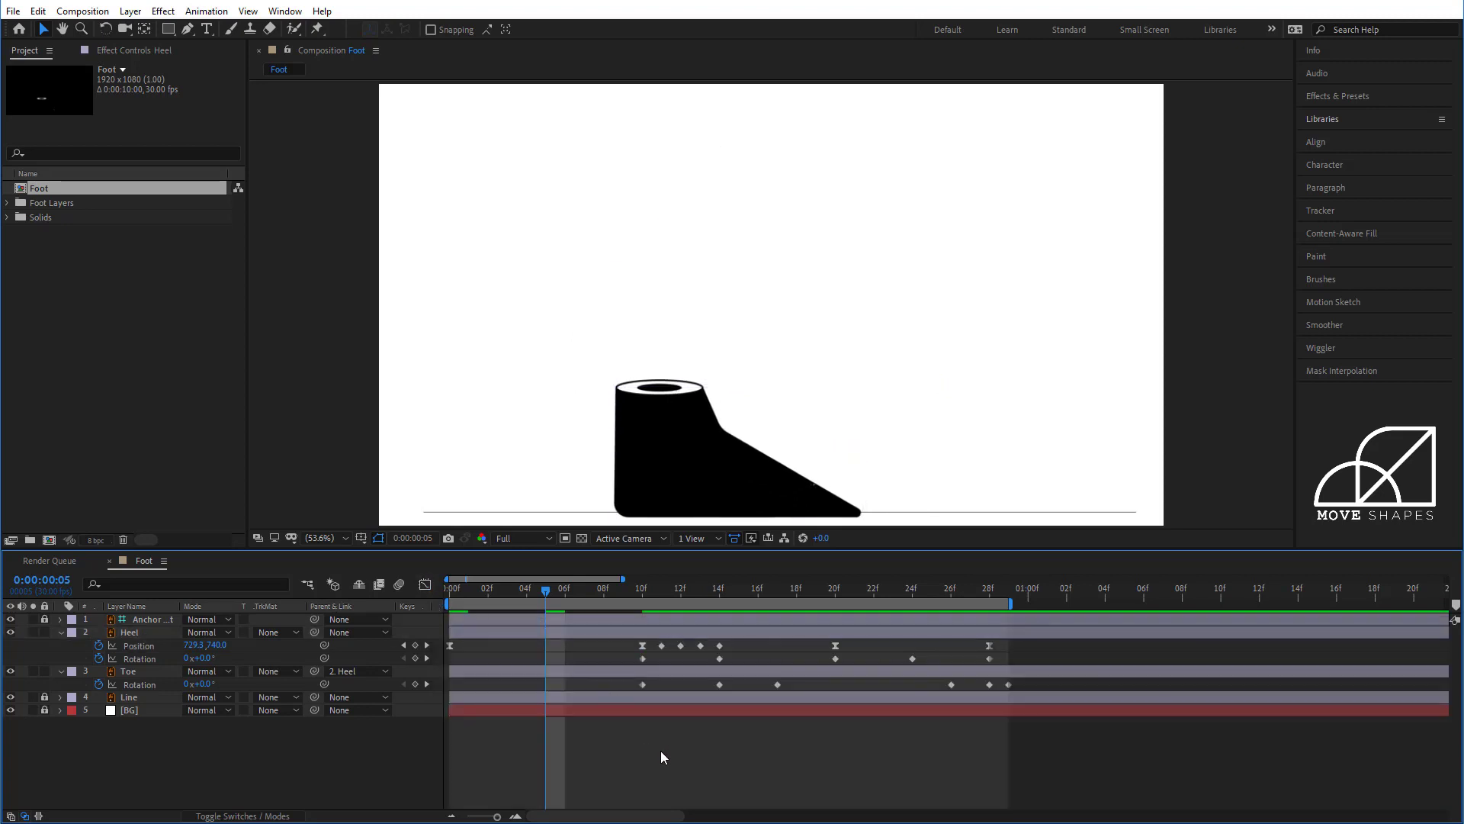
{"action": "key", "text": "space"}
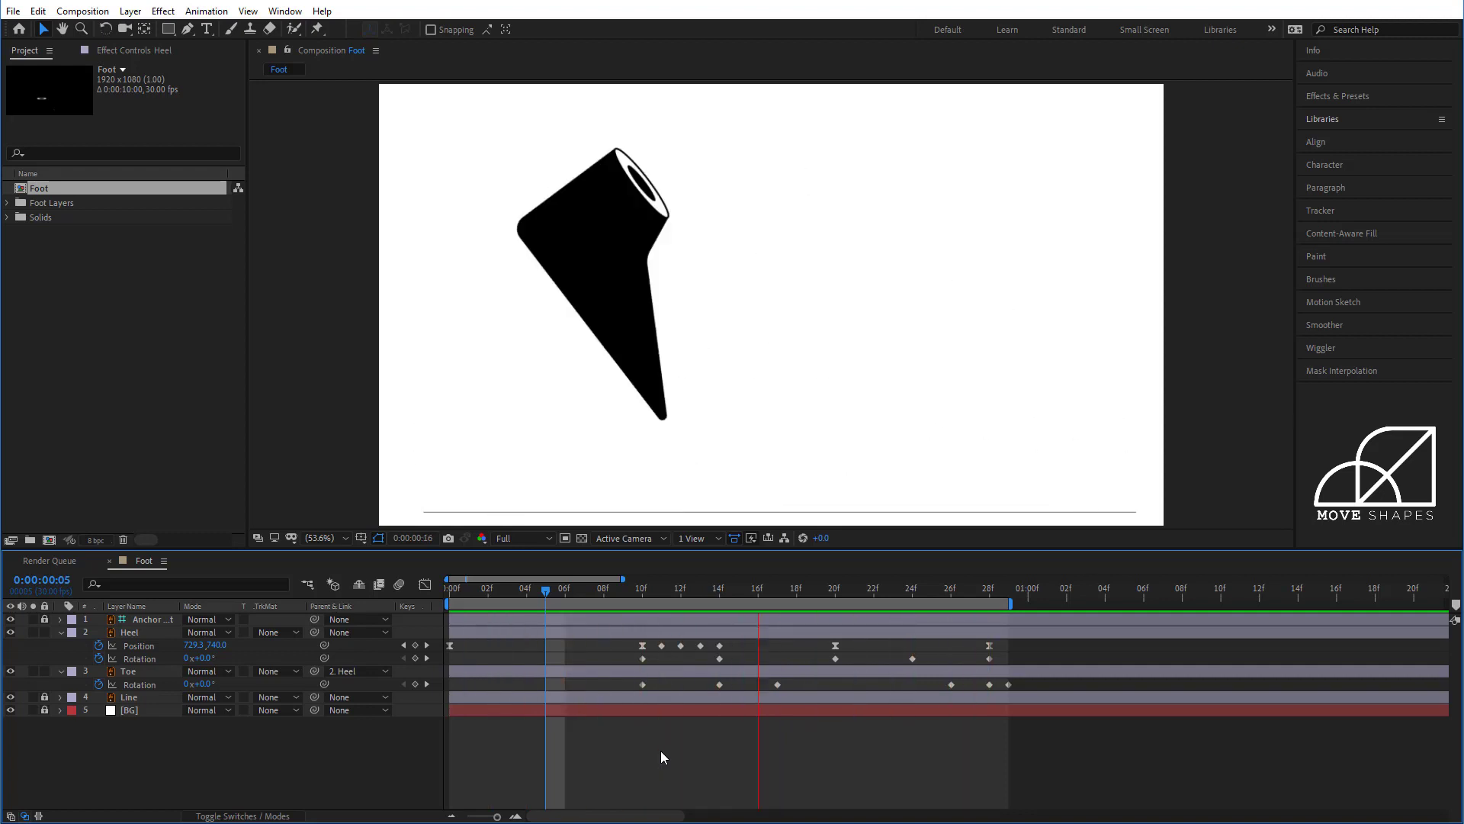
Step: Return to 0:00:00:00 and collapse the Heel and Toe layers
{"action": "left_click_drag", "start_coordinate": [546, 591], "coordinate": [410, 628]}
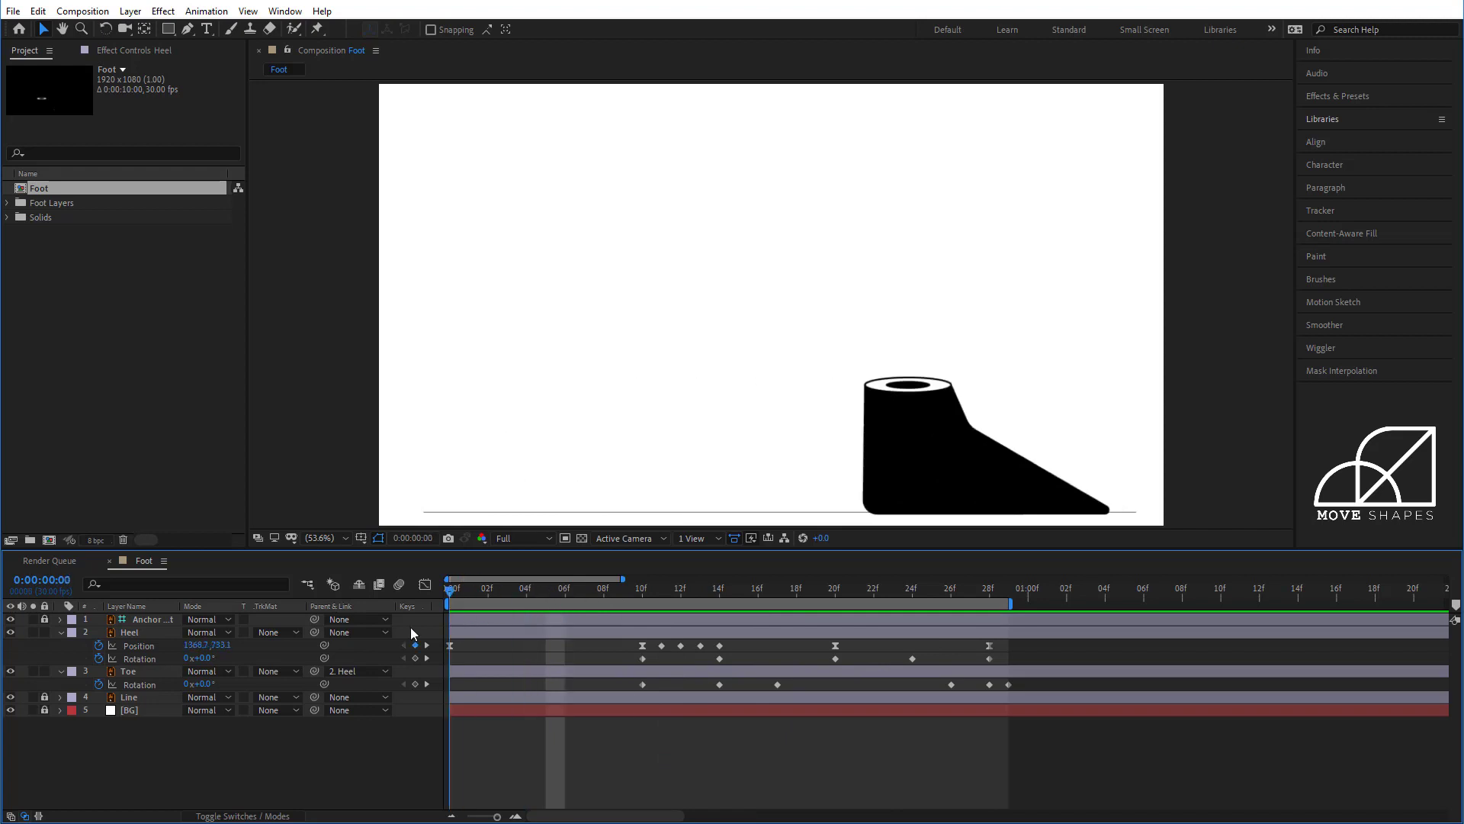
{"action": "left_click", "coordinate": [143, 647]}
{"action": "left_click", "coordinate": [61, 632]}
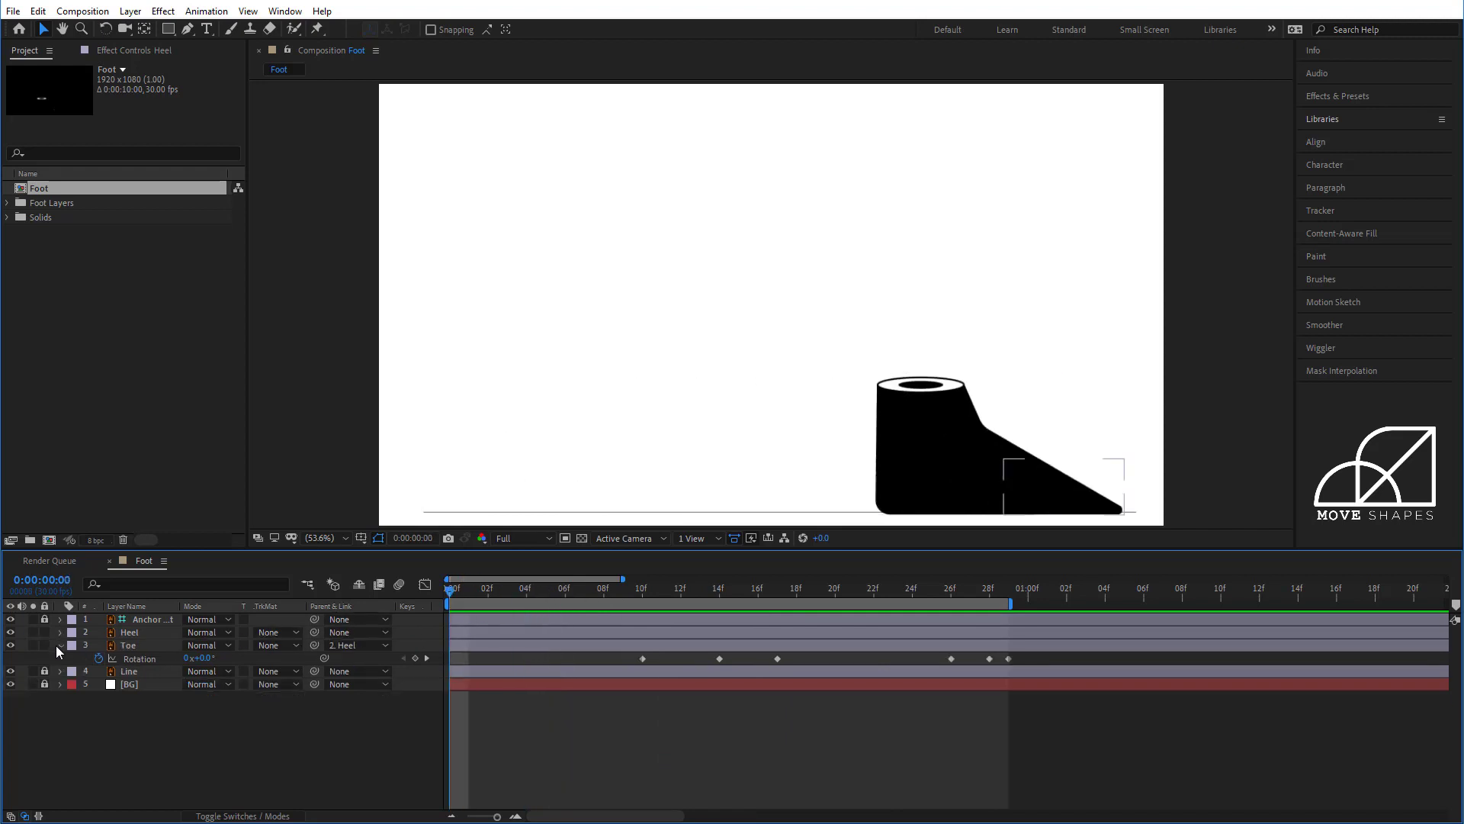
{"action": "left_click", "coordinate": [61, 646]}
Step: Duplicate the Heel and Toe layers together
{"action": "left_click", "coordinate": [138, 645]}
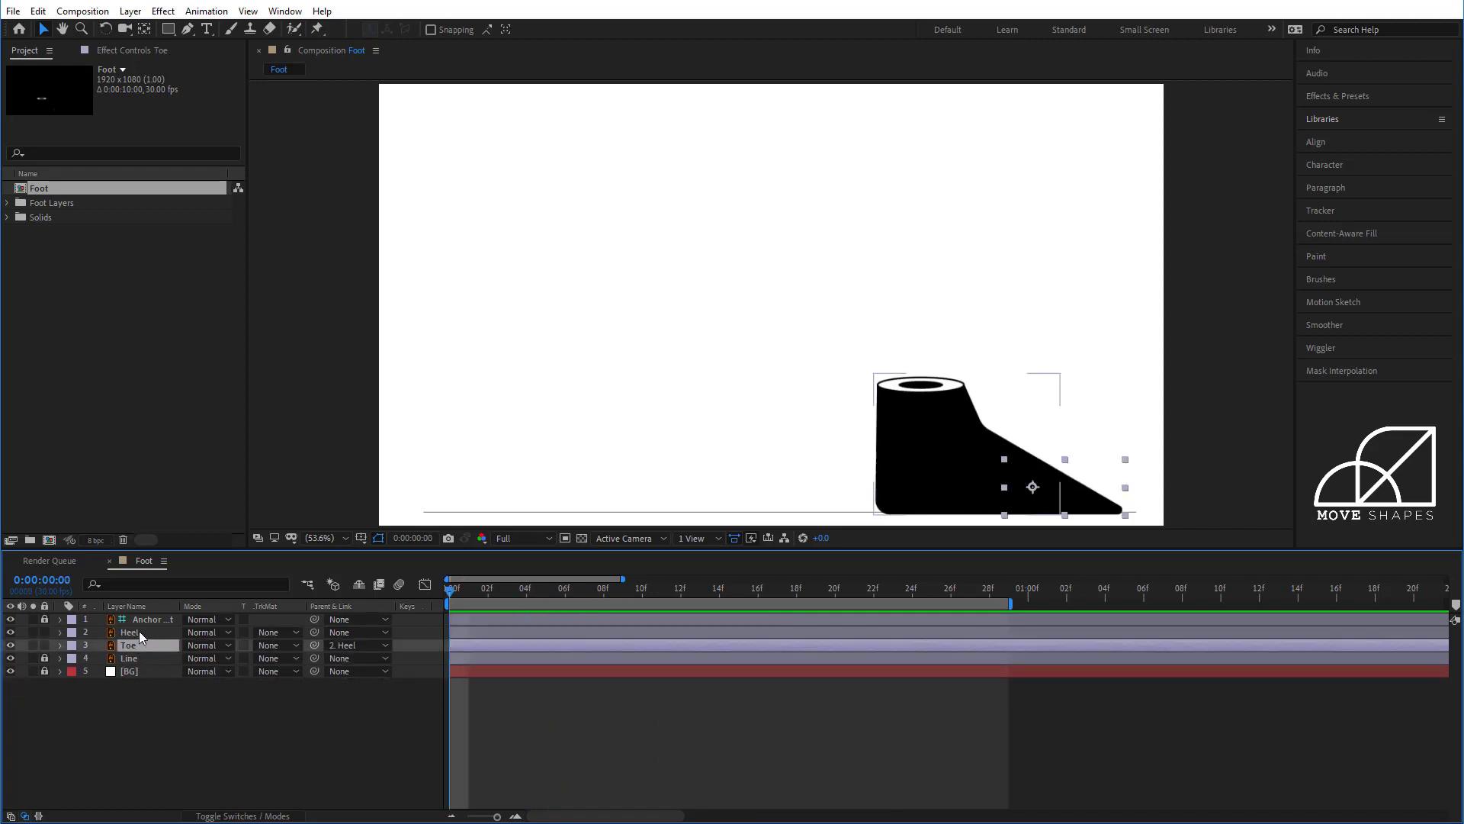
{"action": "left_click", "coordinate": [139, 631]}
{"action": "left_click", "coordinate": [138, 644], "text": "ctrl"}
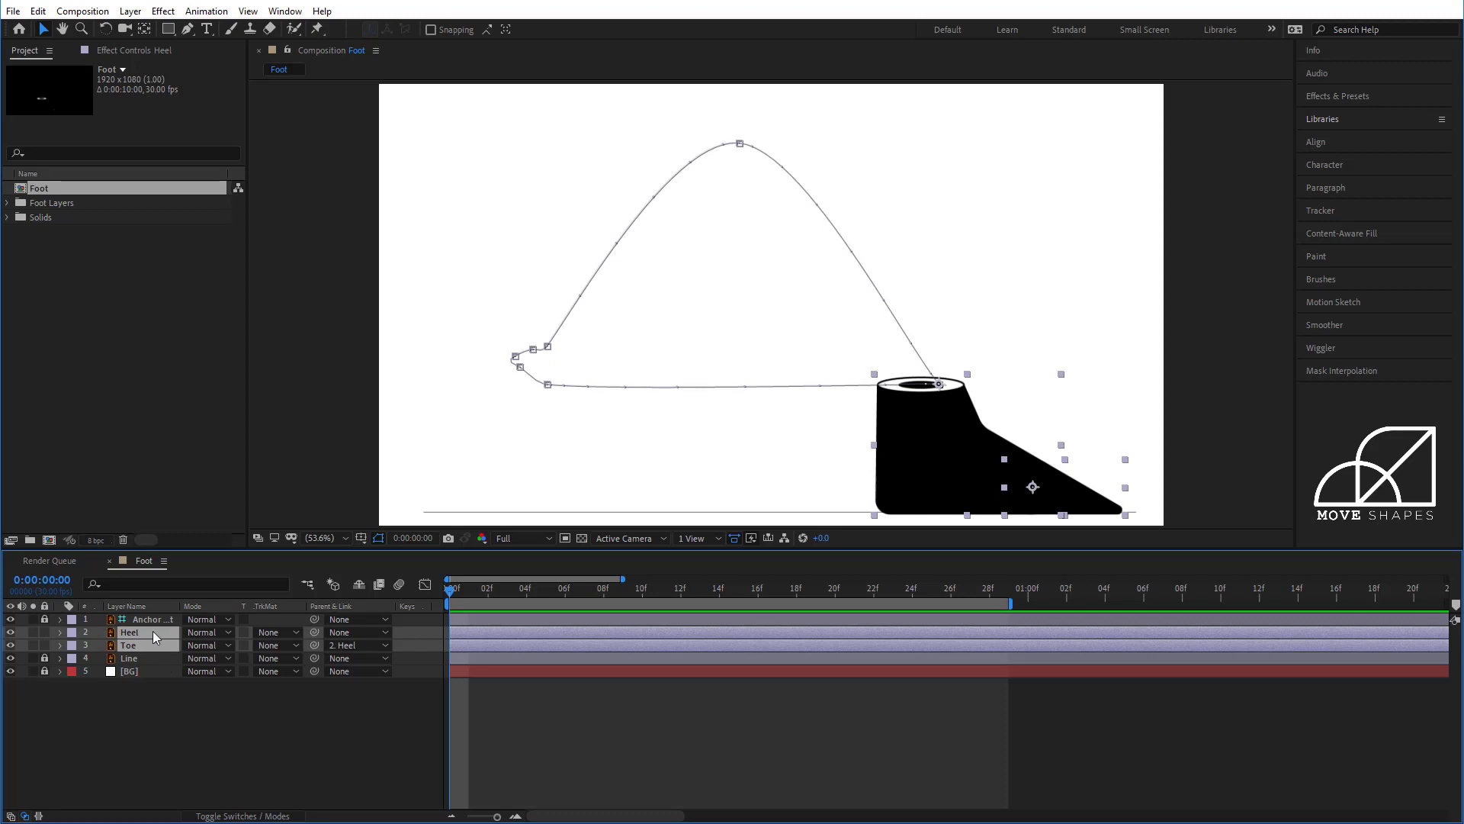
{"action": "left_click", "coordinate": [40, 11]}
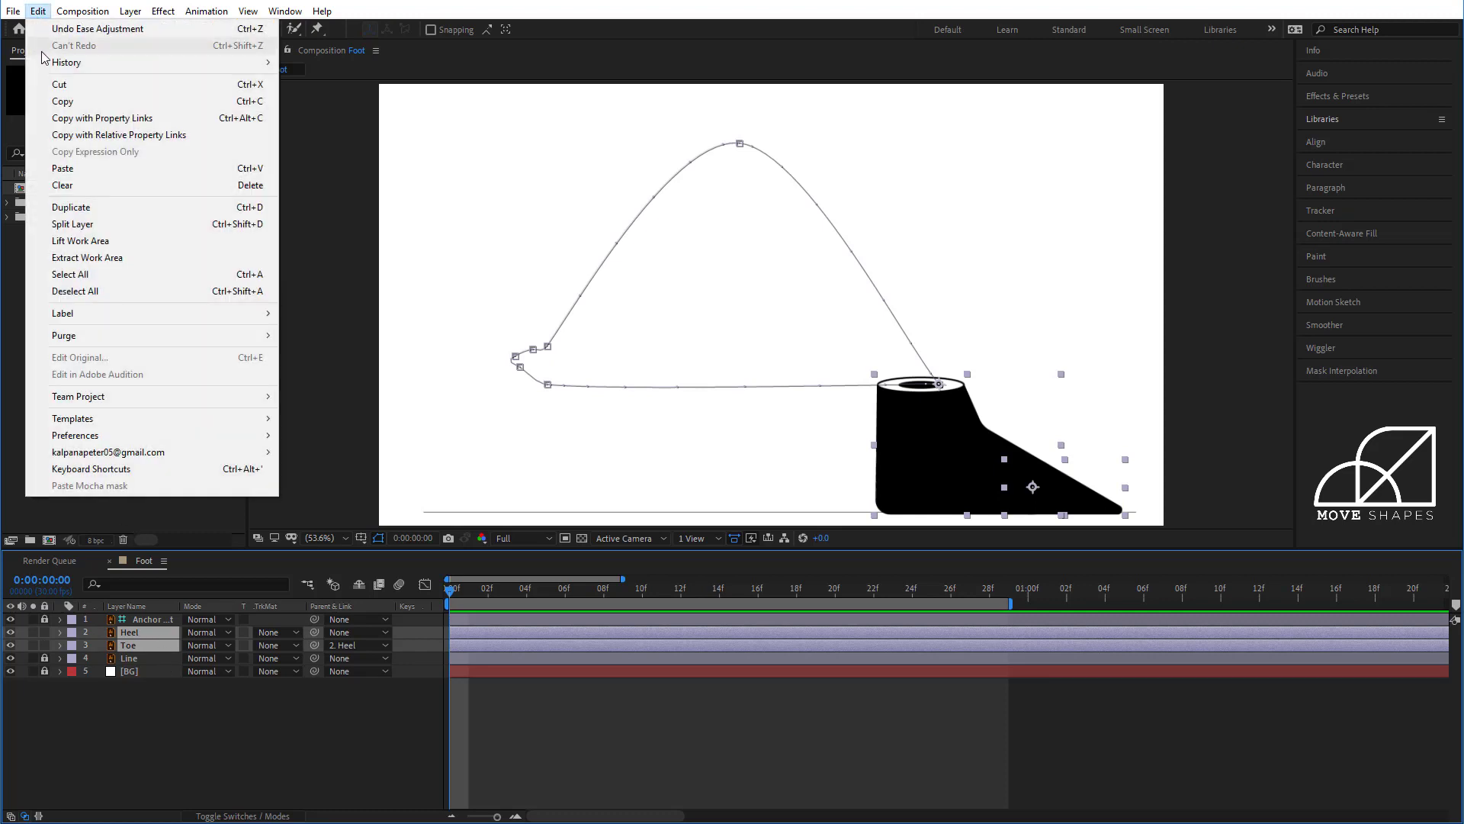
{"action": "left_click", "coordinate": [169, 213]}
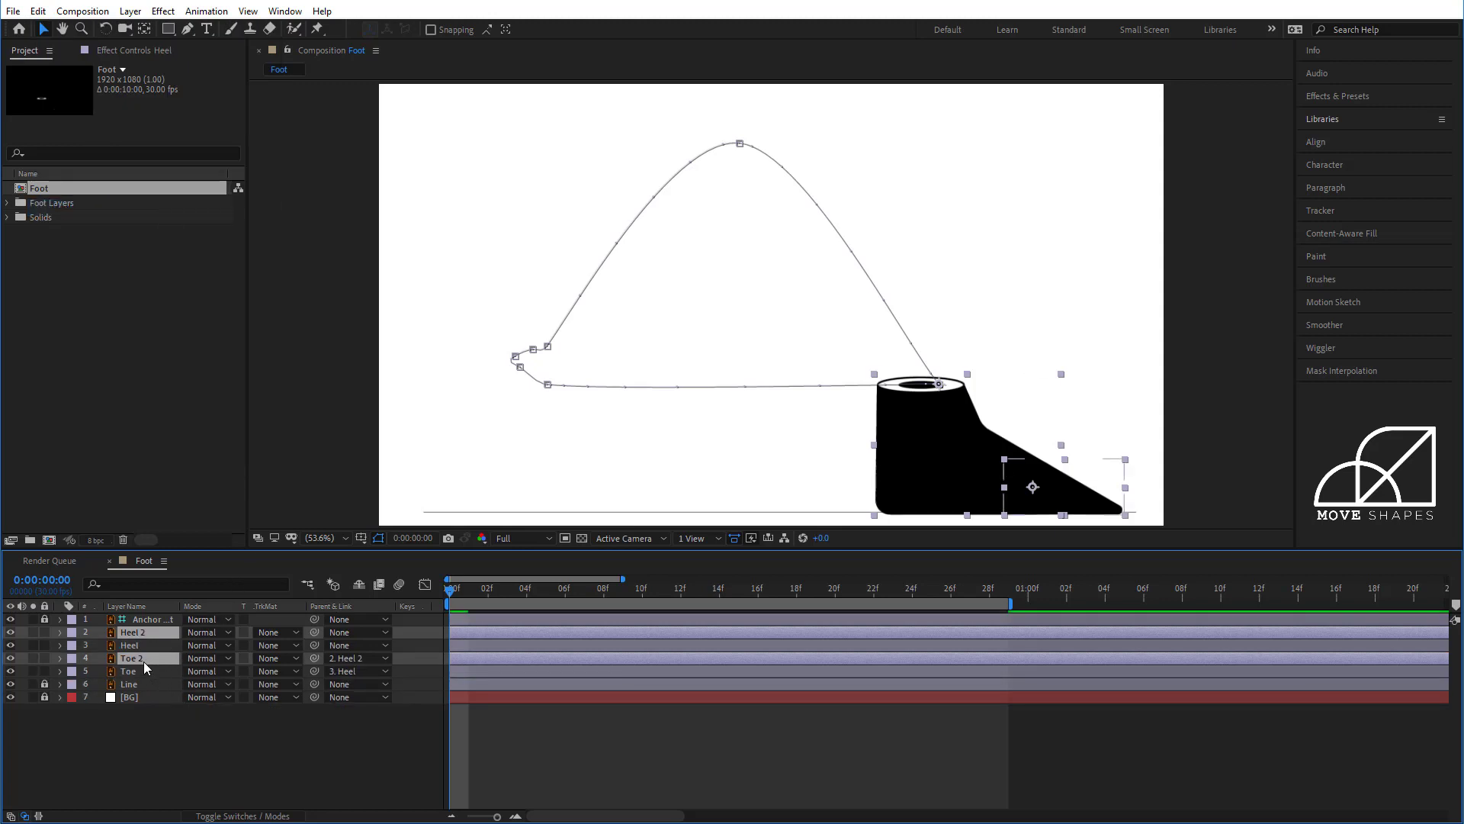
Step: Place the duplicate toe directly below the duplicate heel in the layer stack and give both duplicates an orange label
{"action": "left_click_drag", "start_coordinate": [143, 662], "coordinate": [131, 648]}
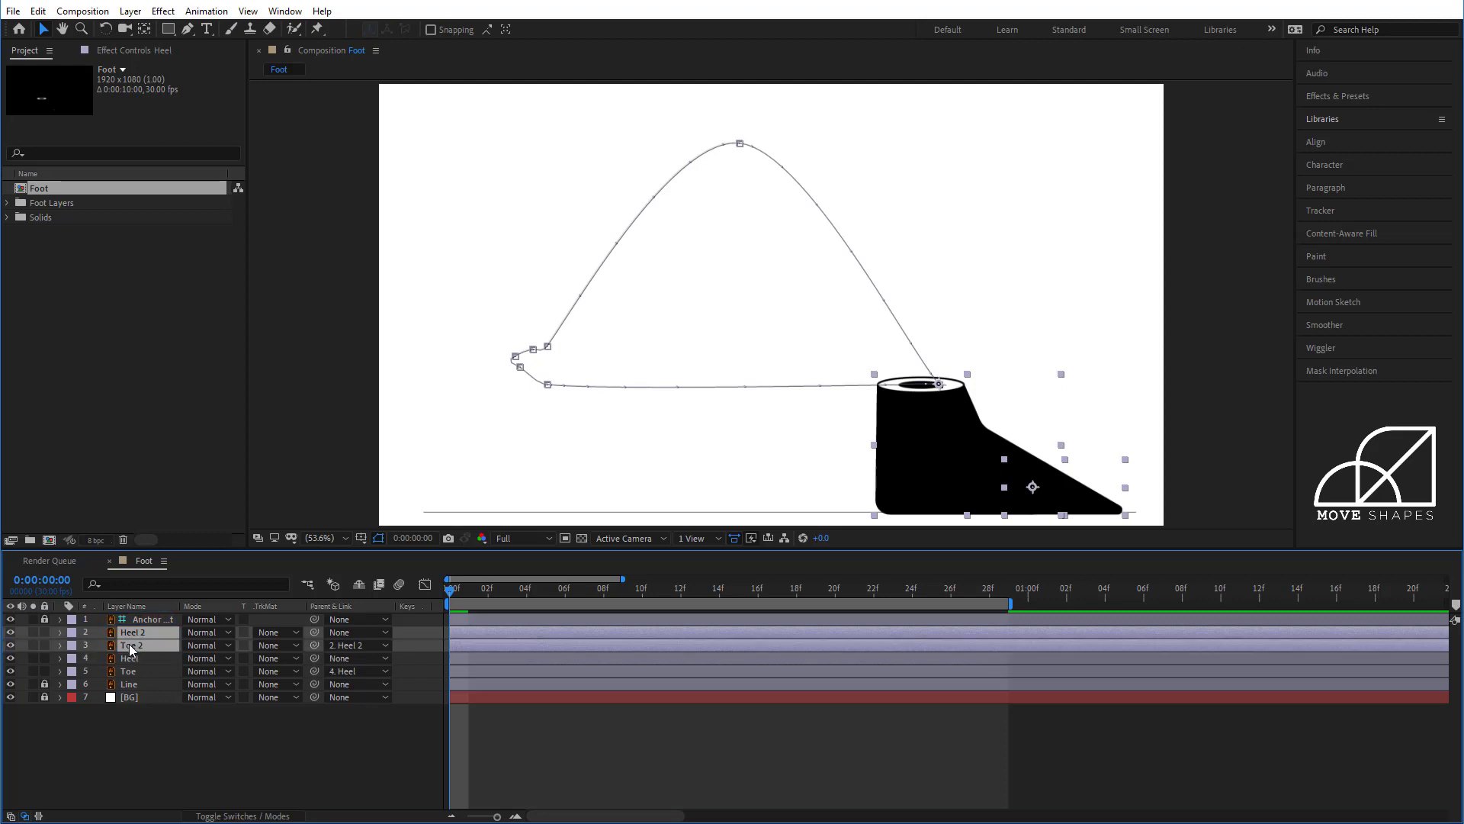
{"action": "left_click", "coordinate": [74, 646]}
{"action": "left_click", "coordinate": [114, 544]}
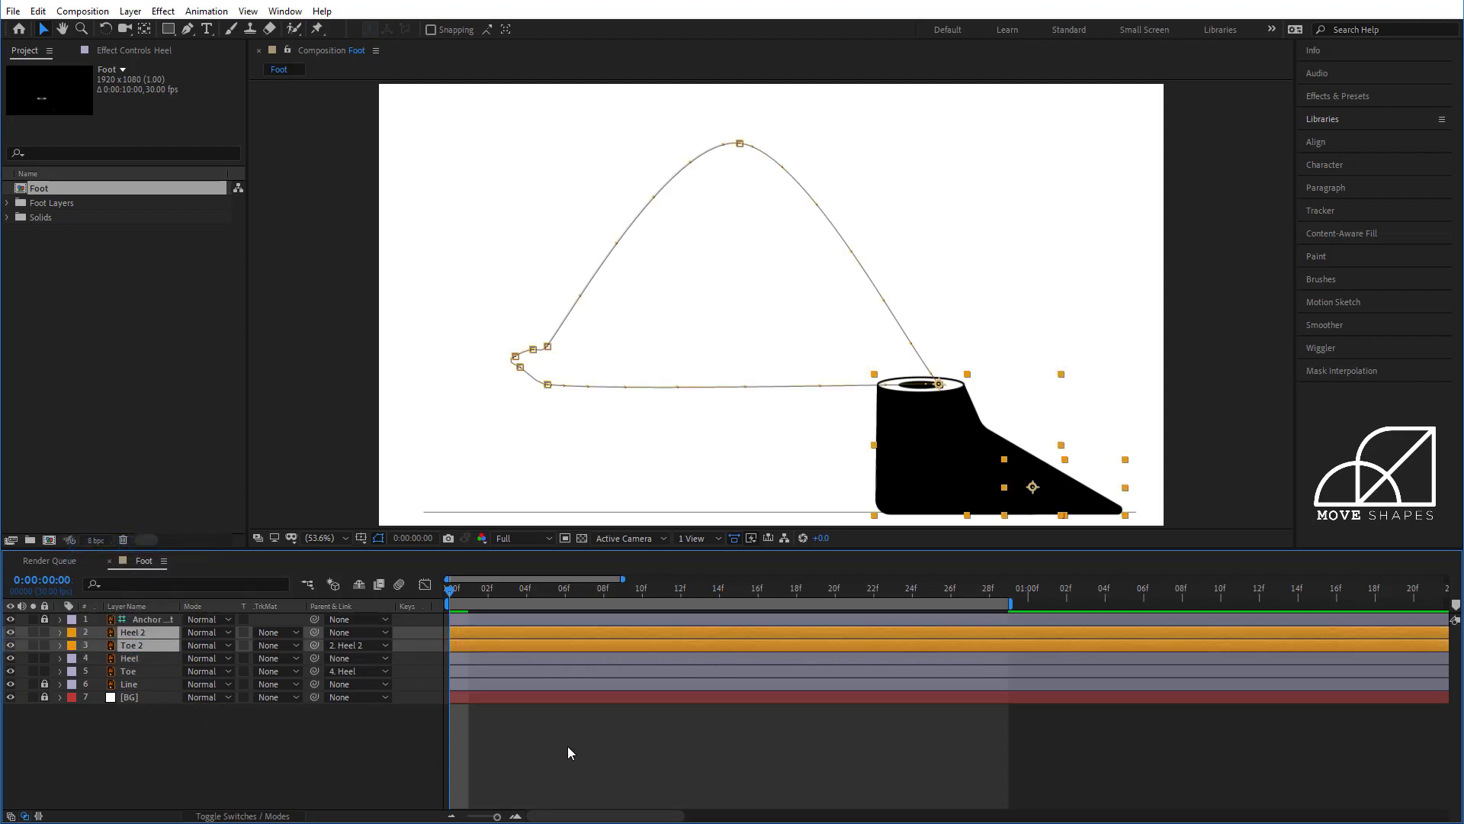
Step: Reveal the duplicates' keyframes and add a Rotation keyframe to Toe 2 at 0:00:00:00
{"action": "key", "text": "u"}
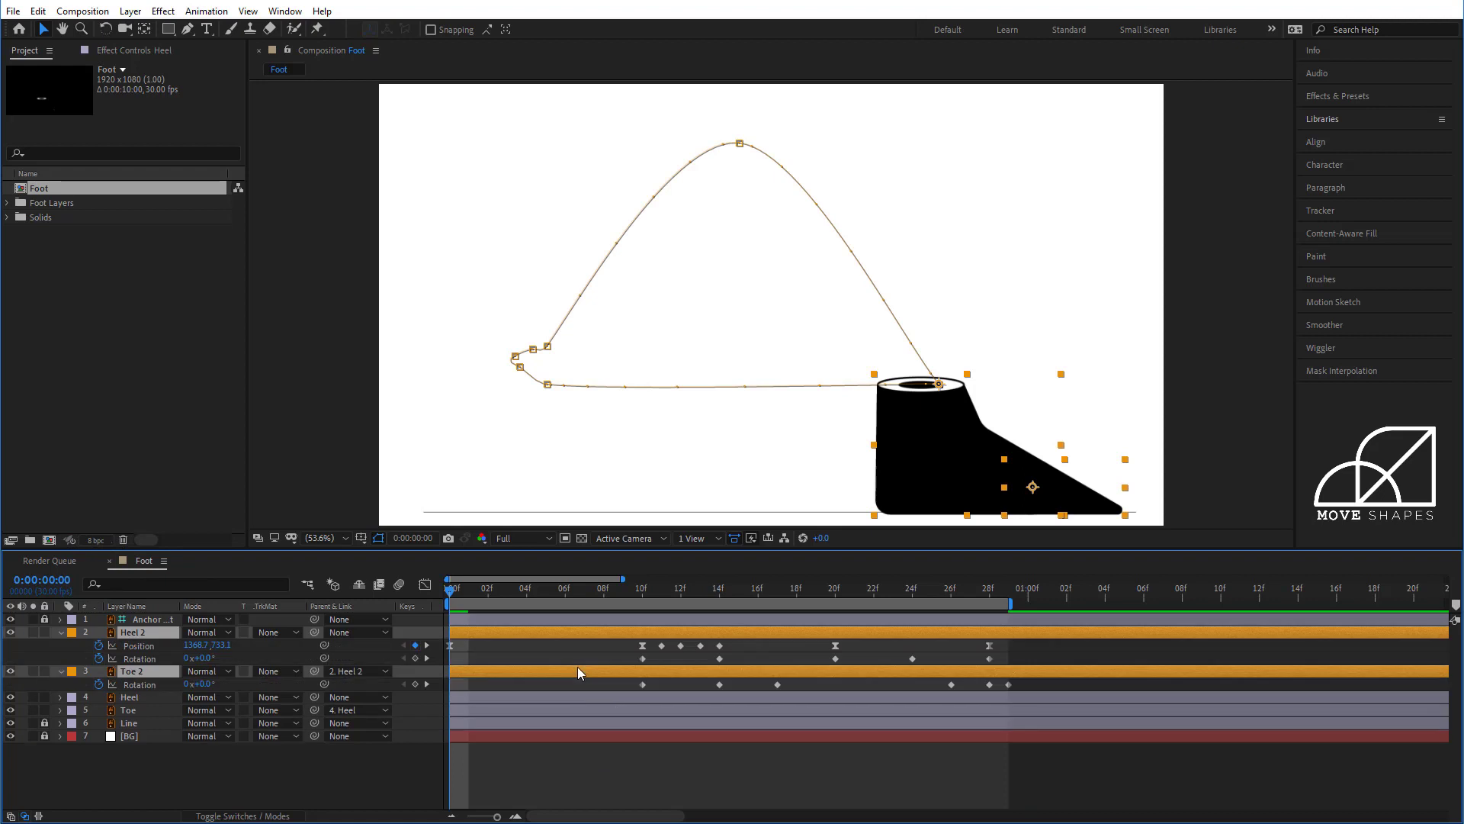
{"action": "left_click", "coordinate": [519, 657]}
{"action": "left_click_drag", "start_coordinate": [453, 591], "coordinate": [517, 651]}
{"action": "key", "text": "Home"}
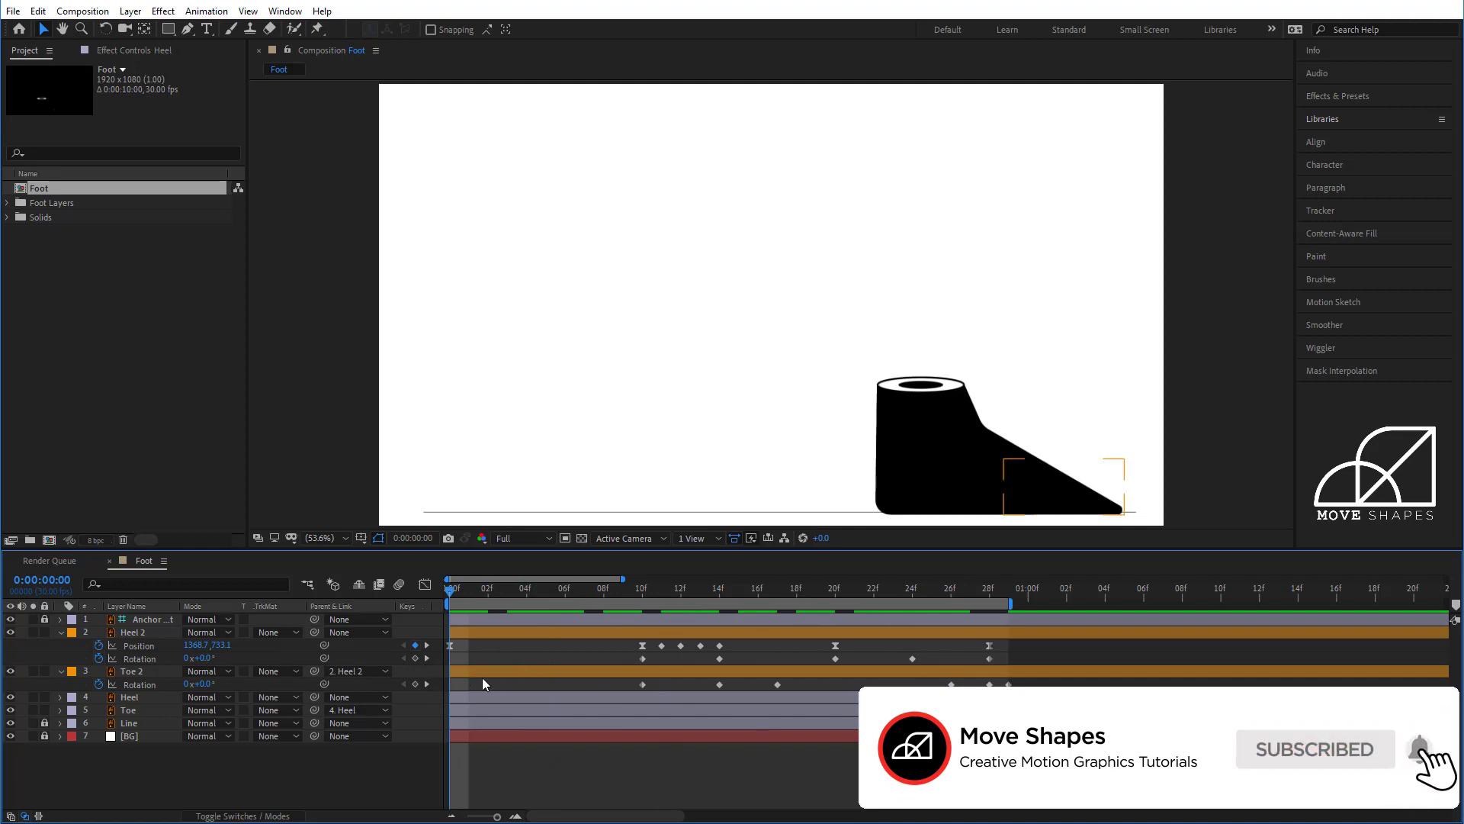
{"action": "left_click", "coordinate": [415, 684]}
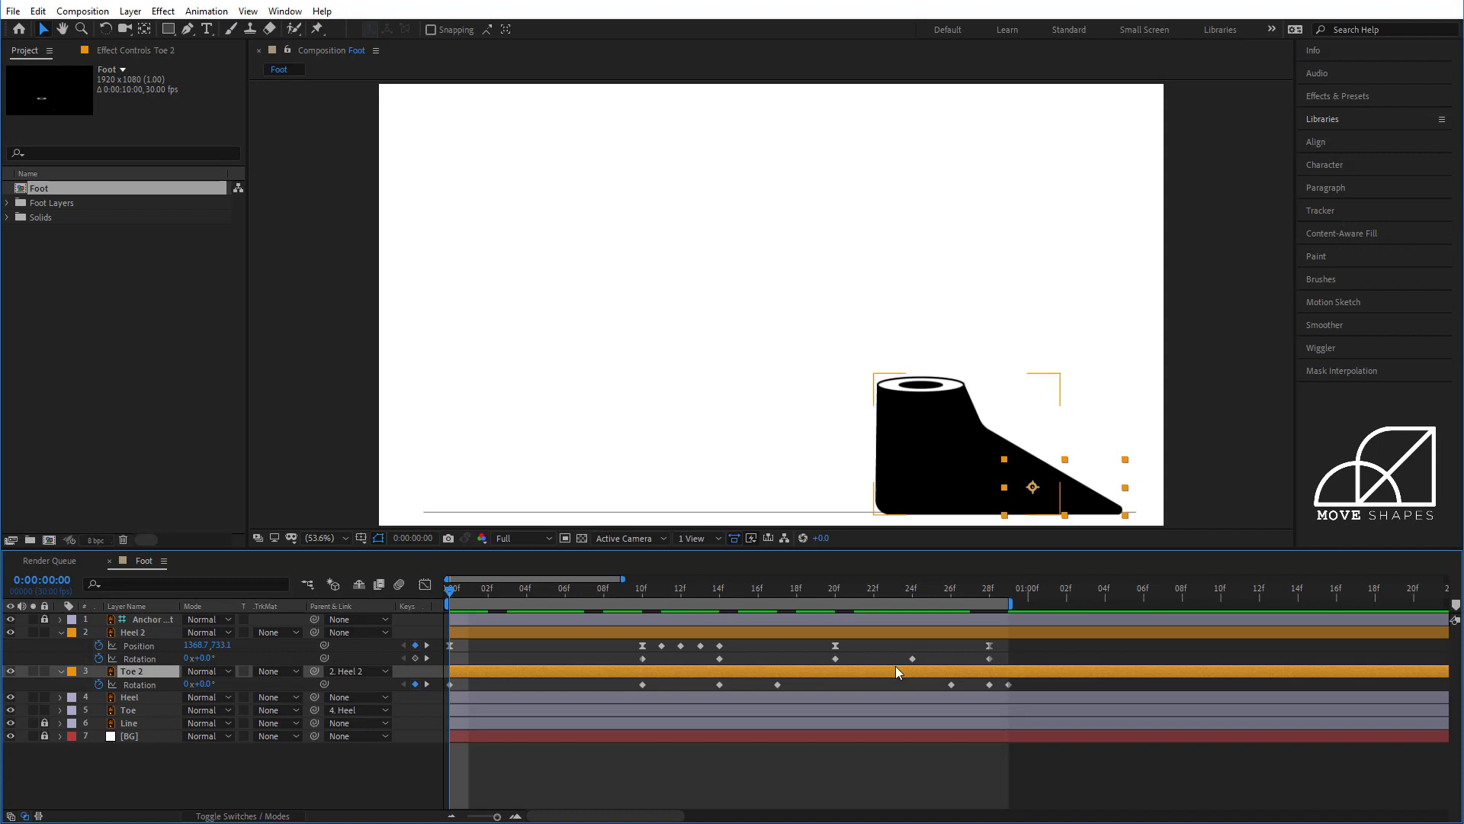
Step: Add a Position keyframe to Heel 2 at 0:00:00:29
{"action": "left_click_drag", "start_coordinate": [989, 591], "coordinate": [1008, 591]}
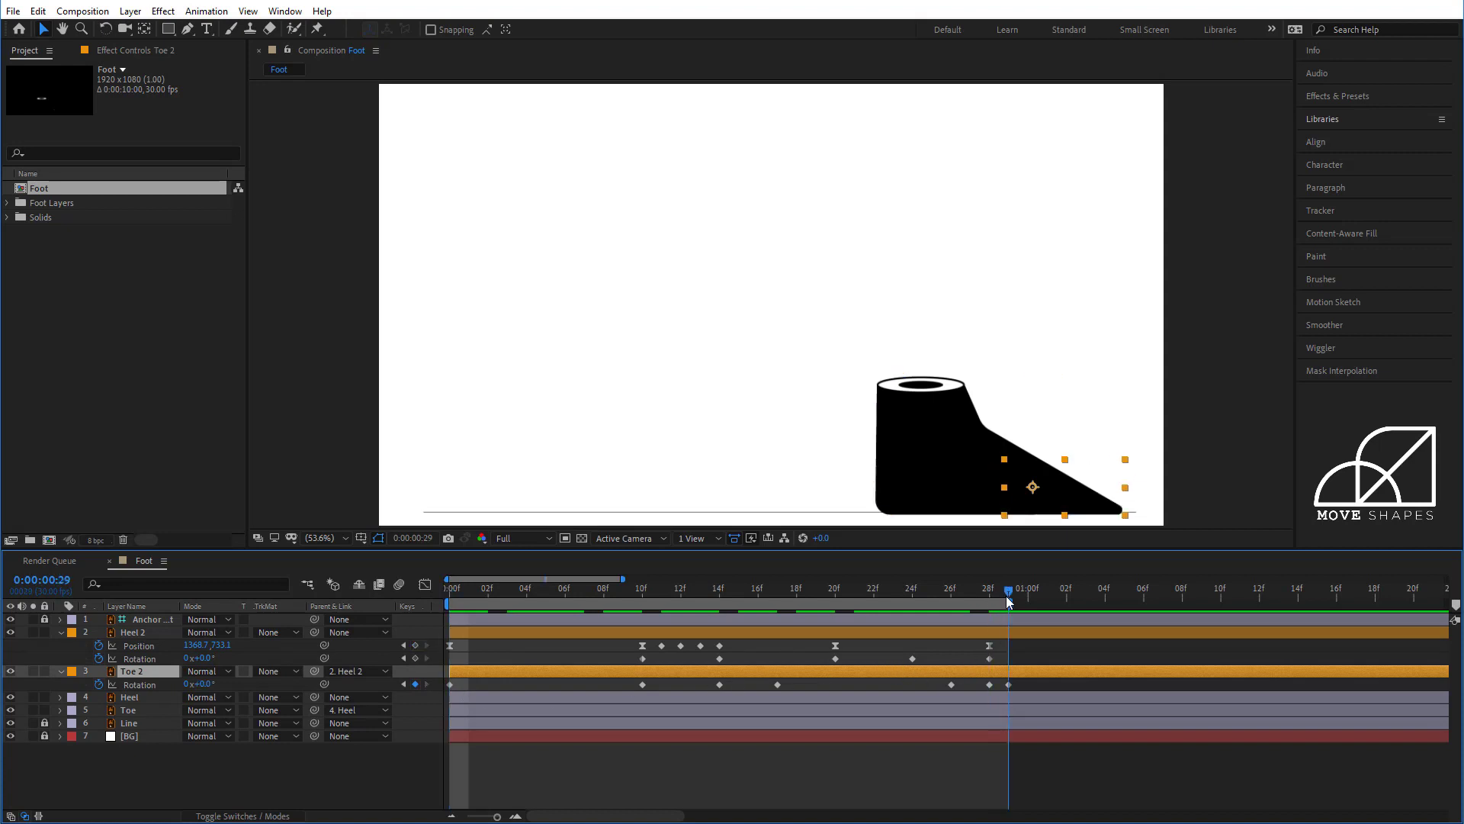
{"action": "left_click", "coordinate": [990, 646]}
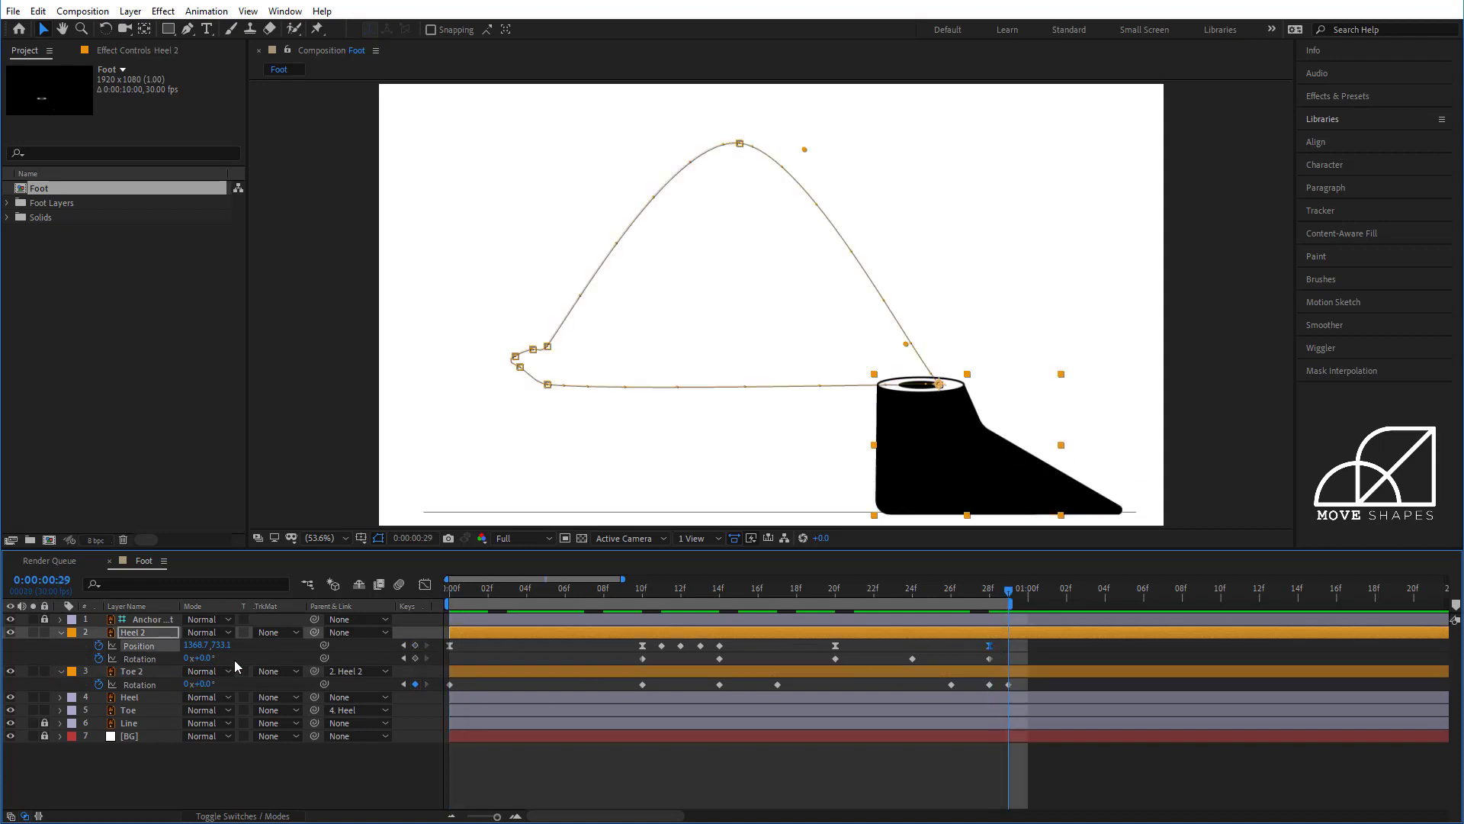
{"action": "left_click", "coordinate": [414, 646]}
{"action": "left_click", "coordinate": [953, 654]}
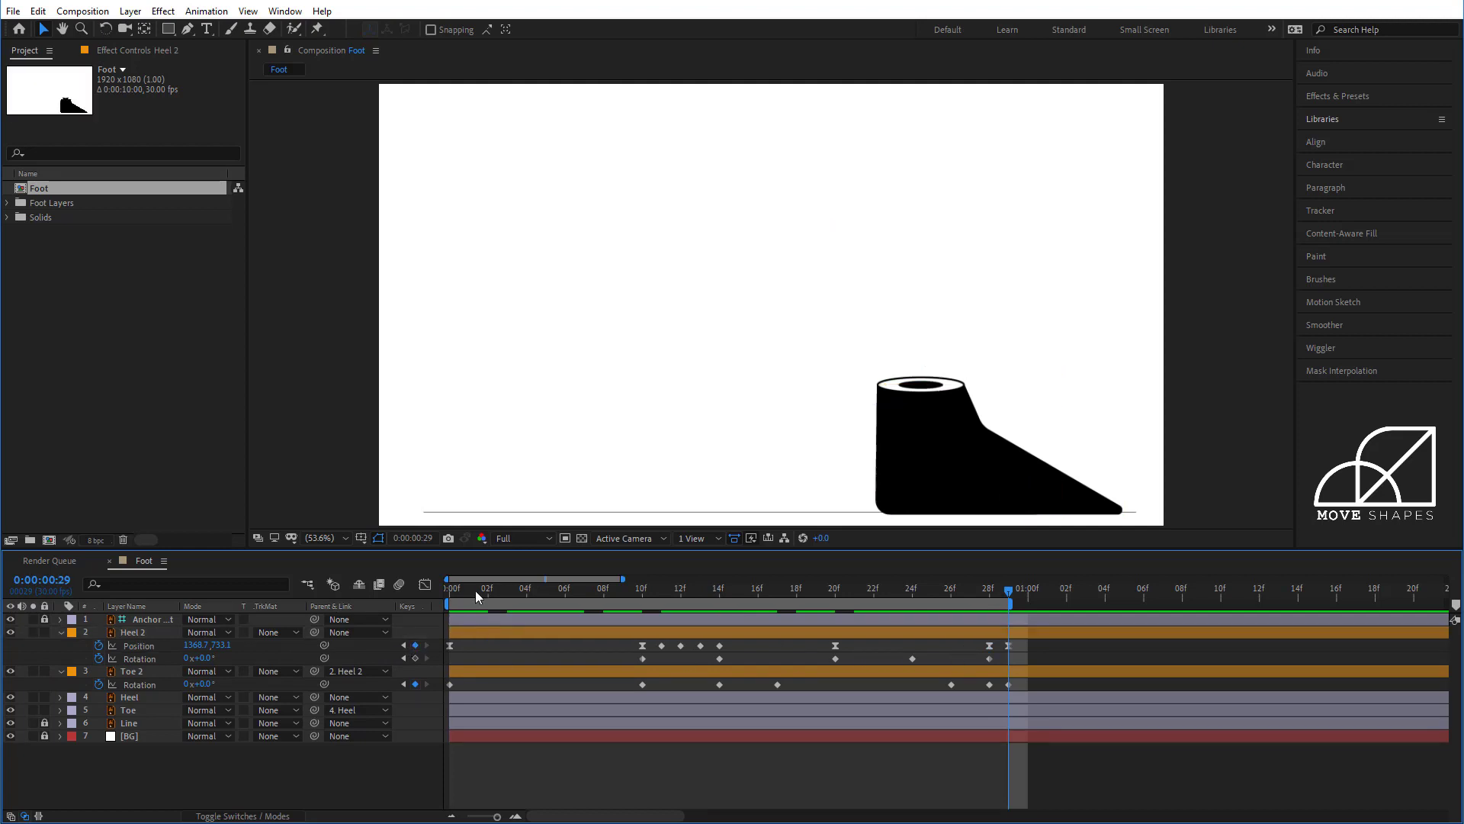
Step: Add Rotation keyframes to Heel 2 at 0:00:00:00 and 0:00:00:29
{"action": "left_click_drag", "start_coordinate": [474, 591], "coordinate": [402, 613]}
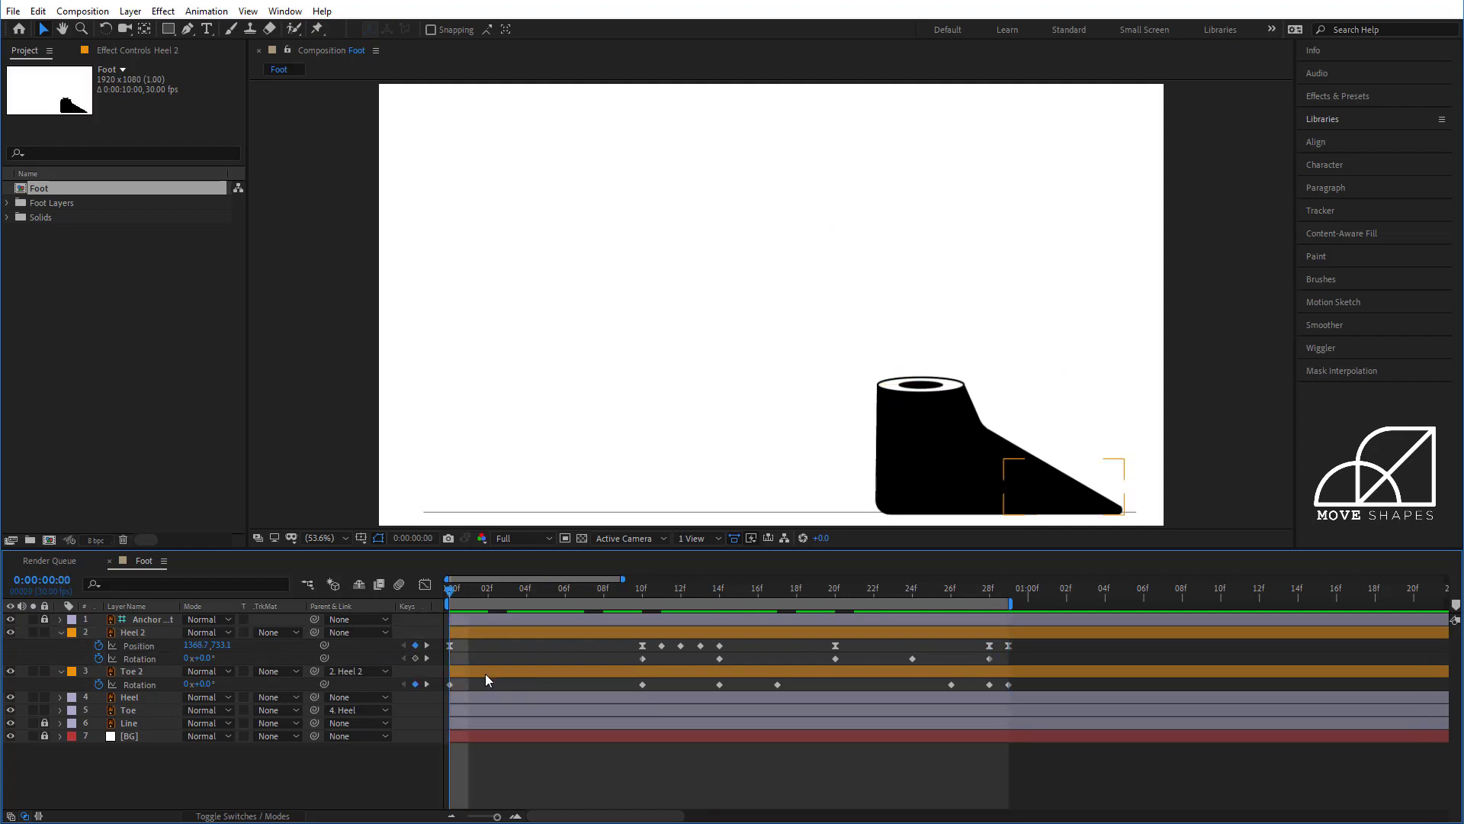
{"action": "left_click", "coordinate": [415, 659]}
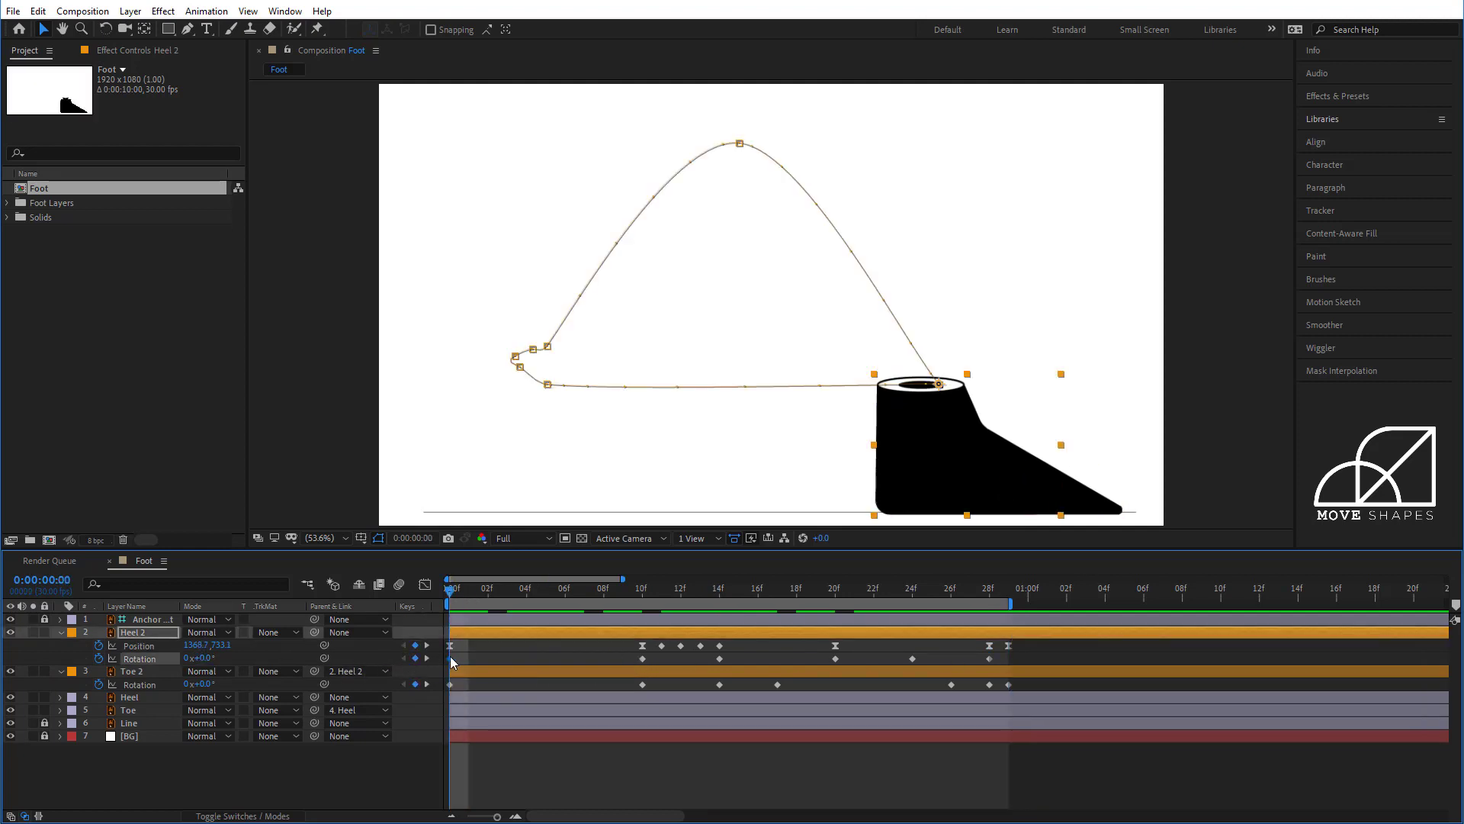
{"action": "left_click", "coordinate": [1018, 659]}
{"action": "left_click", "coordinate": [1006, 595]}
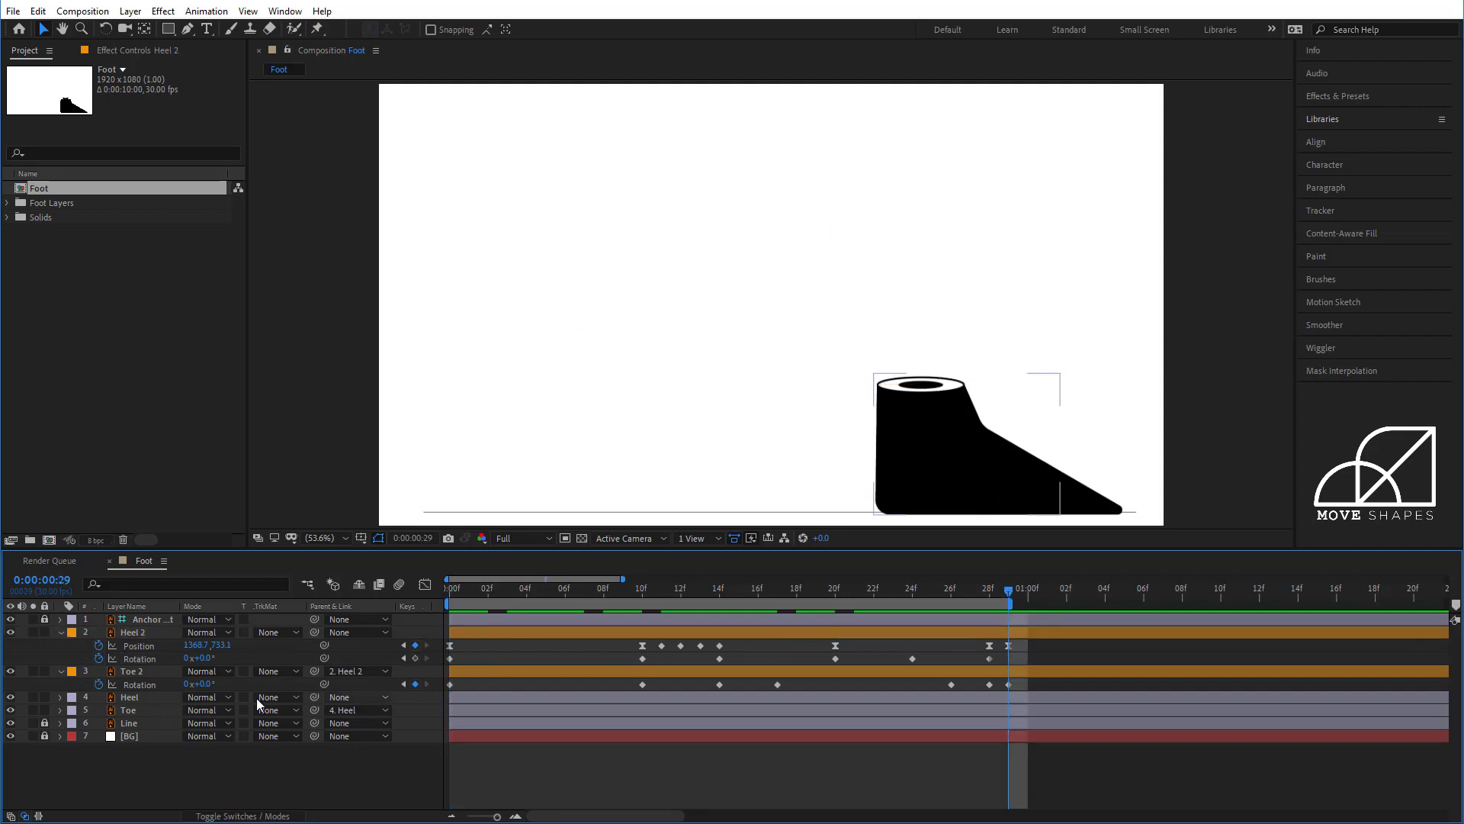
{"action": "left_click", "coordinate": [415, 658]}
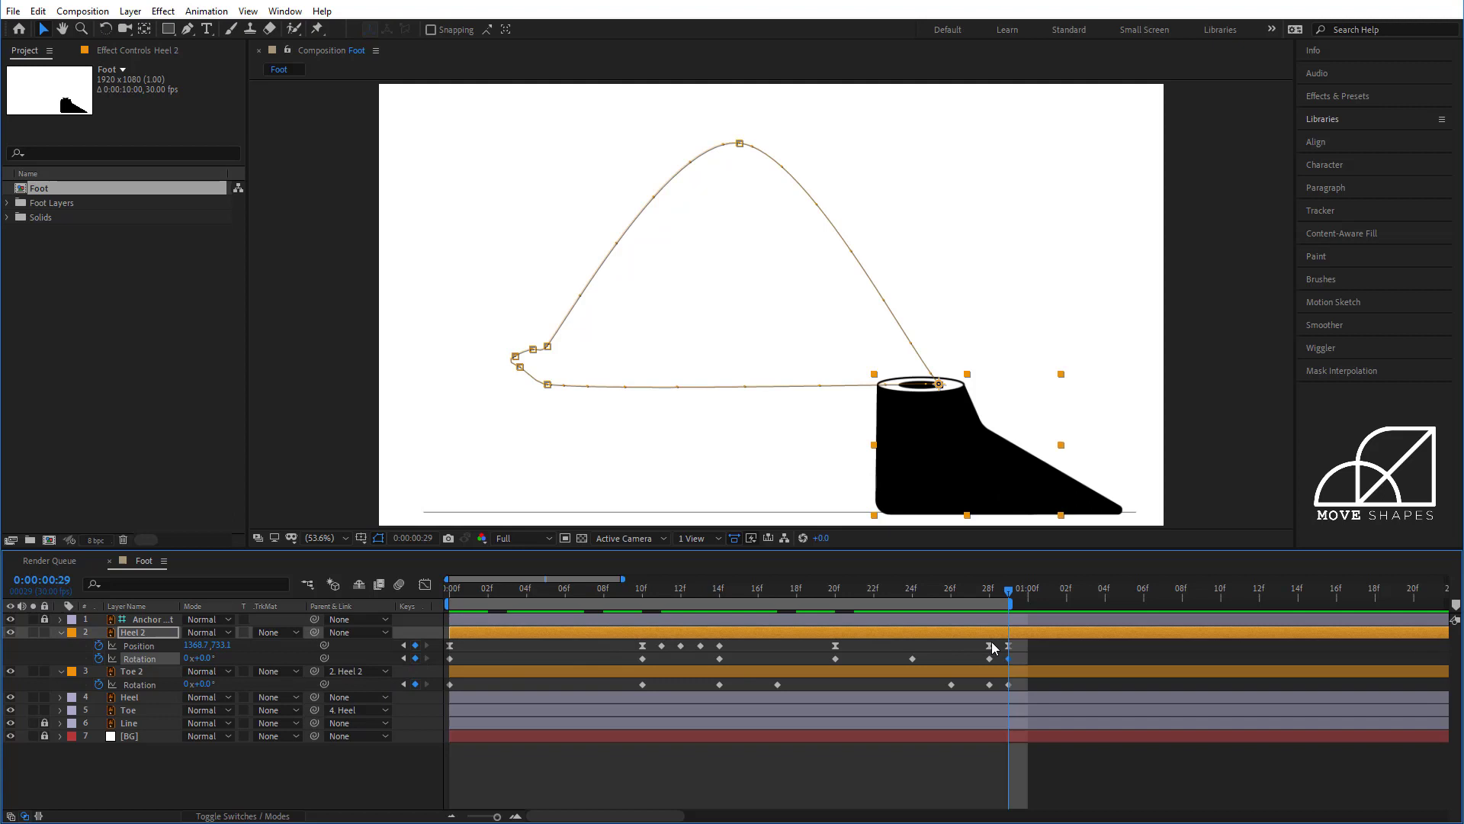
{"action": "left_click", "coordinate": [1032, 653]}
Step: Copy all of Heel 2's Position and Rotation keyframes and paste them starting at 0:00:00:29
{"action": "left_click", "coordinate": [997, 595]}
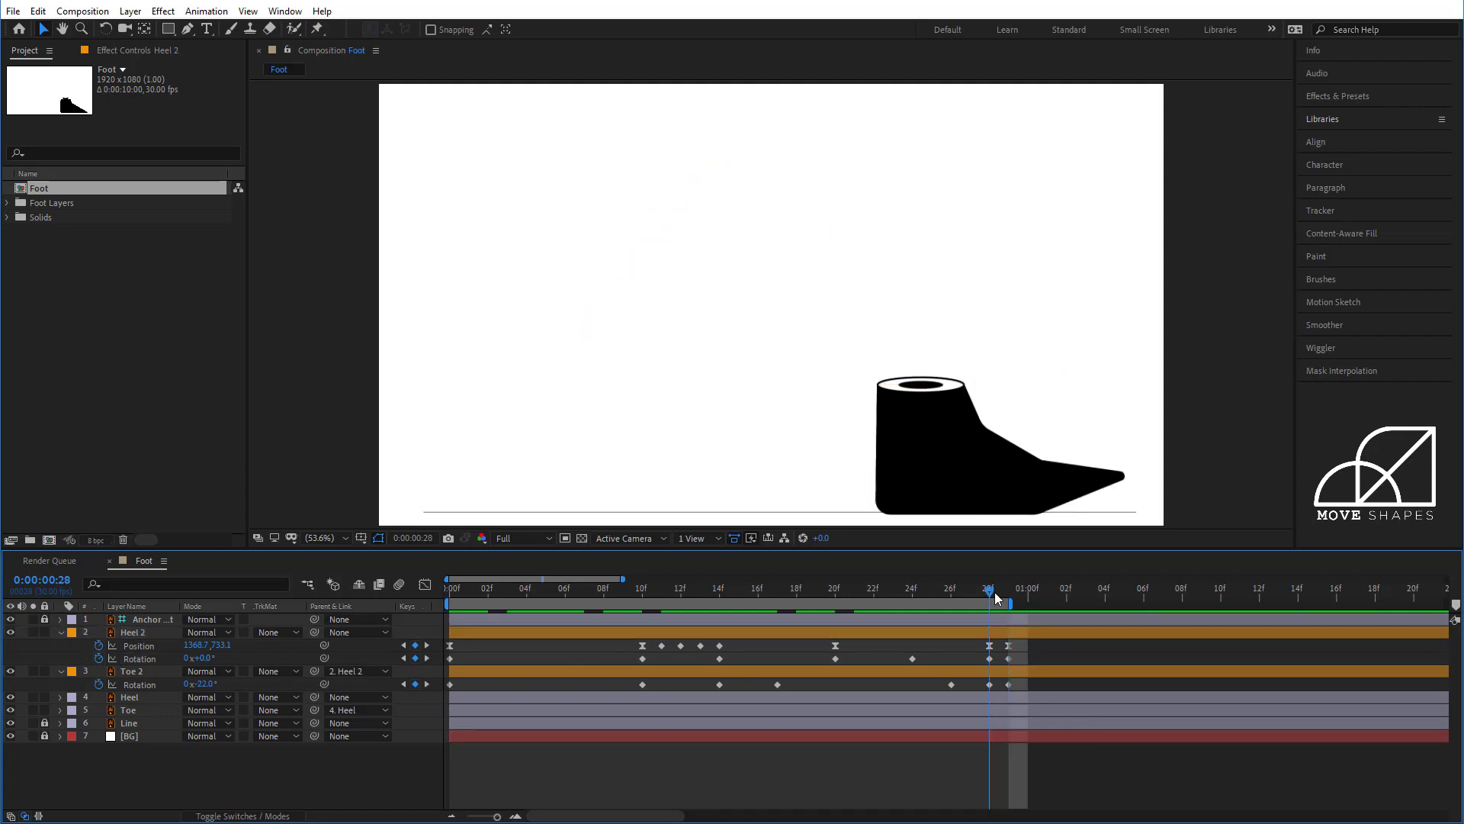
{"action": "left_click_drag", "start_coordinate": [998, 597], "coordinate": [456, 679]}
{"action": "left_click", "coordinate": [1025, 636]}
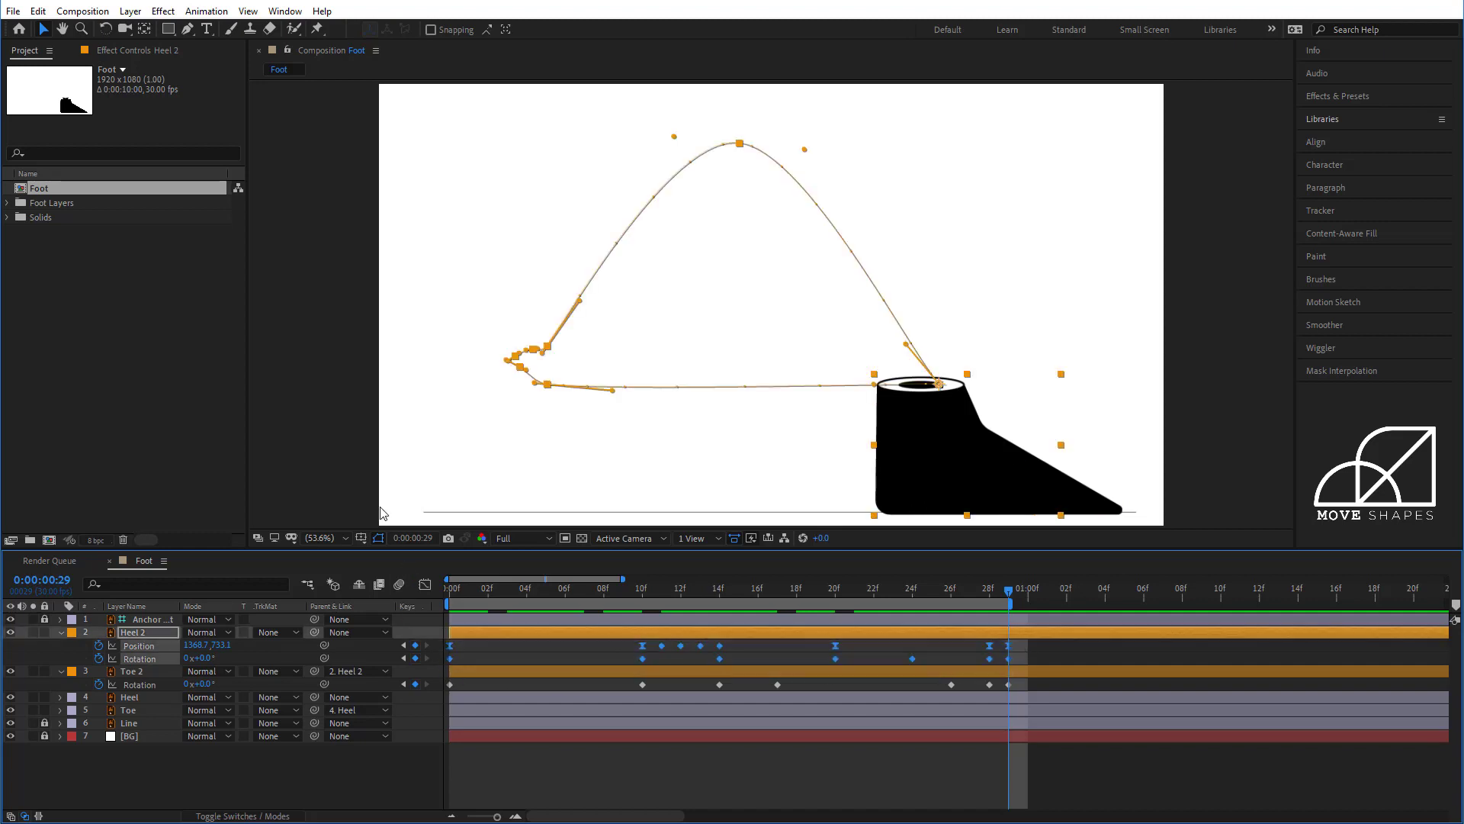
{"action": "left_click", "coordinate": [38, 12]}
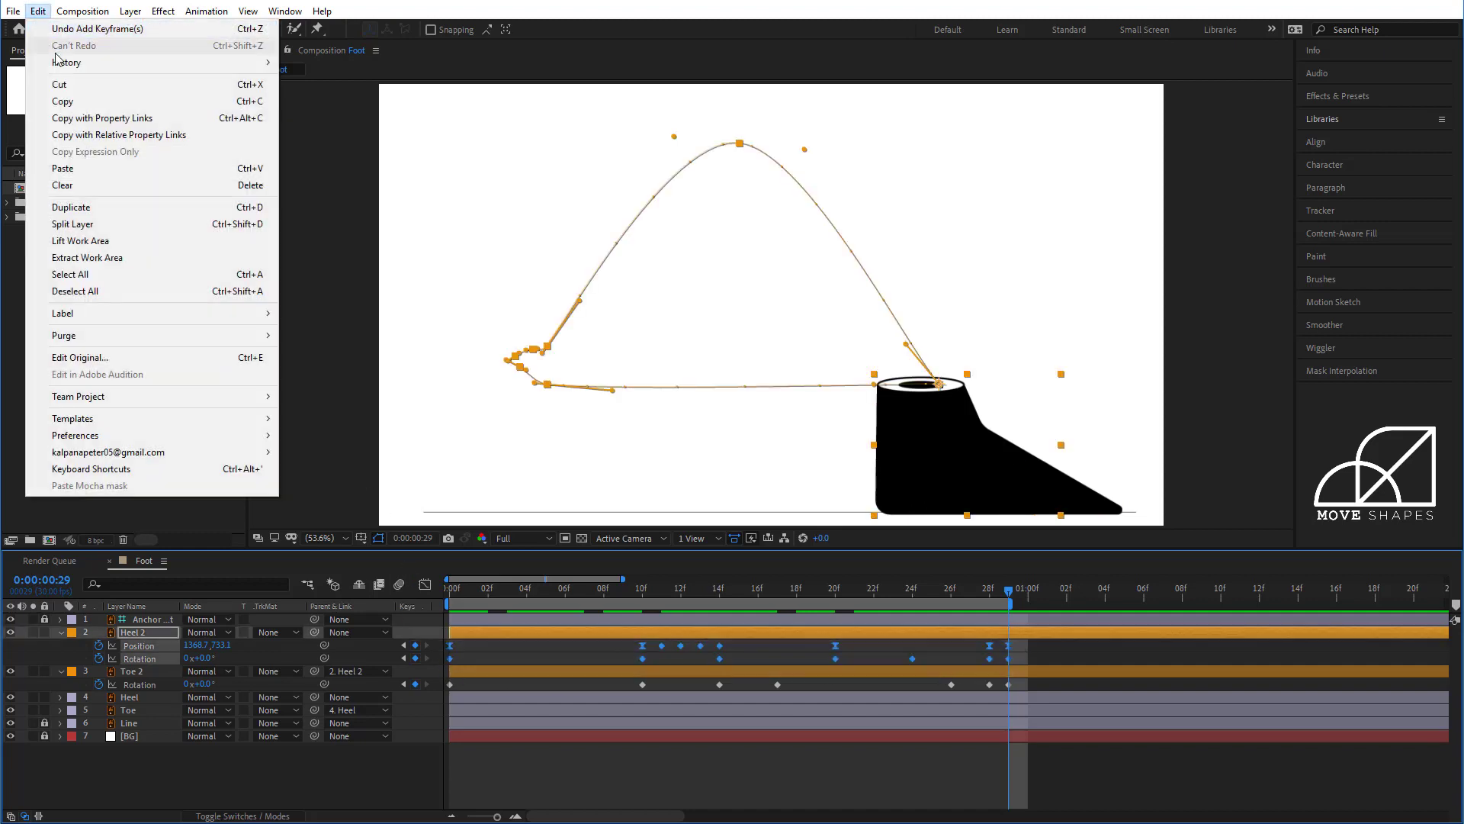
{"action": "left_click", "coordinate": [62, 96]}
{"action": "left_click", "coordinate": [38, 11]}
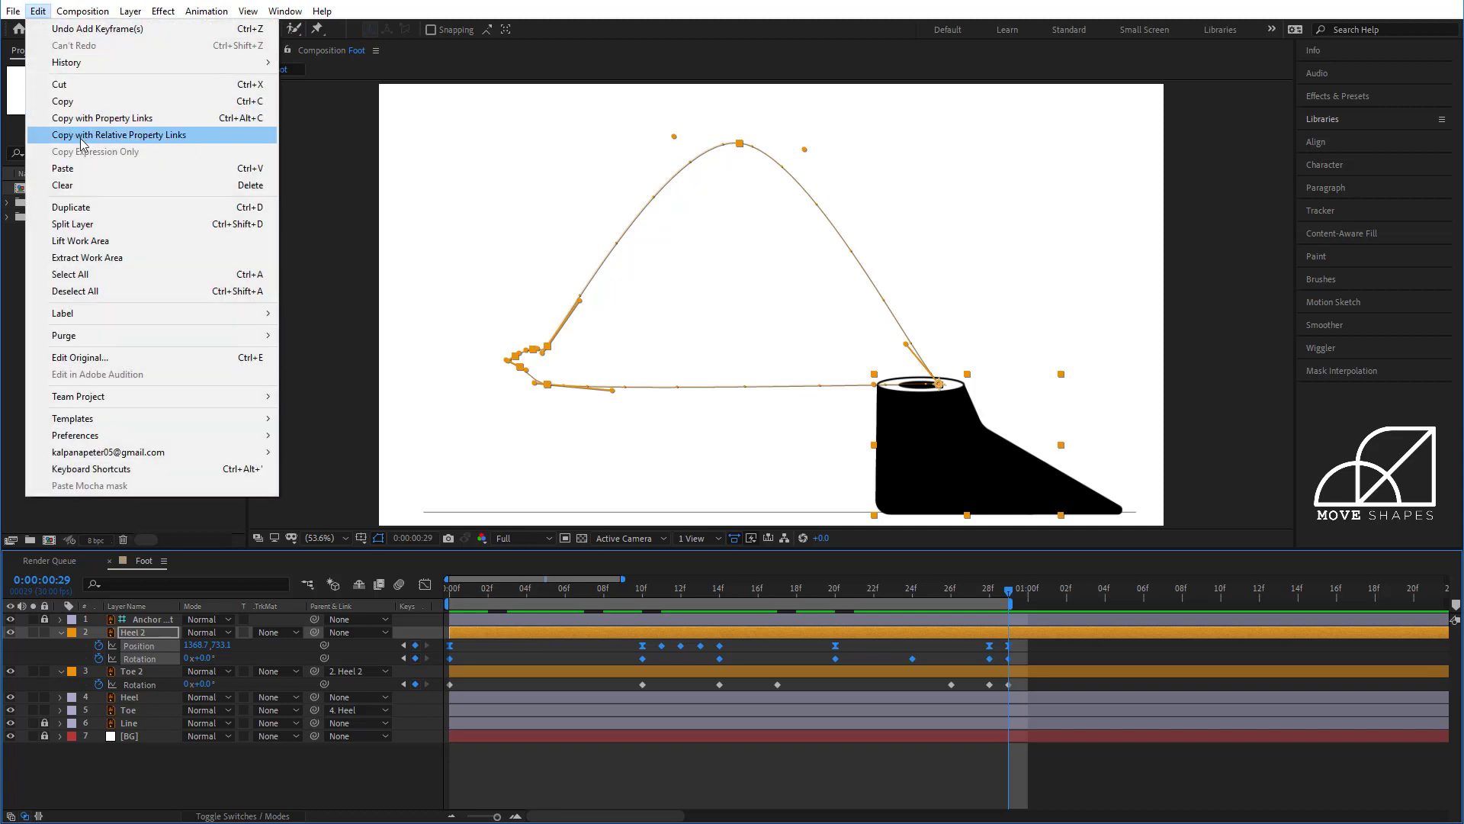
{"action": "left_click", "coordinate": [84, 169]}
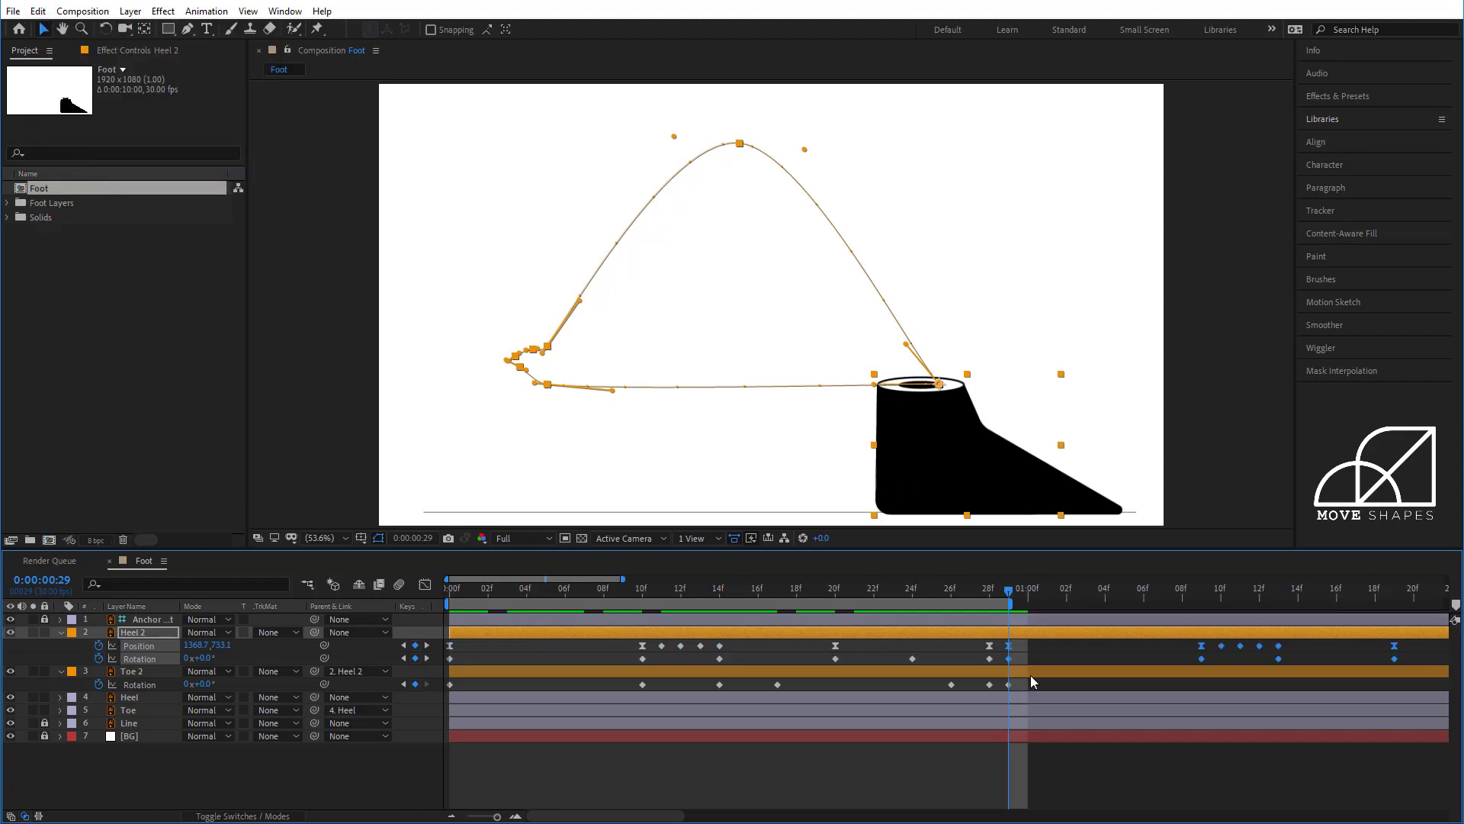
{"action": "left_click_drag", "start_coordinate": [497, 816], "coordinate": [494, 816]}
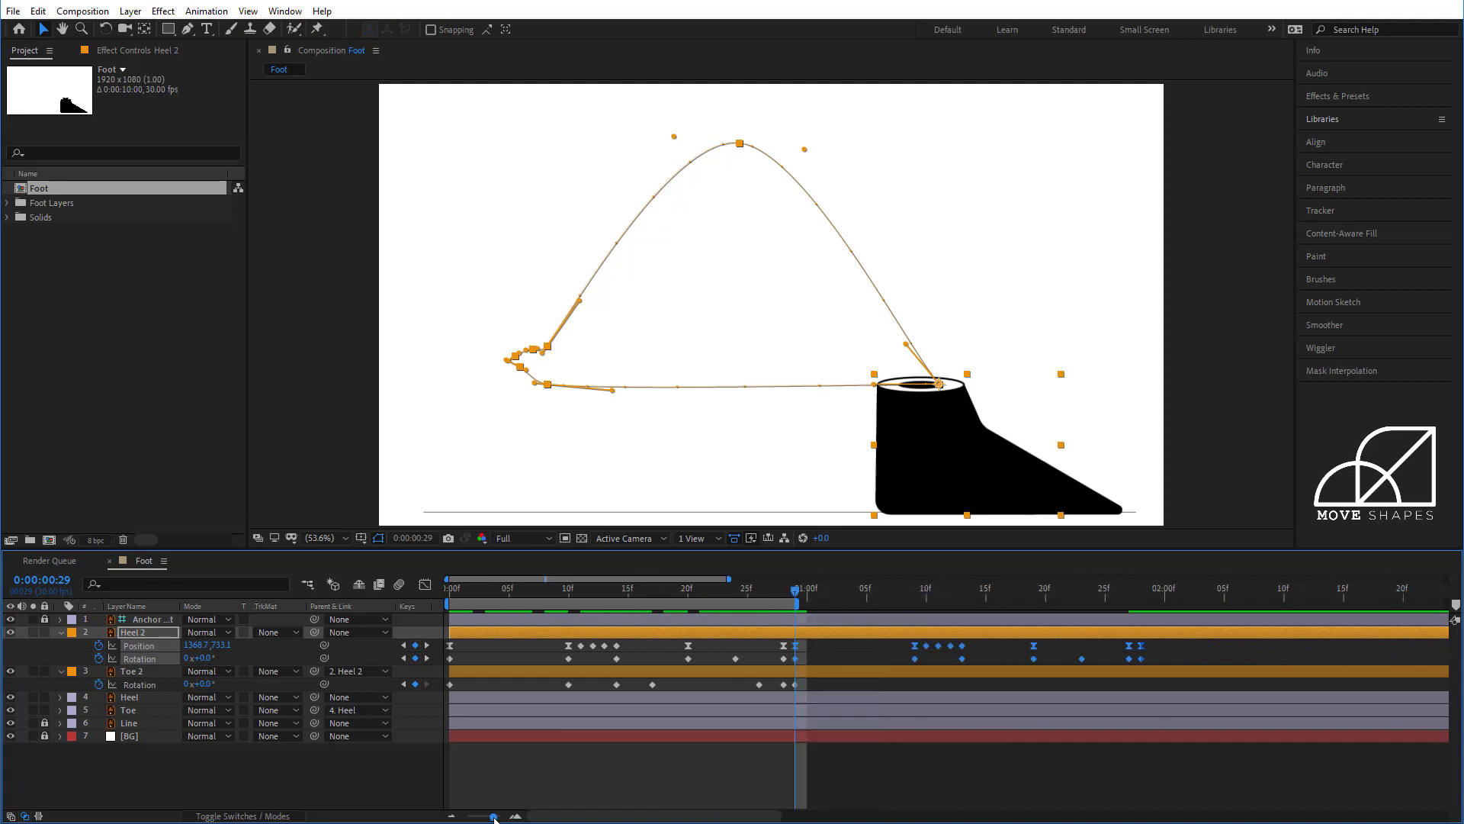
Step: Copy all of Toe 2's Rotation keyframes and paste them starting at 0:00:00:29
{"action": "left_click", "coordinate": [793, 775]}
{"action": "left_click_drag", "start_coordinate": [807, 685], "coordinate": [433, 689]}
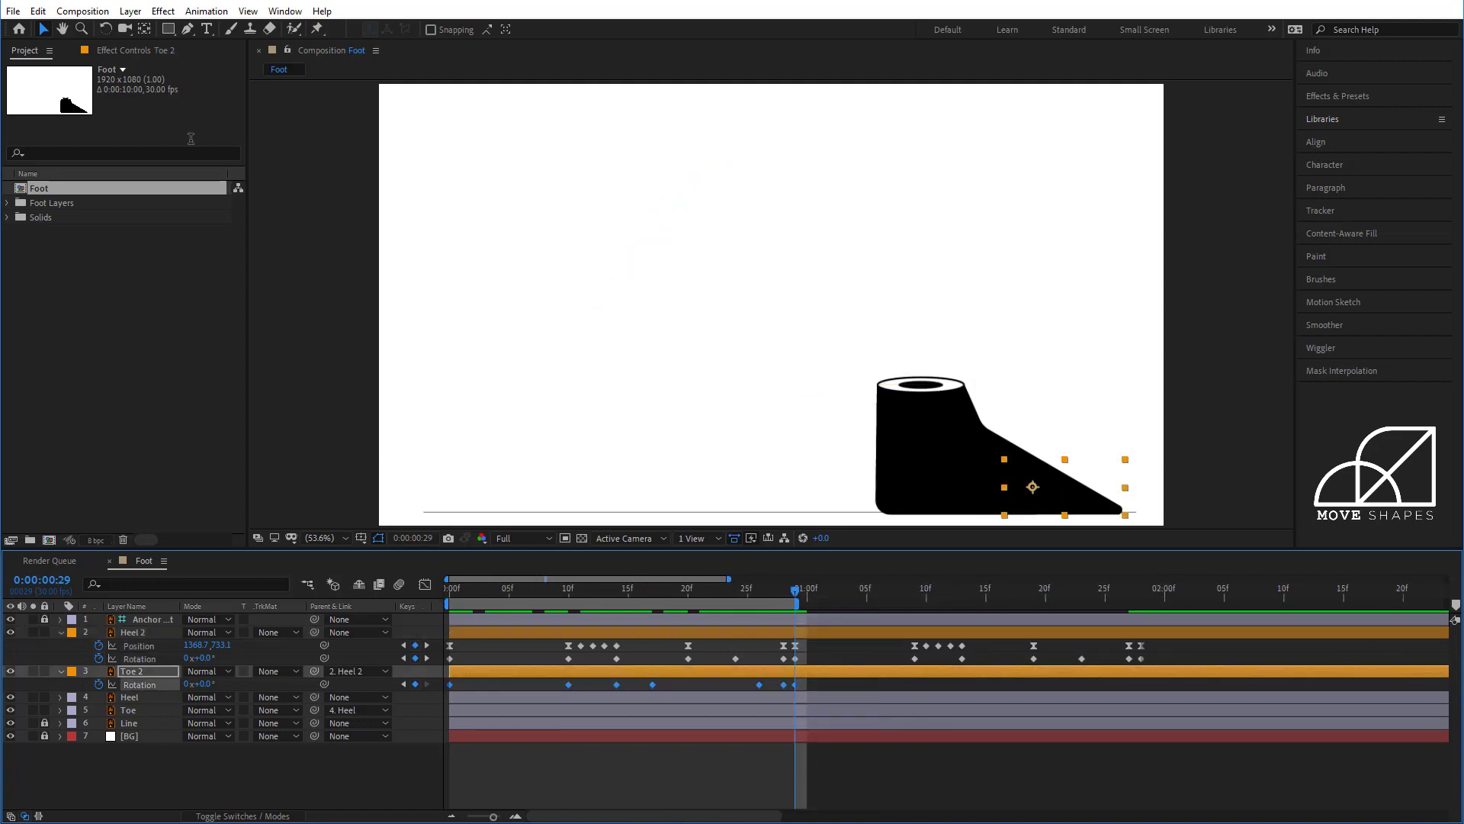
{"action": "left_click", "coordinate": [38, 12]}
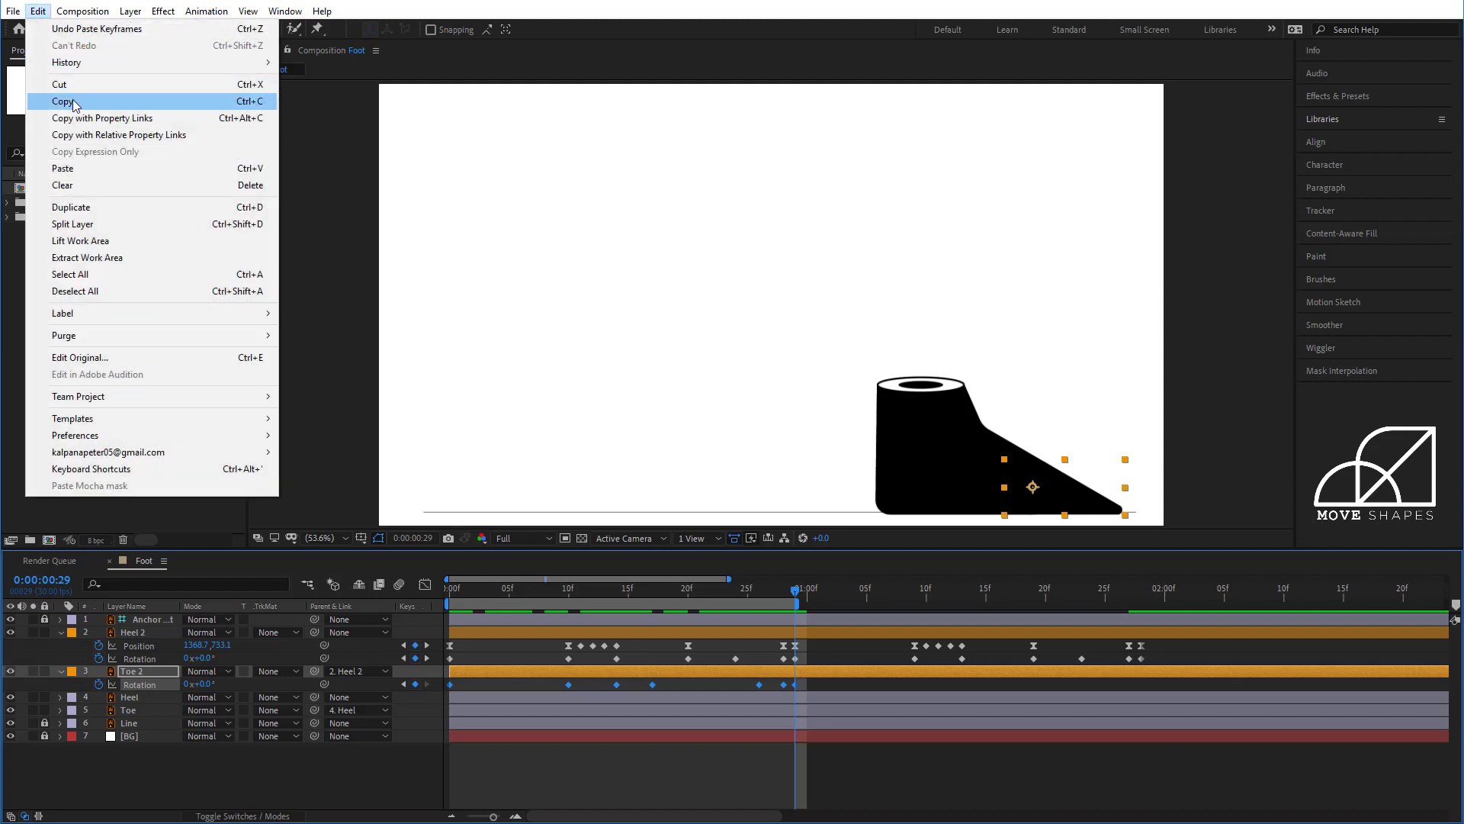
{"action": "left_click", "coordinate": [65, 101]}
{"action": "left_click", "coordinate": [39, 12]}
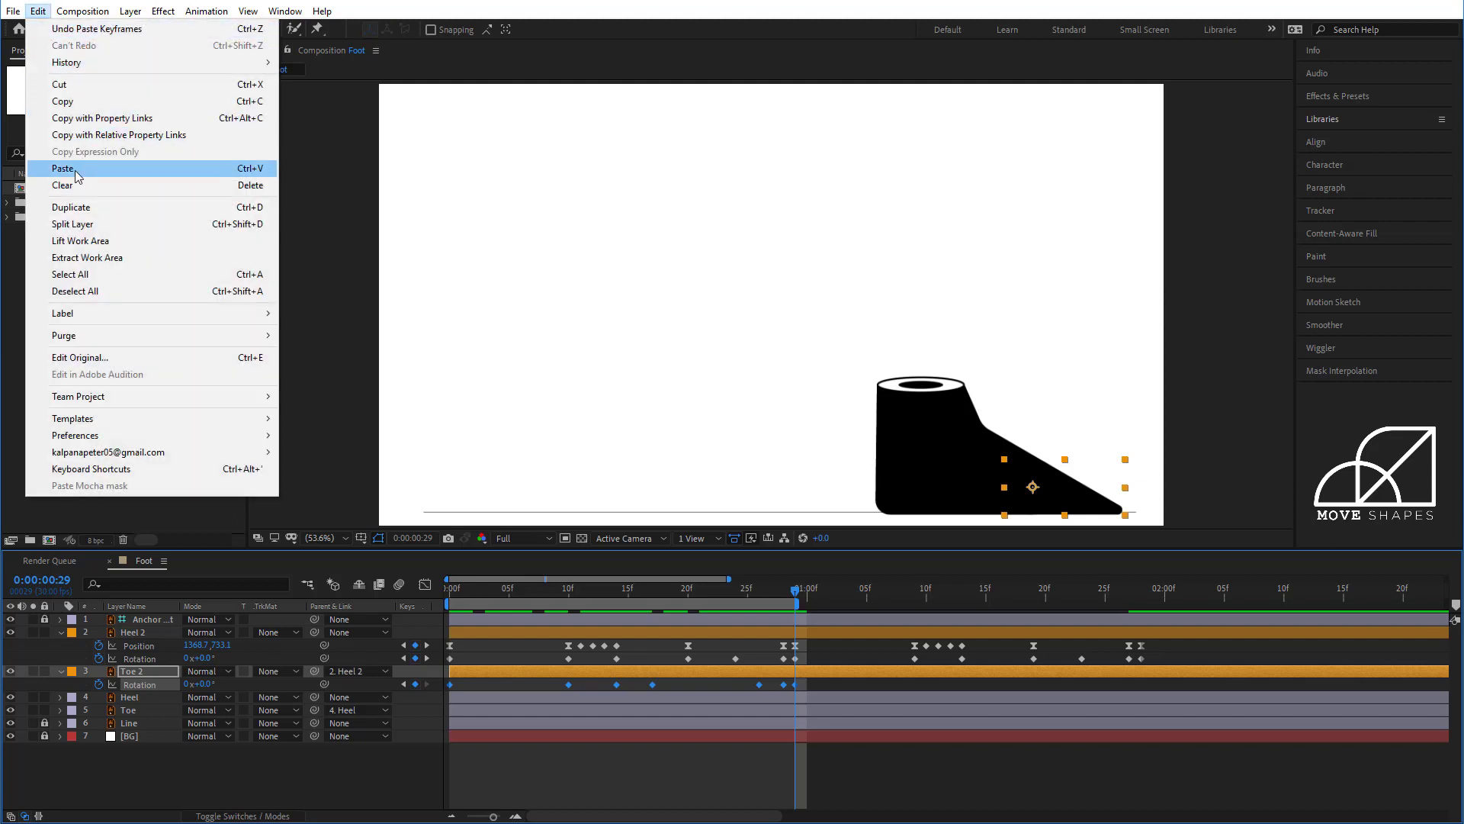
{"action": "left_click", "coordinate": [62, 167]}
{"action": "left_click", "coordinate": [922, 766]}
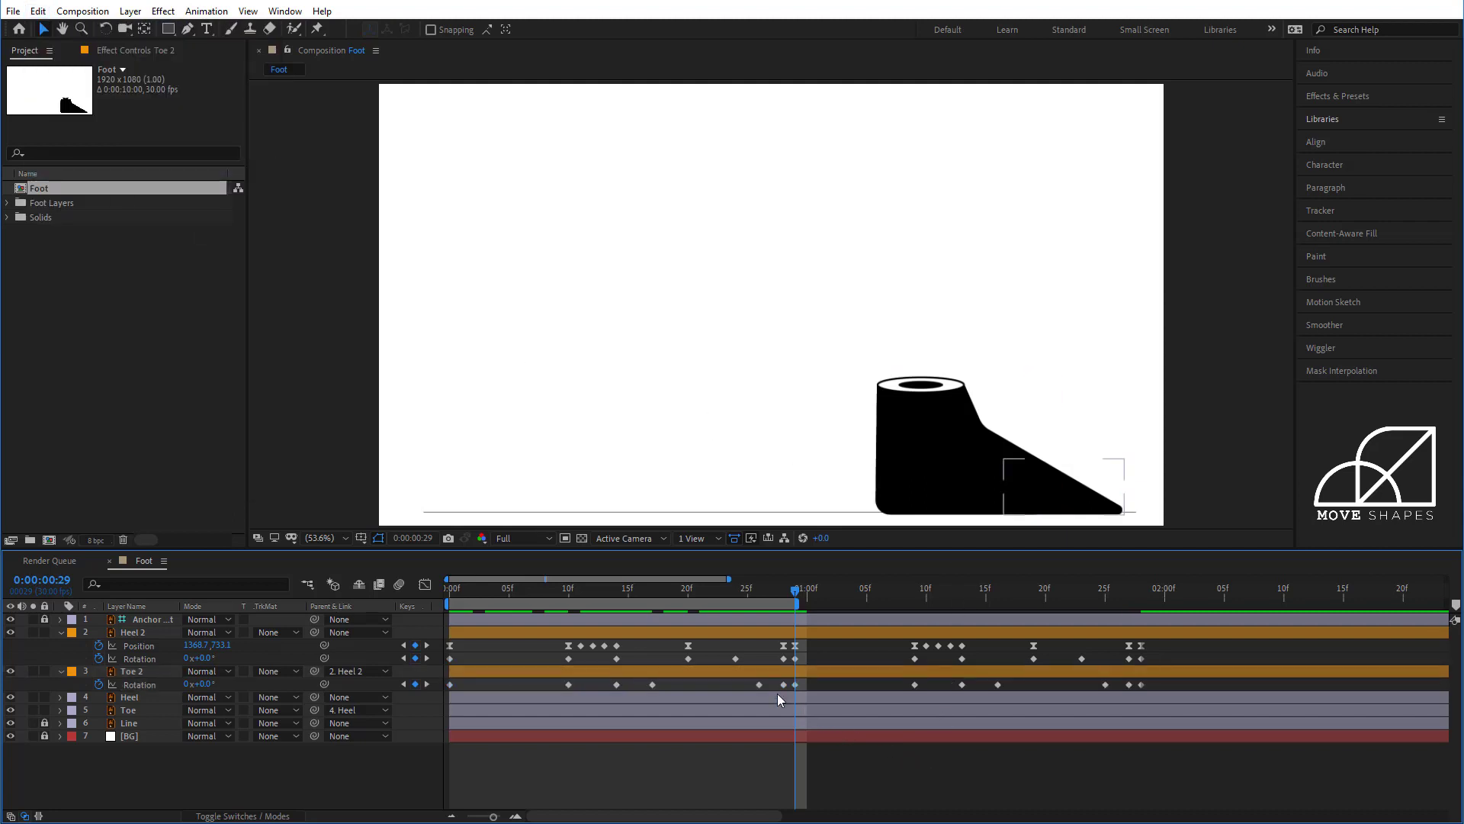
Step: Shift the Heel 2 and Toe 2 layers together about 13 frames earlier to offset the second foot's cycle, and preview both feet walking
{"action": "left_click", "coordinate": [60, 633]}
{"action": "left_click", "coordinate": [60, 645]}
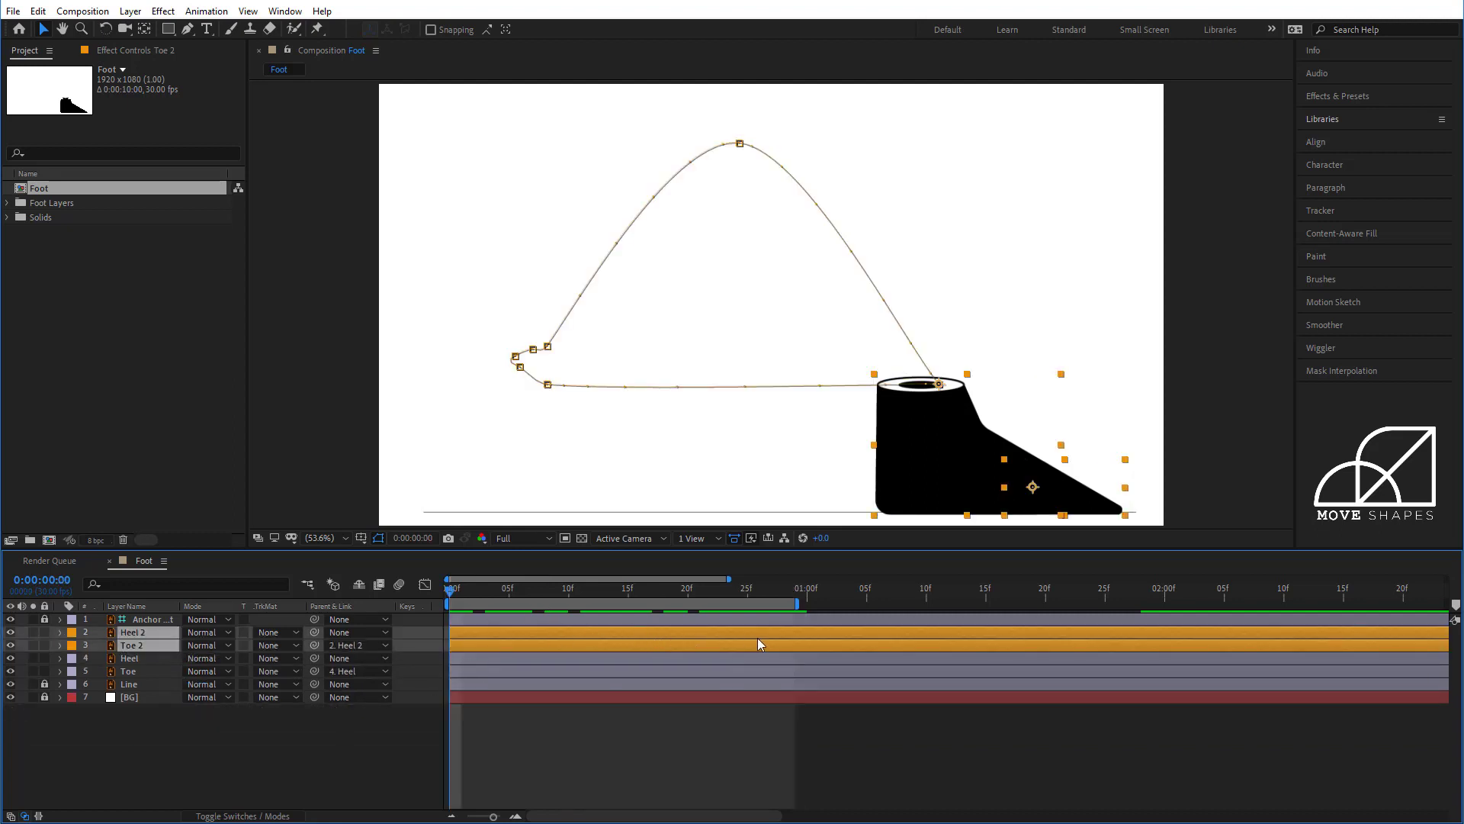
{"action": "left_click_drag", "start_coordinate": [752, 643], "coordinate": [610, 633]}
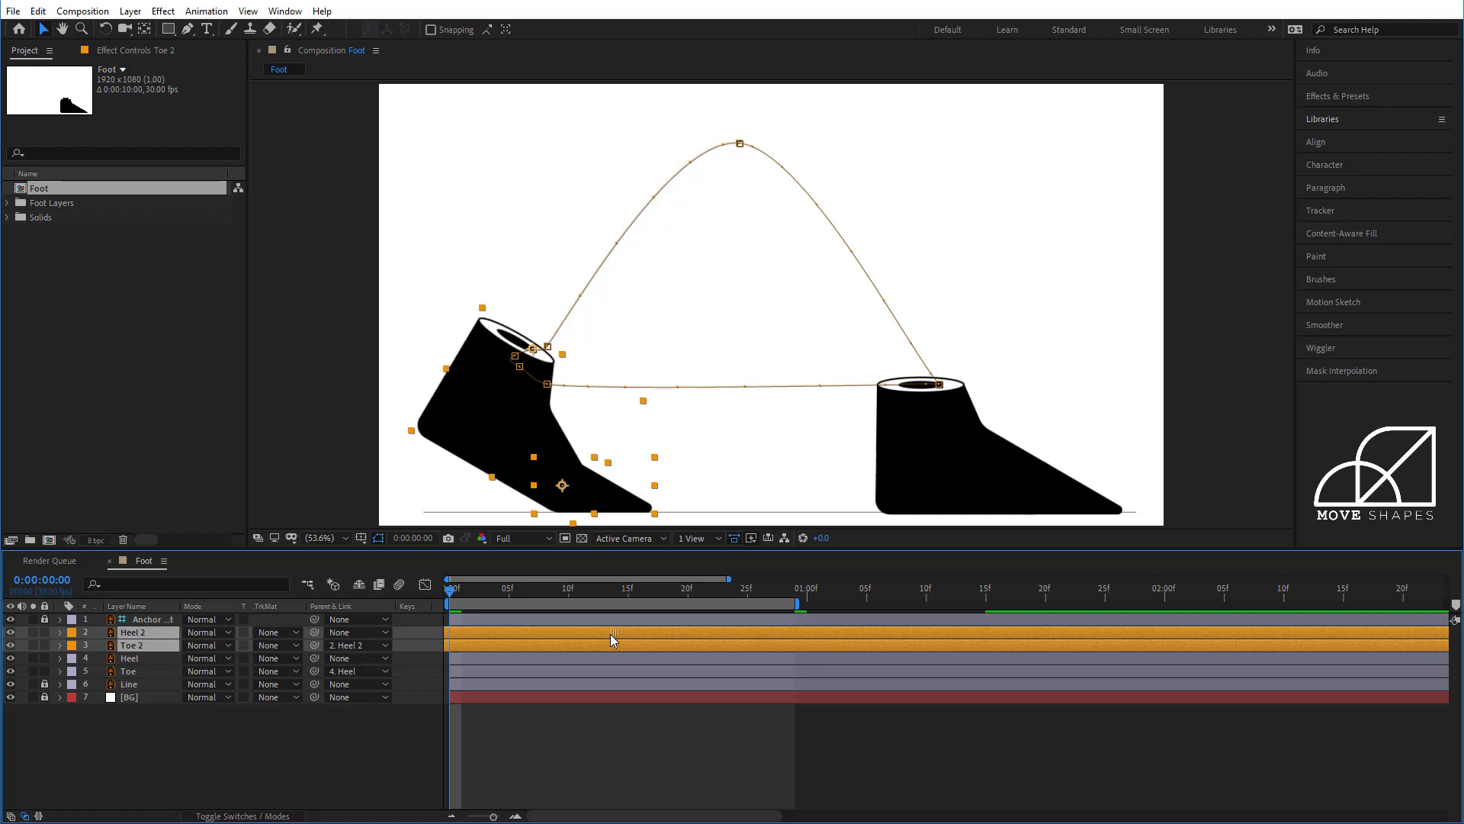
{"action": "left_click", "coordinate": [606, 730]}
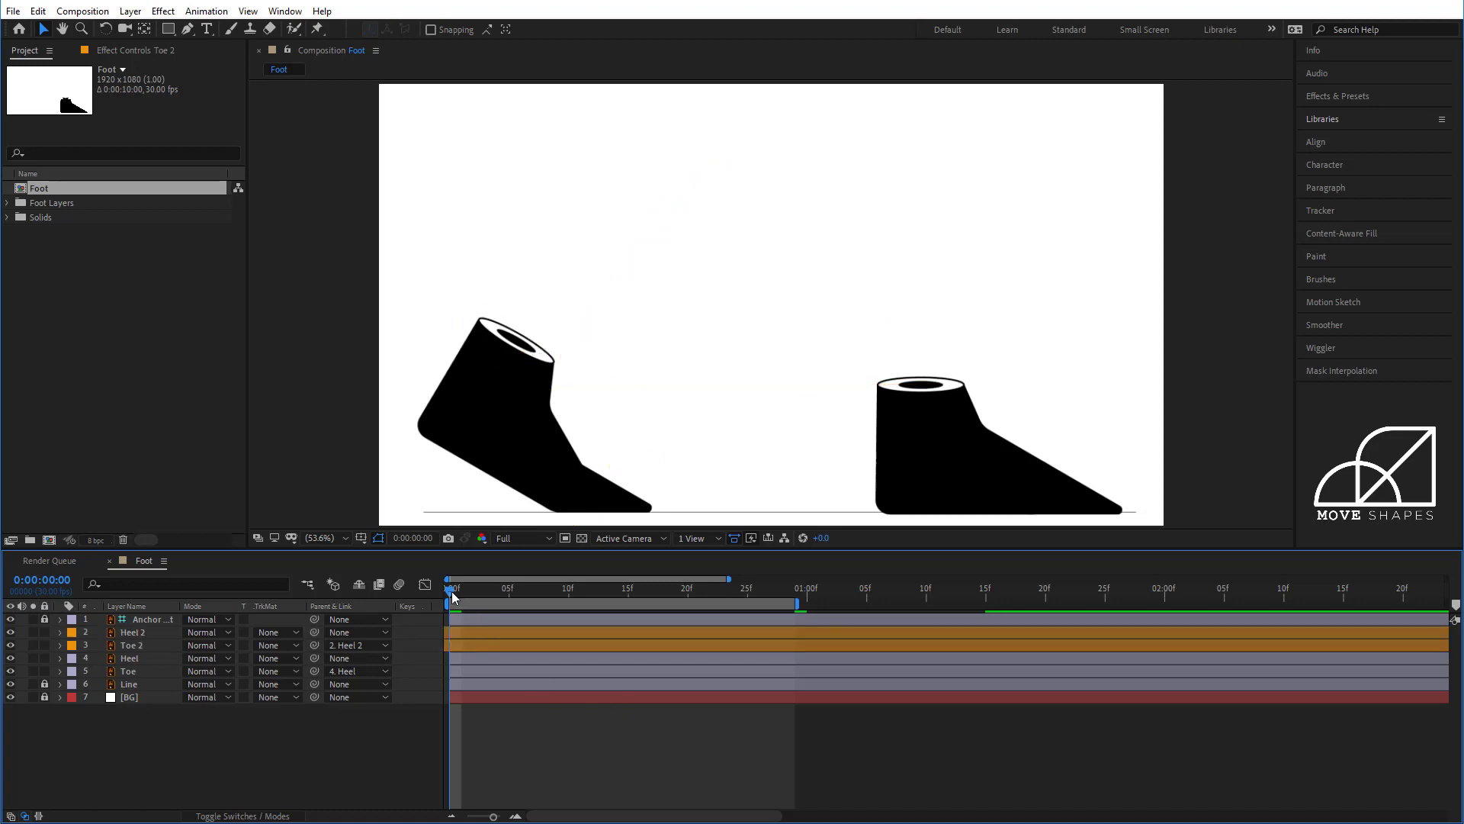
{"action": "left_click_drag", "start_coordinate": [452, 592], "coordinate": [798, 661]}
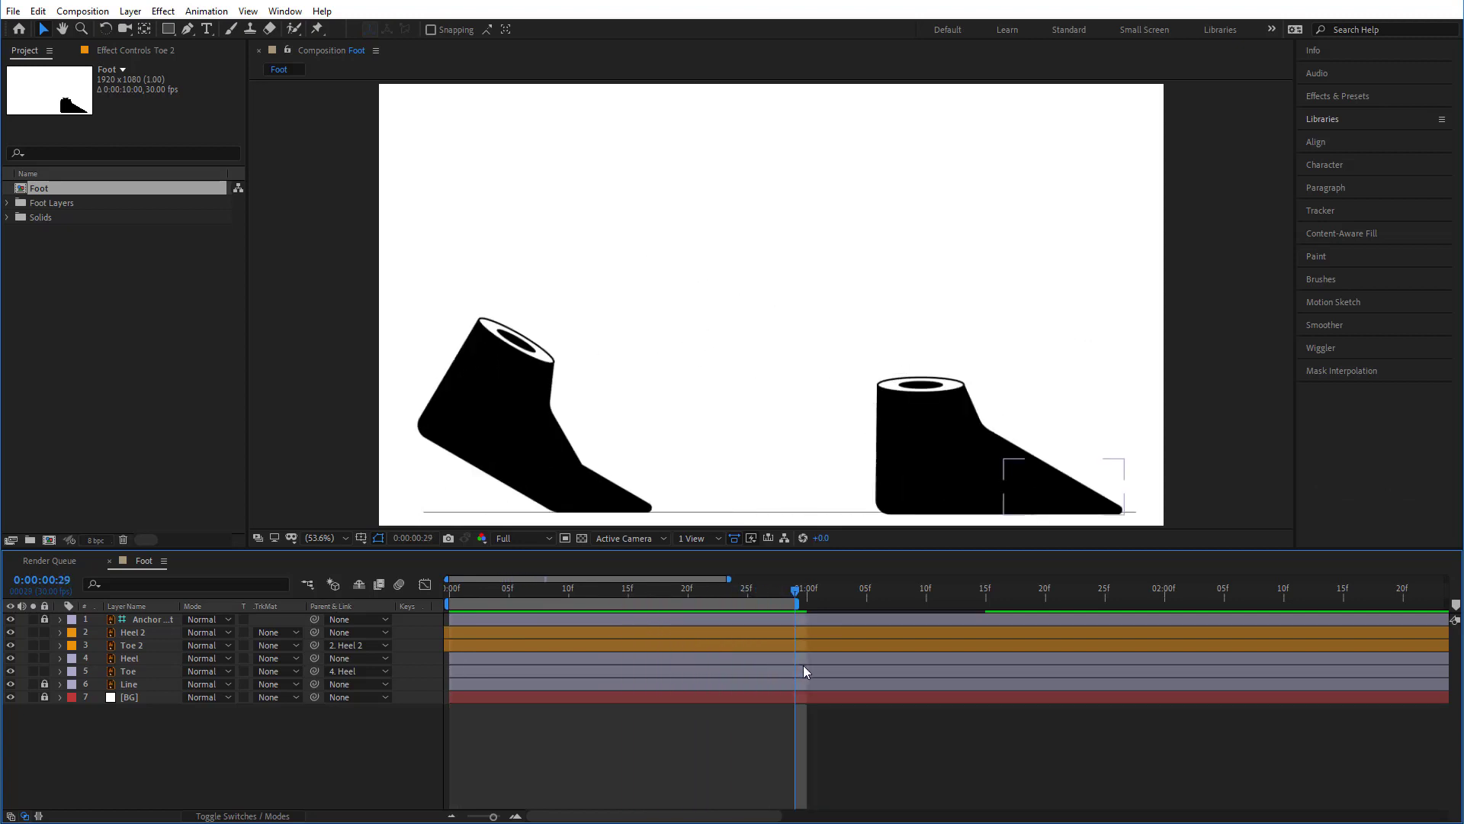
{"action": "key", "text": "space"}
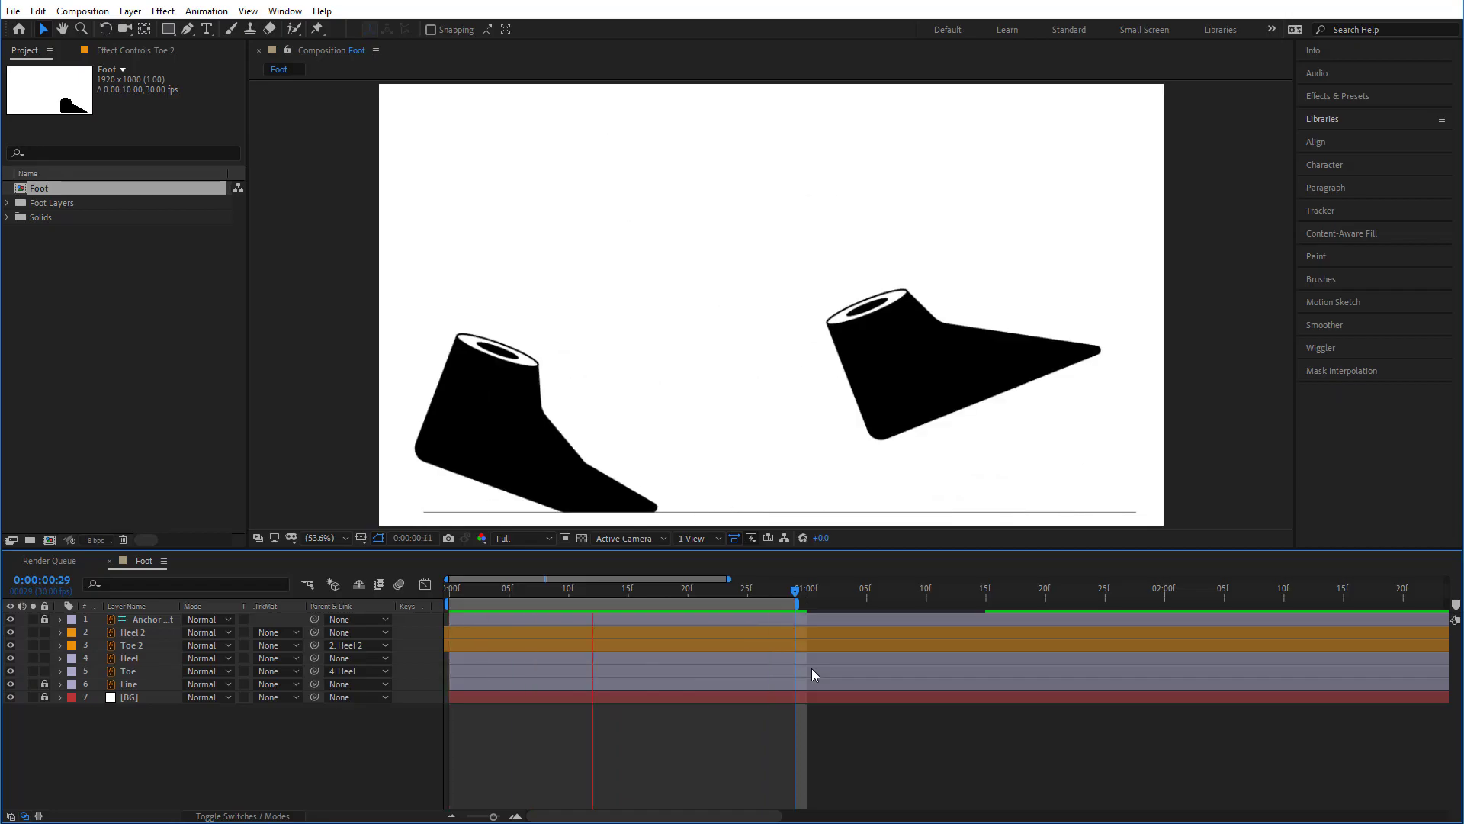